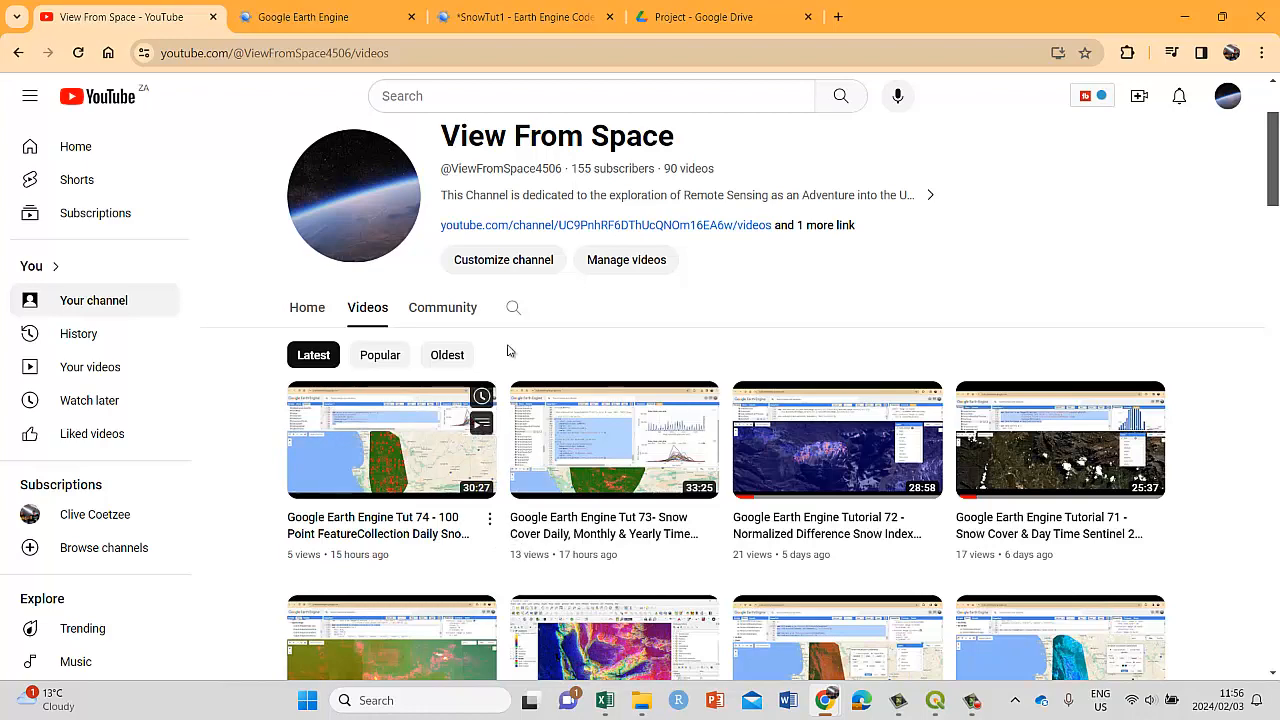
# - Switch to the Earth Engine Code Editor holding the SnowTut1 script and run the script
pyautogui.click(522, 17)
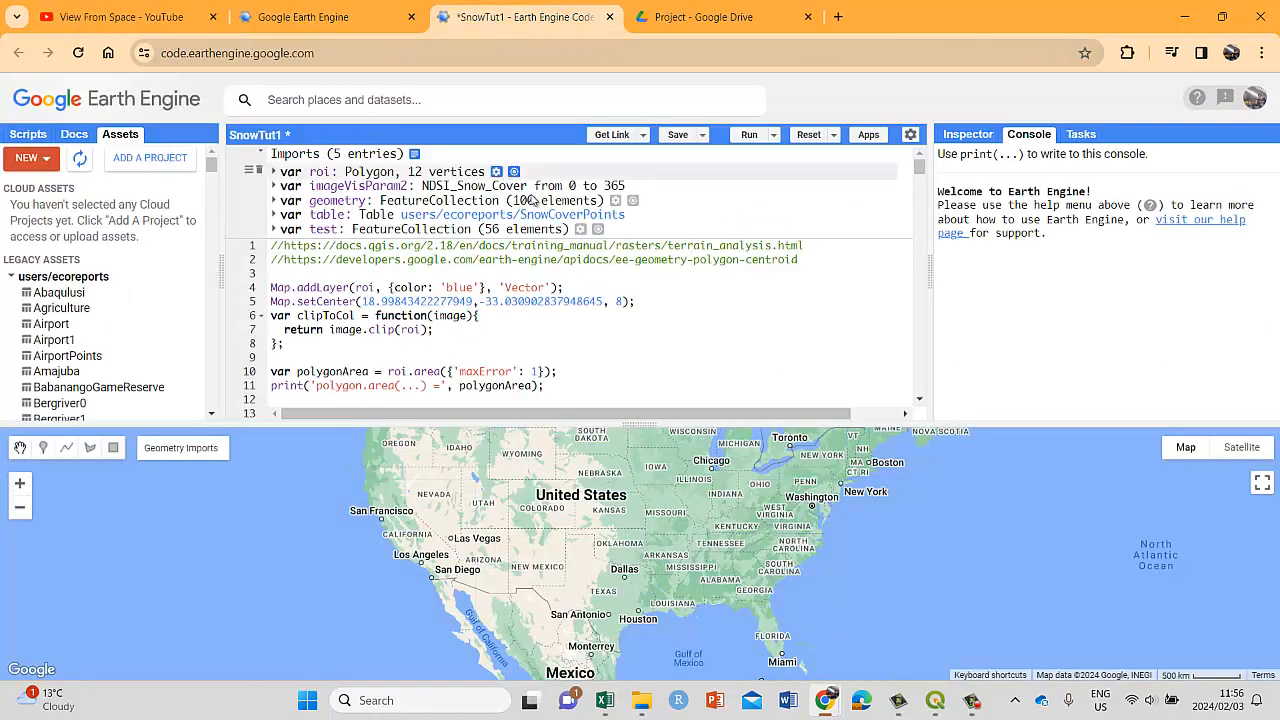
pyautogui.click(750, 135)
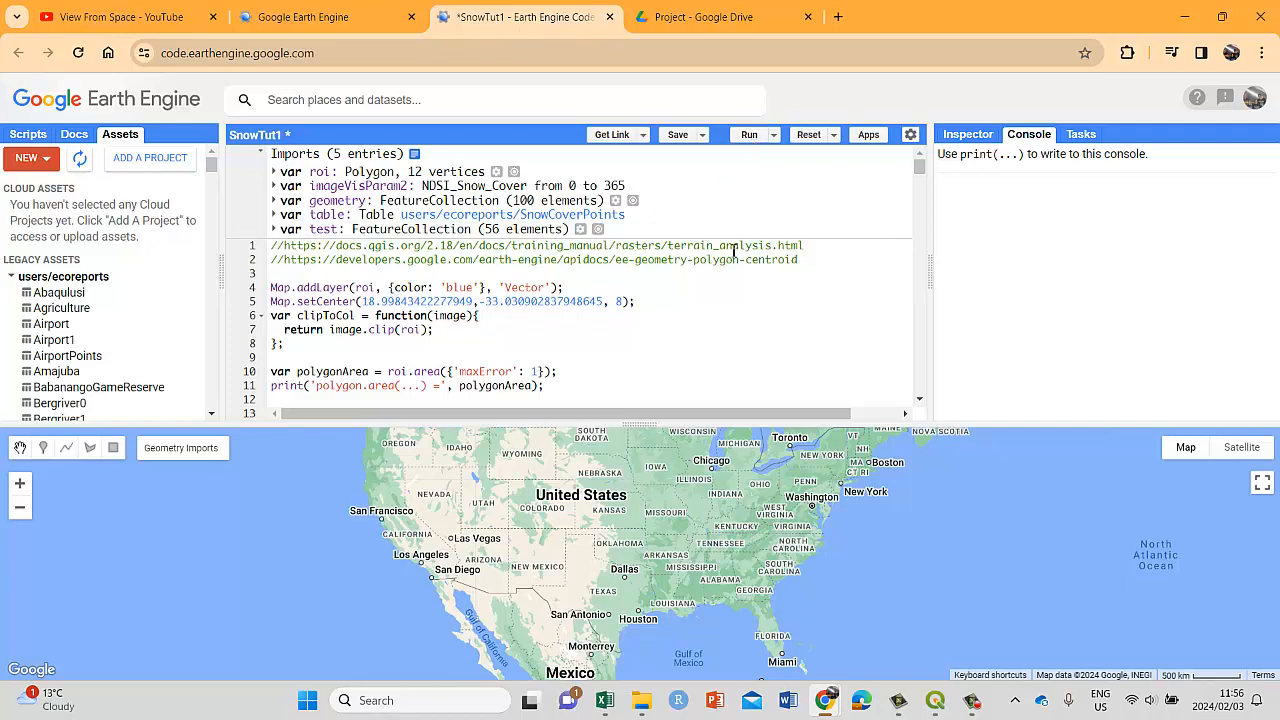
# - Highlight the Export.table.toDrive block for timeSeriesResults at the end of the script
pyautogui.scroll(-5, 777, 249)
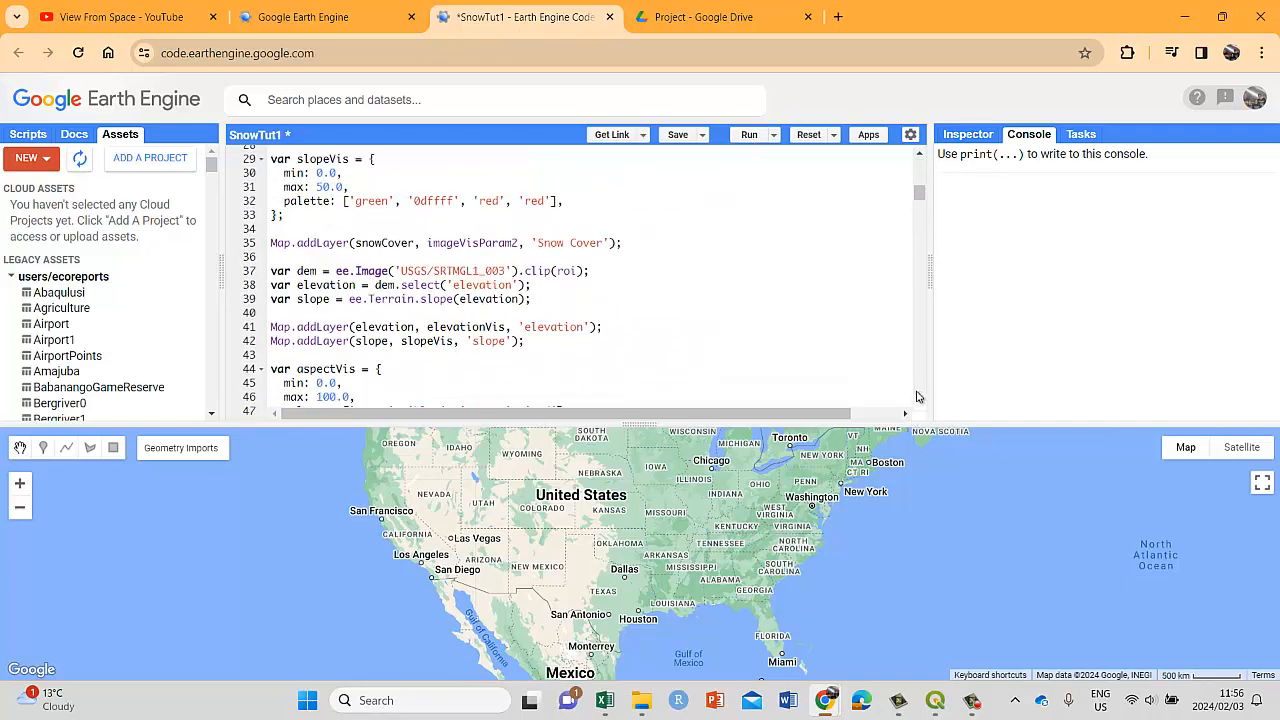
pyautogui.scroll(-6, 918, 390)
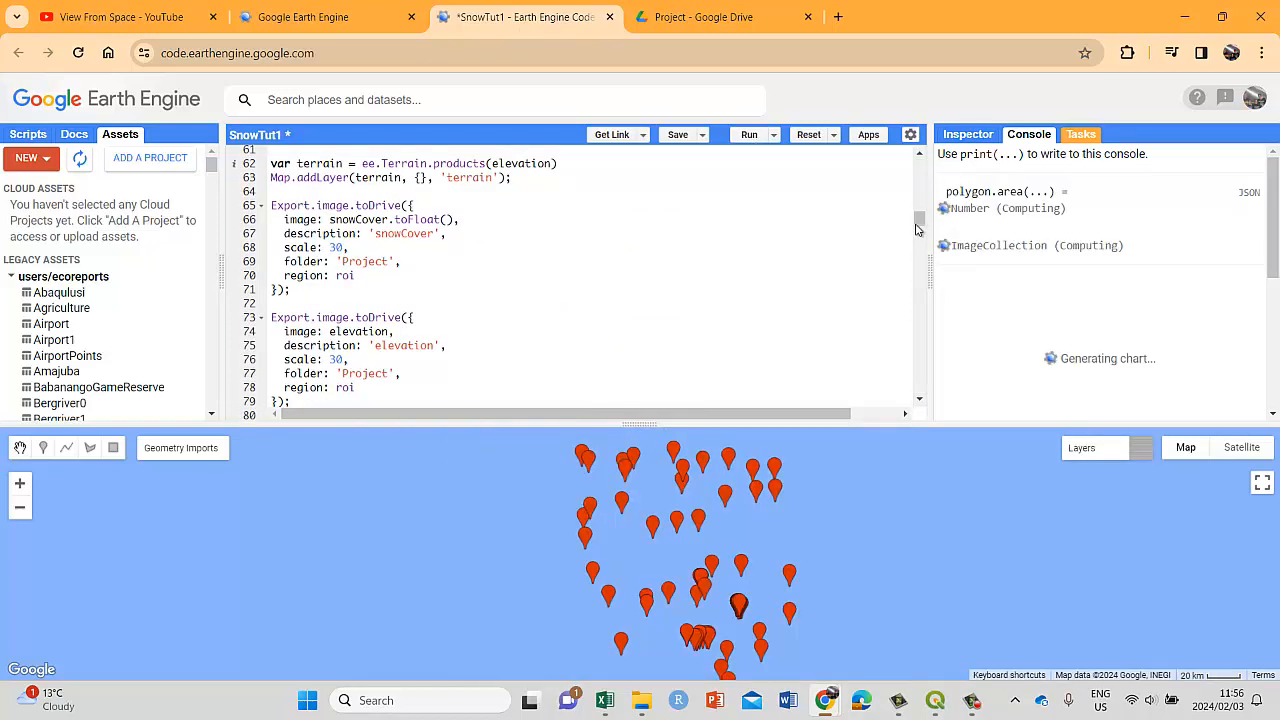
pyautogui.moveTo(918, 222); pyautogui.dragTo(917, 392)
pyautogui.moveTo(420, 370); pyautogui.dragTo(315, 357)
pyautogui.click(337, 371)
pyautogui.moveTo(430, 359); pyautogui.dragTo(277, 287)
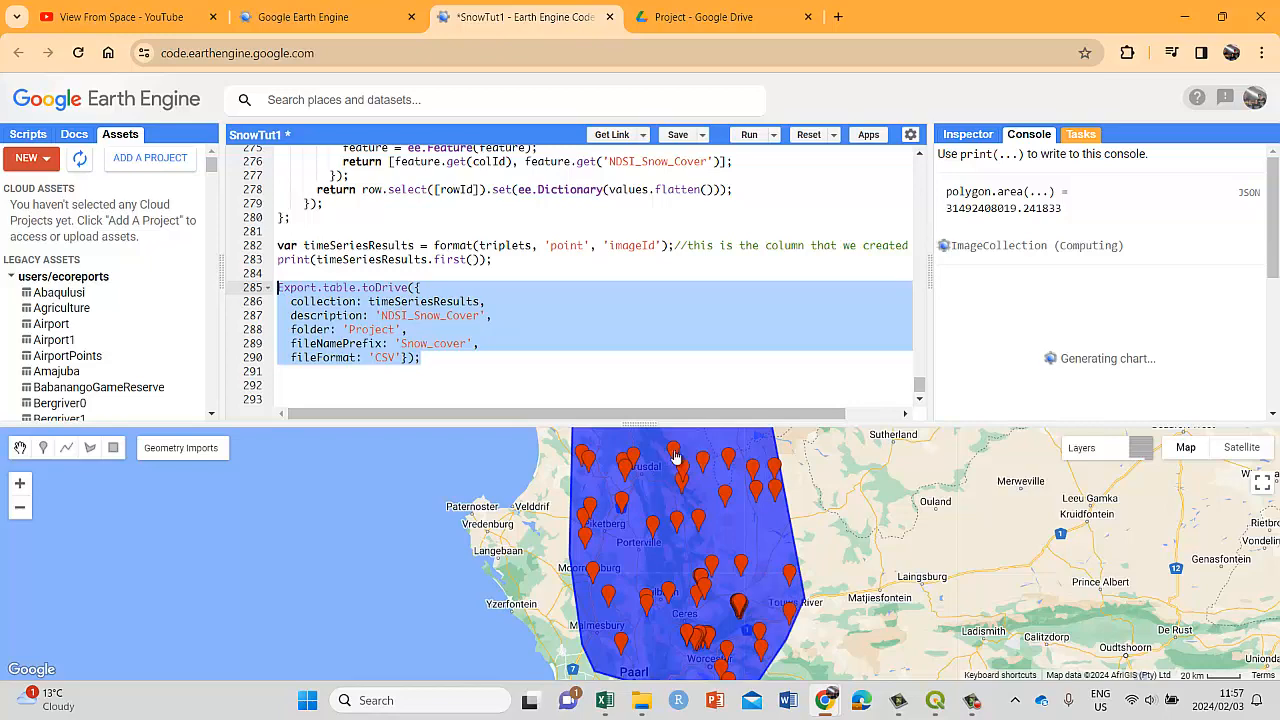
# - Enlarge the map view and examine the sample points around the roi polygon, including those north of it
pyautogui.moveTo(638, 425); pyautogui.dragTo(636, 234)
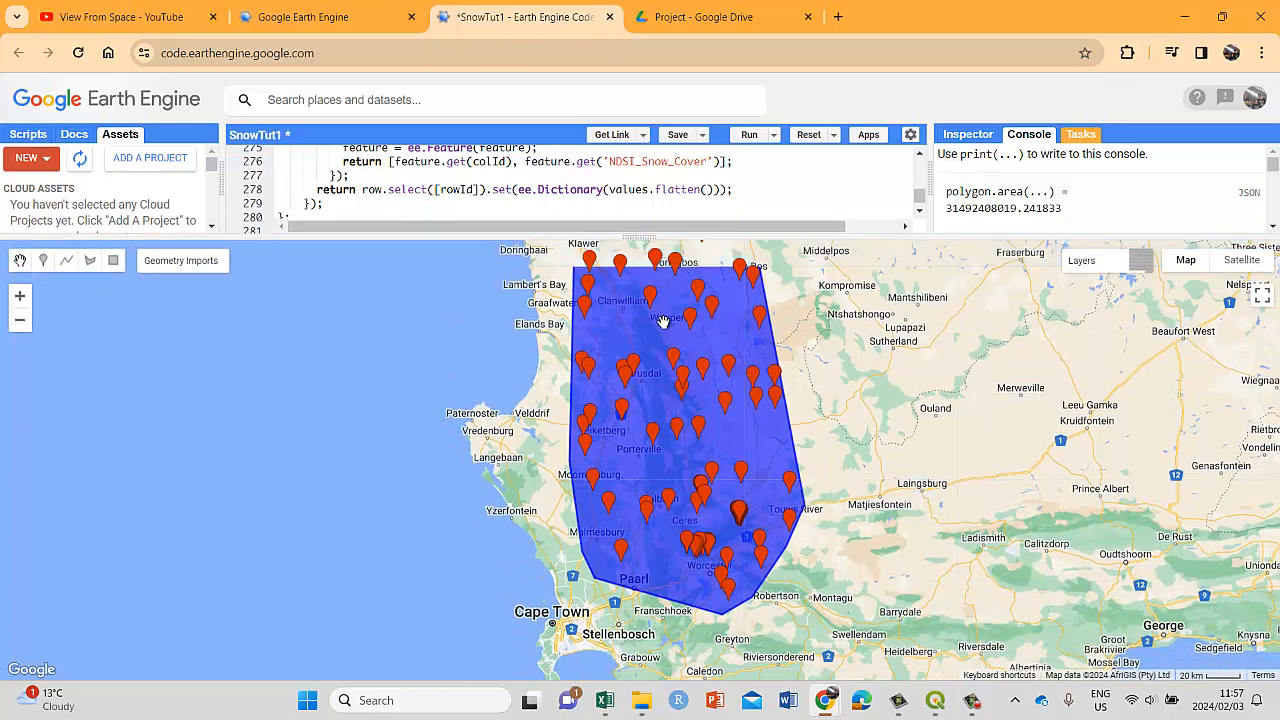
pyautogui.moveTo(664, 322); pyautogui.dragTo(648, 400)
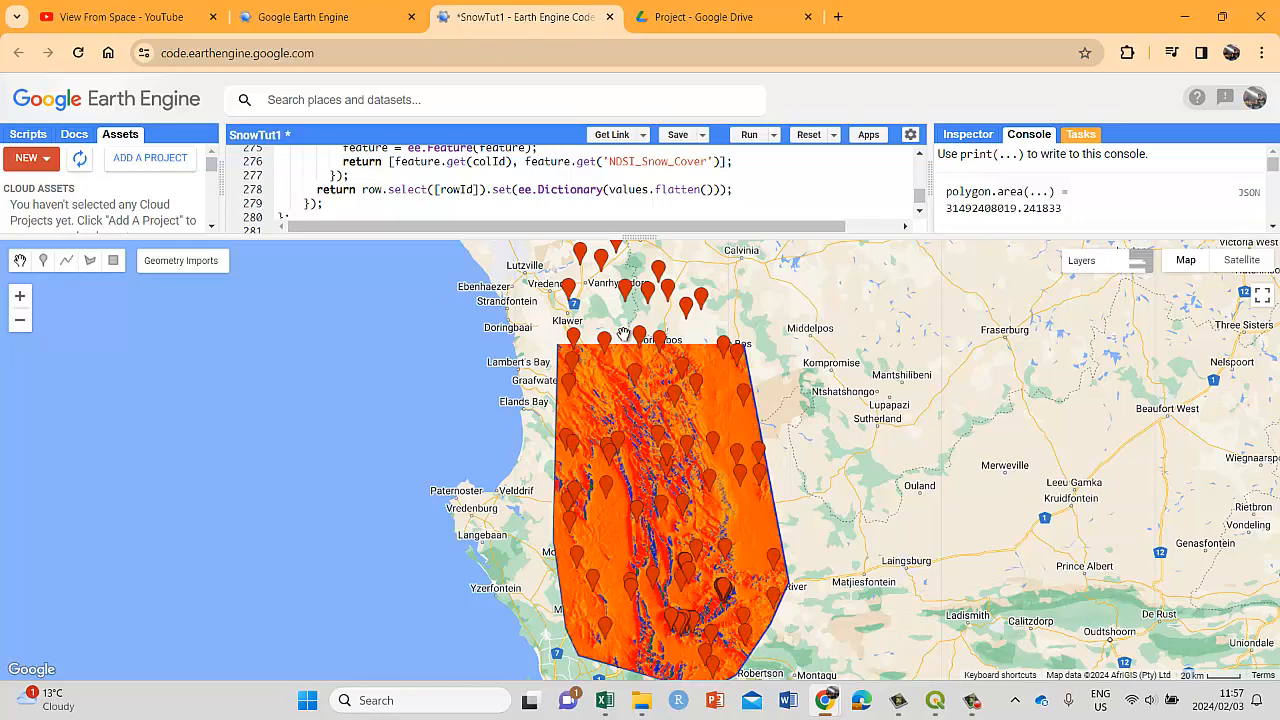
pyautogui.moveTo(684, 352); pyautogui.dragTo(614, 497)
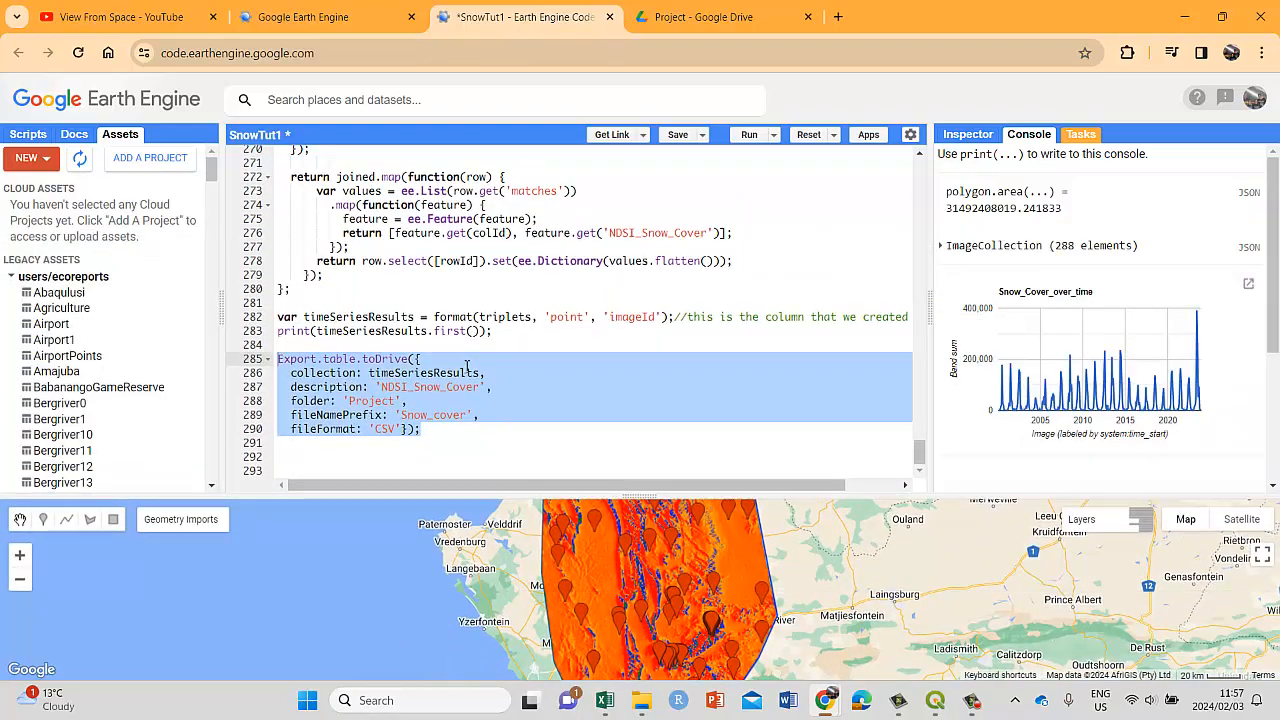
# - Review the time series code from the Drive export block back to the MOD10A1 collection, including the copied system:time_start and system:time_end properties
pyautogui.click(385, 432)
pyautogui.moveTo(430, 429); pyautogui.dragTo(262, 362)
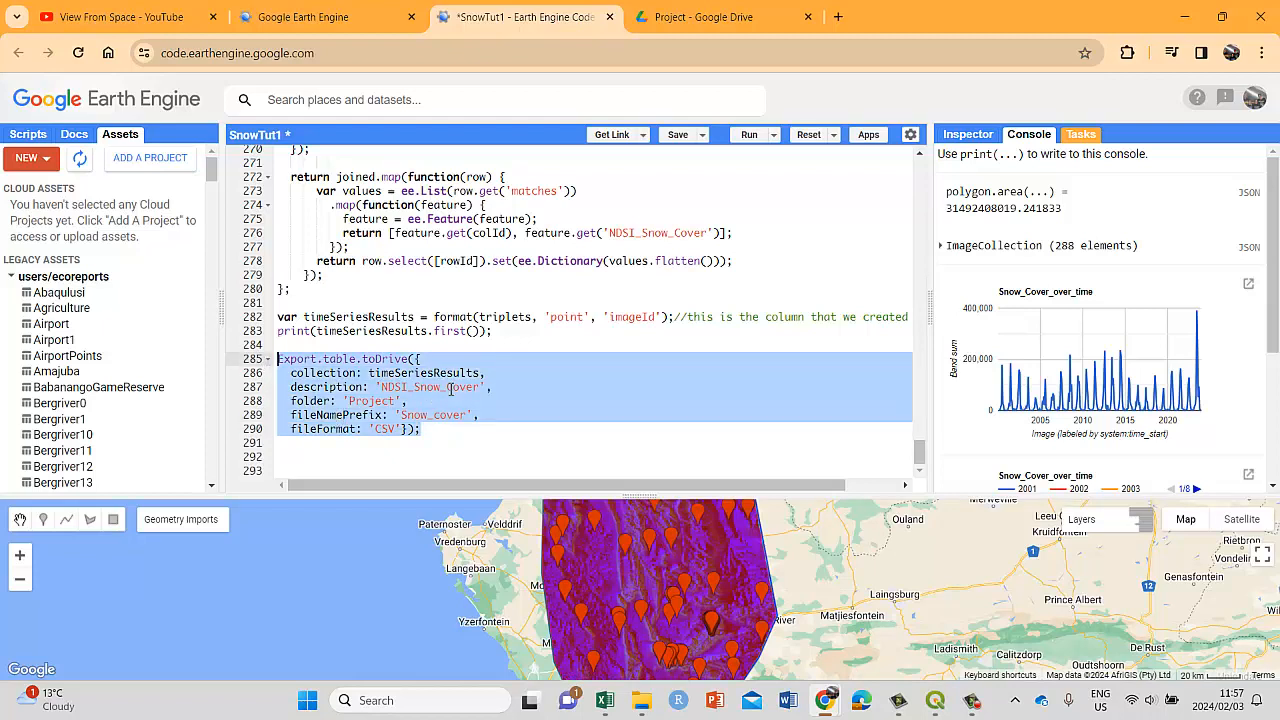
pyautogui.scroll(6, 450, 388)
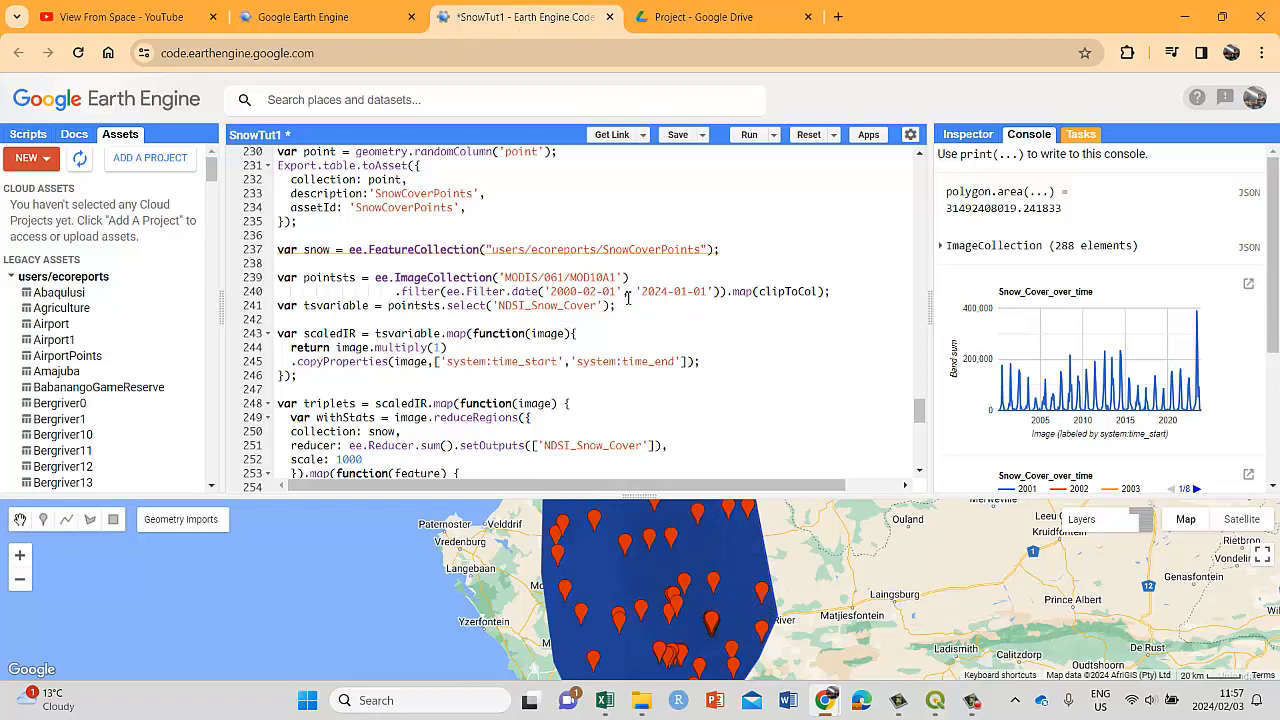
pyautogui.moveTo(479, 360); pyautogui.dragTo(682, 363)
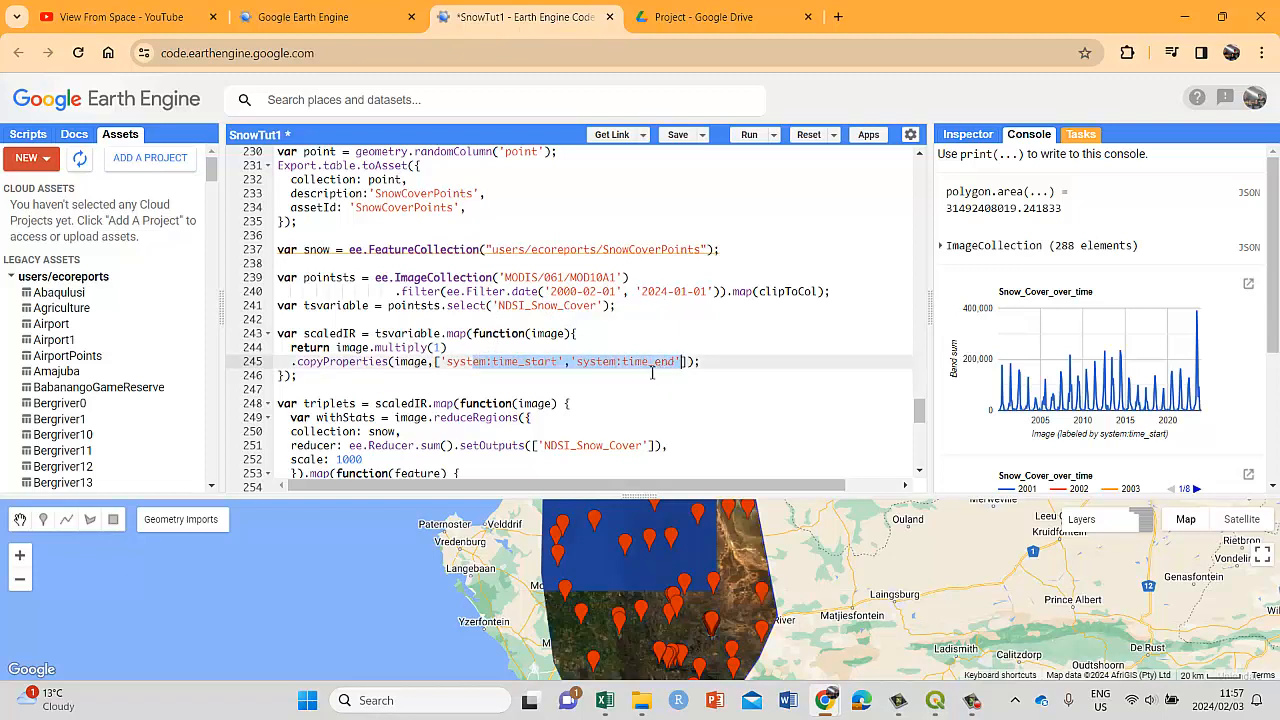
pyautogui.scroll(-1, 590, 410)
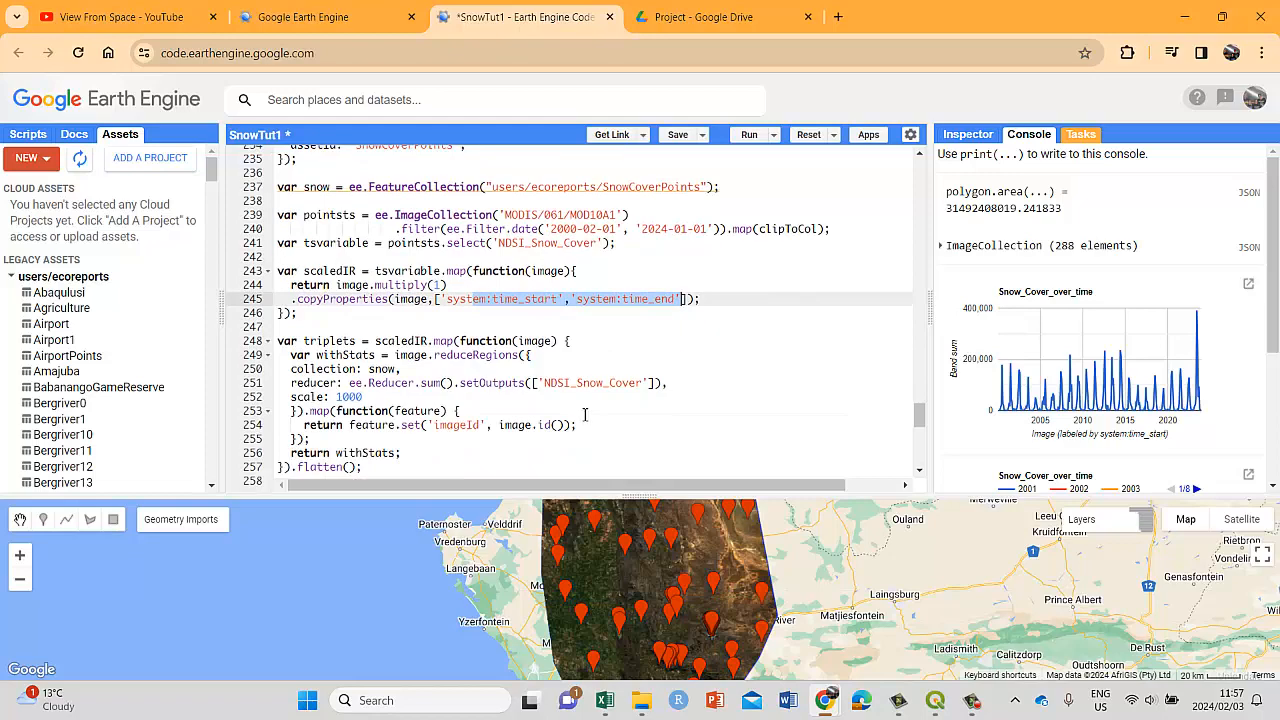
pyautogui.scroll(-1, 585, 414)
pyautogui.scroll(2, 585, 411)
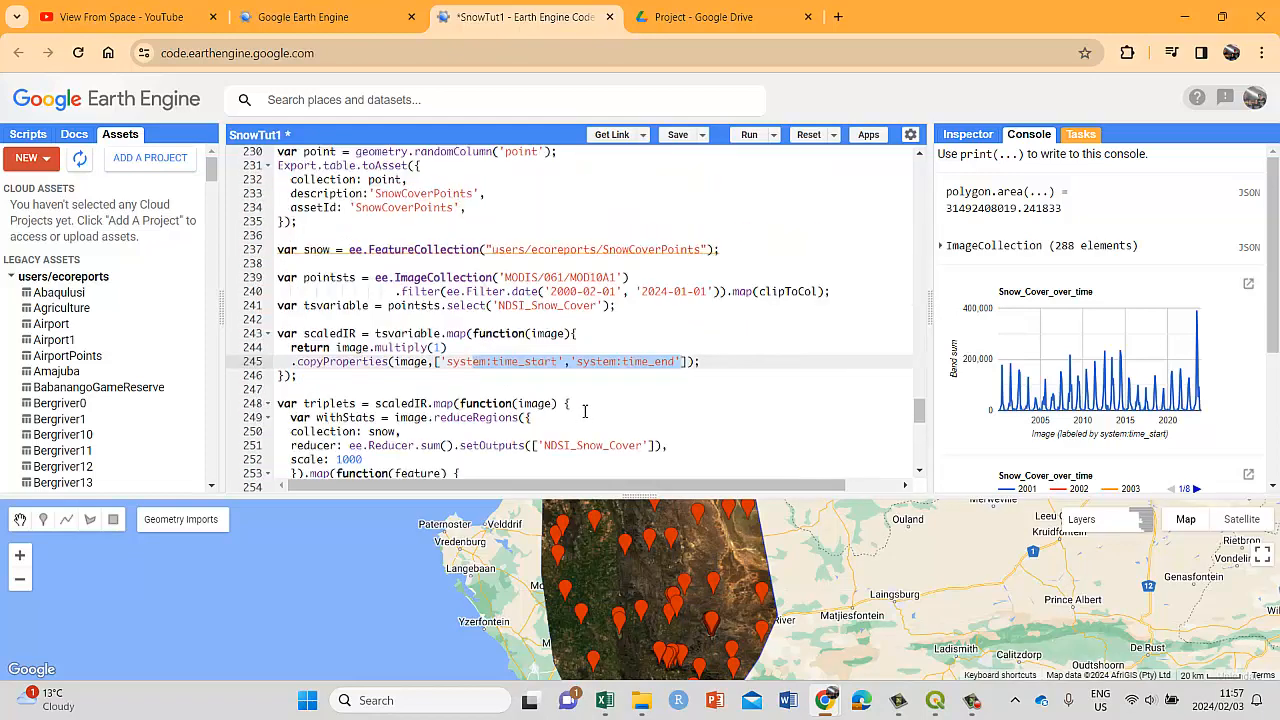
pyautogui.scroll(1, 492, 305)
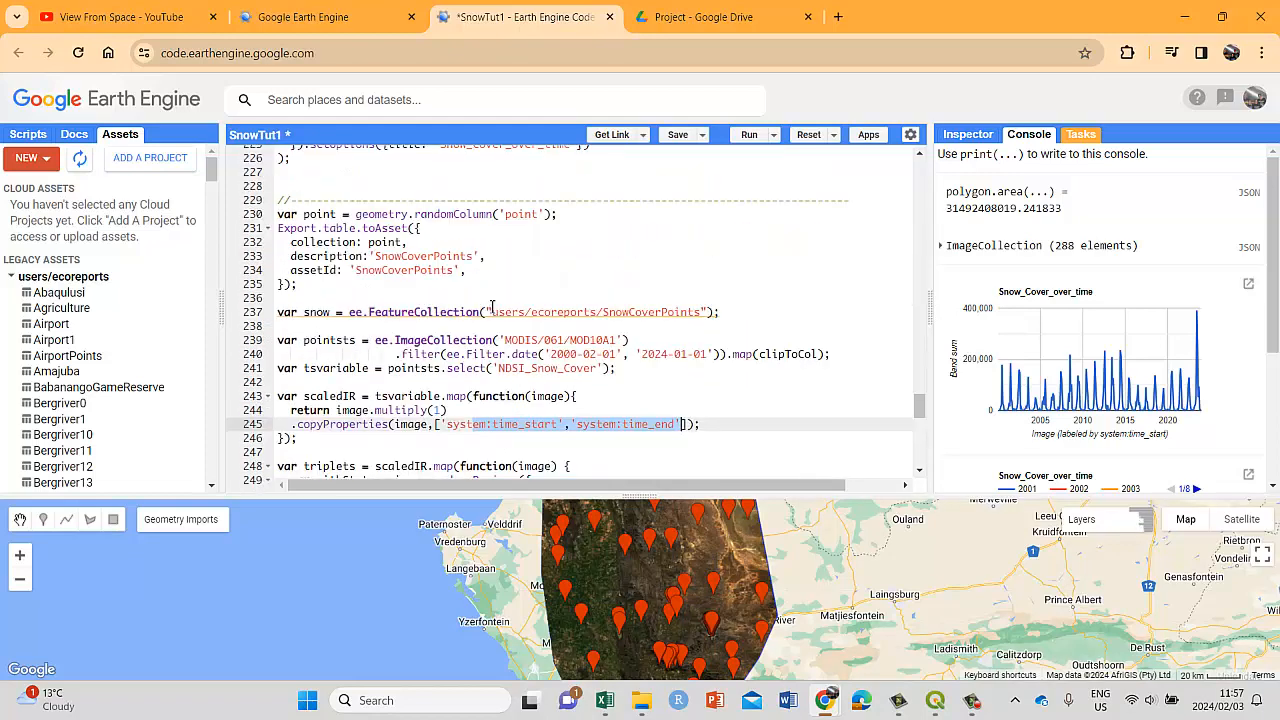
# - Check the 'point' name in the randomColumn call and highlight the Export.table.toDrive block at the script's end
pyautogui.click(403, 242)
pyautogui.write(',')
pyautogui.moveTo(541, 217); pyautogui.dragTo(507, 219)
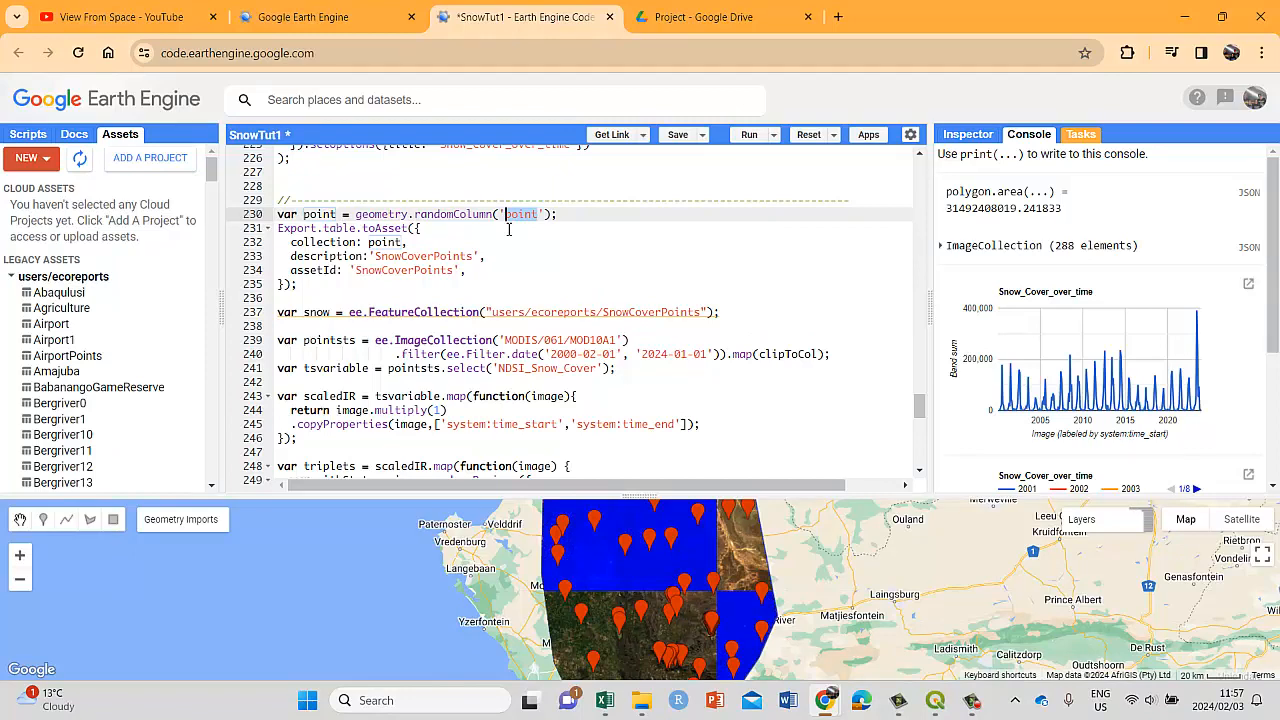
pyautogui.scroll(-6, 547, 283)
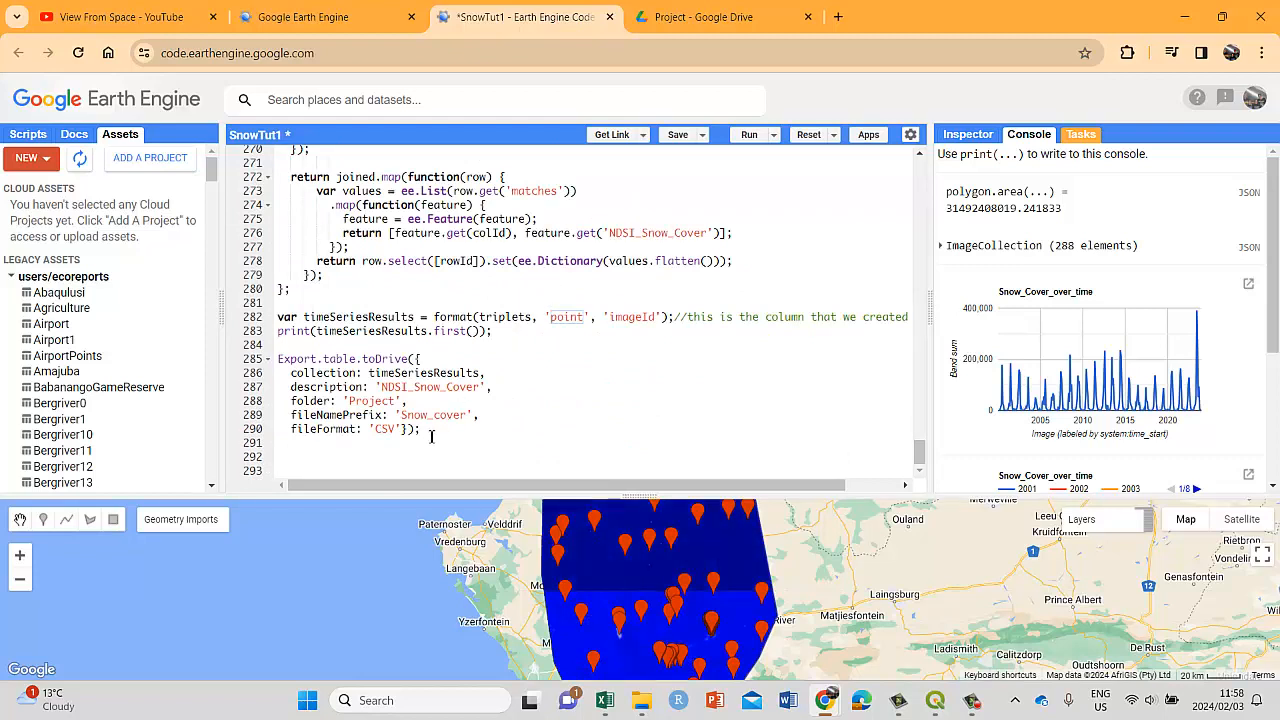
pyautogui.moveTo(433, 431); pyautogui.dragTo(272, 366)
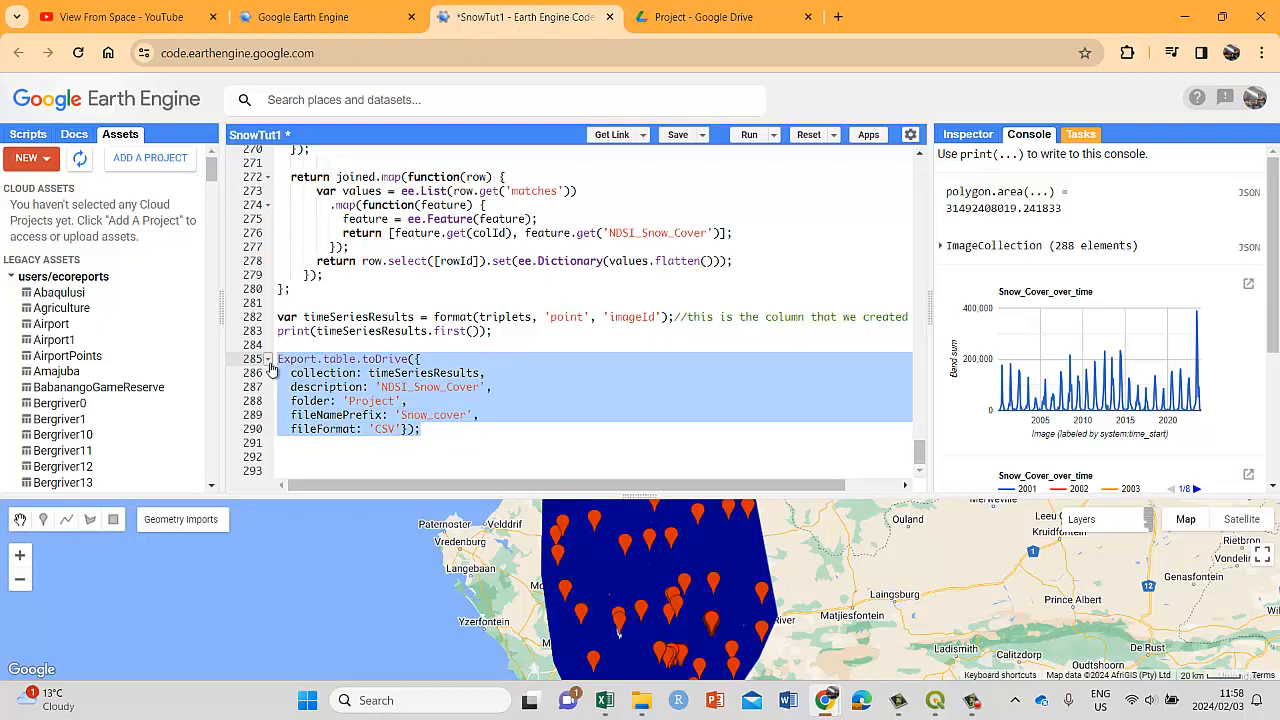
# - Examine the unsubmitted and submitted export tasks, matching the NDSI_Snow_Cover task to the description in the export code
pyautogui.click(1080, 136)
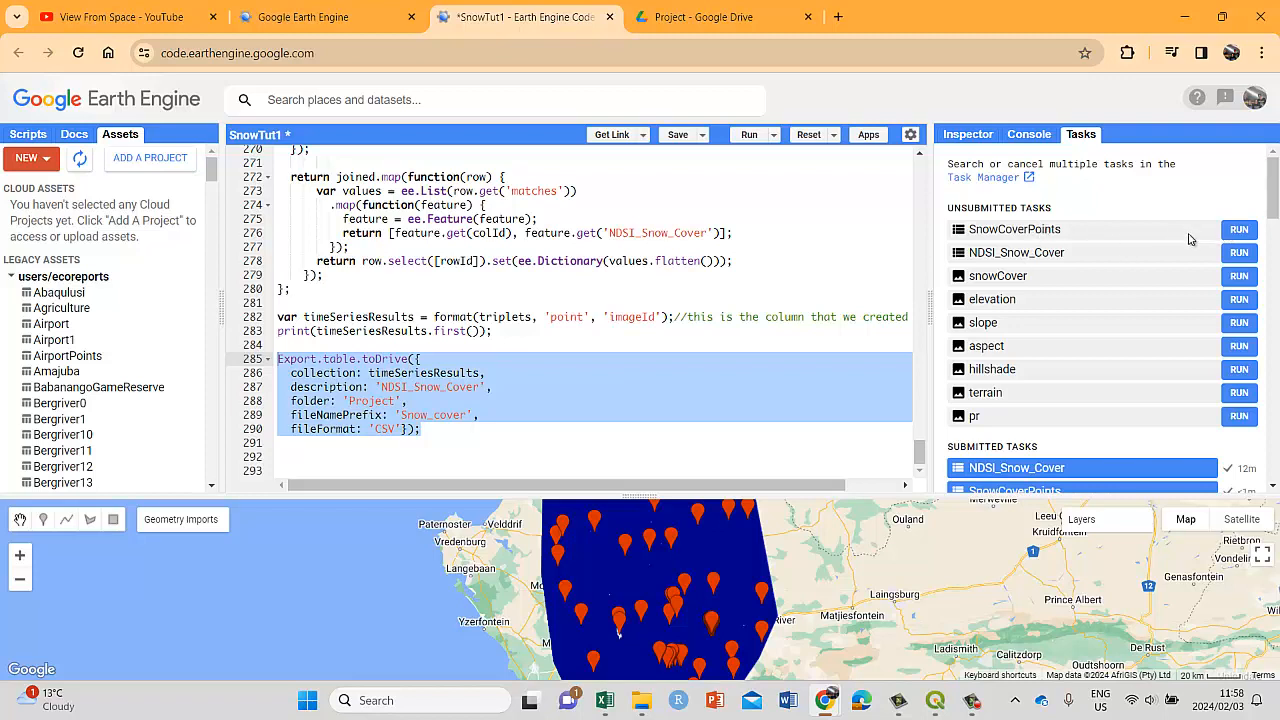
pyautogui.scroll(-3, 1120, 345)
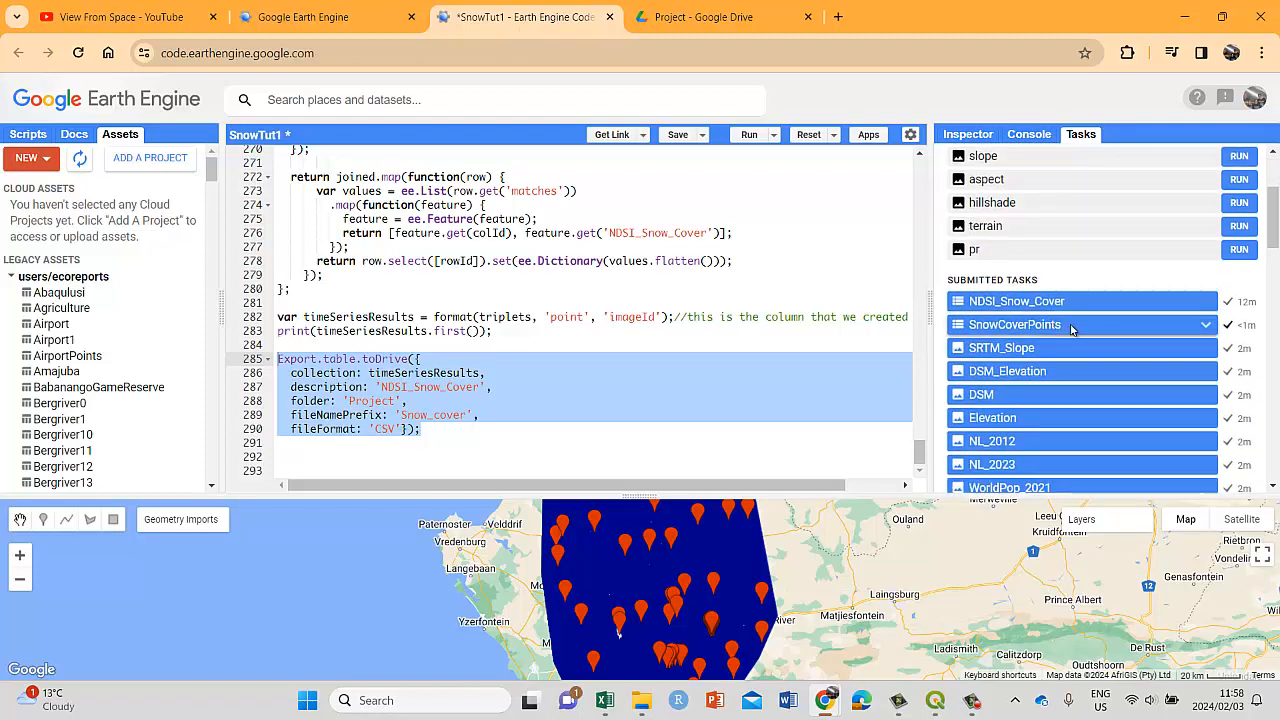
pyautogui.scroll(3, 1161, 312)
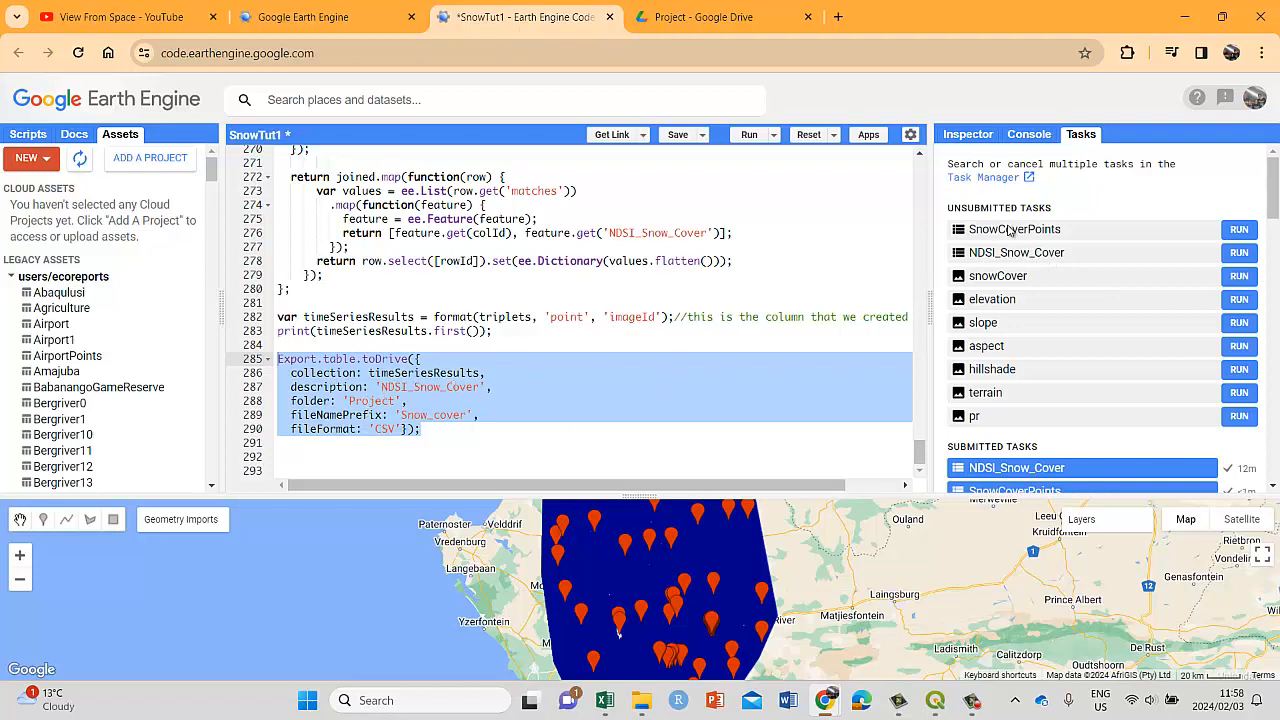
pyautogui.doubleClick(384, 388)
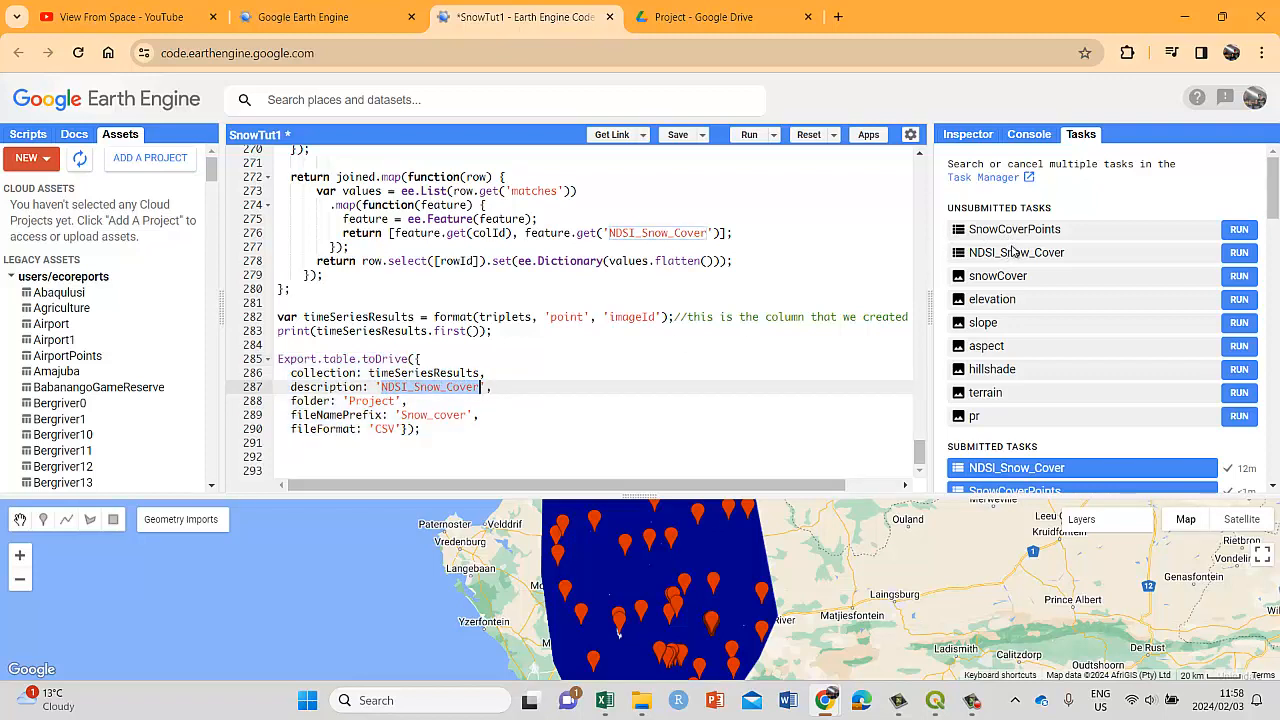
pyautogui.scroll(-3, 1143, 400)
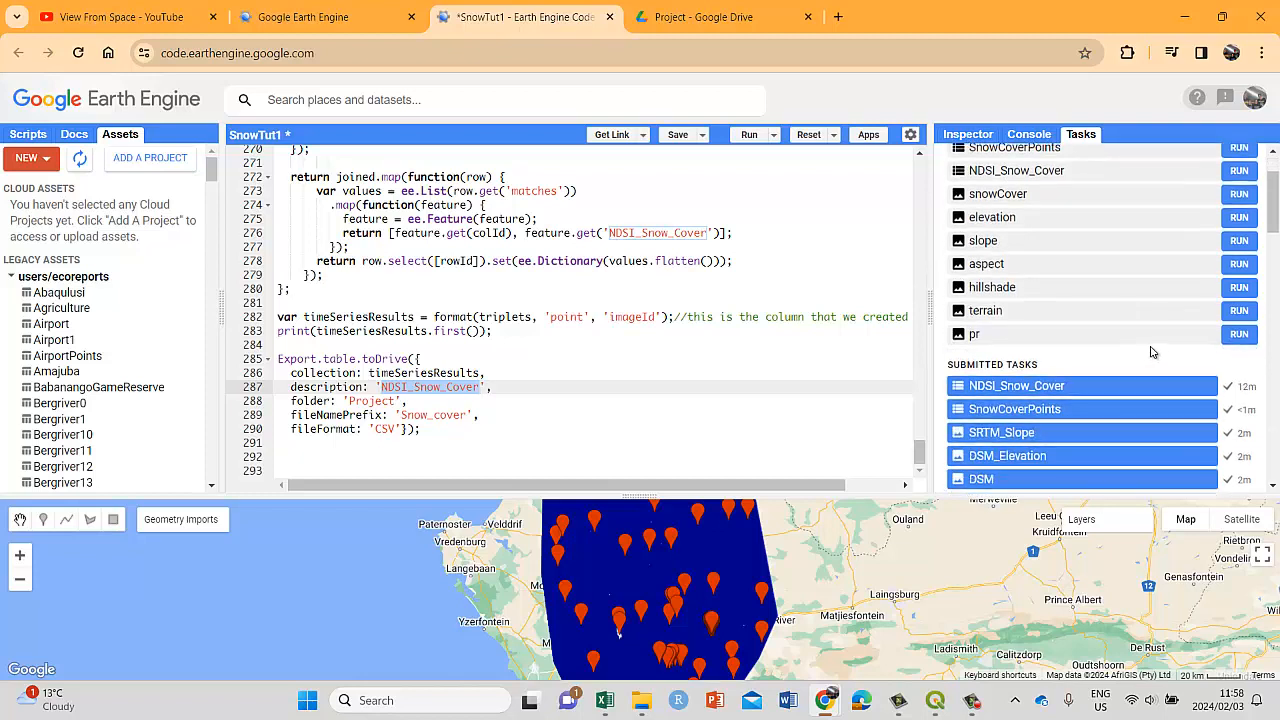
pyautogui.scroll(3, 1120, 298)
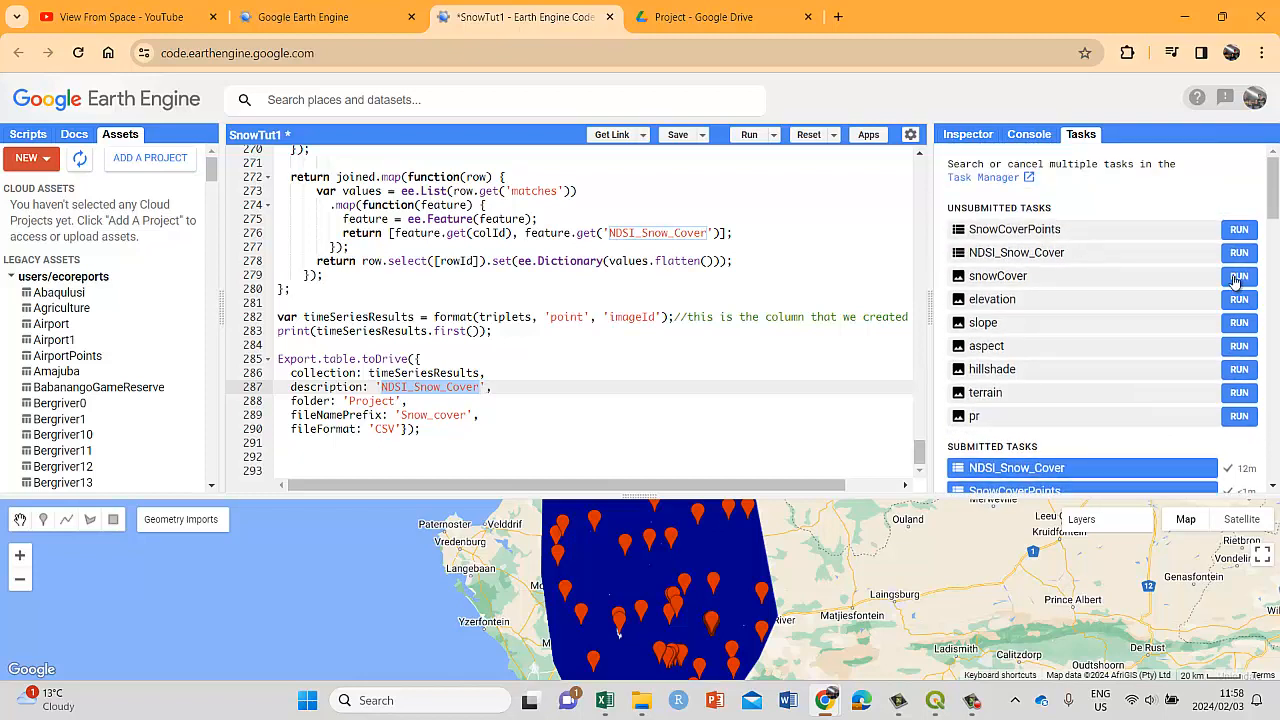
pyautogui.scroll(-1, 1177, 345)
pyautogui.scroll(-3, 1177, 345)
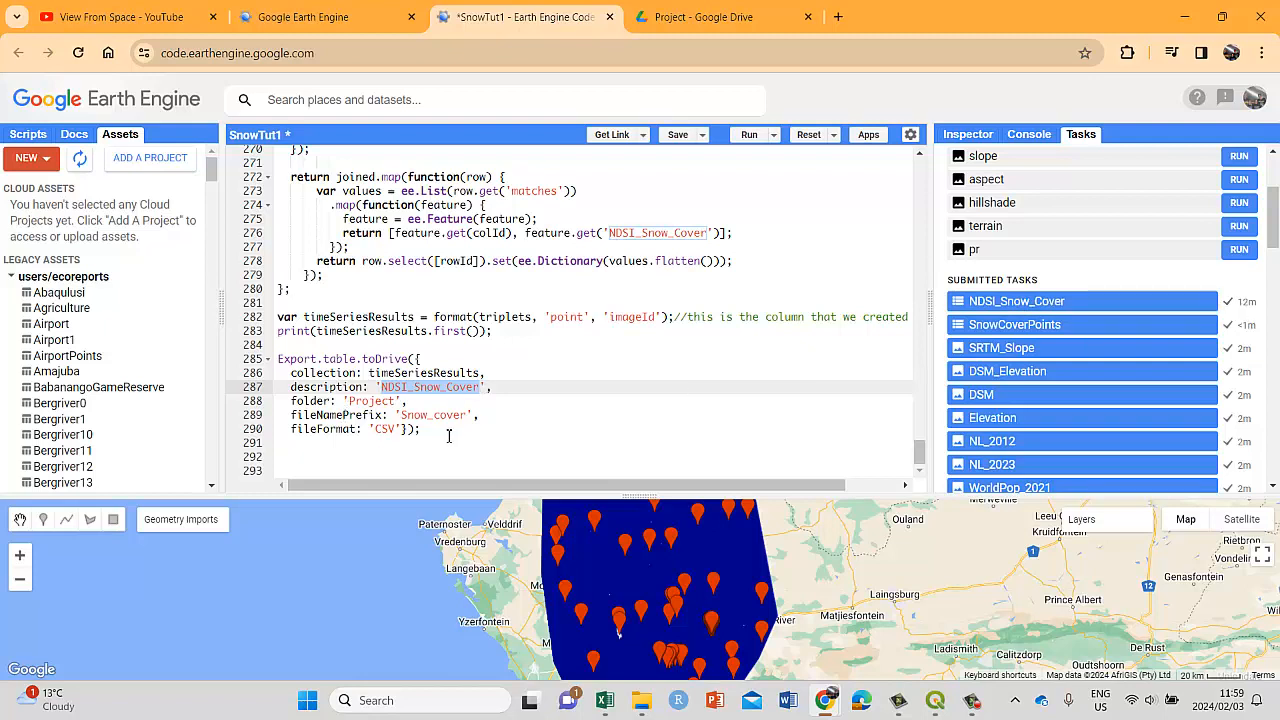
# - Check the export folder name, switch to Google Drive's Project folder, and try to download Snow_cover.csv
pyautogui.moveTo(396, 408); pyautogui.dragTo(349, 408)
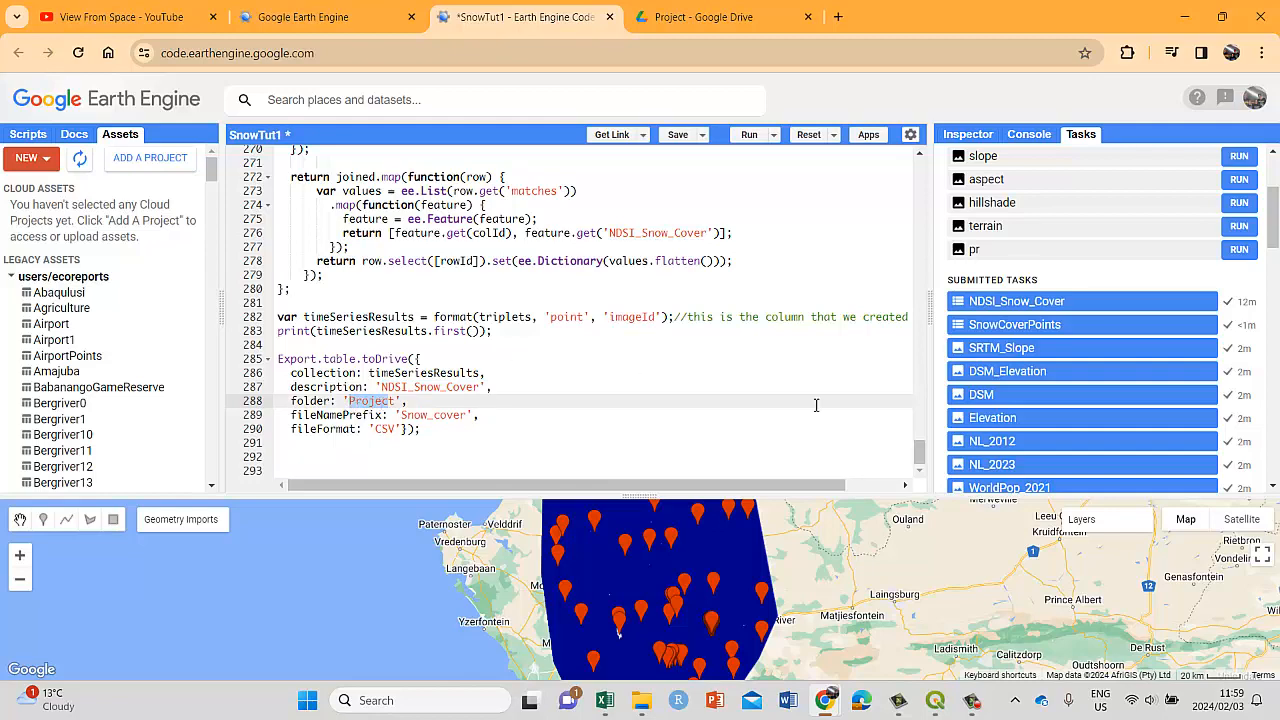
pyautogui.click(724, 10)
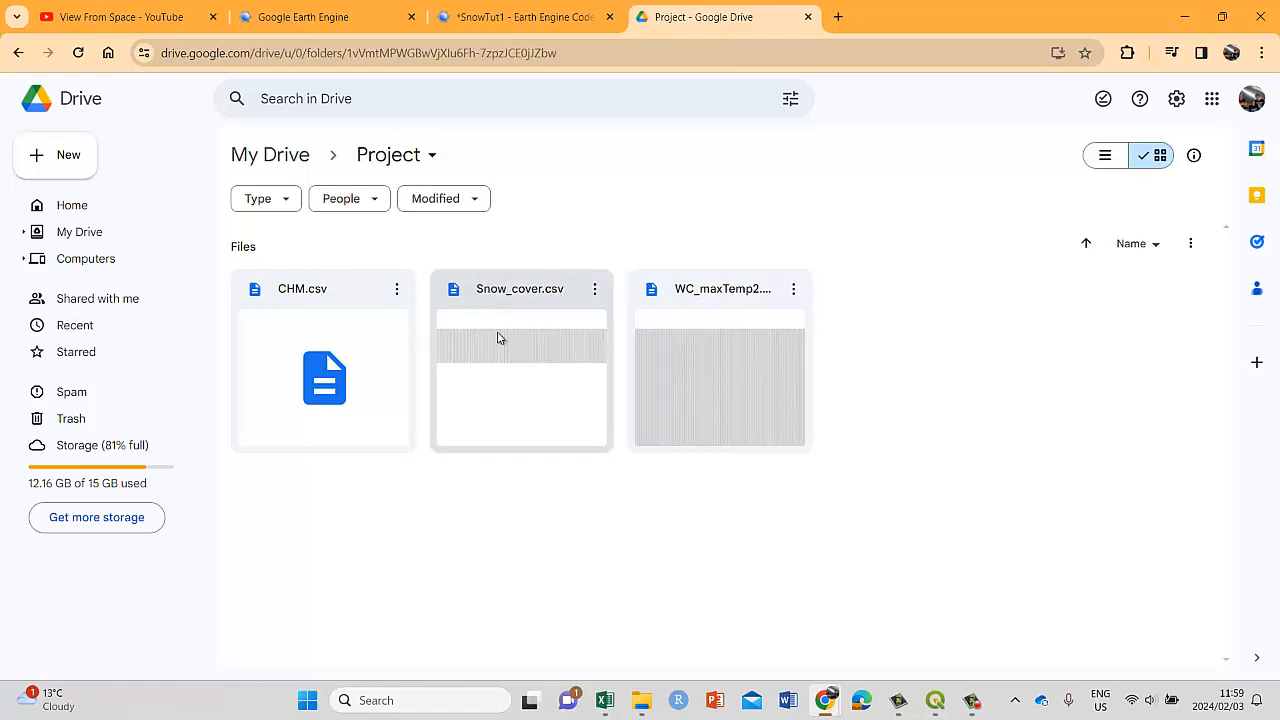
pyautogui.click(596, 290)
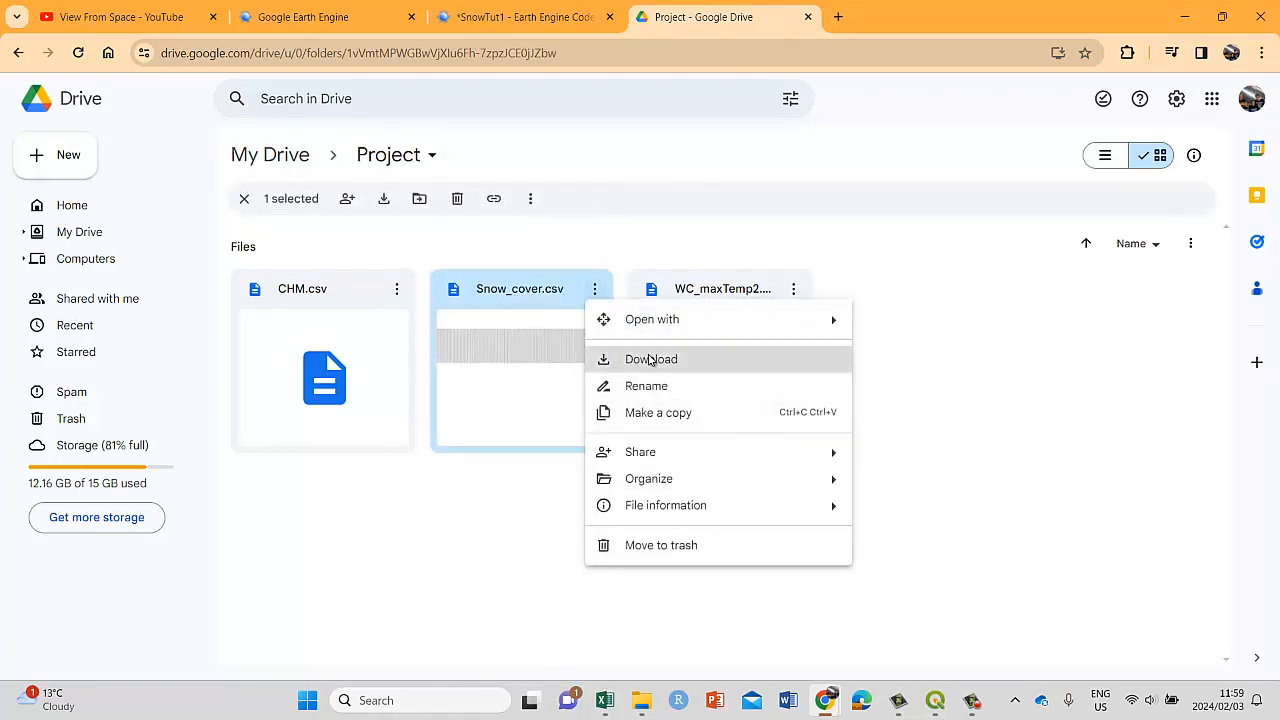
pyautogui.click(650, 360)
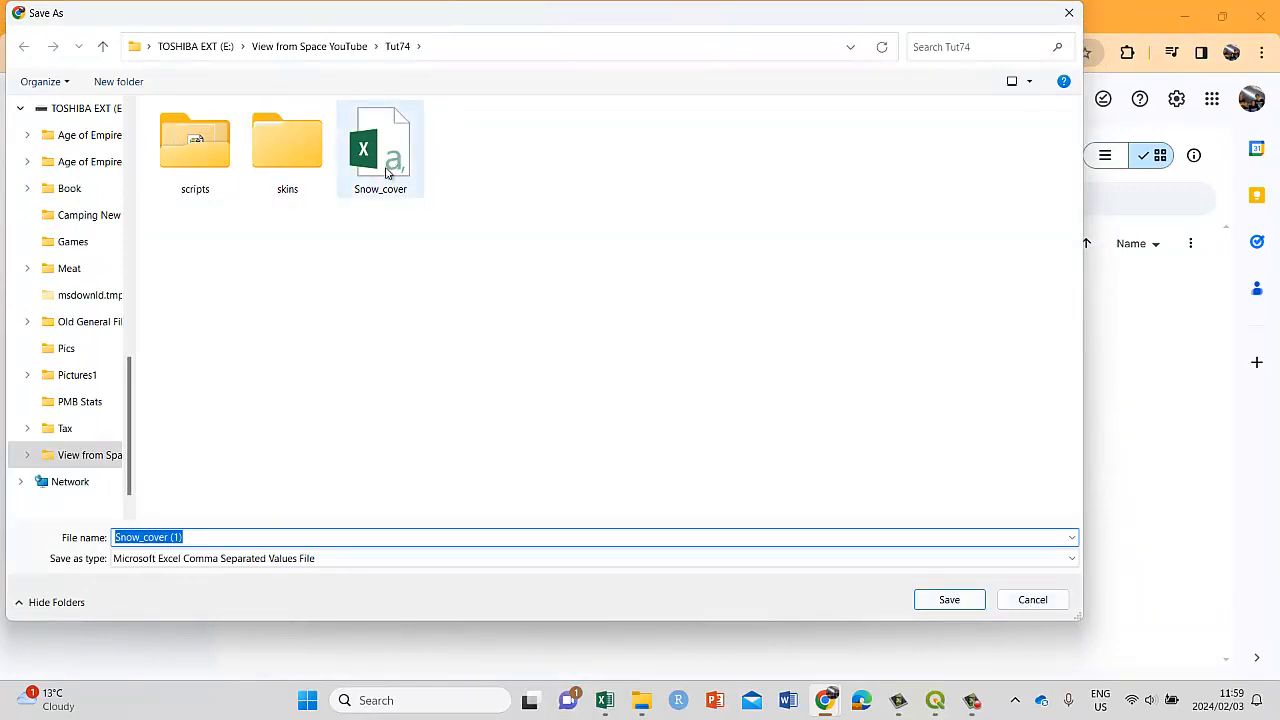
pyautogui.click(1030, 600)
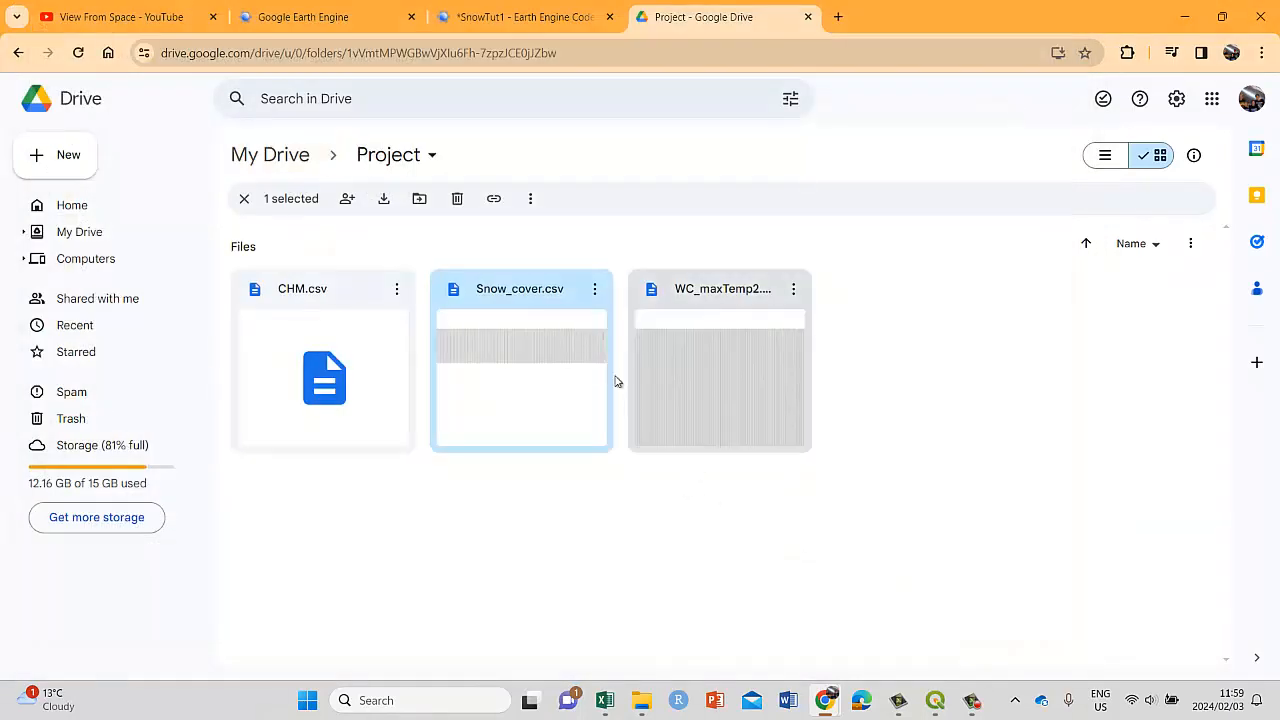
# - Return to the SnowTut1 script and review the code between the SnowCoverPoints asset export and the Drive table export
pyautogui.click(584, 34)
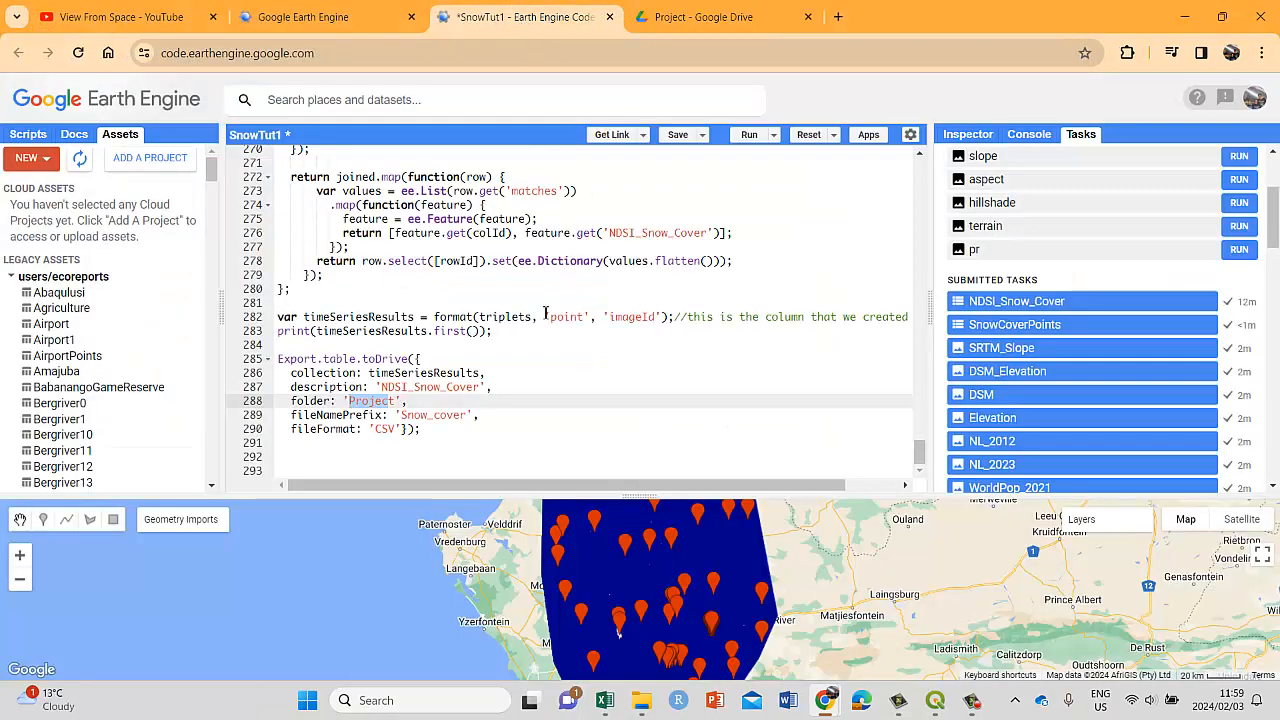
pyautogui.scroll(5, 546, 313)
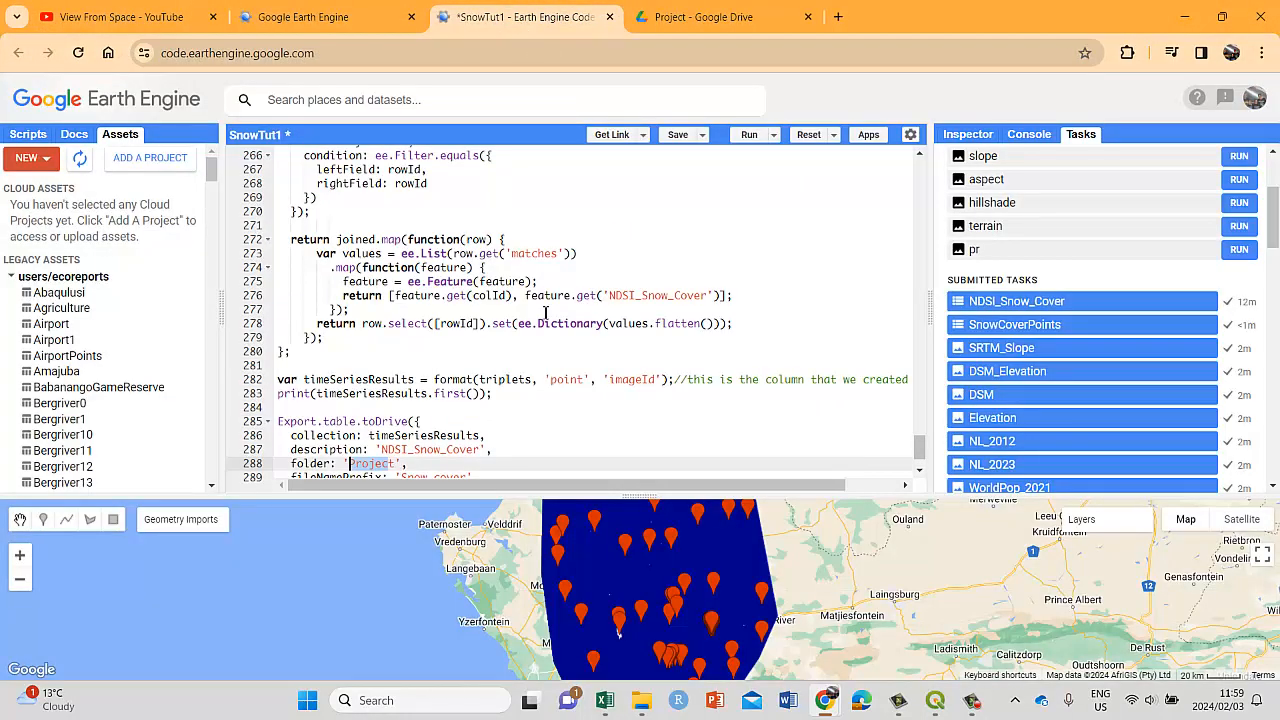
pyautogui.scroll(6, 546, 313)
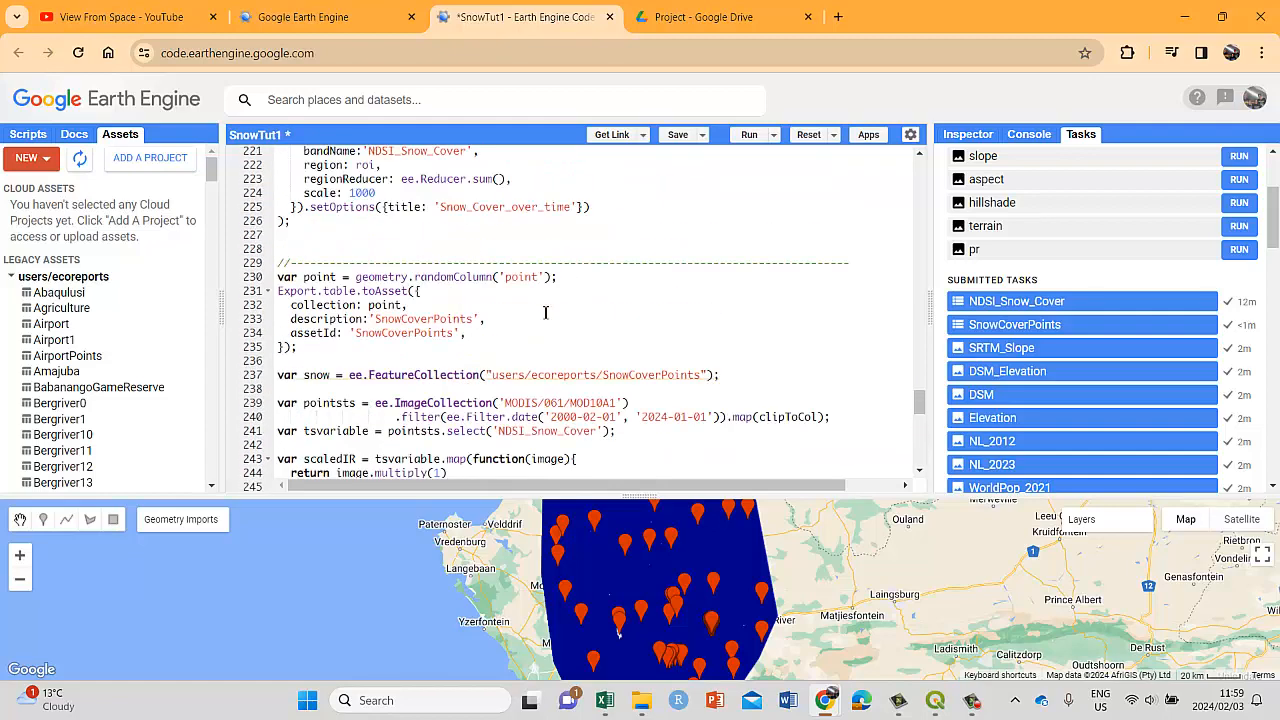
pyautogui.scroll(-12, 546, 313)
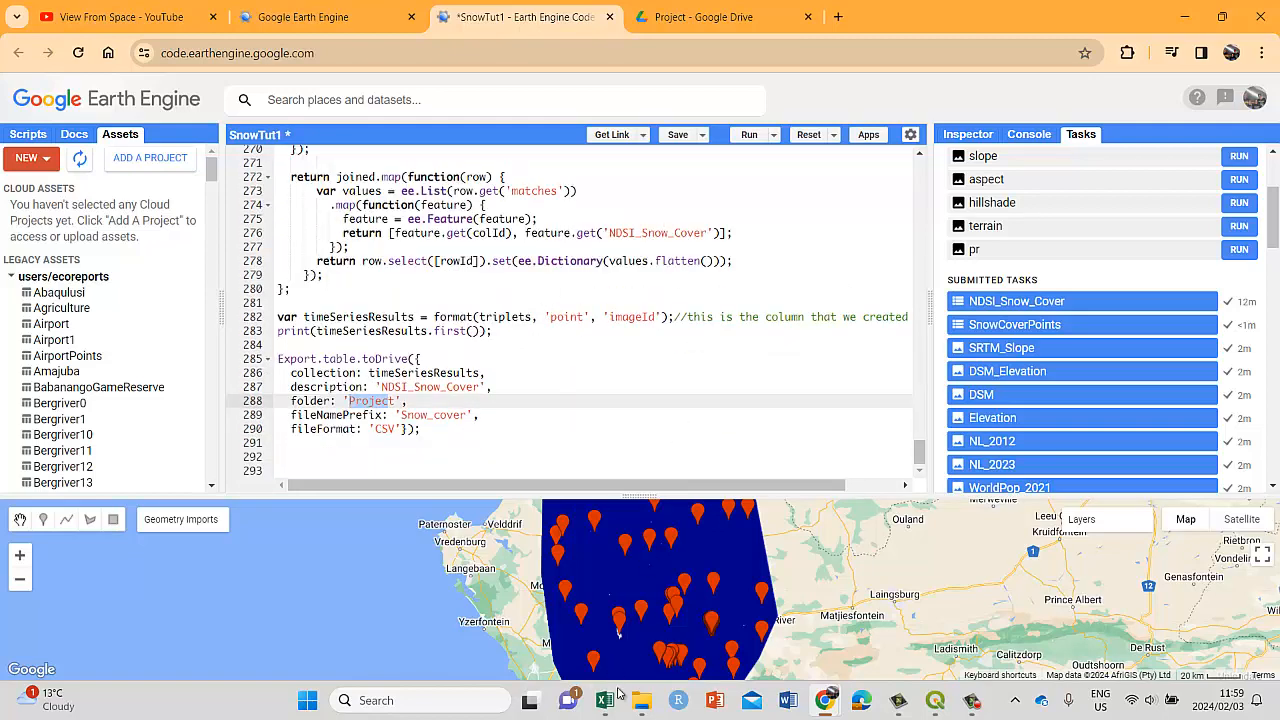
# - Switch to File Explorer and go from the Tut75 folder to the Tut74 folder
pyautogui.moveTo(641, 700)
pyautogui.click(588, 618)
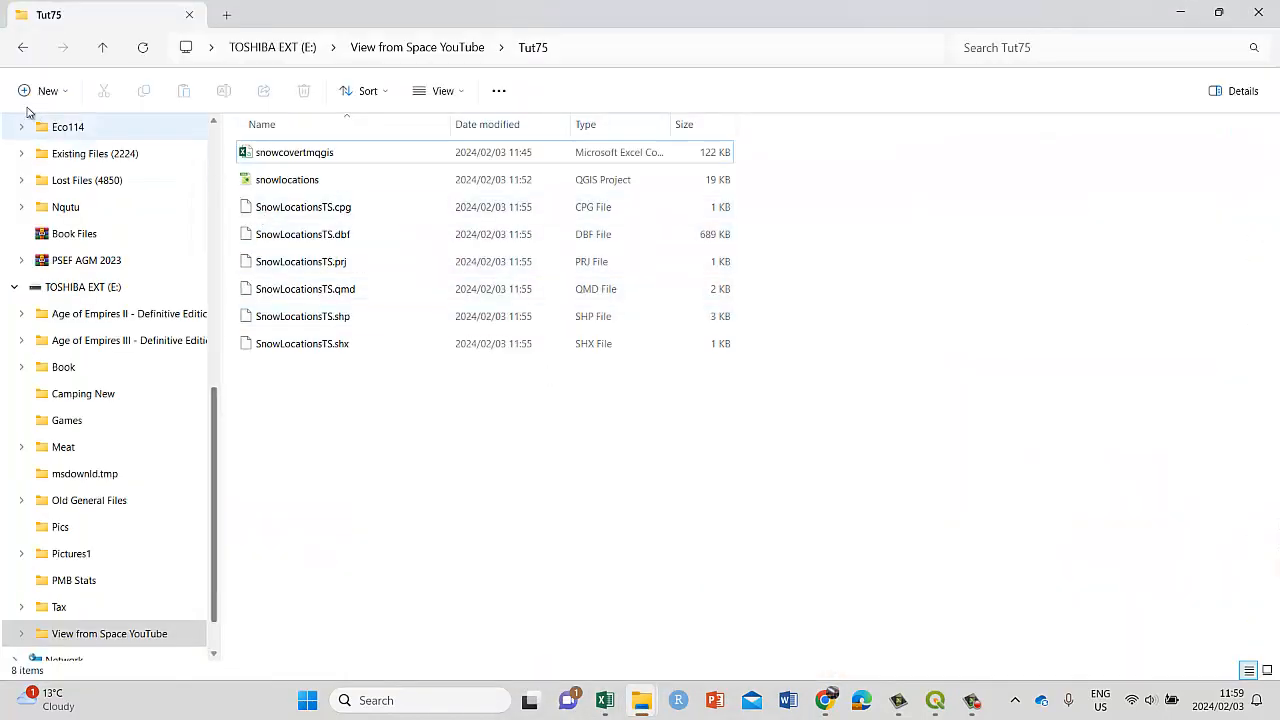
pyautogui.click(21, 49)
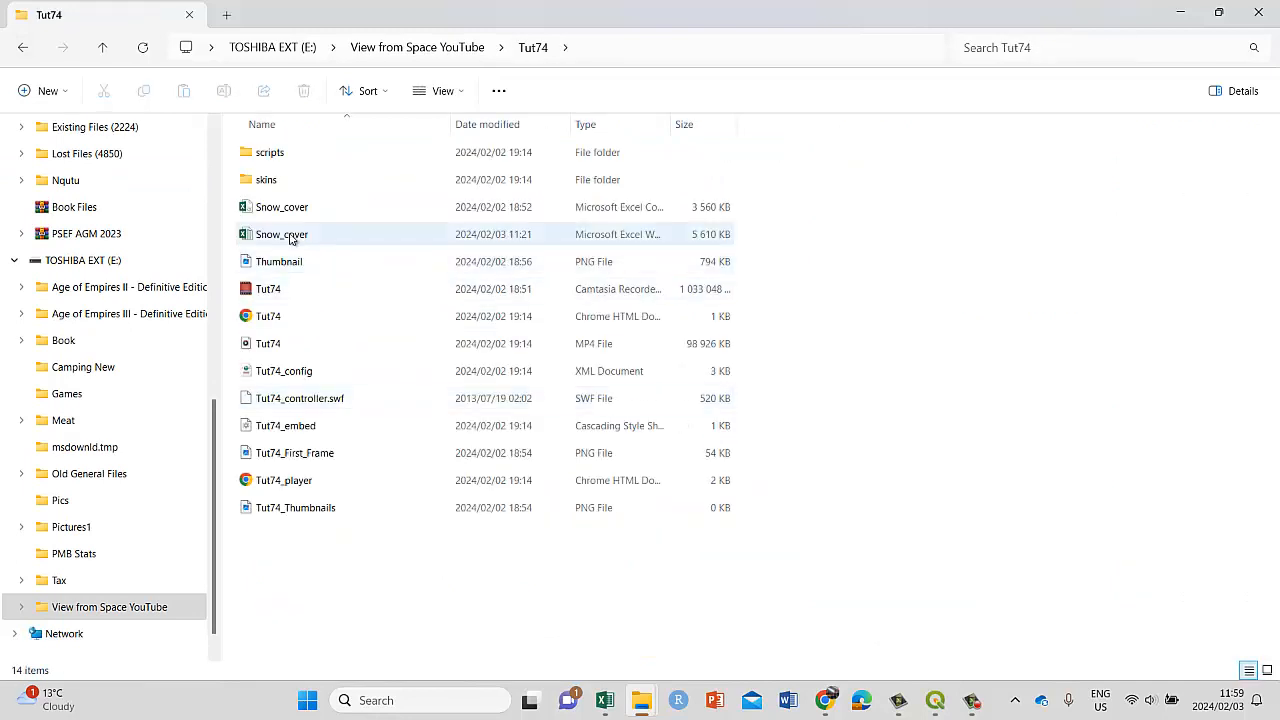
# - Open the 3 560 KB Snow_cover CSV file from the Tut74 folder
pyautogui.click(651, 209)
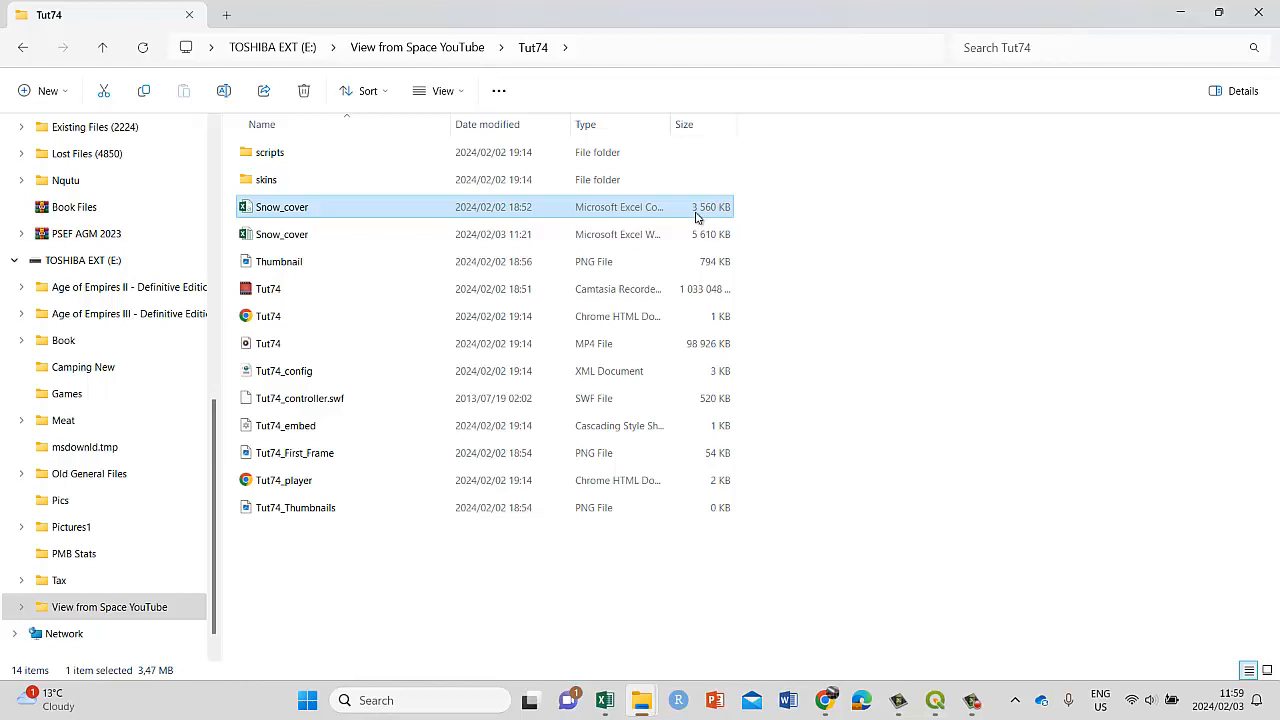
pyautogui.doubleClick(280, 208)
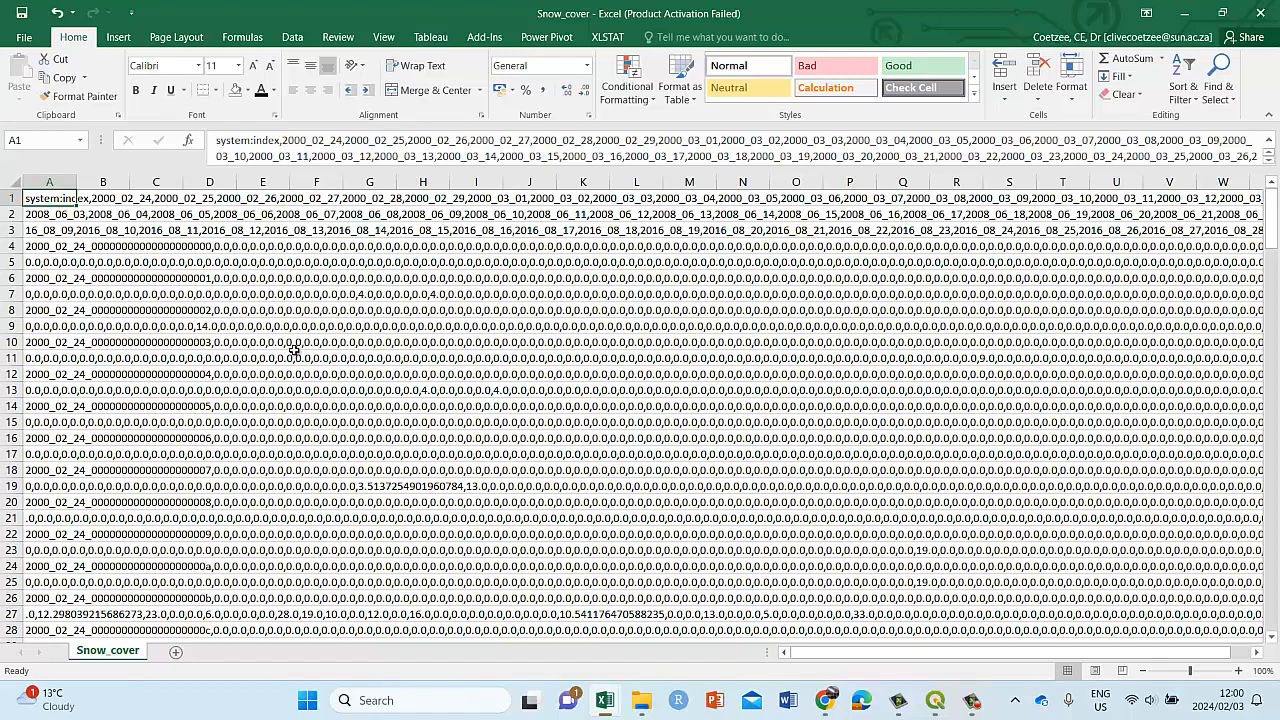
# - Split column A into separate columns with Text to Columns, using Tab and Comma as delimiters and the Other delimiter turned off
pyautogui.click(67, 181)
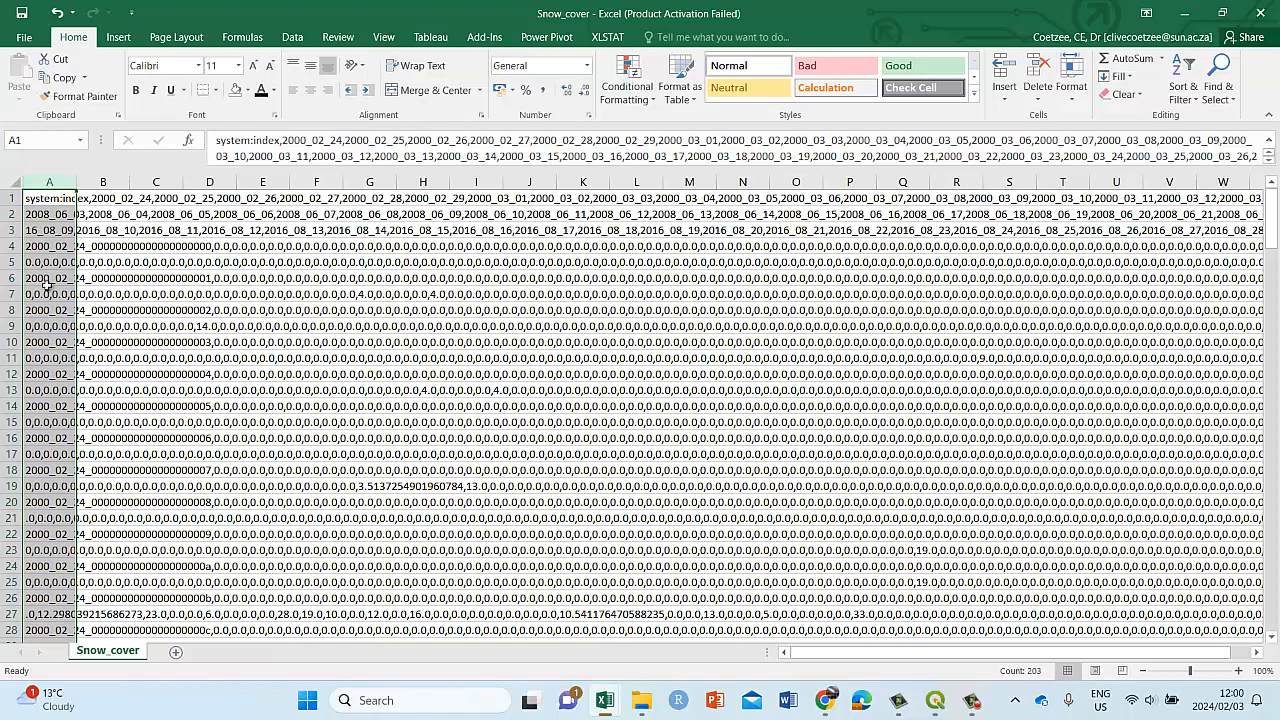
pyautogui.click(293, 37)
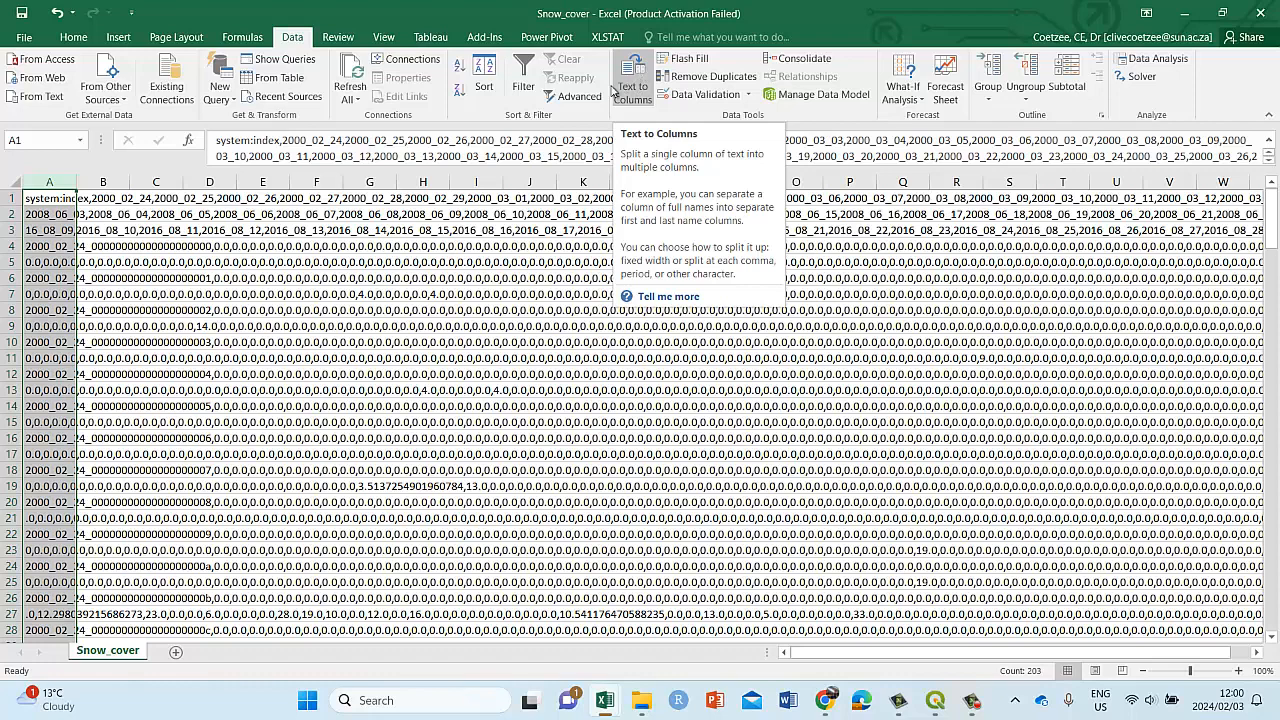
pyautogui.click(110, 229)
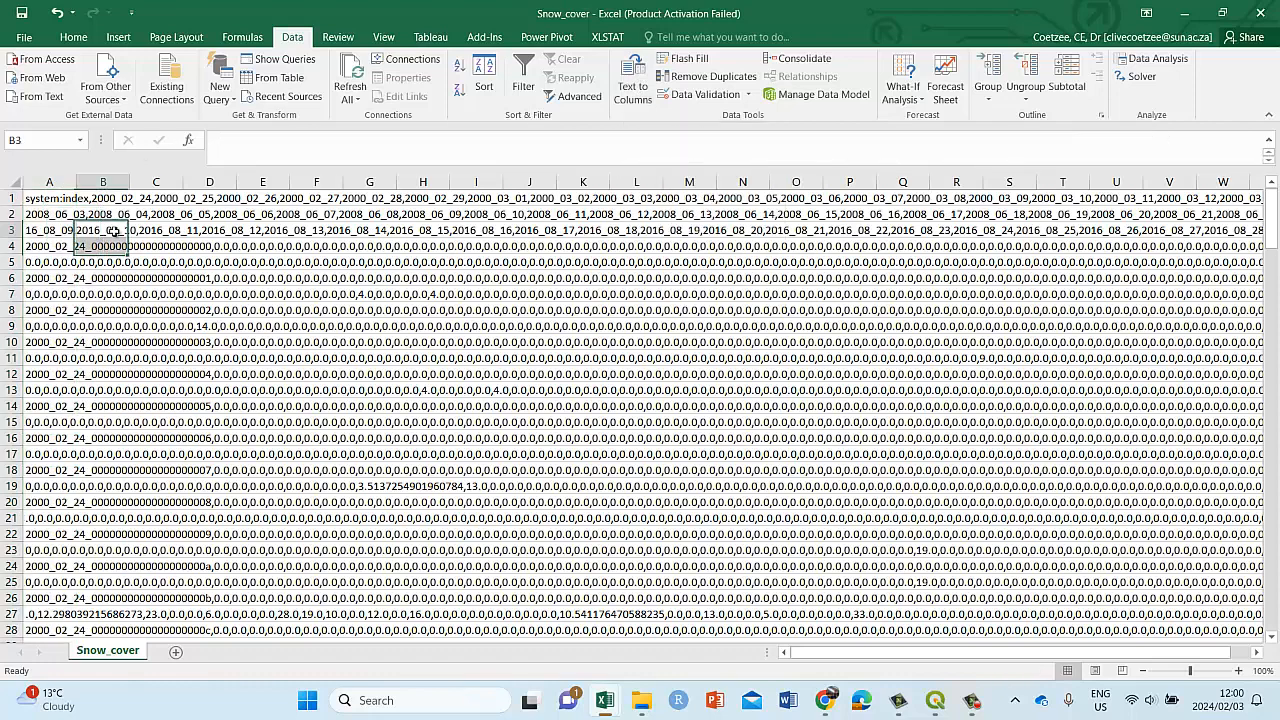
pyautogui.click(61, 181)
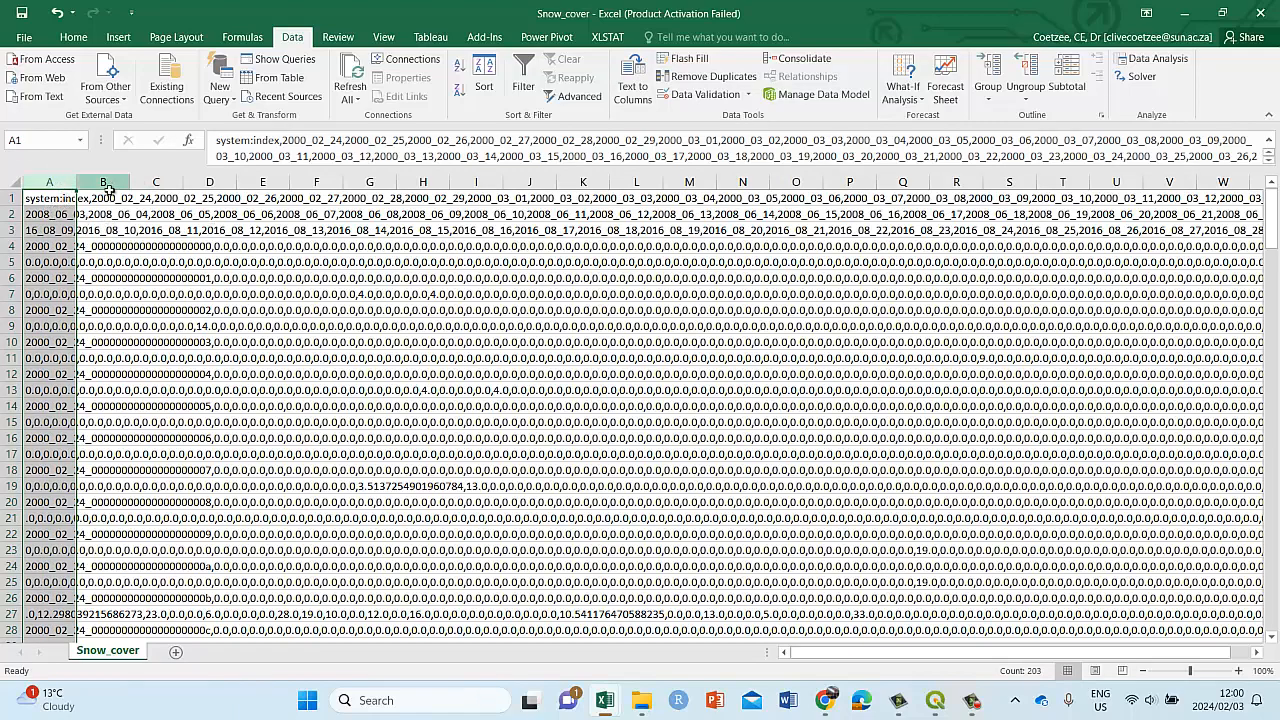
pyautogui.click(104, 196)
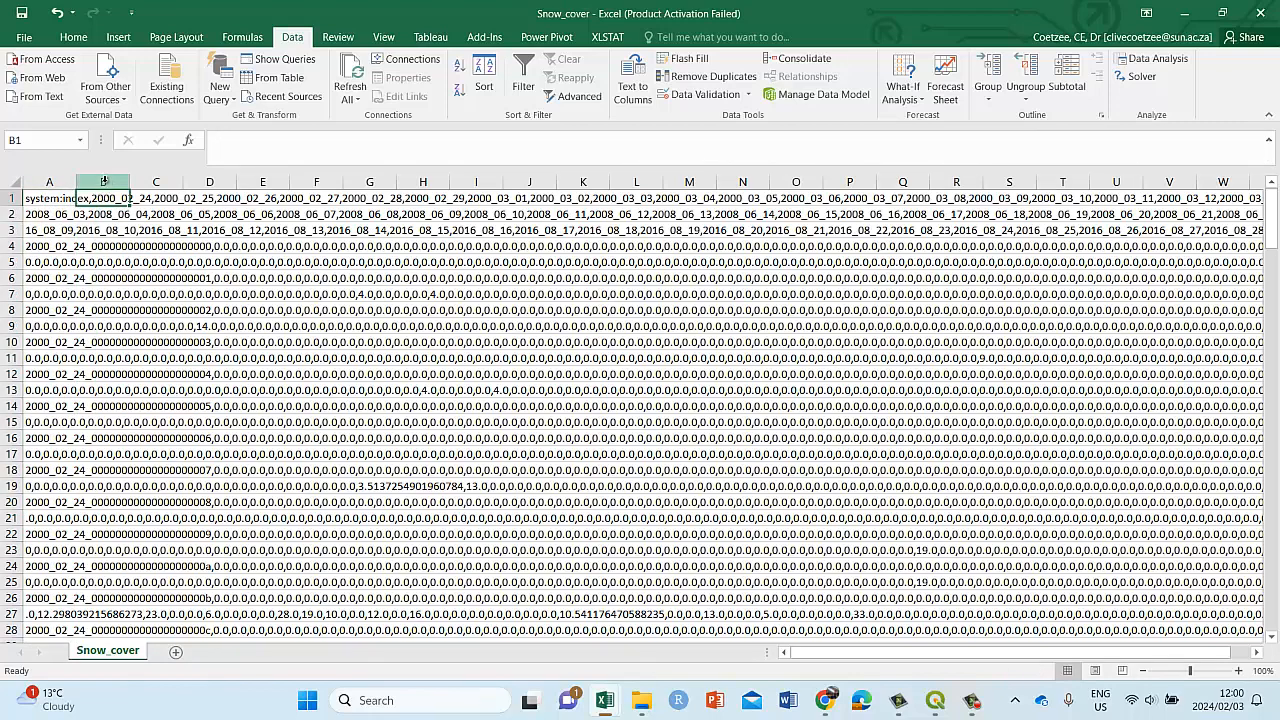
pyautogui.click(104, 180)
pyautogui.click(50, 181)
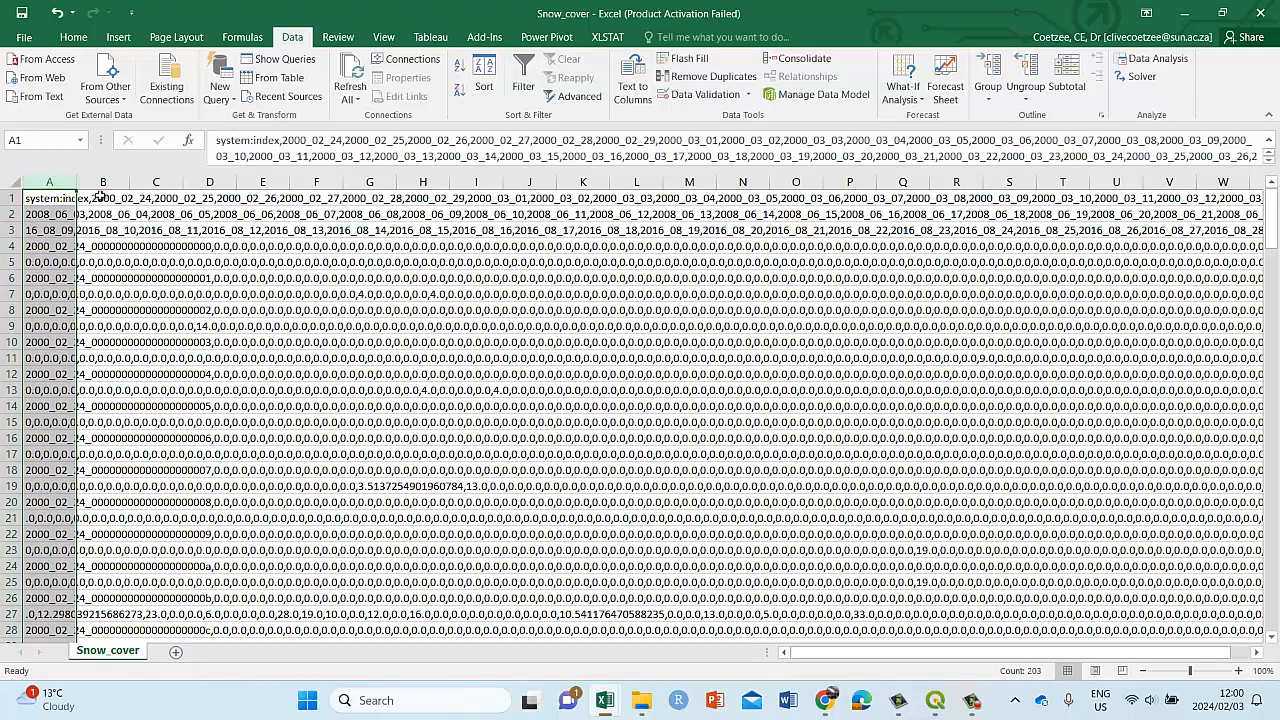
pyautogui.moveTo(54, 183); pyautogui.dragTo(55, 181)
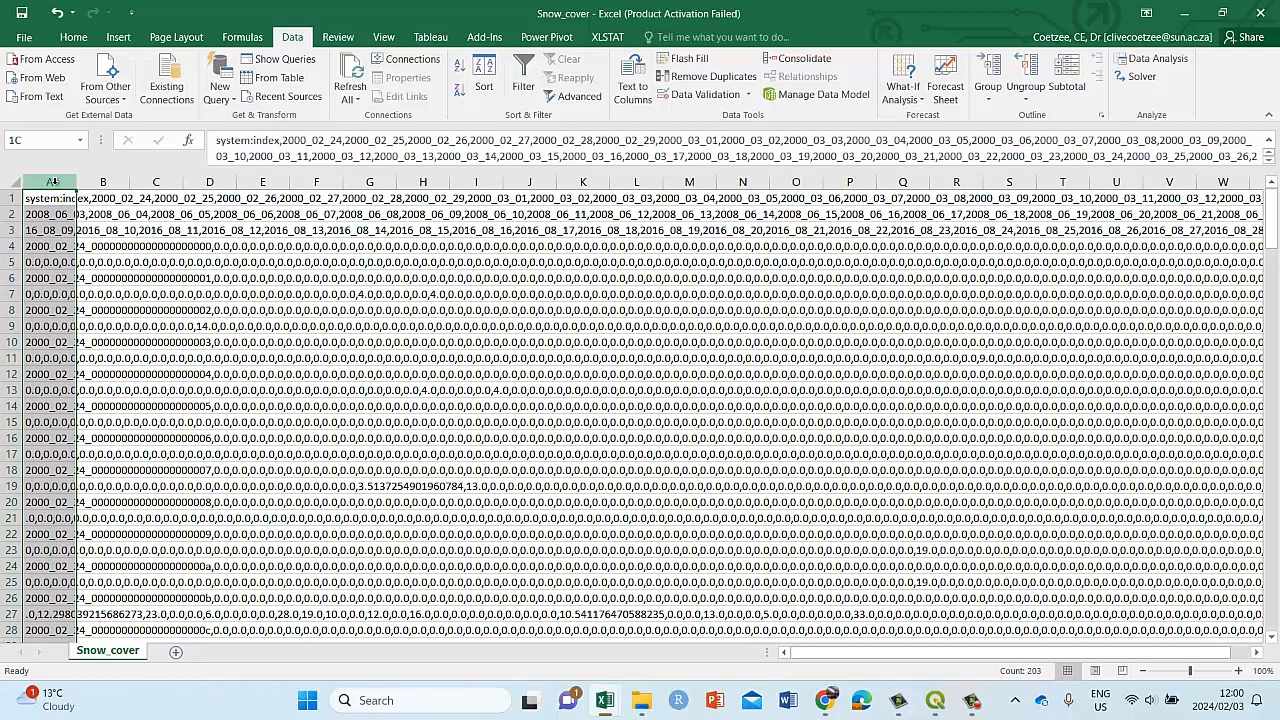
pyautogui.click(633, 78)
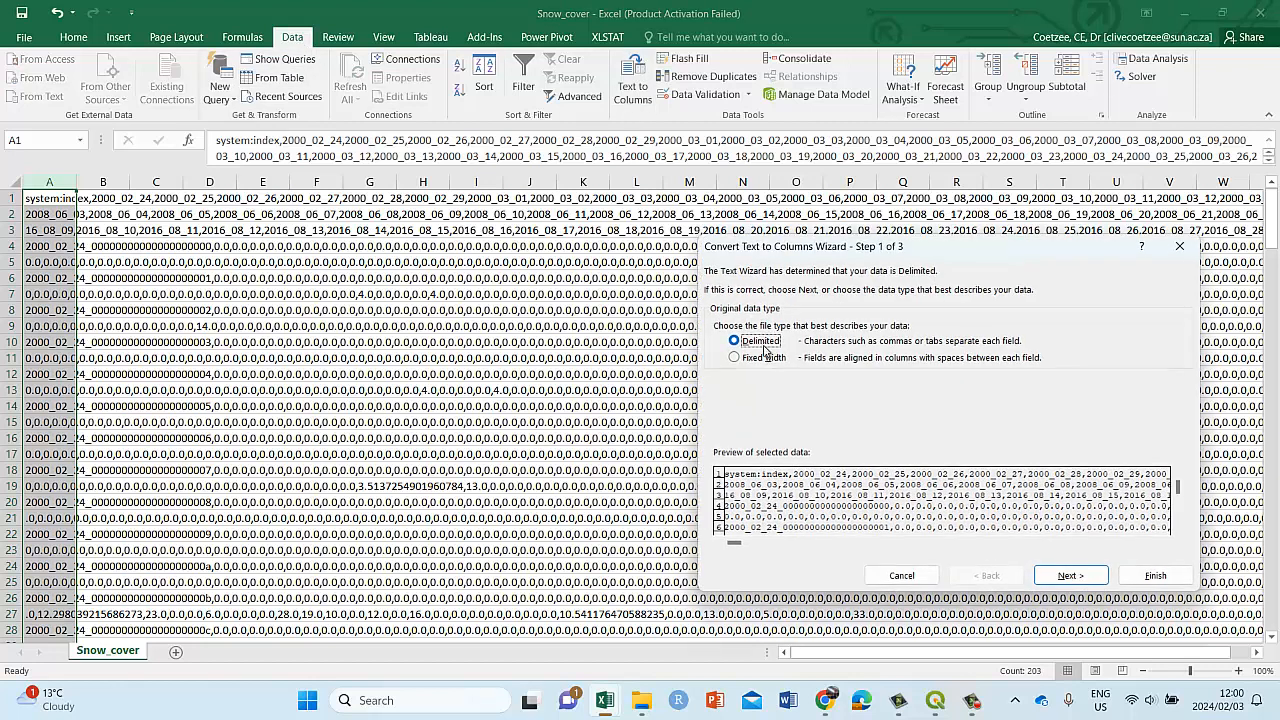
pyautogui.click(1070, 575)
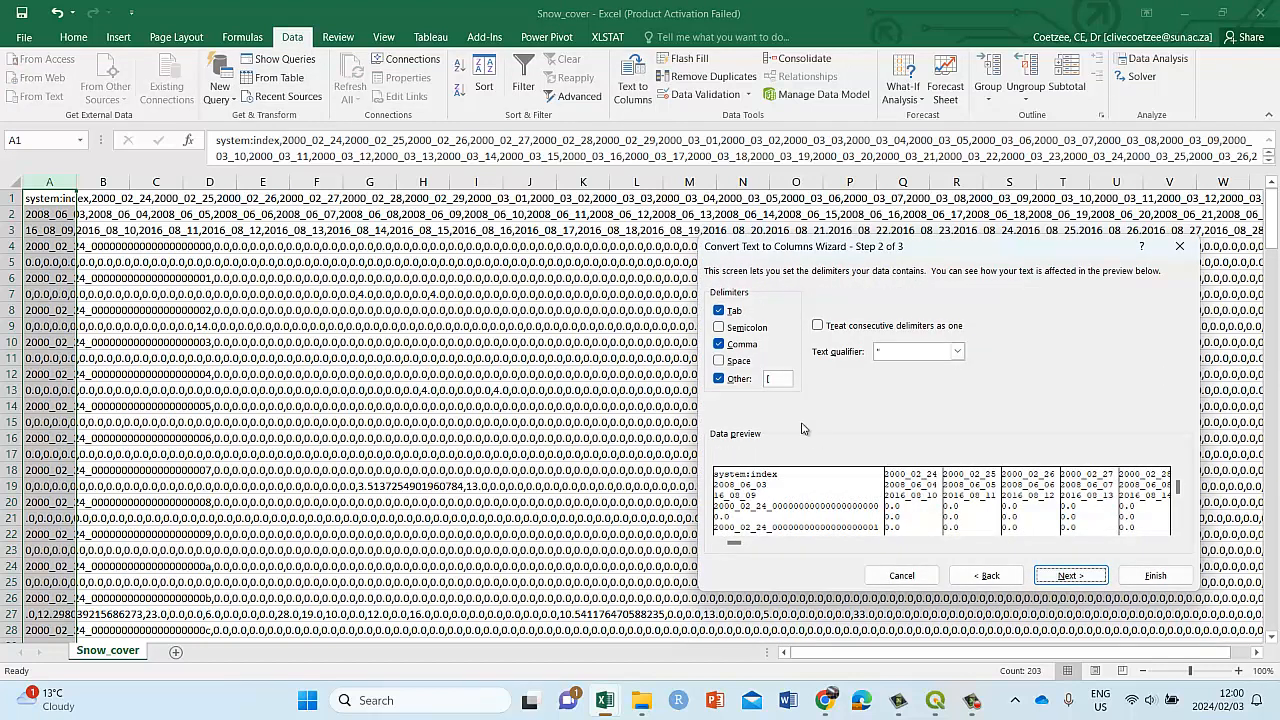
pyautogui.click(719, 379)
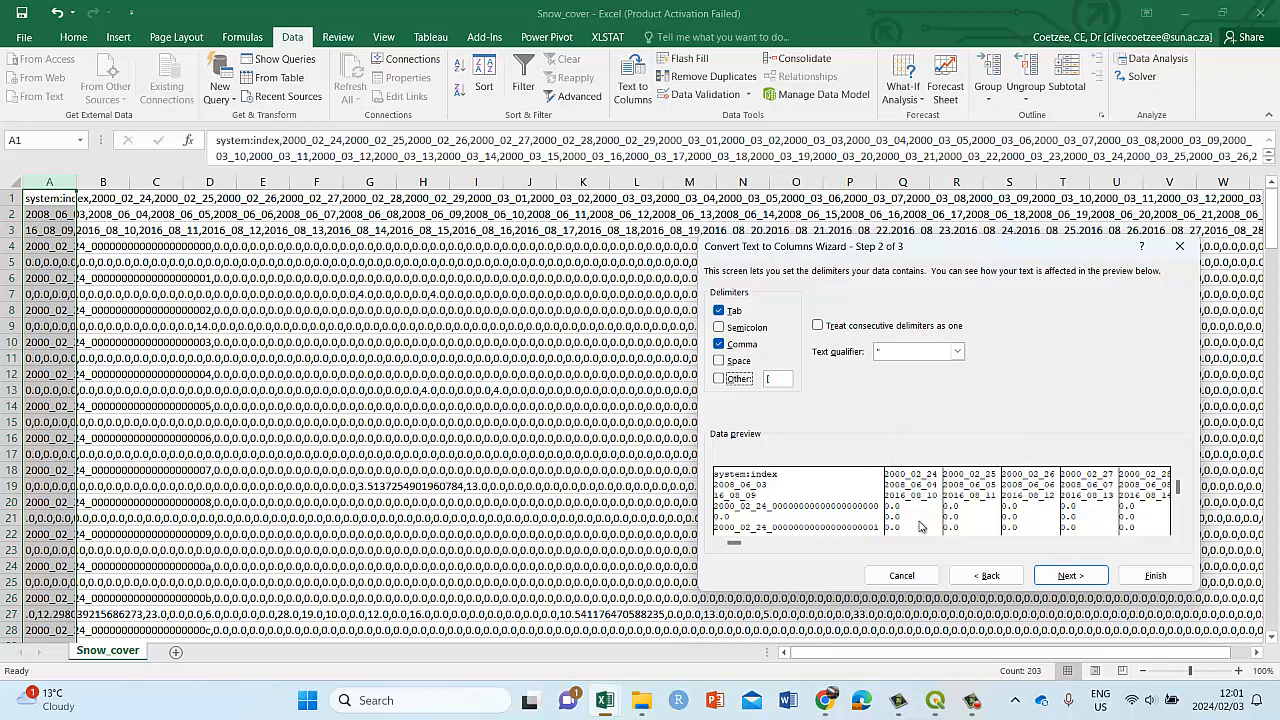
pyautogui.click(1153, 578)
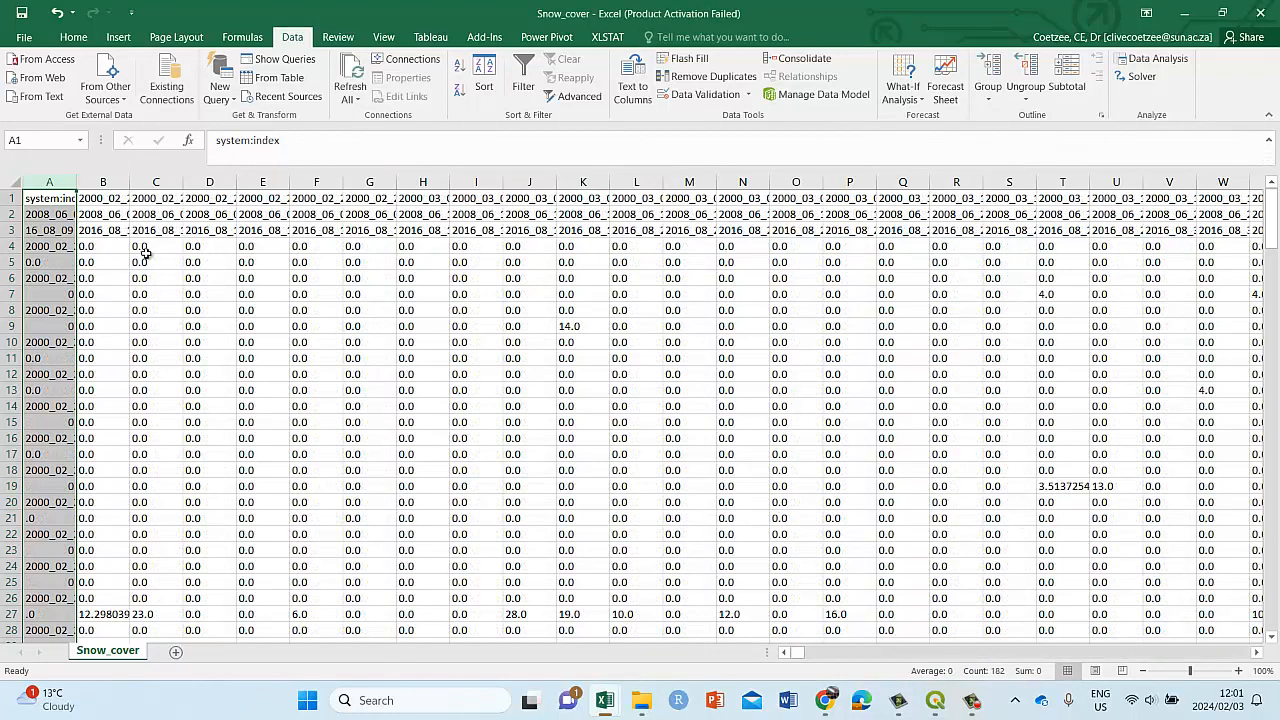
pyautogui.click(103, 245)
pyautogui.click(209, 262)
pyautogui.click(388, 306)
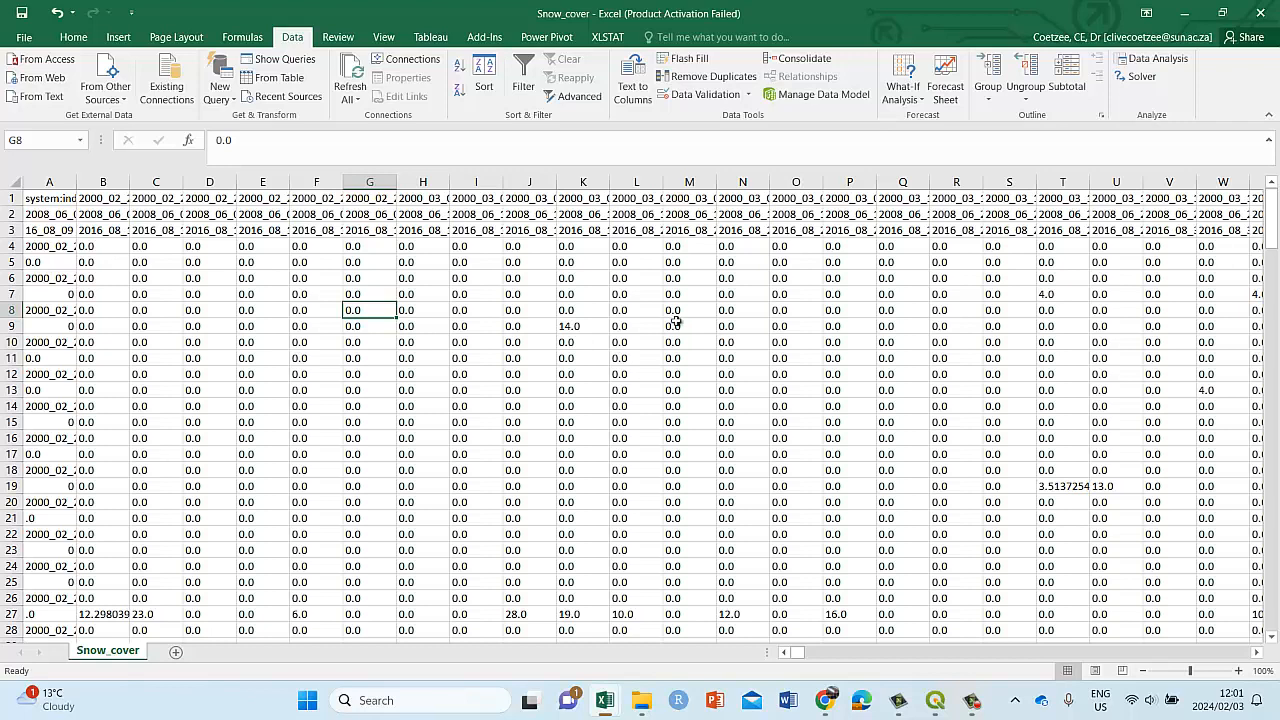
# - Try to save the split data as an Excel Workbook named Snow_cover in the Tut74 folder
pyautogui.click(28, 37)
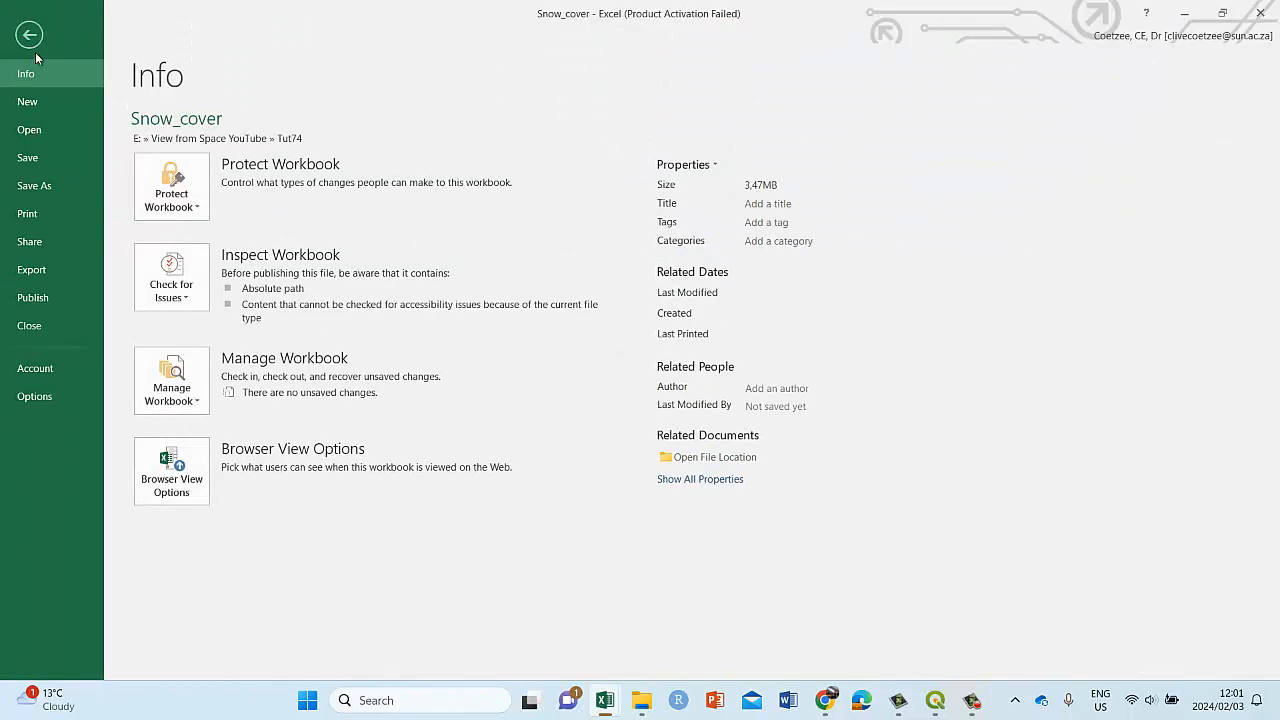
pyautogui.click(36, 190)
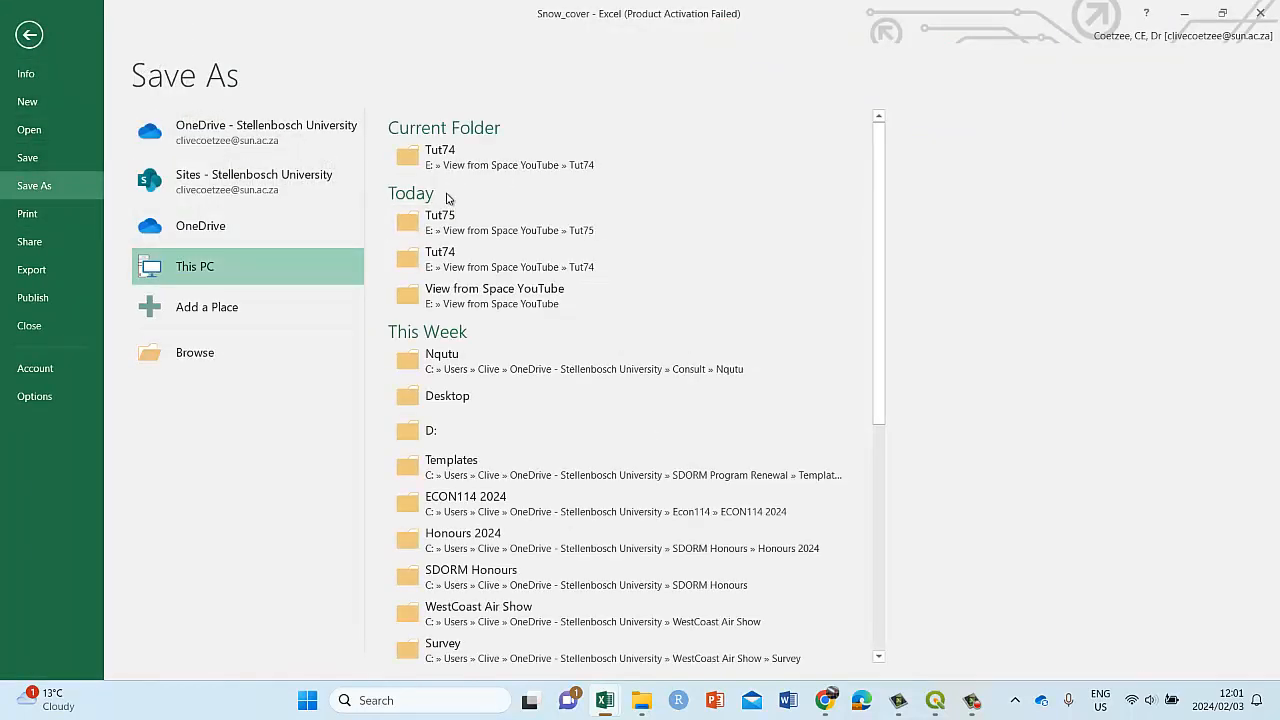
pyautogui.click(402, 222)
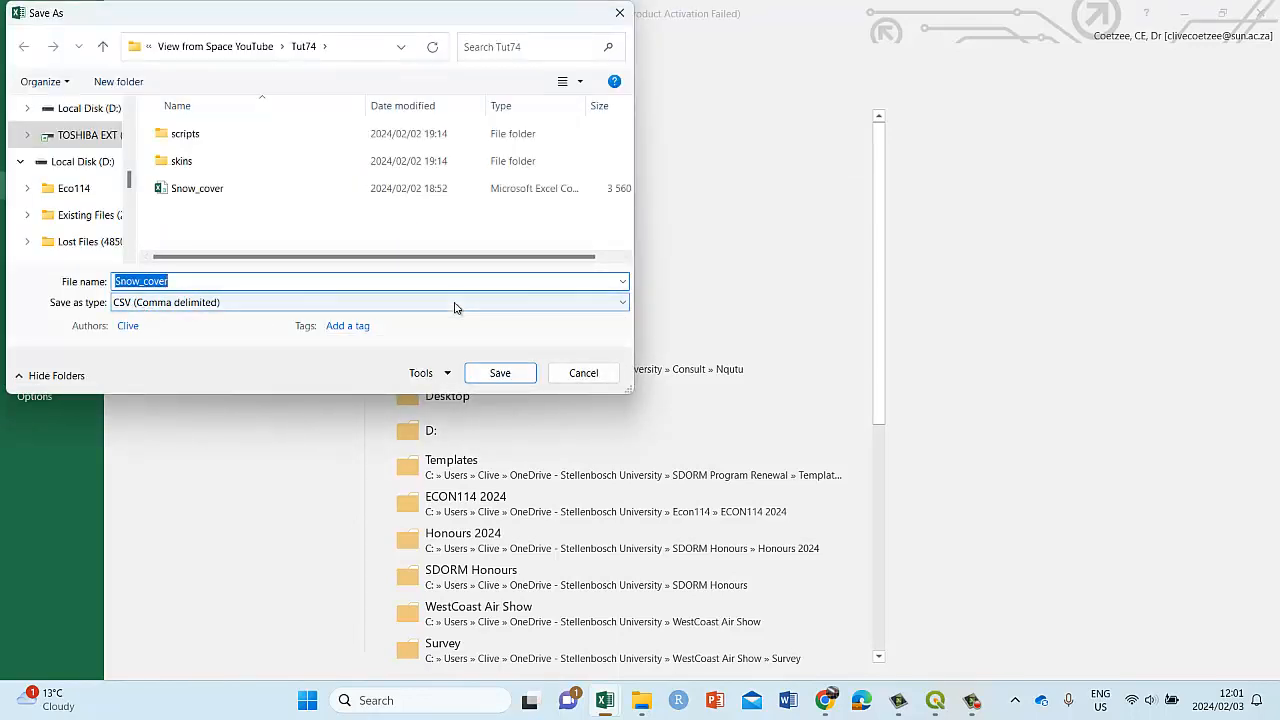
pyautogui.click(300, 302)
pyautogui.click(172, 318)
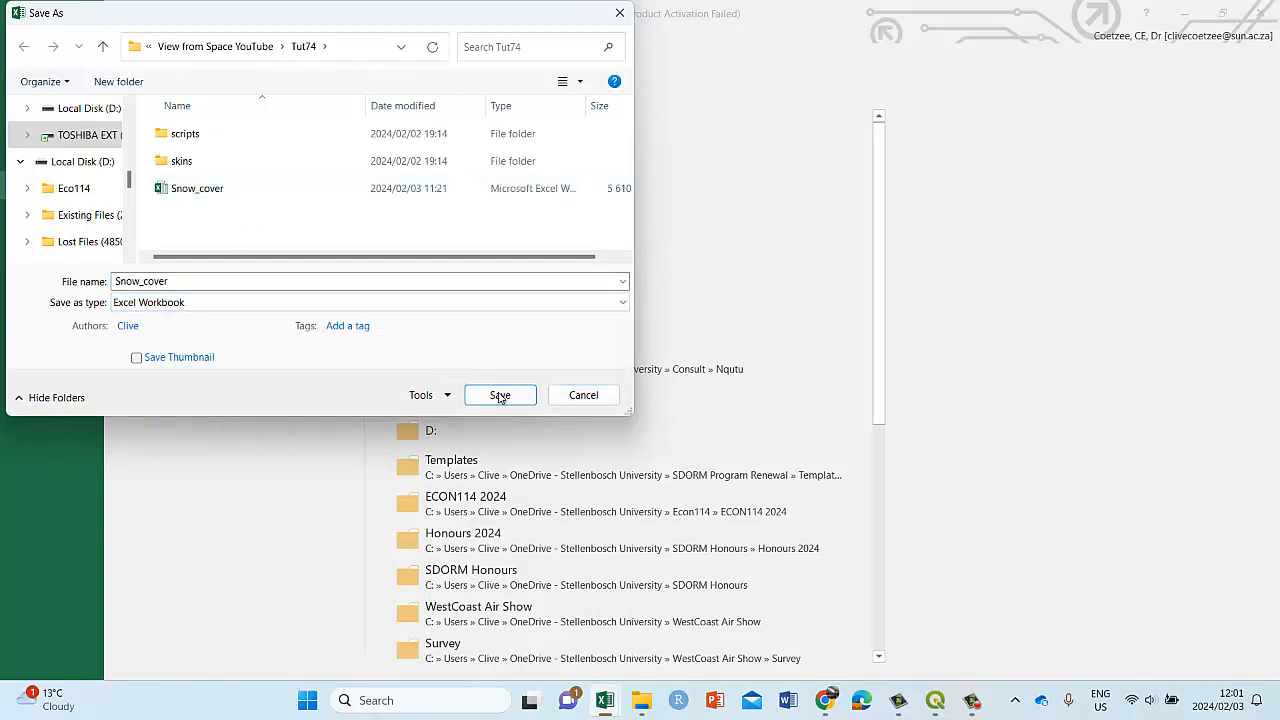
pyautogui.click(584, 396)
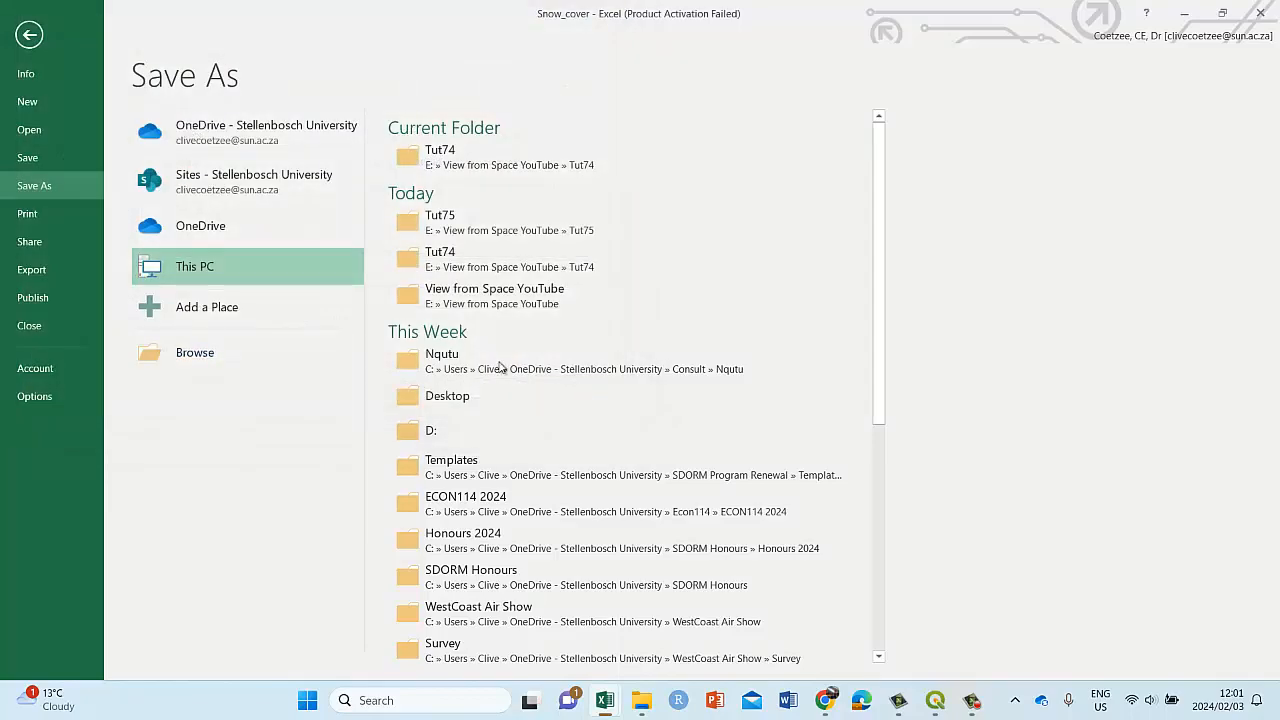
pyautogui.click(29, 35)
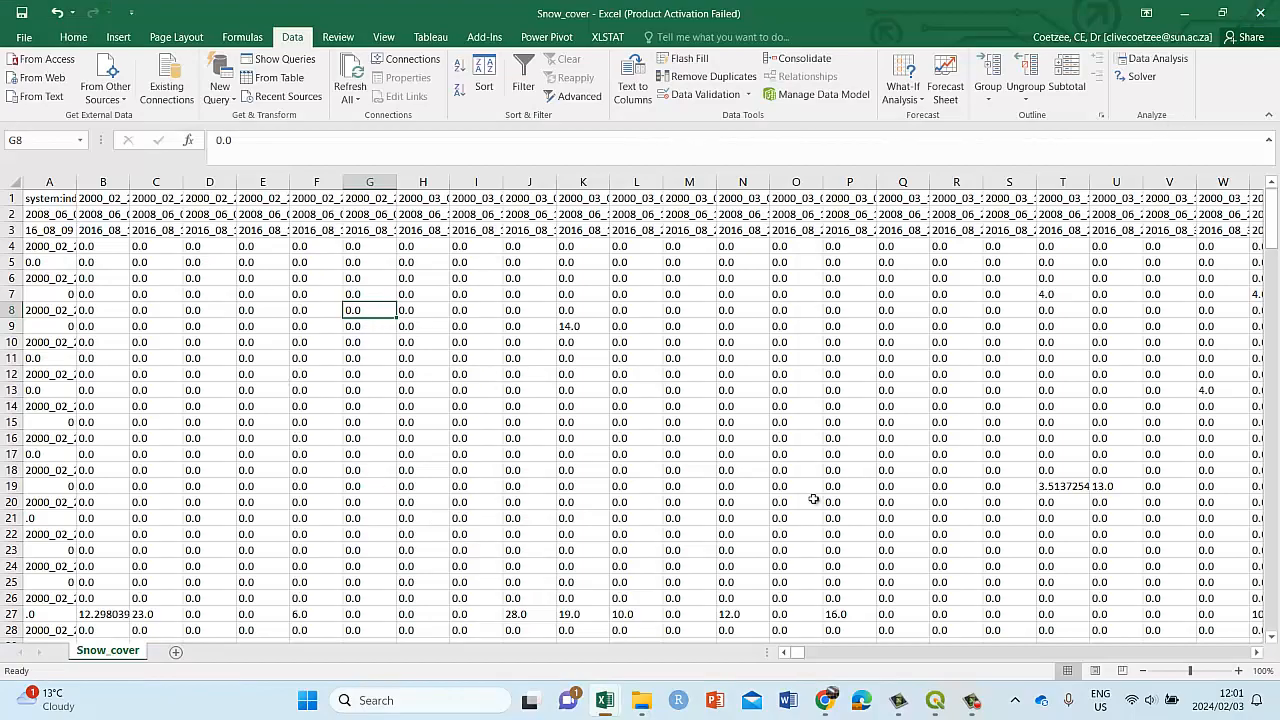
# - Close the Snow_cover CSV without saving and inspect the date column on the Snow_cover sheet of the remaining workbook
pyautogui.click(1268, 13)
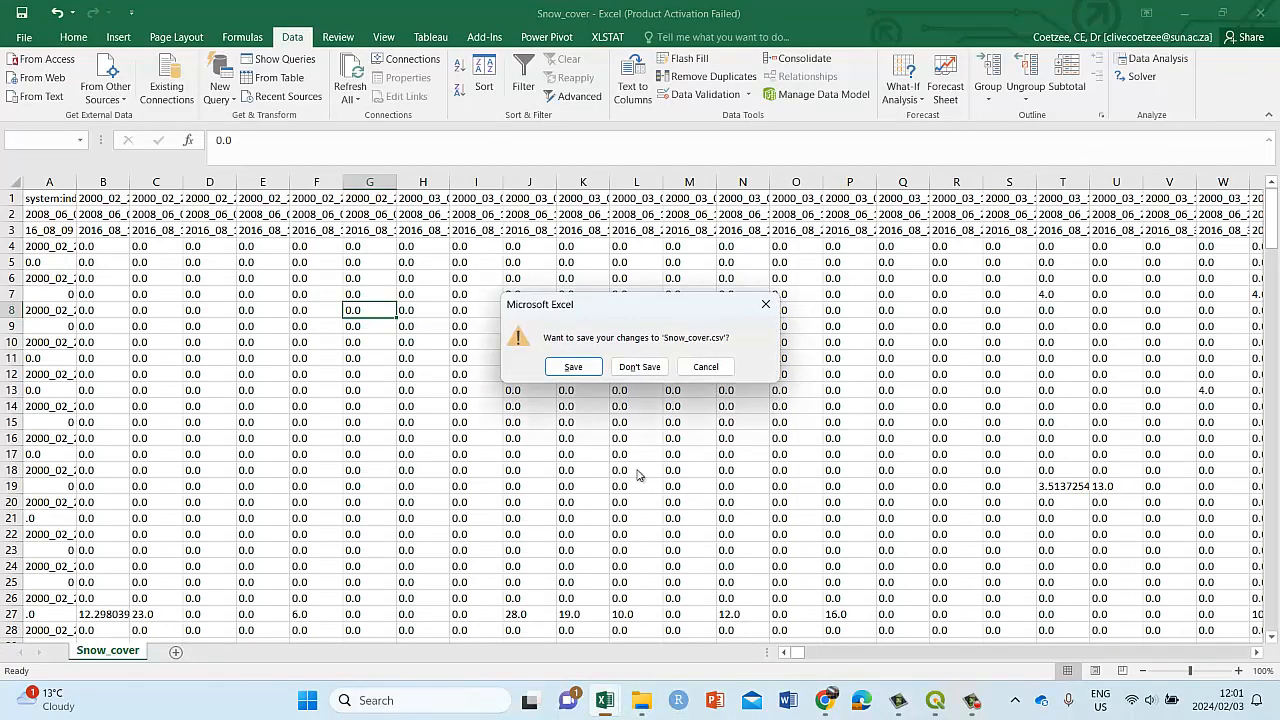
pyautogui.click(640, 367)
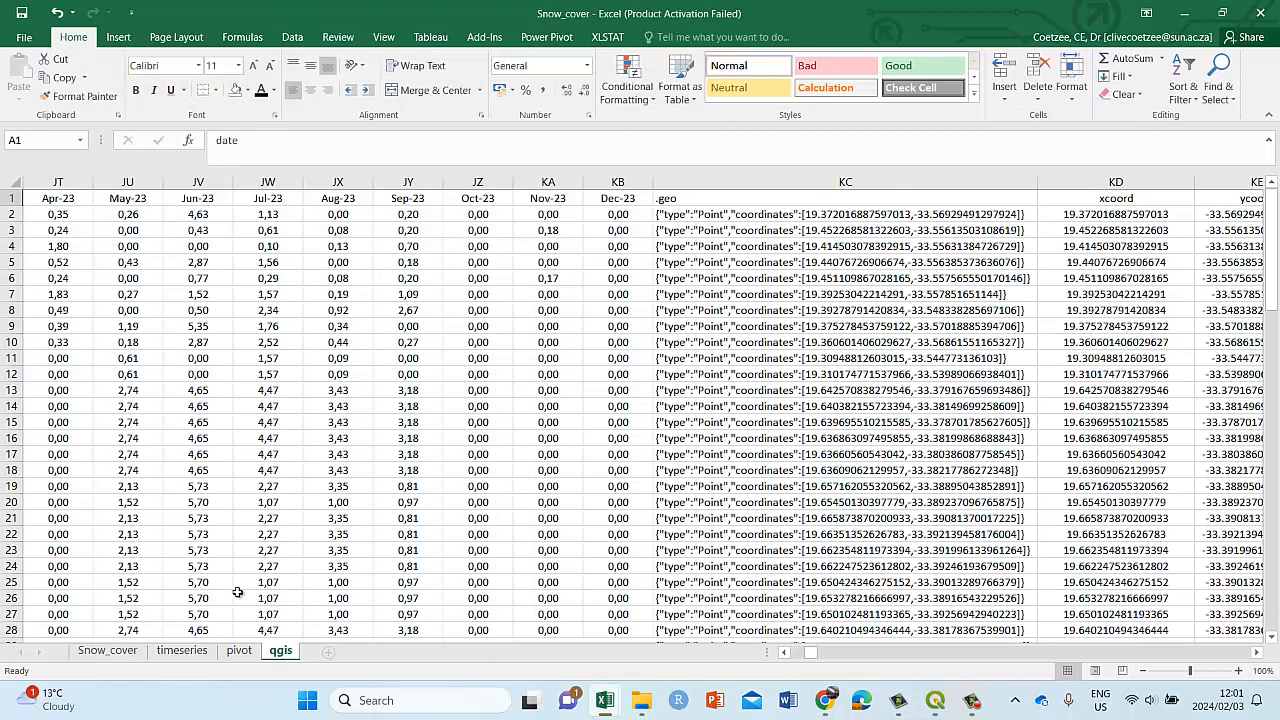
pyautogui.click(107, 651)
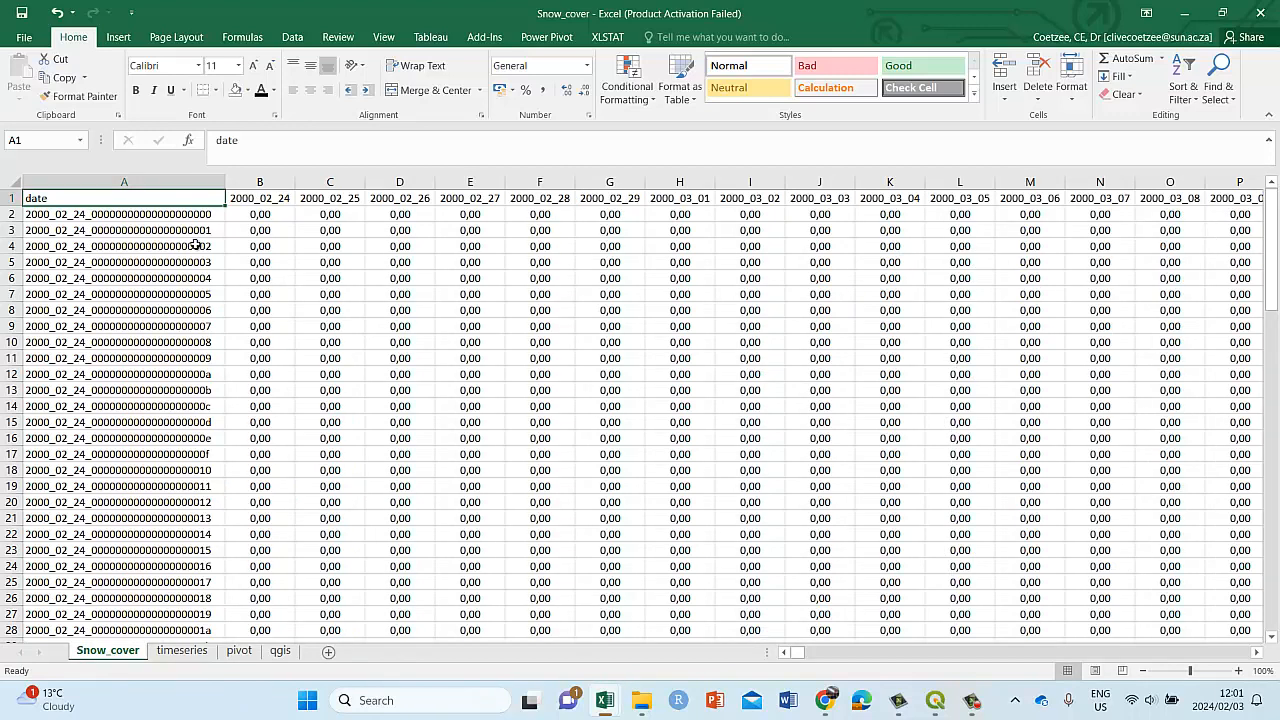
pyautogui.click(120, 180)
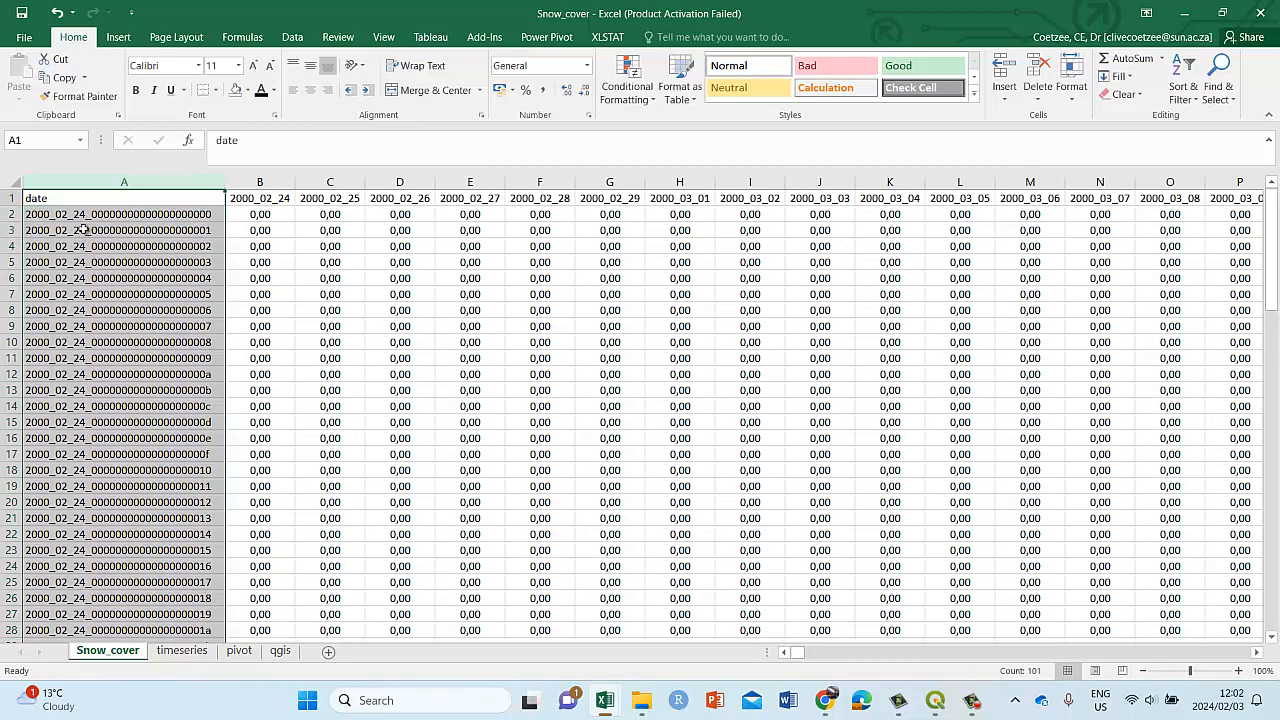
pyautogui.moveTo(82, 212); pyautogui.dragTo(66, 406)
pyautogui.click(93, 216)
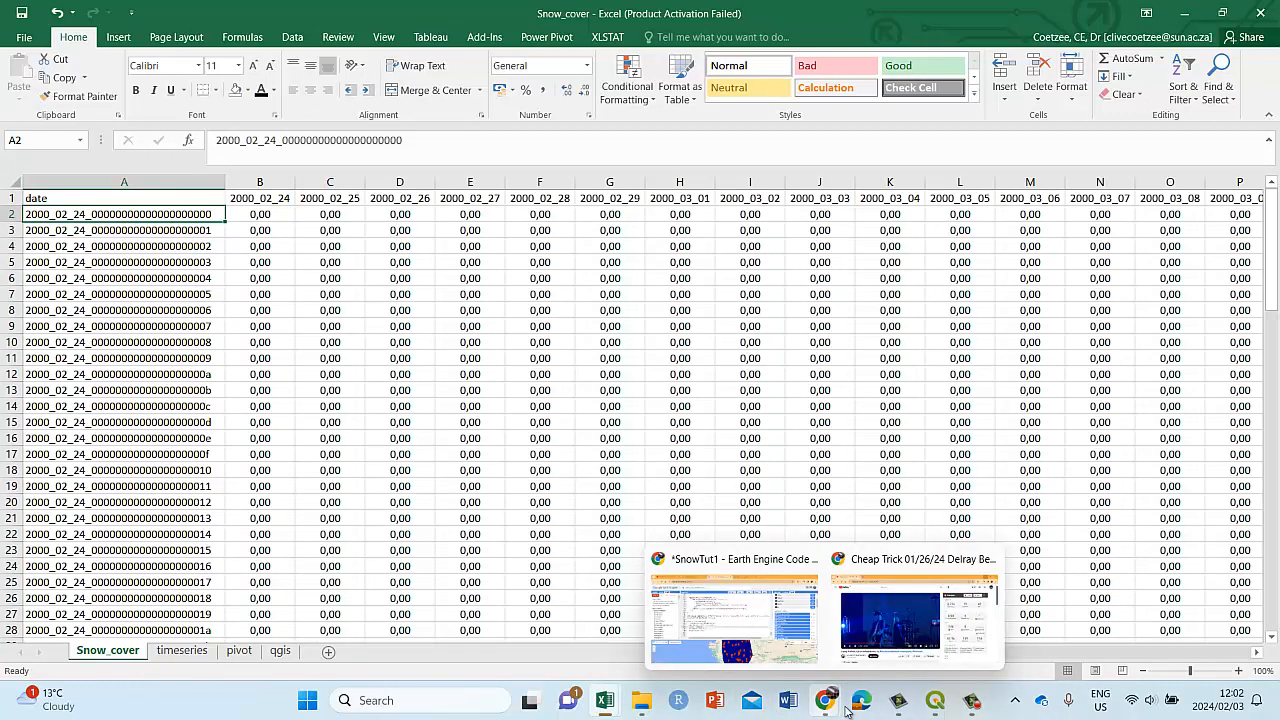
# - Switch to the SnowTut1 script in Earth Engine and expand the first printed feature in the console to examine its id and geometry
pyautogui.click(825, 703)
pyautogui.click(735, 665)
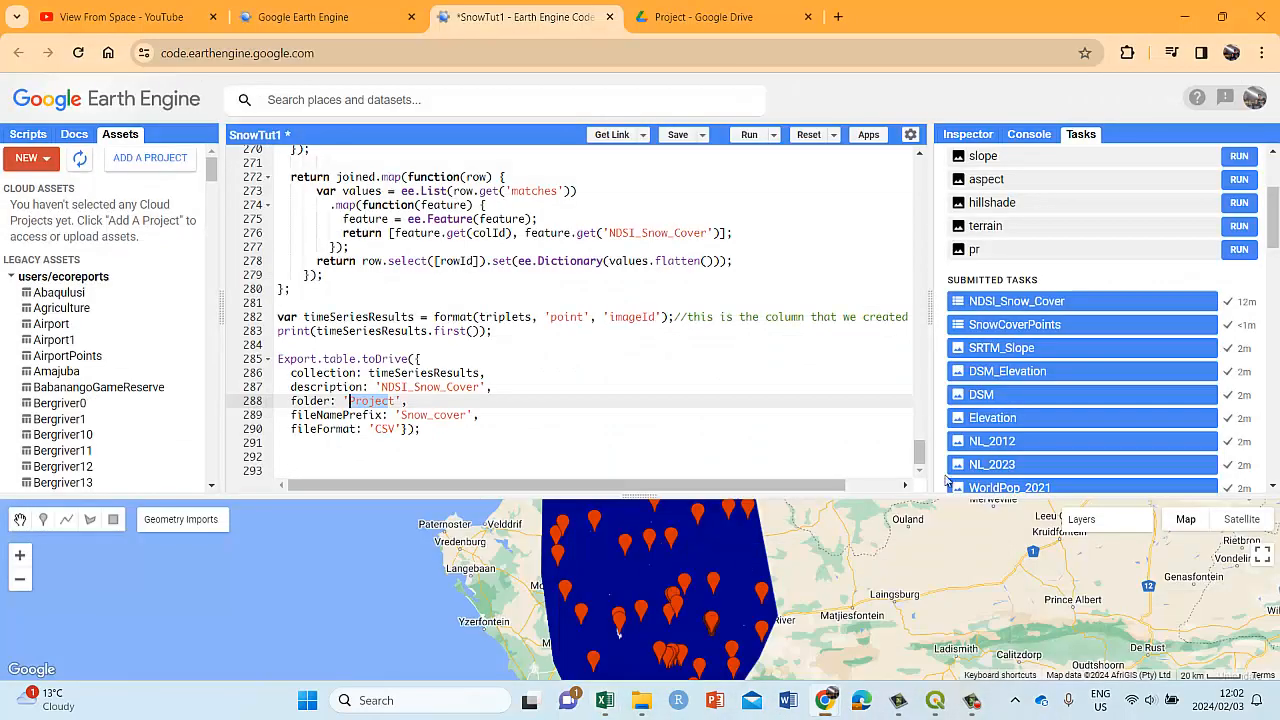
pyautogui.click(1028, 137)
pyautogui.scroll(-3, 1088, 380)
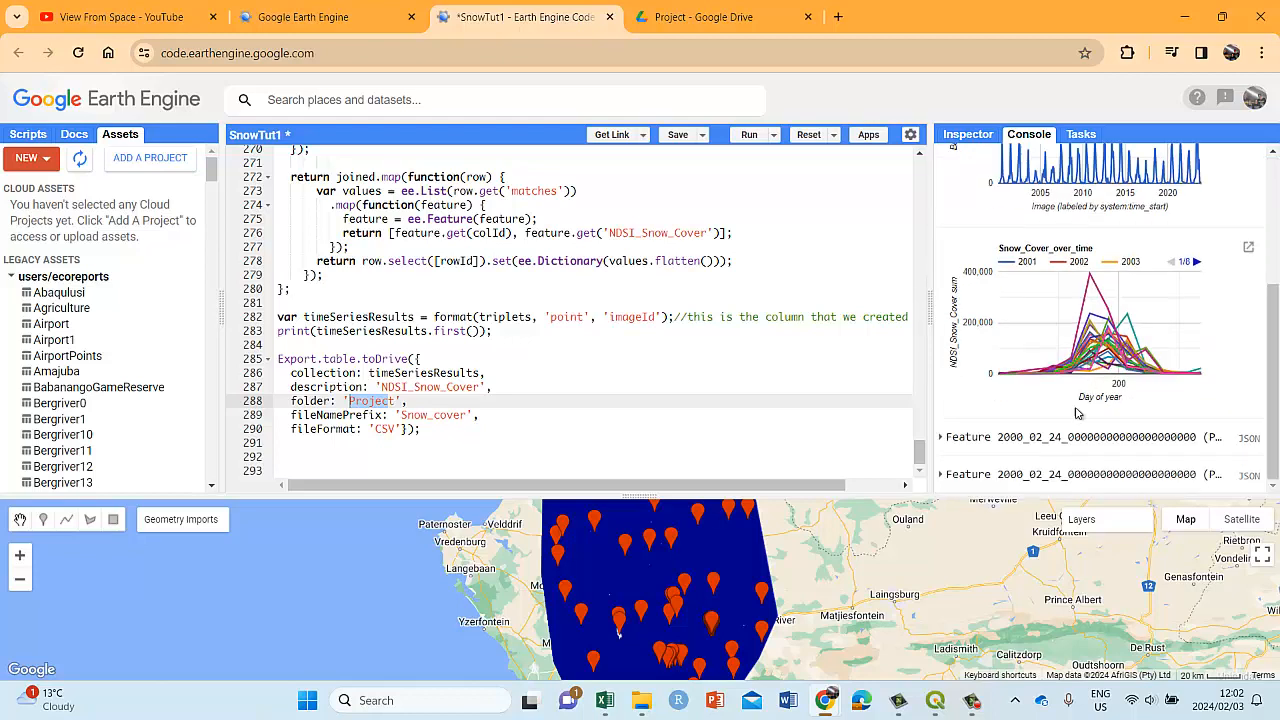
pyautogui.click(940, 437)
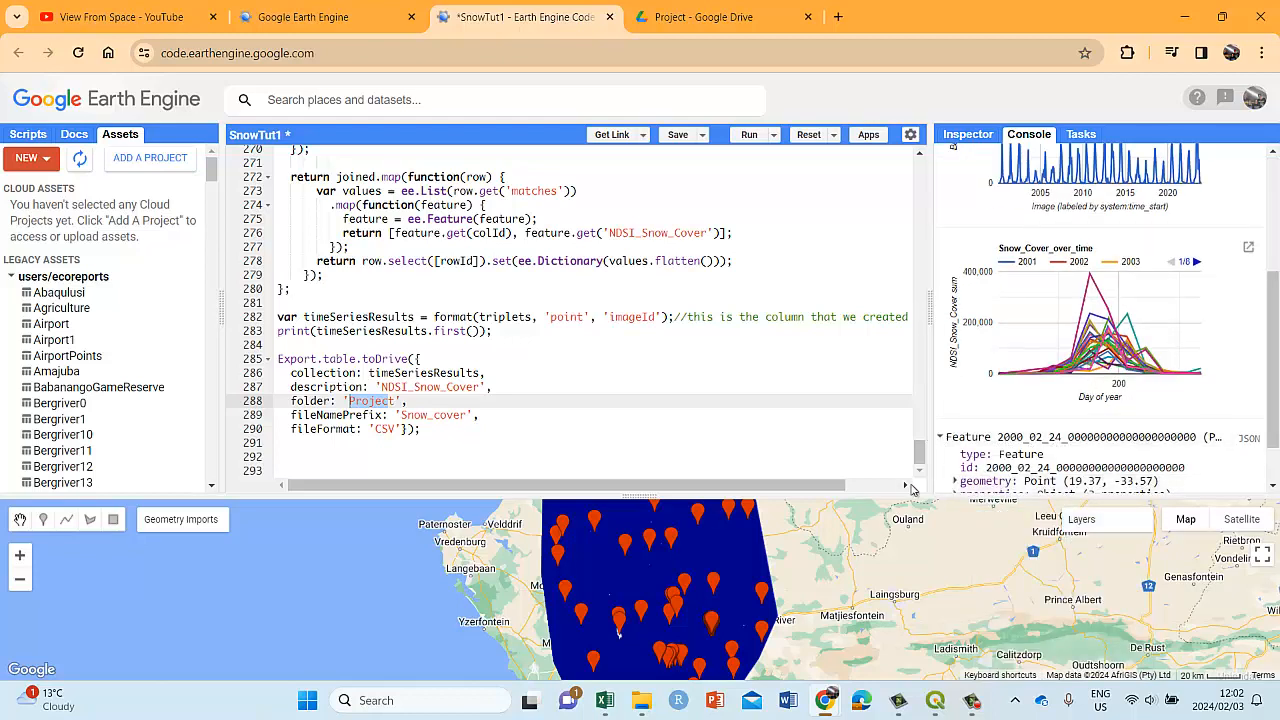
pyautogui.scroll(-1, 1236, 409)
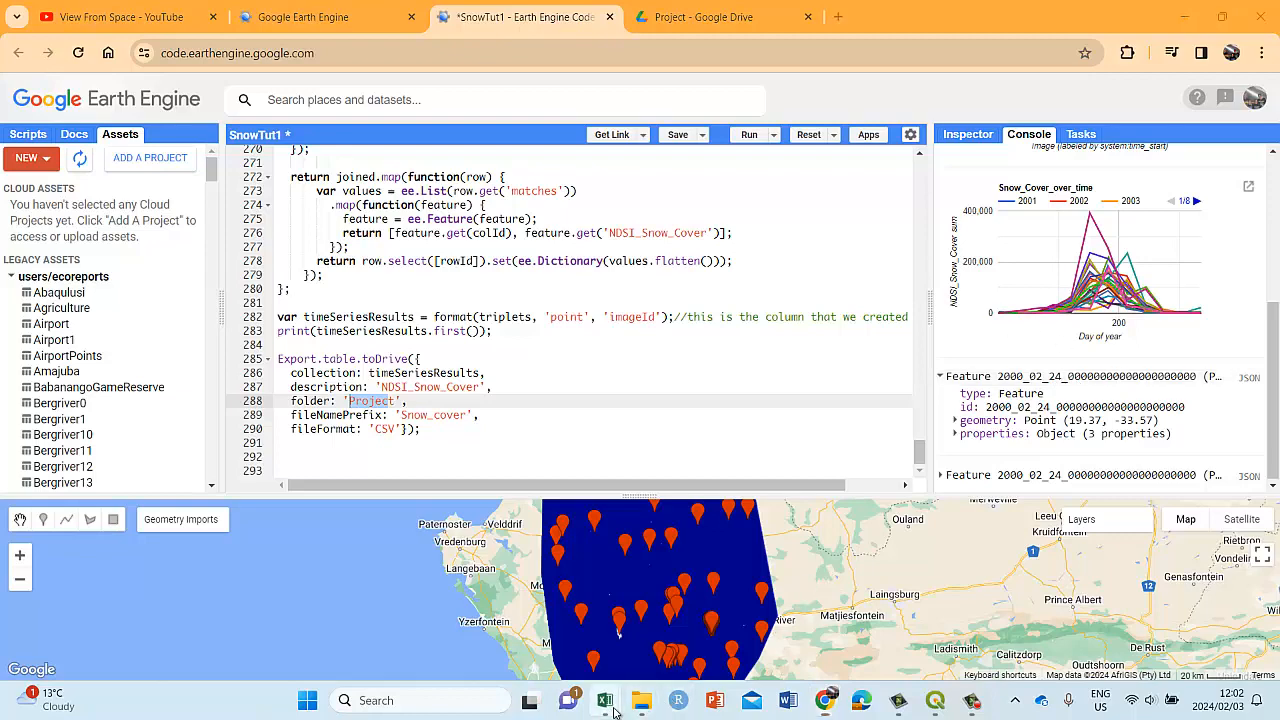
# - Return to the Snow_cover workbook in Excel and hide the date column A on the Snow_cover sheet
pyautogui.moveTo(615, 712)
pyautogui.click(555, 636)
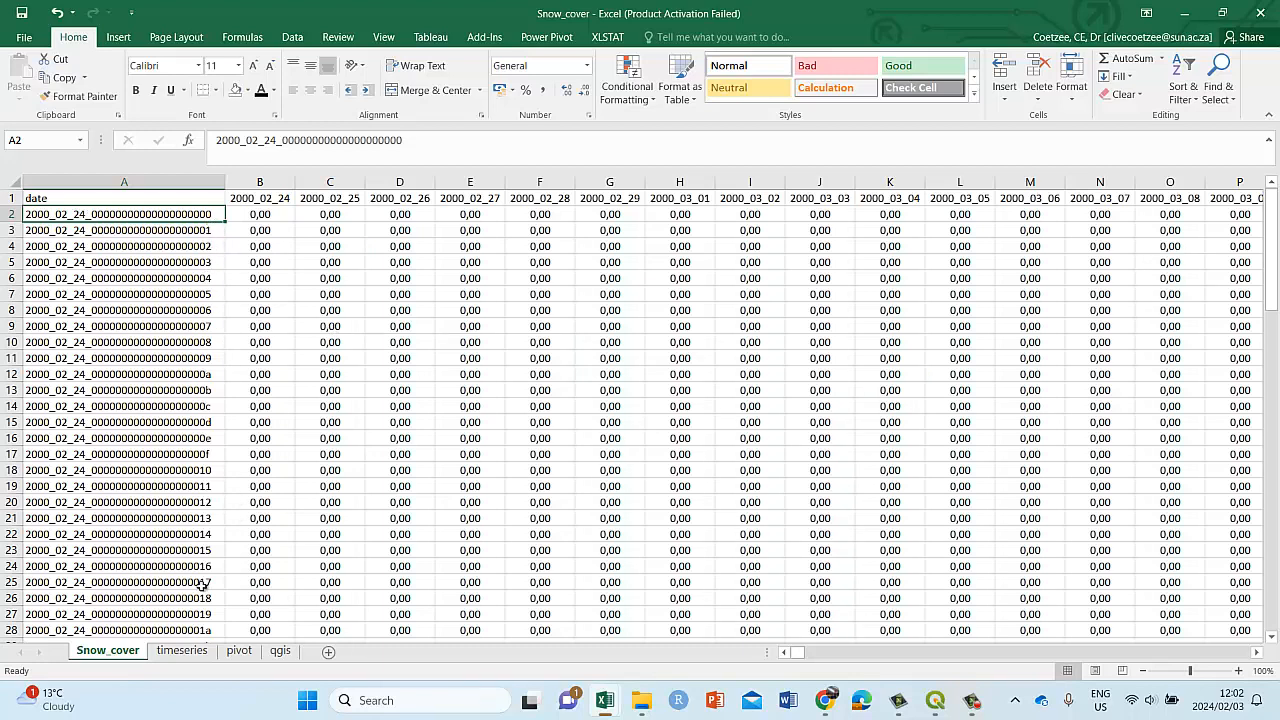
pyautogui.scroll(-3, 220, 616)
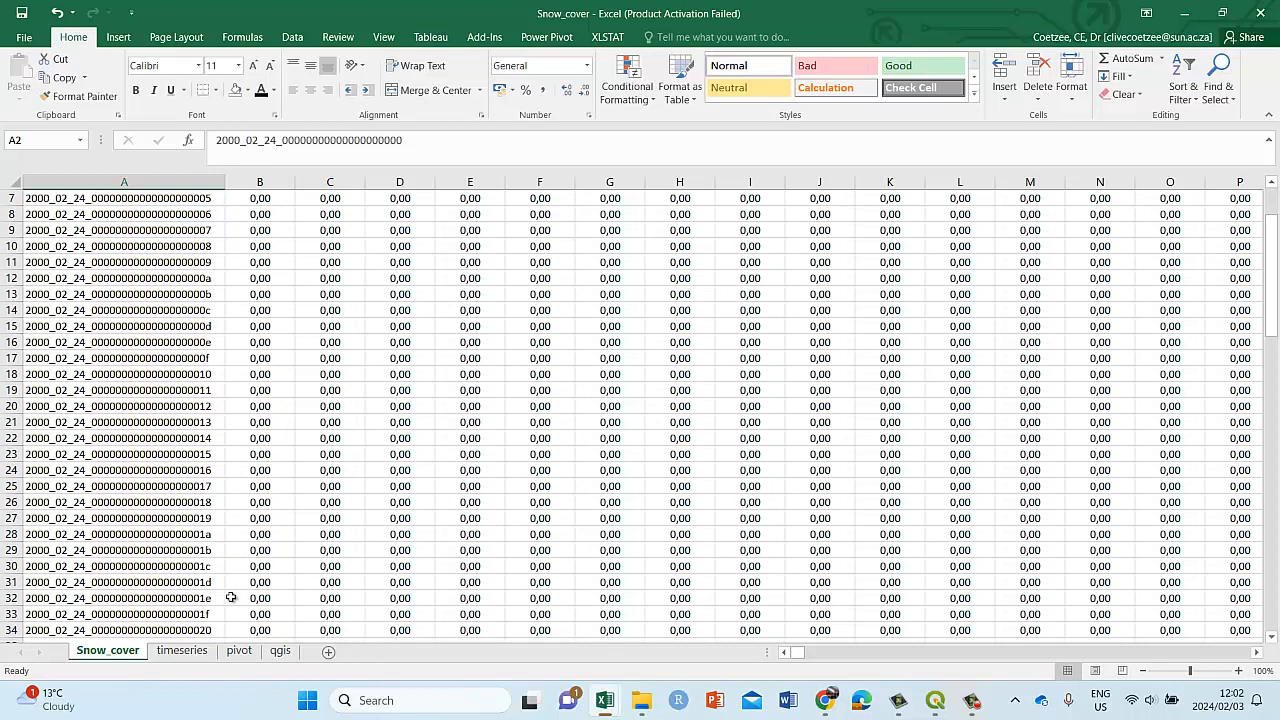
pyautogui.scroll(3, 228, 591)
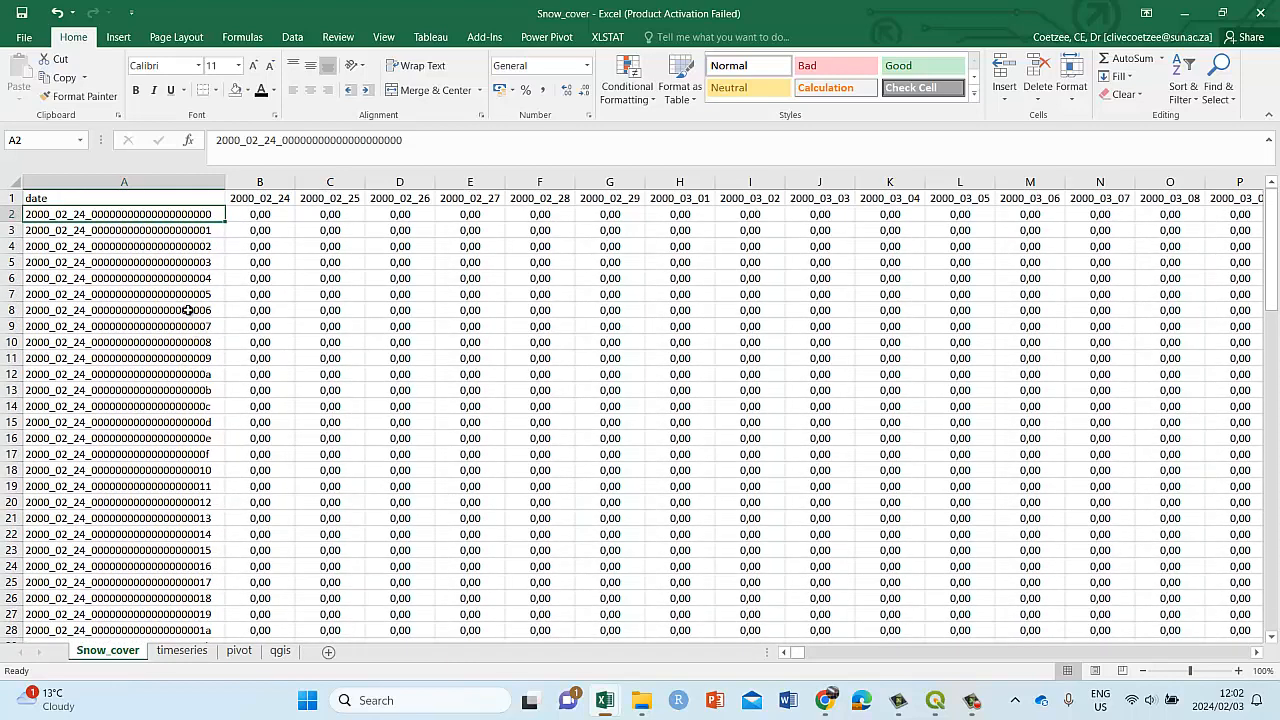
pyautogui.click(79, 181)
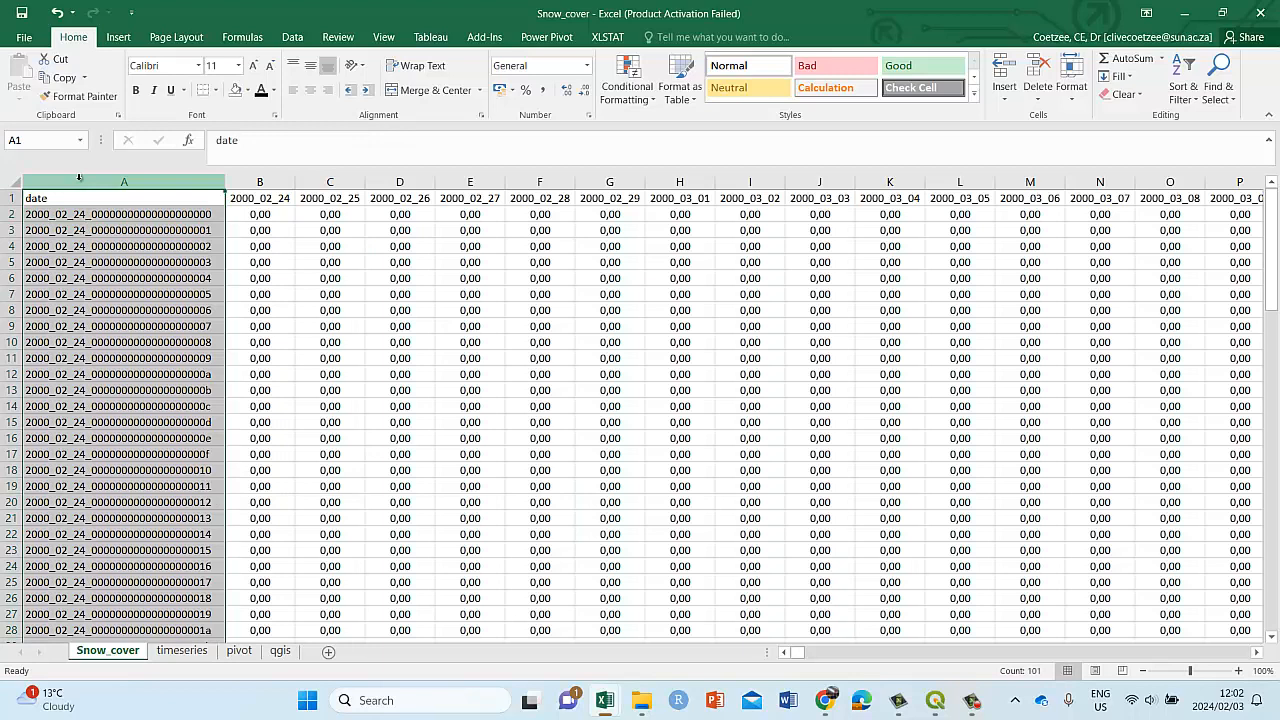
pyautogui.rightClick(80, 181)
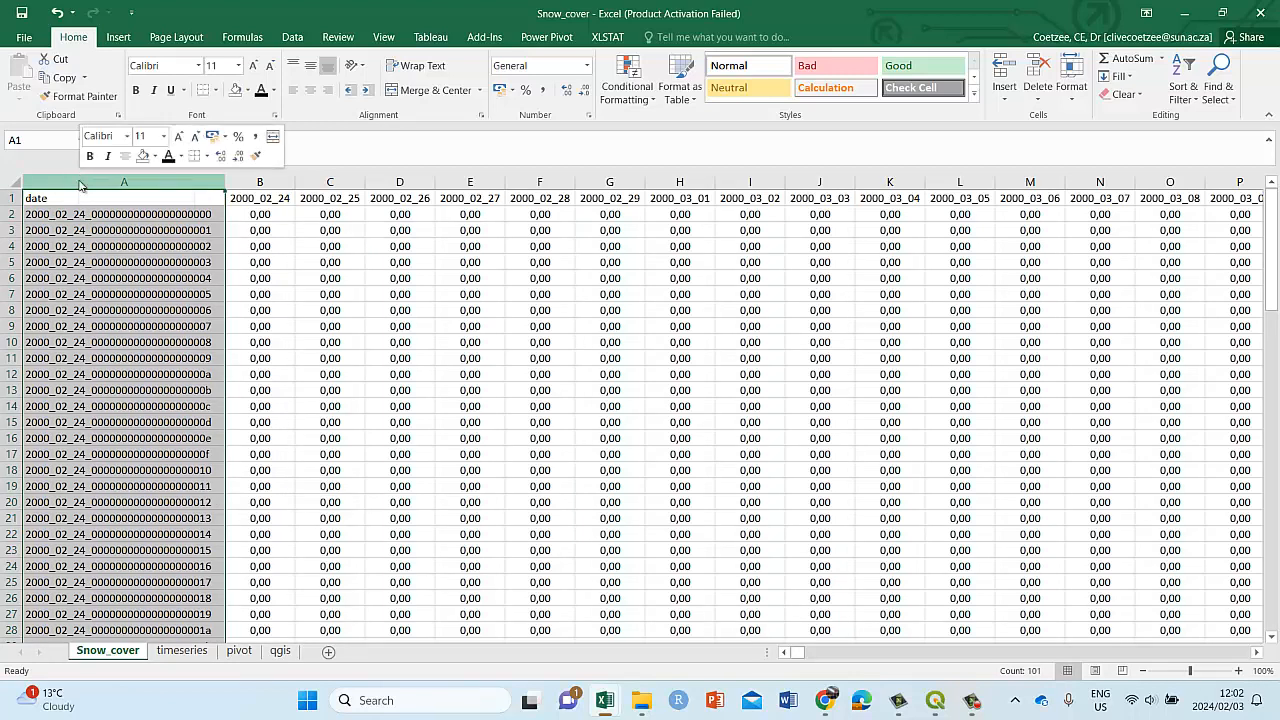
pyautogui.click(126, 397)
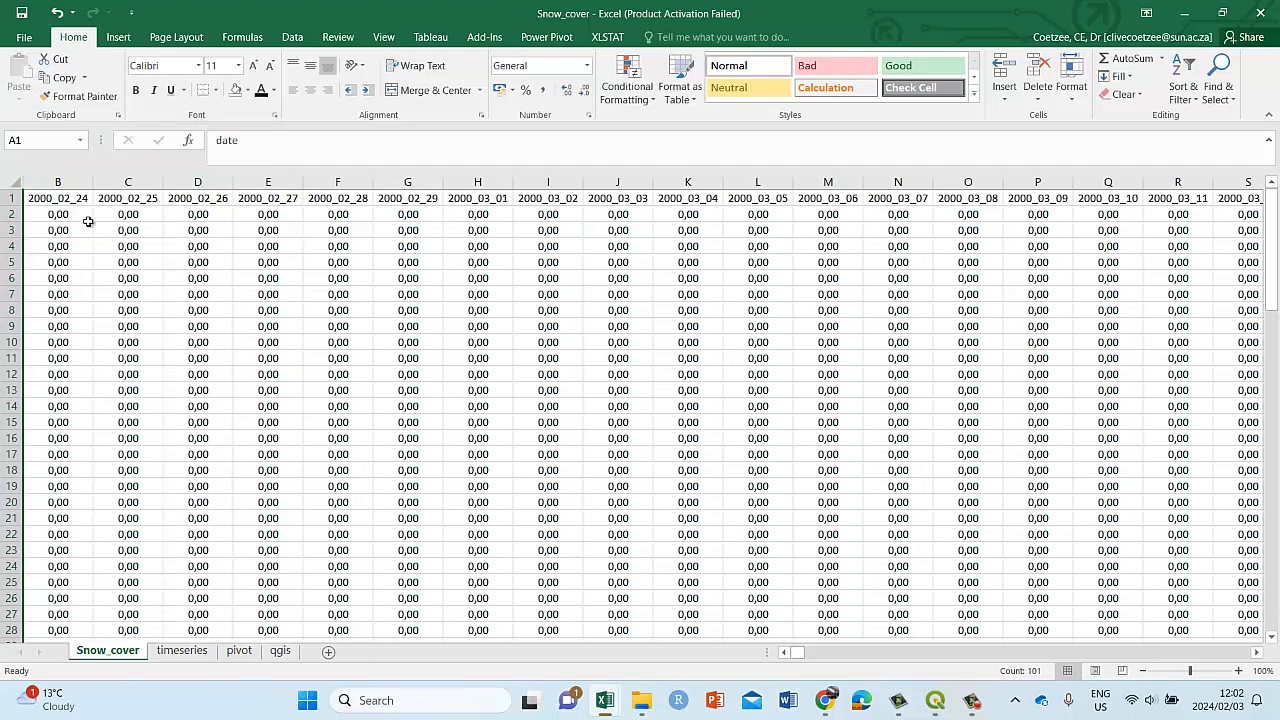
# - Inspect the date headers 2000_02_24 to 2000_02_26 in the first visible columns of the Snow_cover sheet
pyautogui.click(79, 205)
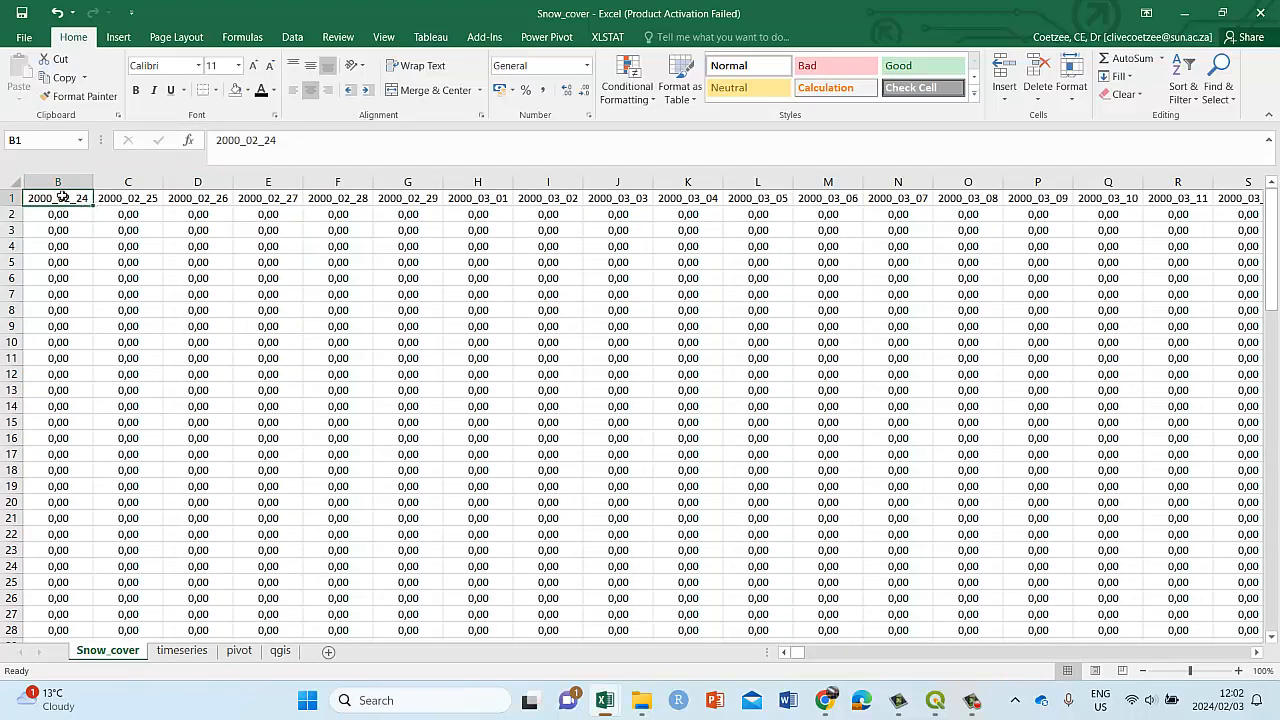
pyautogui.click(143, 198)
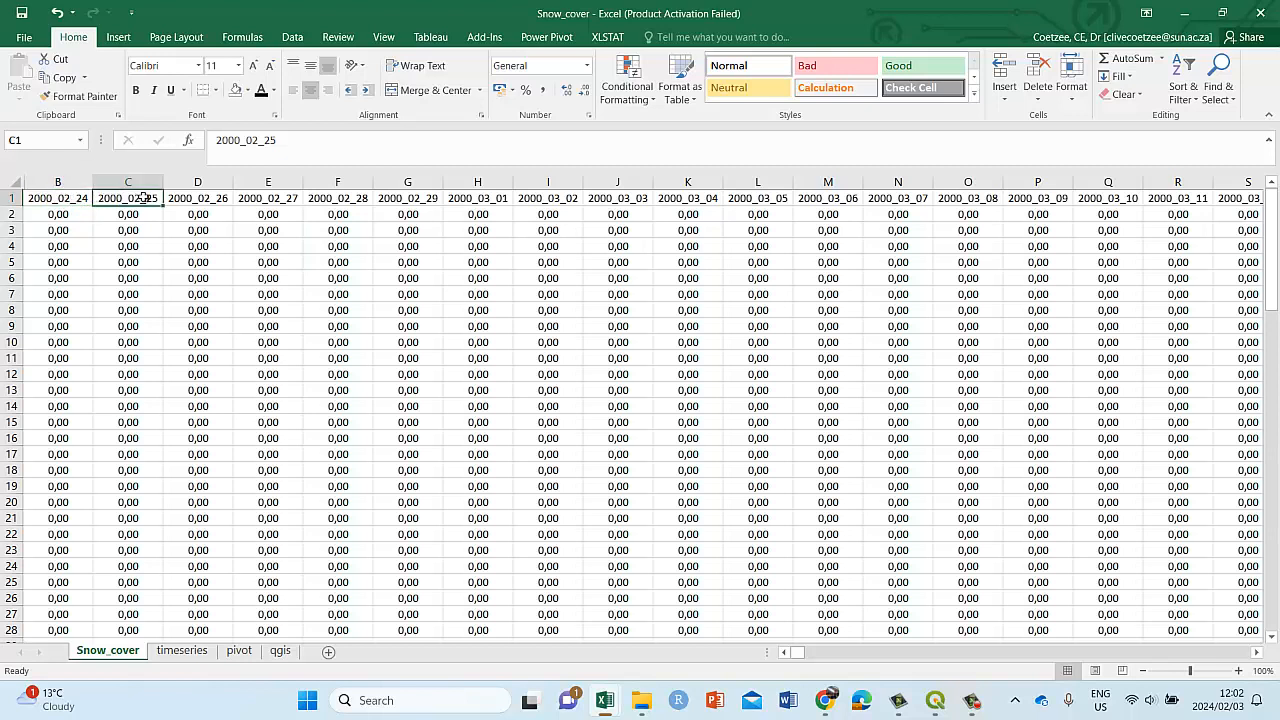
pyautogui.click(195, 197)
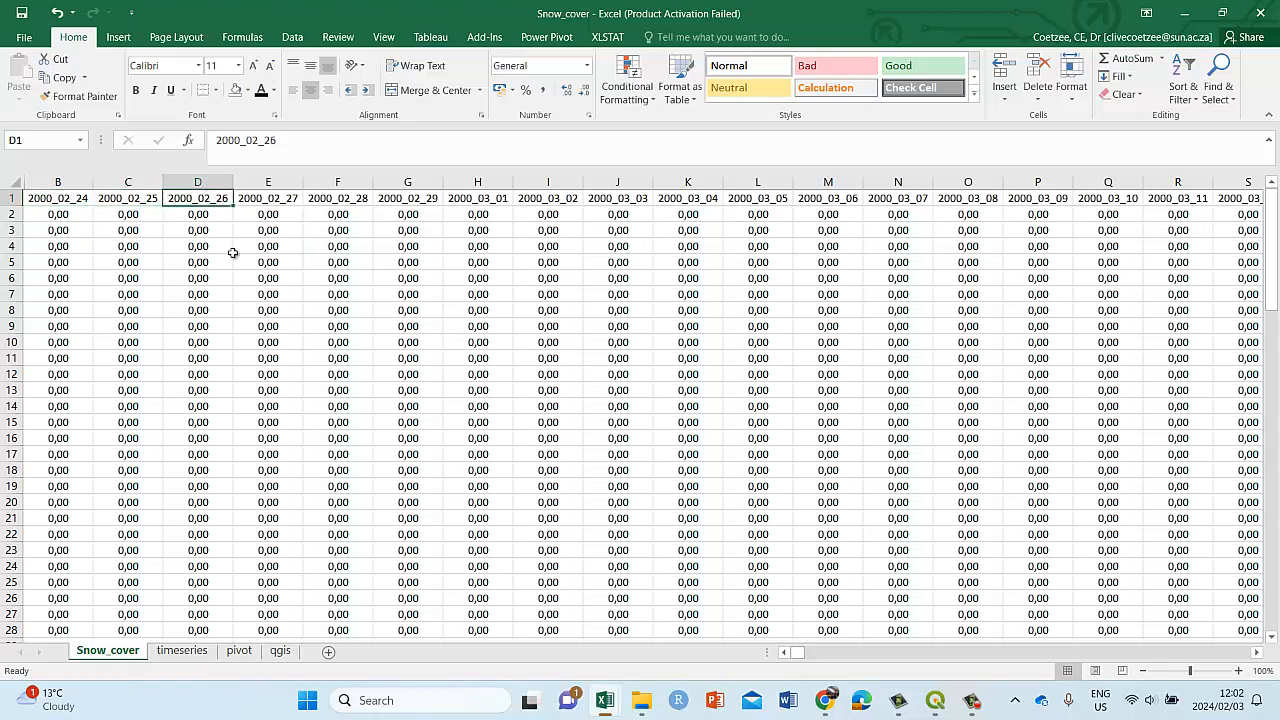
pyautogui.click(68, 199)
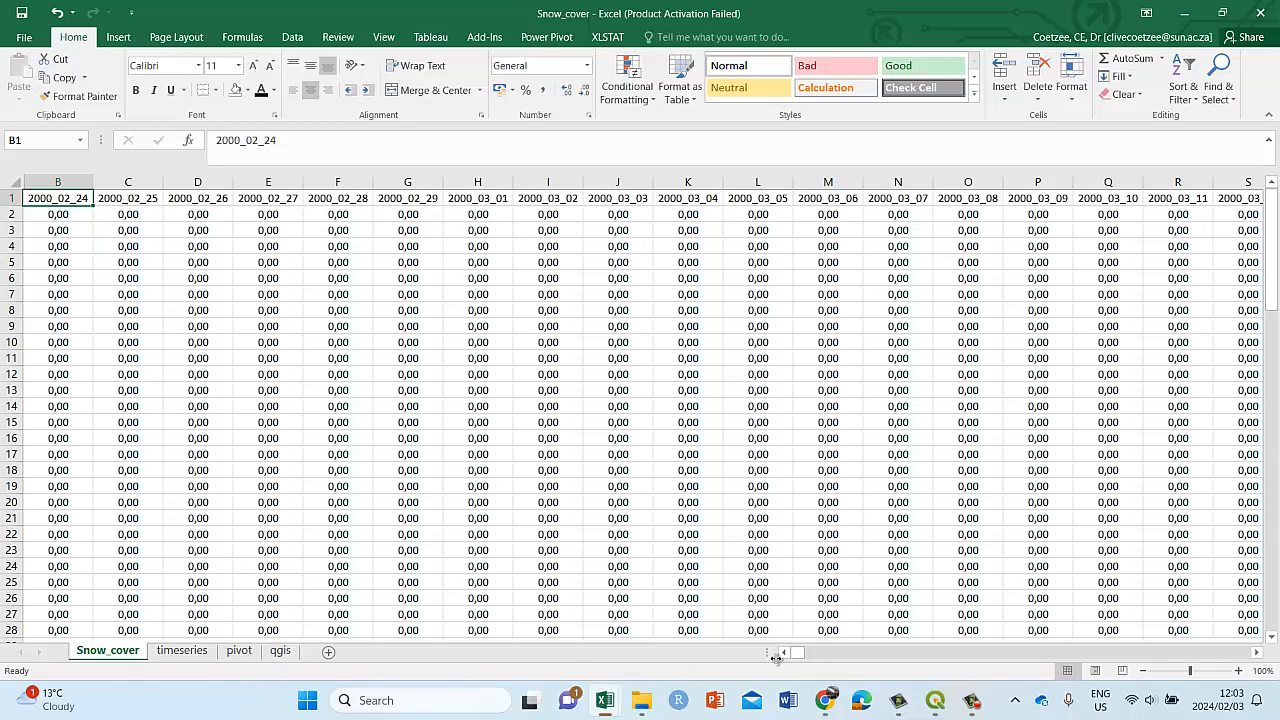
# - Examine the point column at the far end of the Snow_cover sheet and check its first few identifier values
pyautogui.moveTo(788, 655); pyautogui.dragTo(1252, 654)
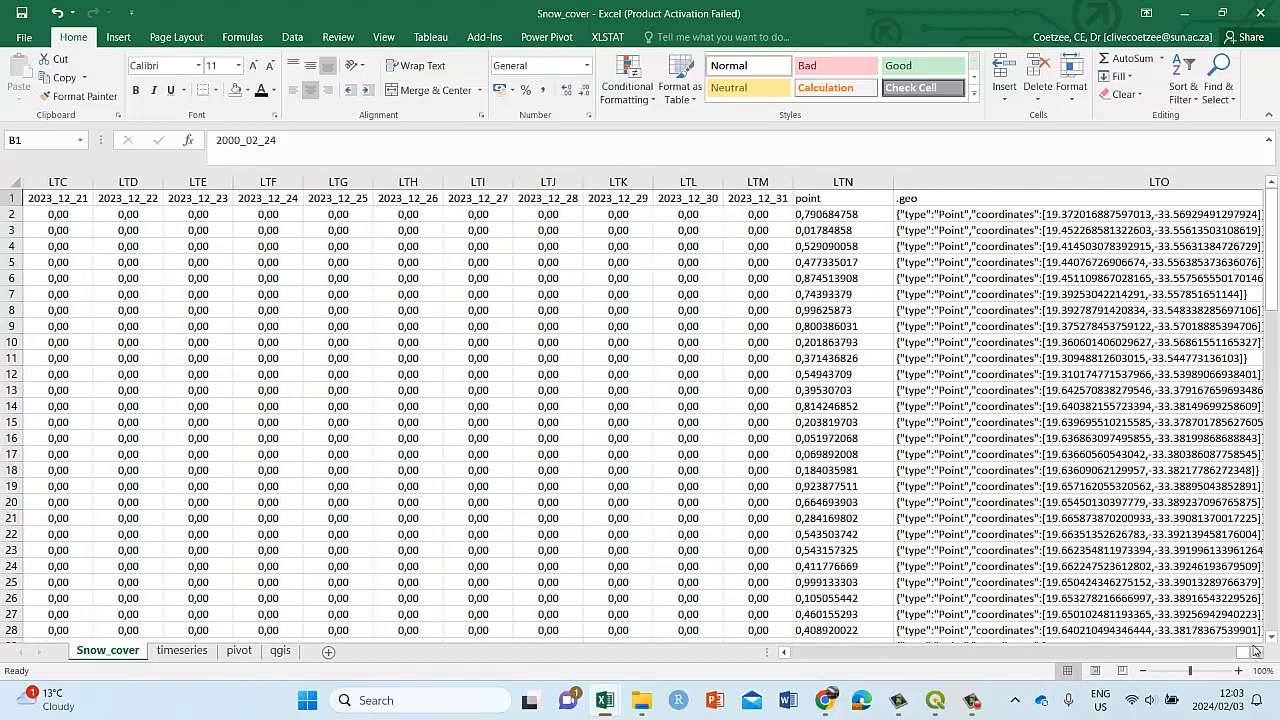
pyautogui.click(1257, 652)
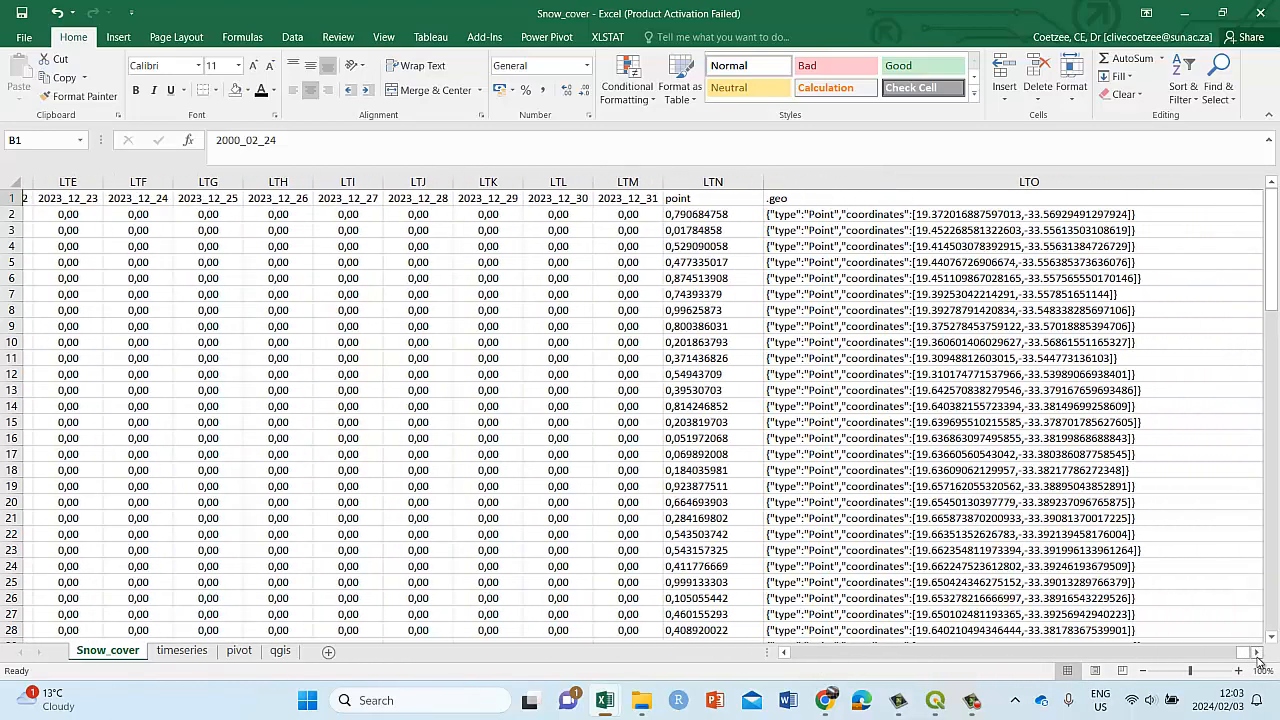
pyautogui.click(545, 181)
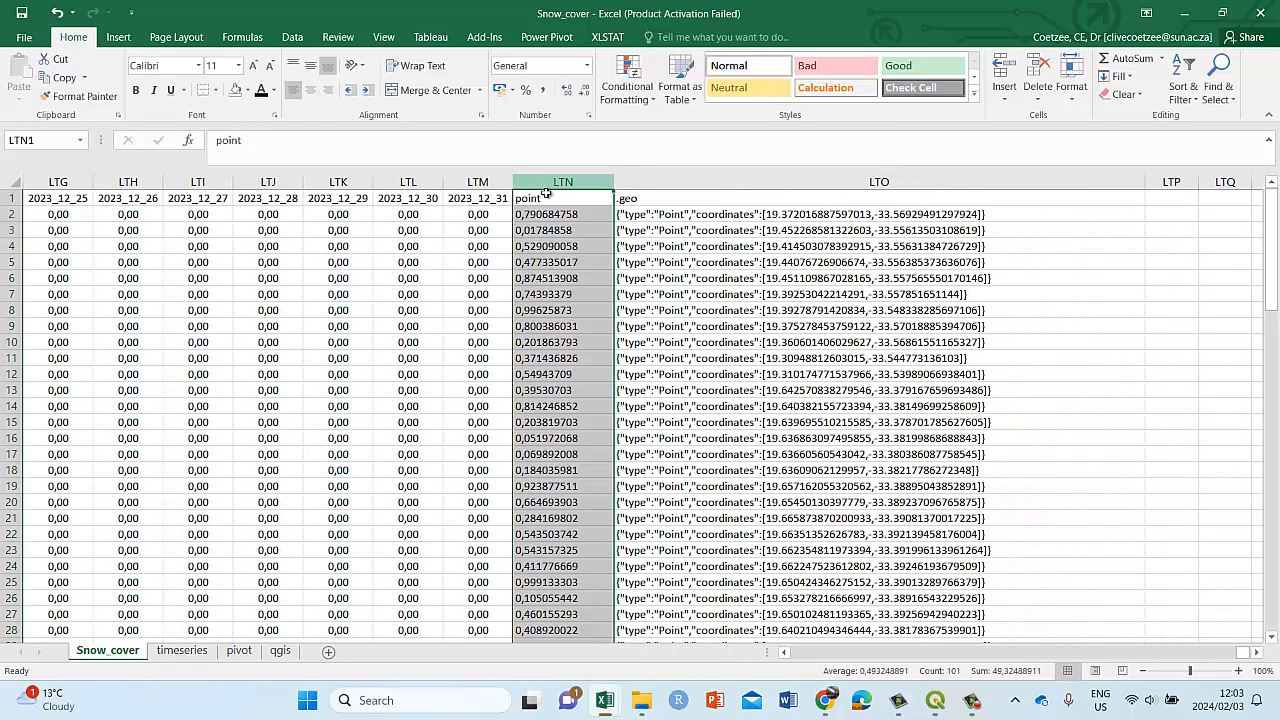
pyautogui.click(538, 203)
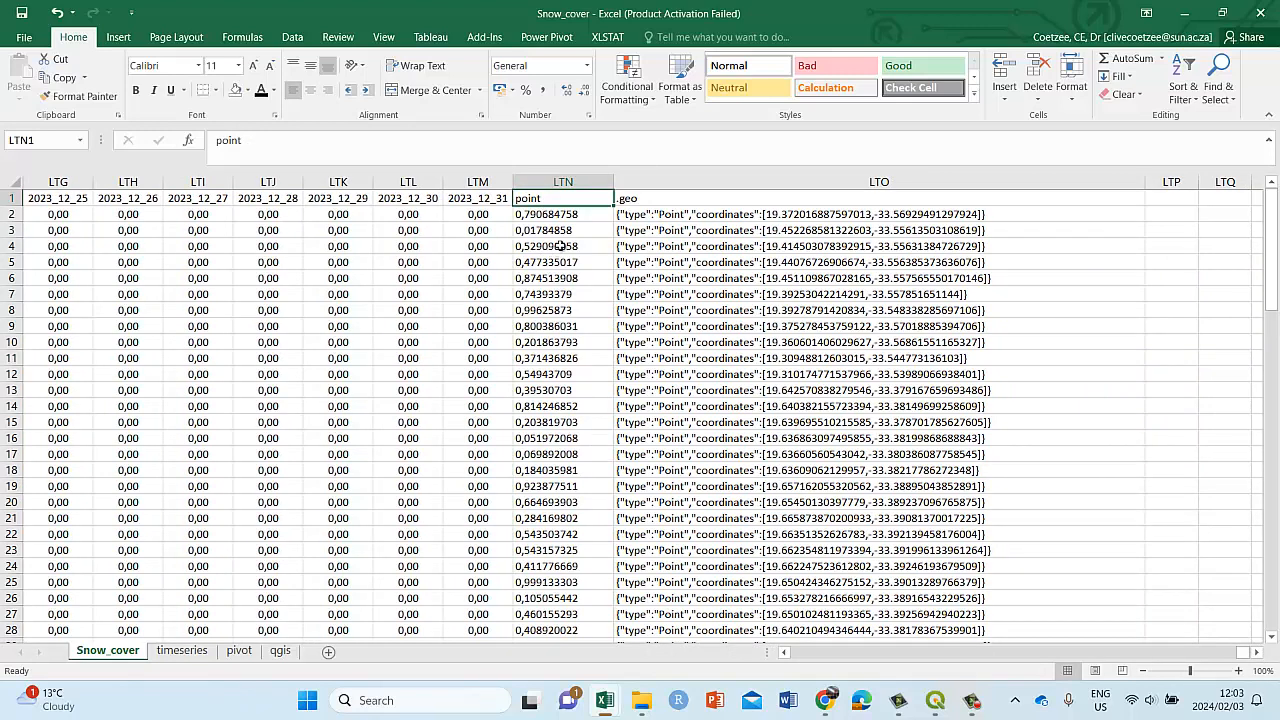
pyautogui.moveTo(555, 214); pyautogui.dragTo(540, 276)
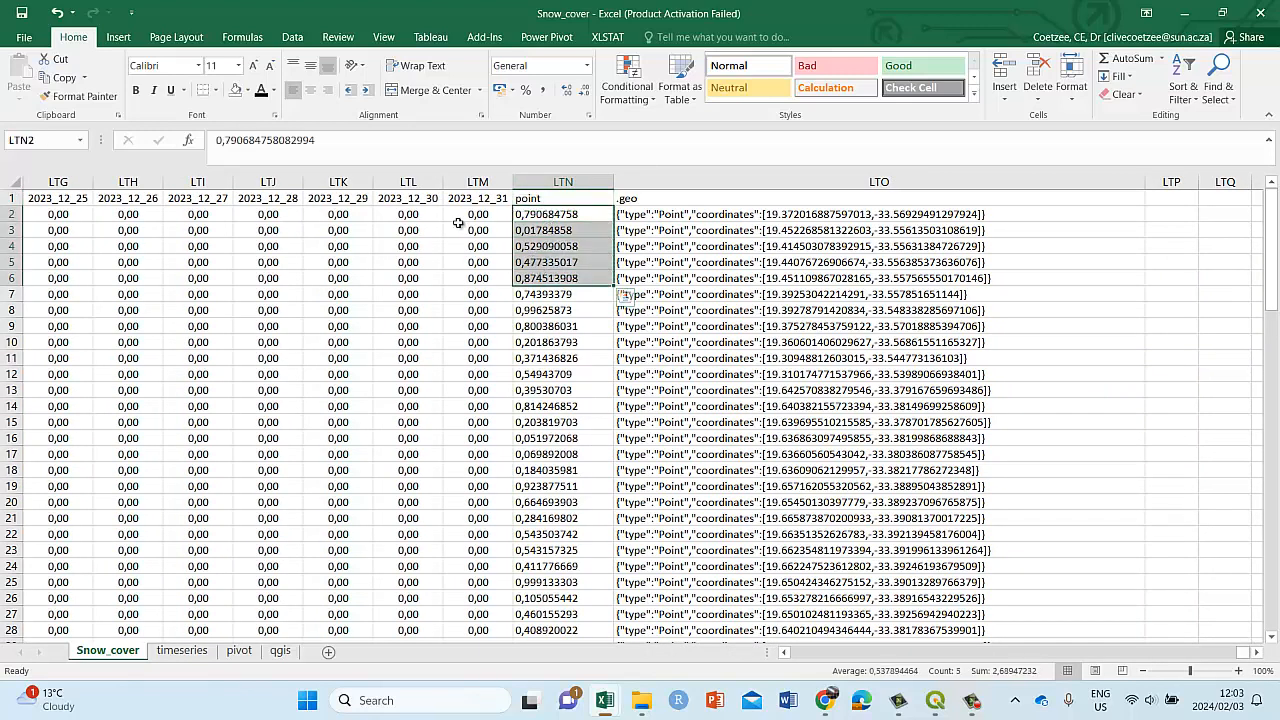
pyautogui.click(538, 214)
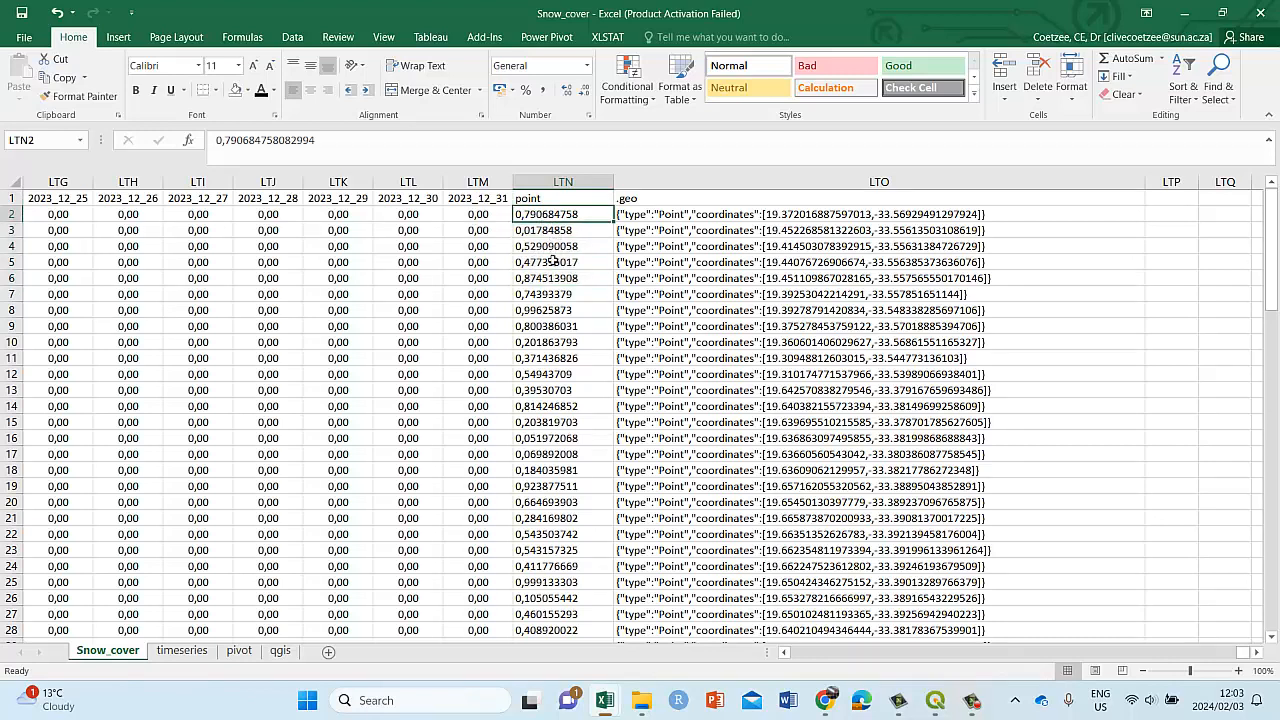
pyautogui.click(548, 231)
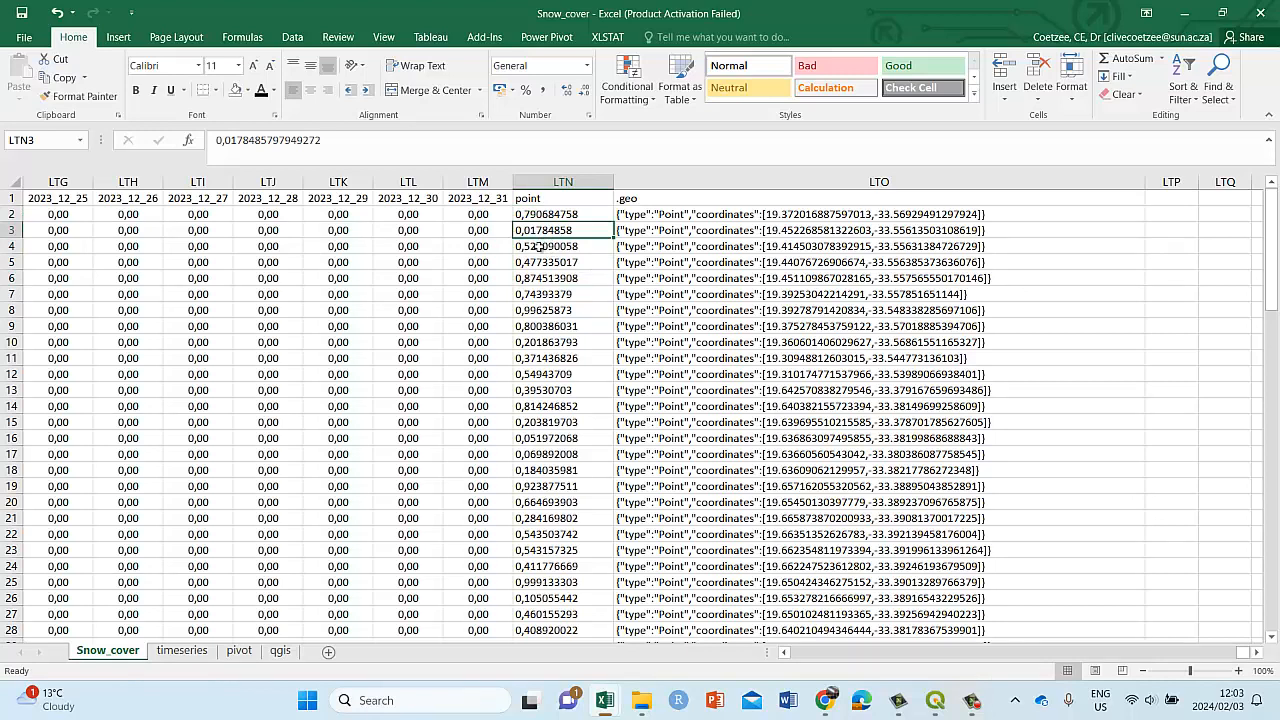
pyautogui.click(542, 246)
pyautogui.click(555, 262)
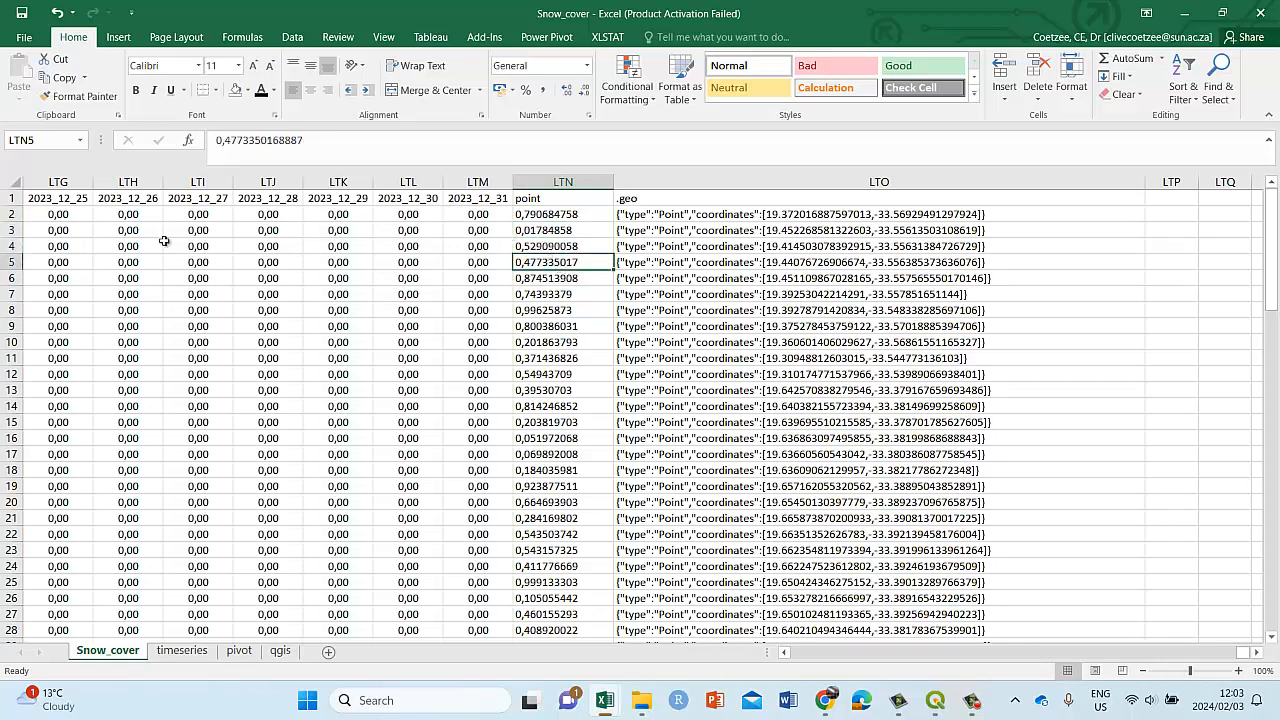
pyautogui.click(550, 215)
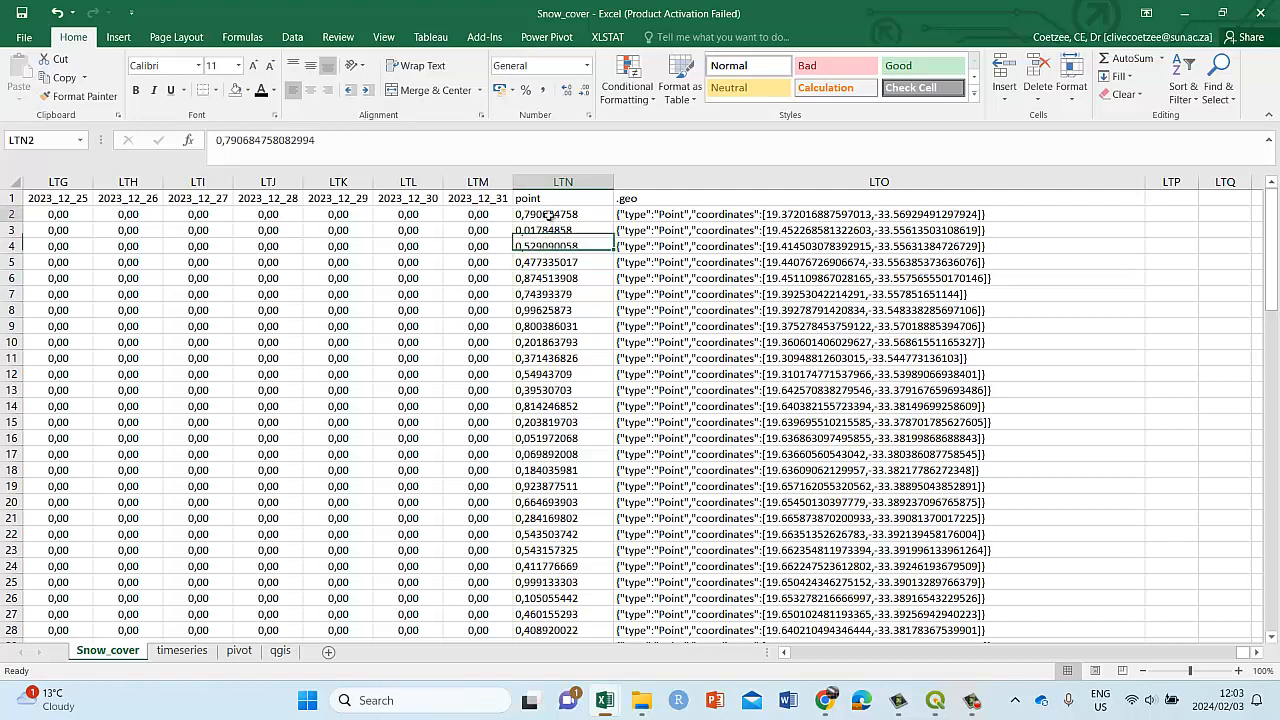
# - Inspect the longitude and latitude in the first .geo entry on the Snow_cover sheet alongside its point identifier
pyautogui.click(700, 214)
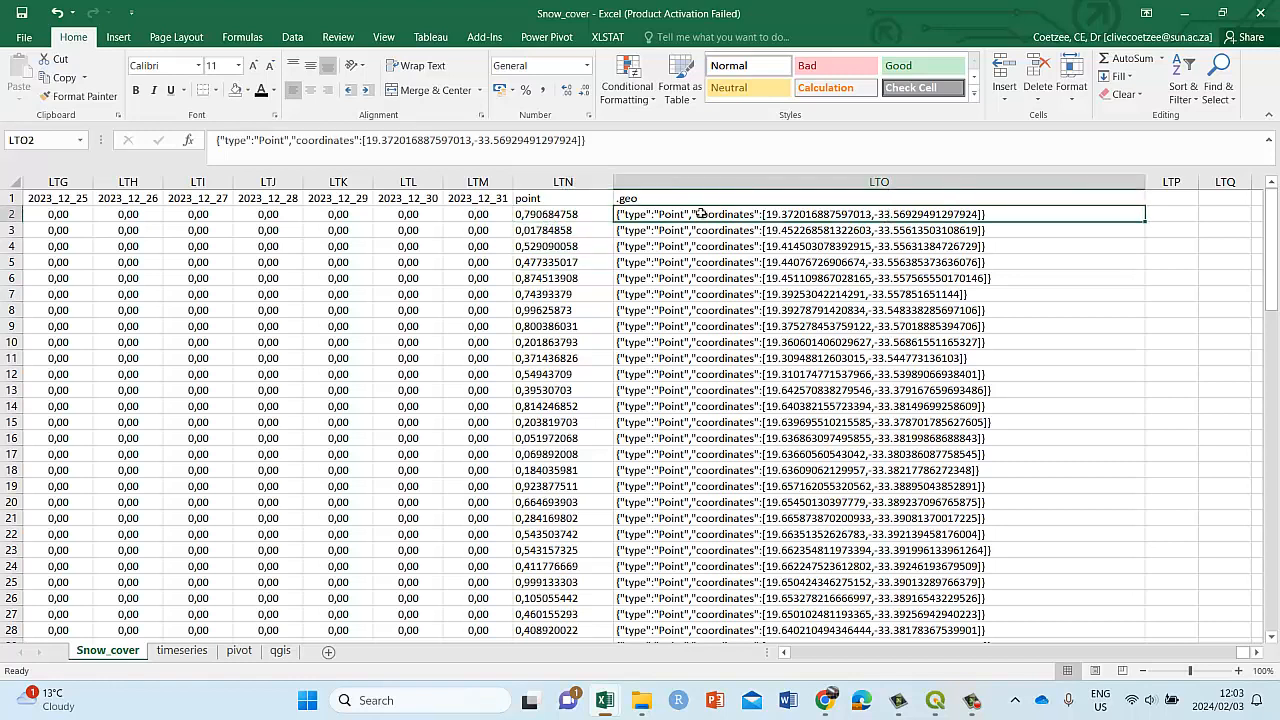
pyautogui.moveTo(472, 140); pyautogui.dragTo(366, 140)
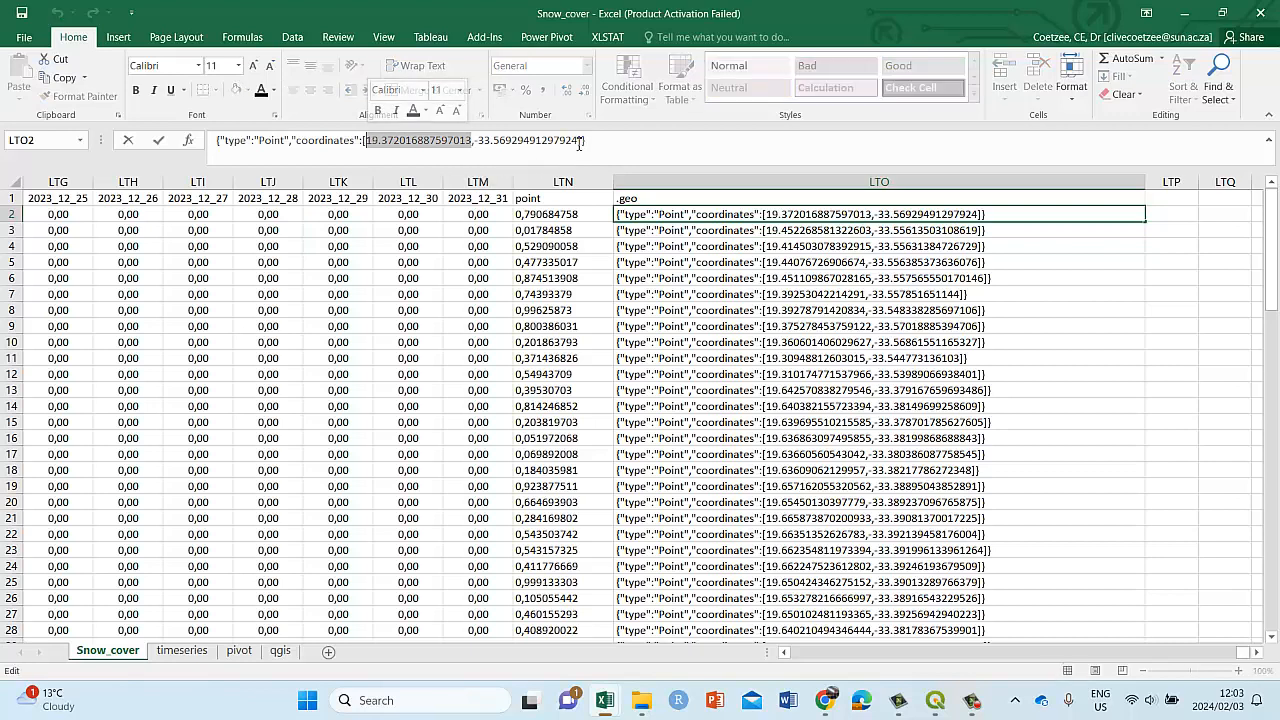
pyautogui.moveTo(579, 140); pyautogui.dragTo(475, 140)
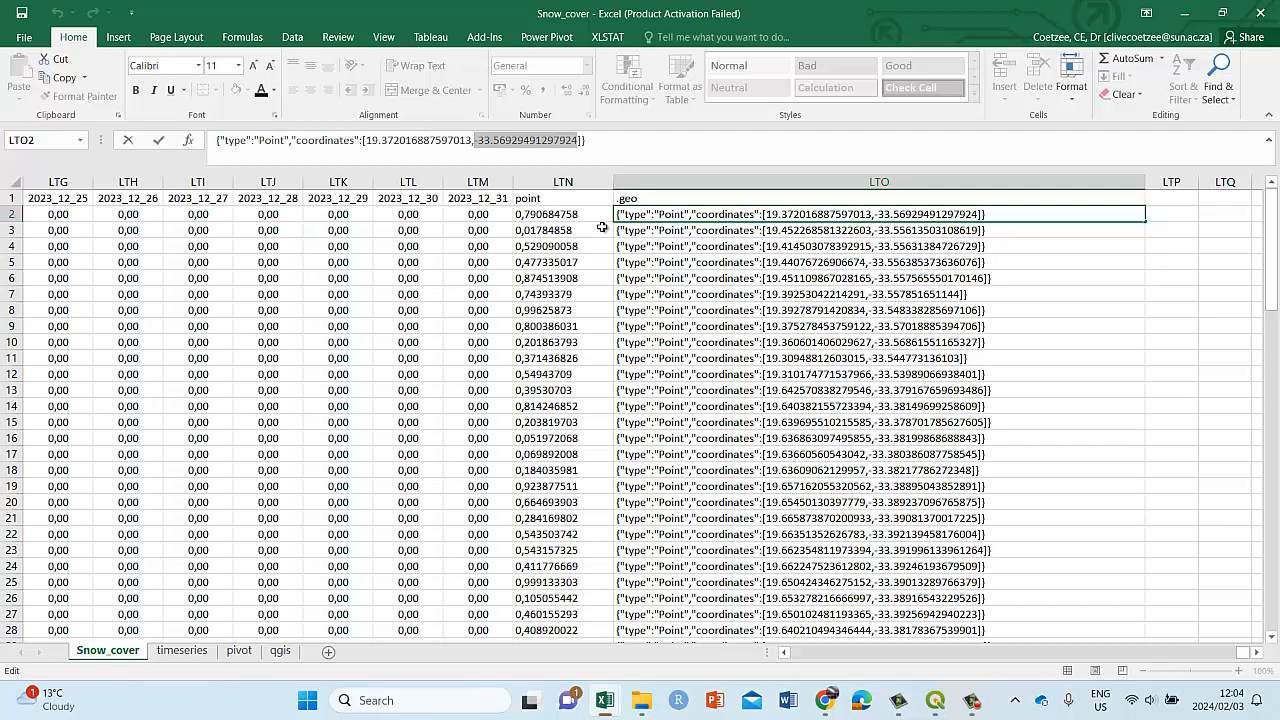
pyautogui.click(549, 216)
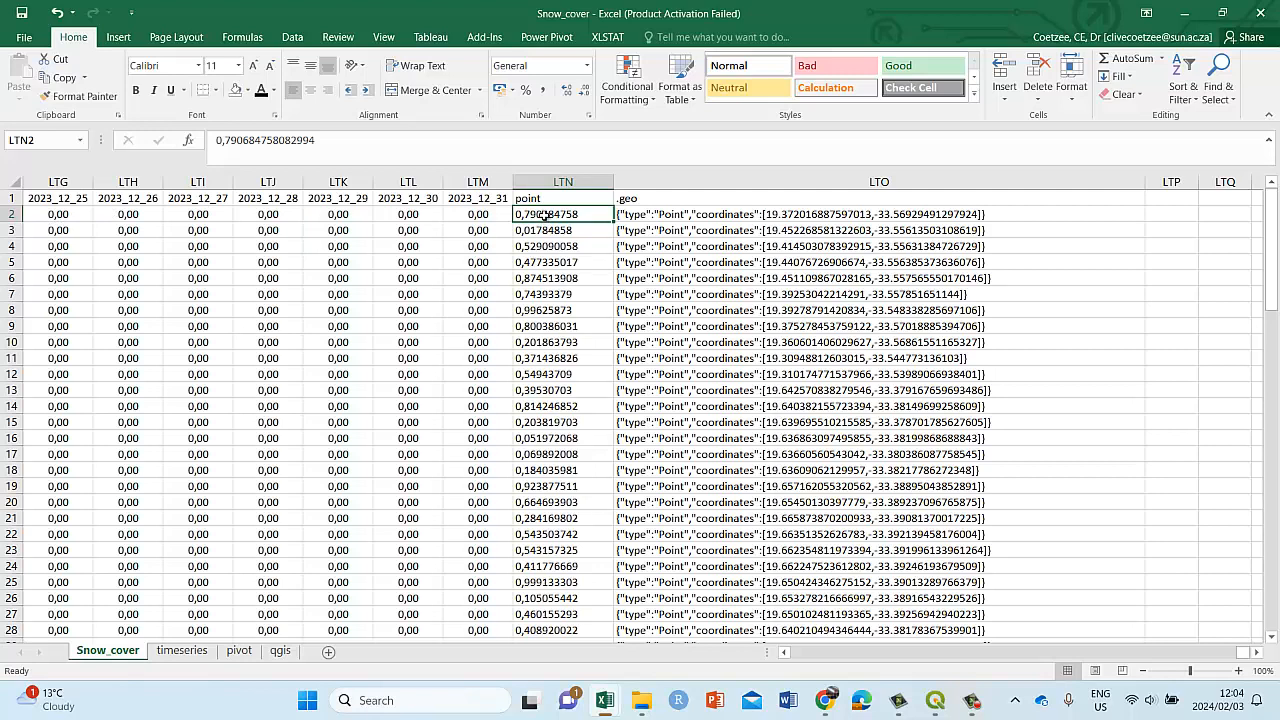
pyautogui.click(776, 214)
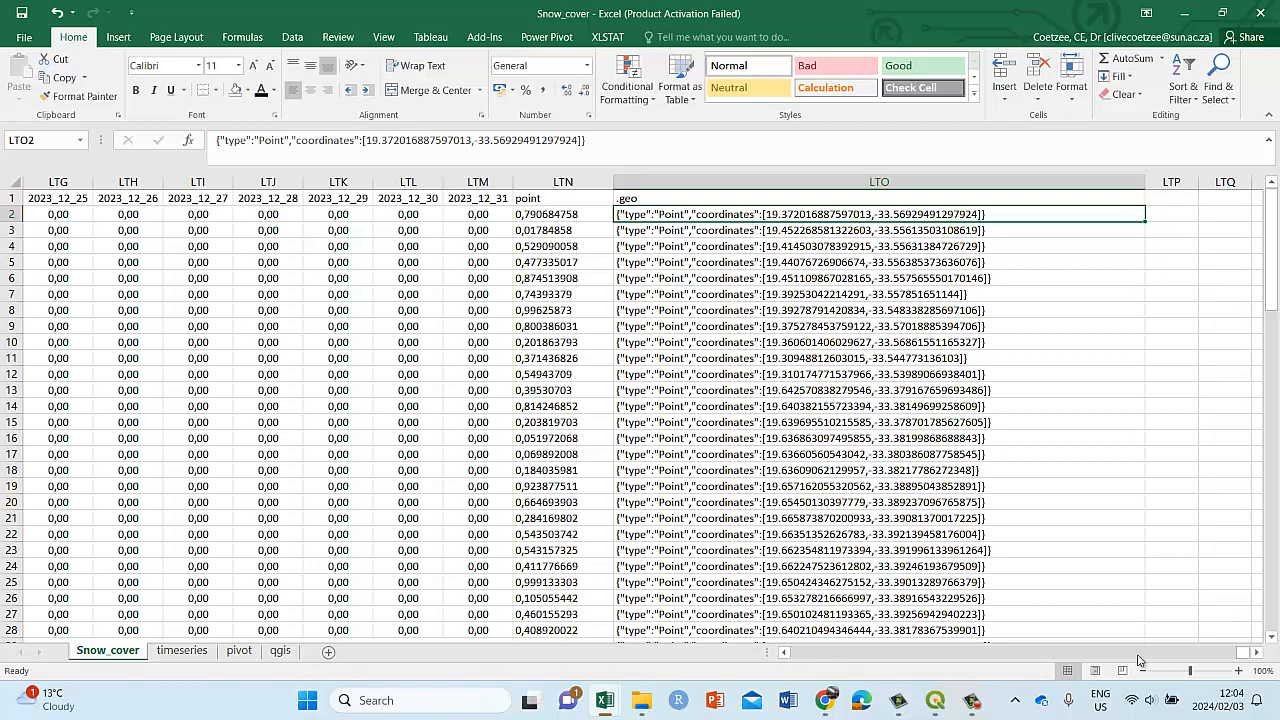
# - Return to the first date column and copy the entire Snow_cover sheet
pyautogui.moveTo(1243, 652); pyautogui.dragTo(797, 652)
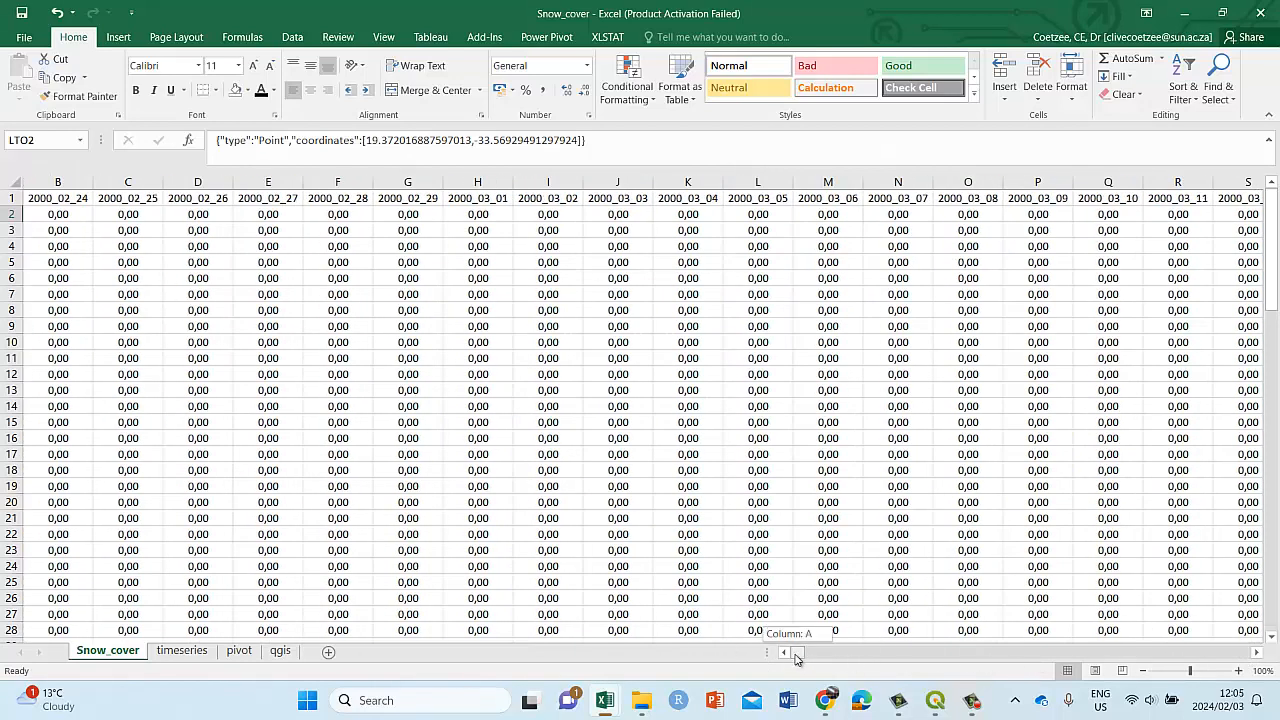
pyautogui.click(60, 200)
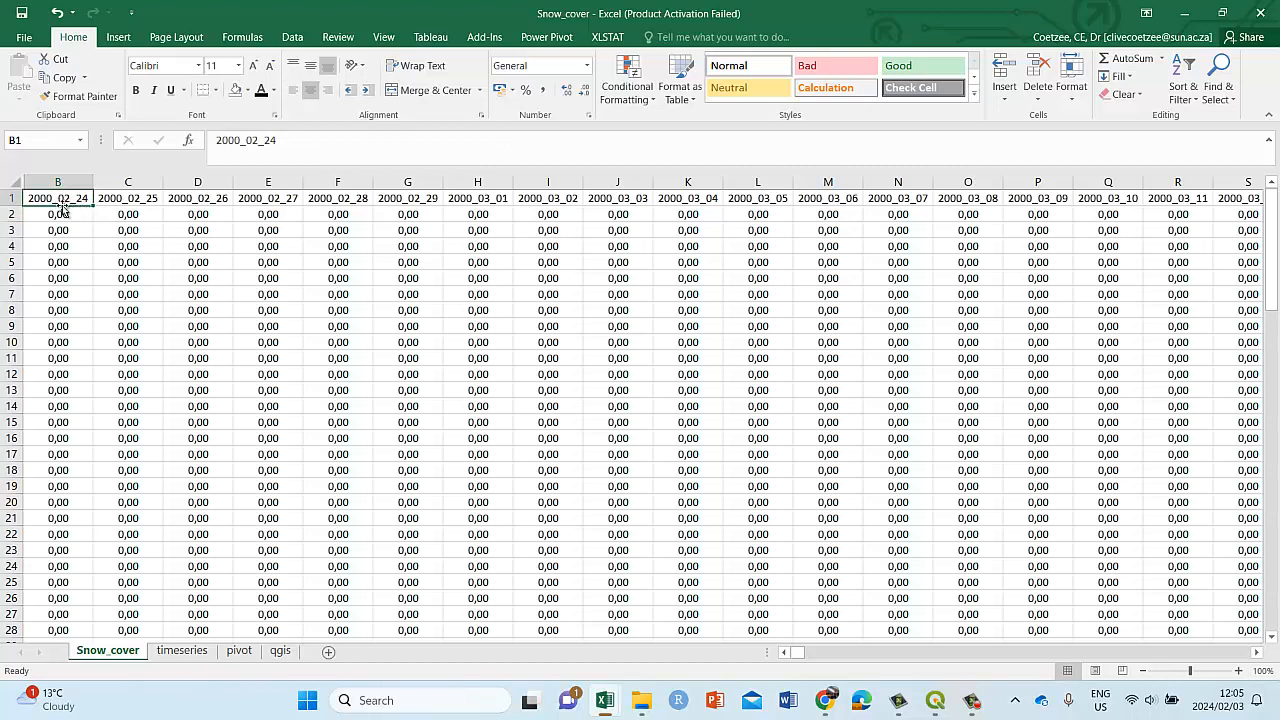
pyautogui.click(11, 180)
pyautogui.rightClick(132, 237)
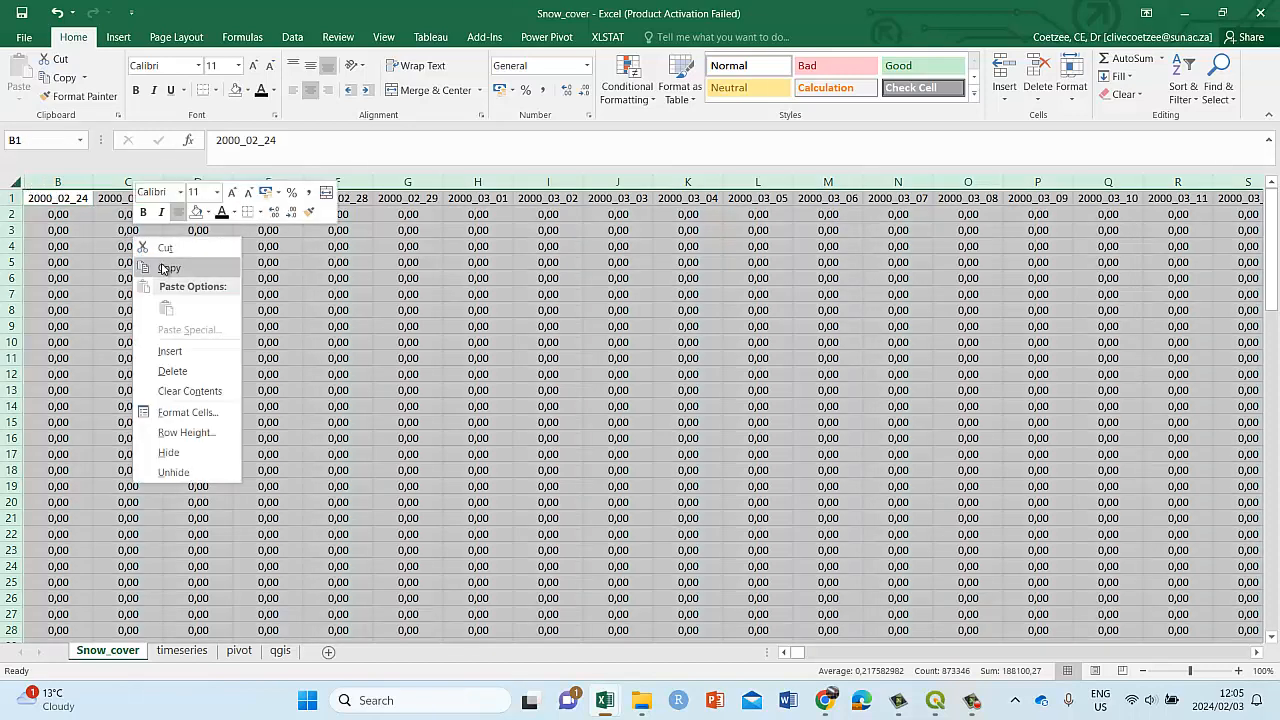
pyautogui.click(164, 269)
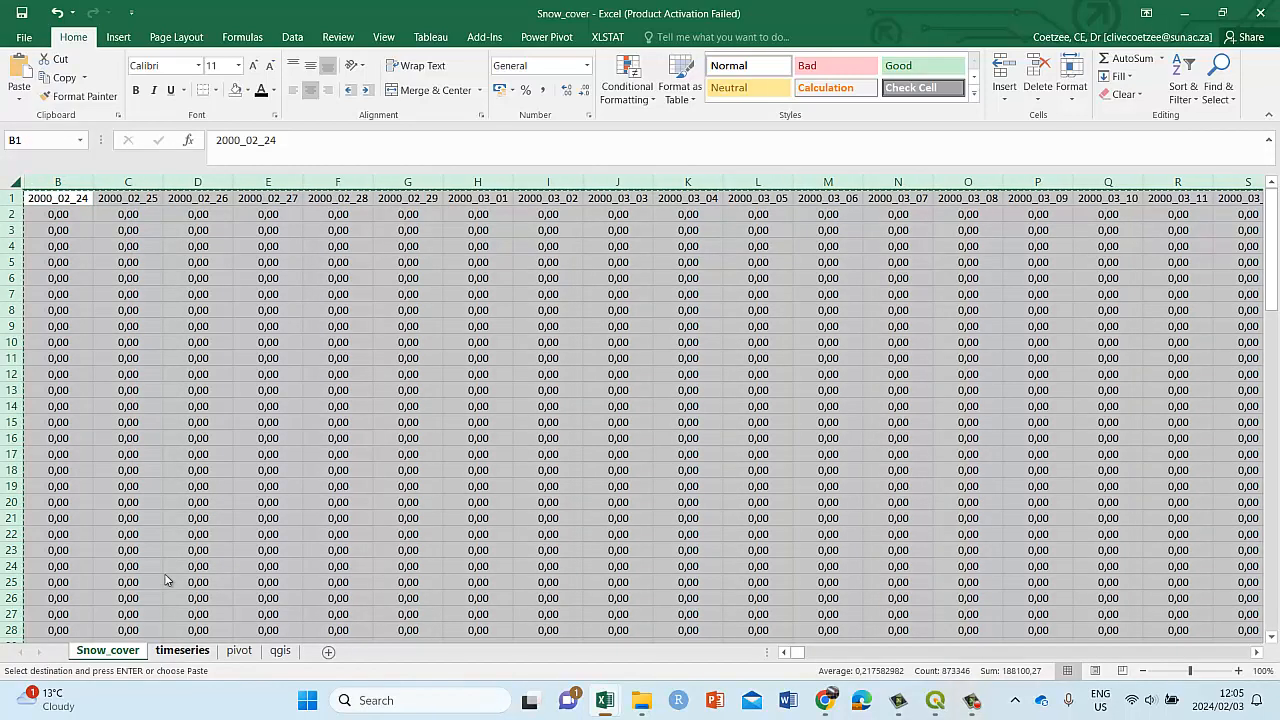
# - Review the Paste Special options, including Transpose, for cell A1 of the timeseries sheet and cancel without pasting
pyautogui.click(182, 650)
pyautogui.rightClick(68, 198)
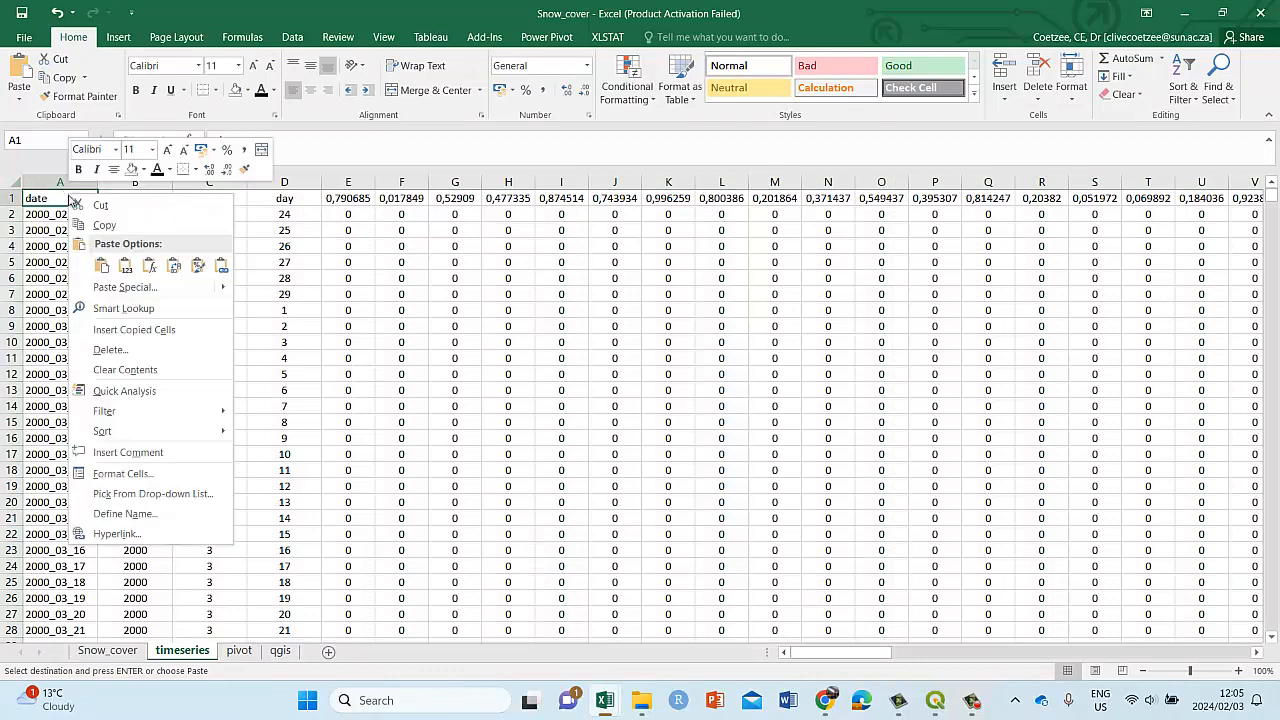
pyautogui.moveTo(182, 292)
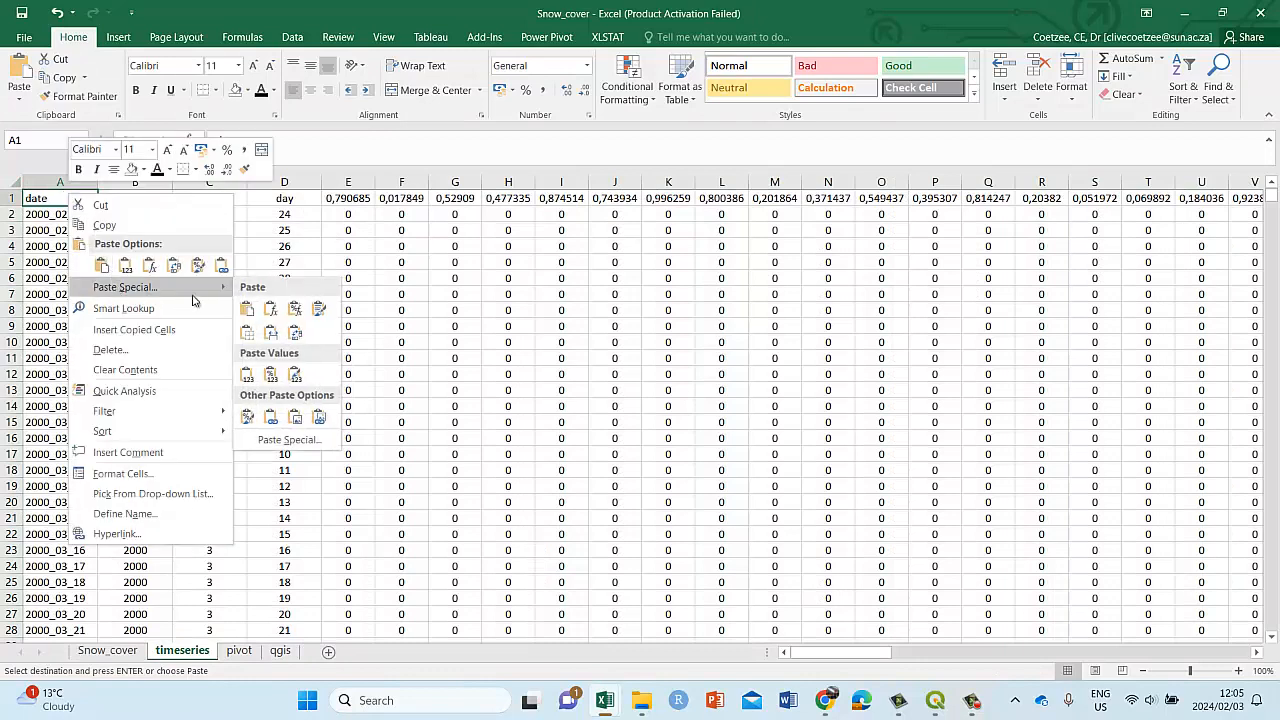
pyautogui.click(20, 96)
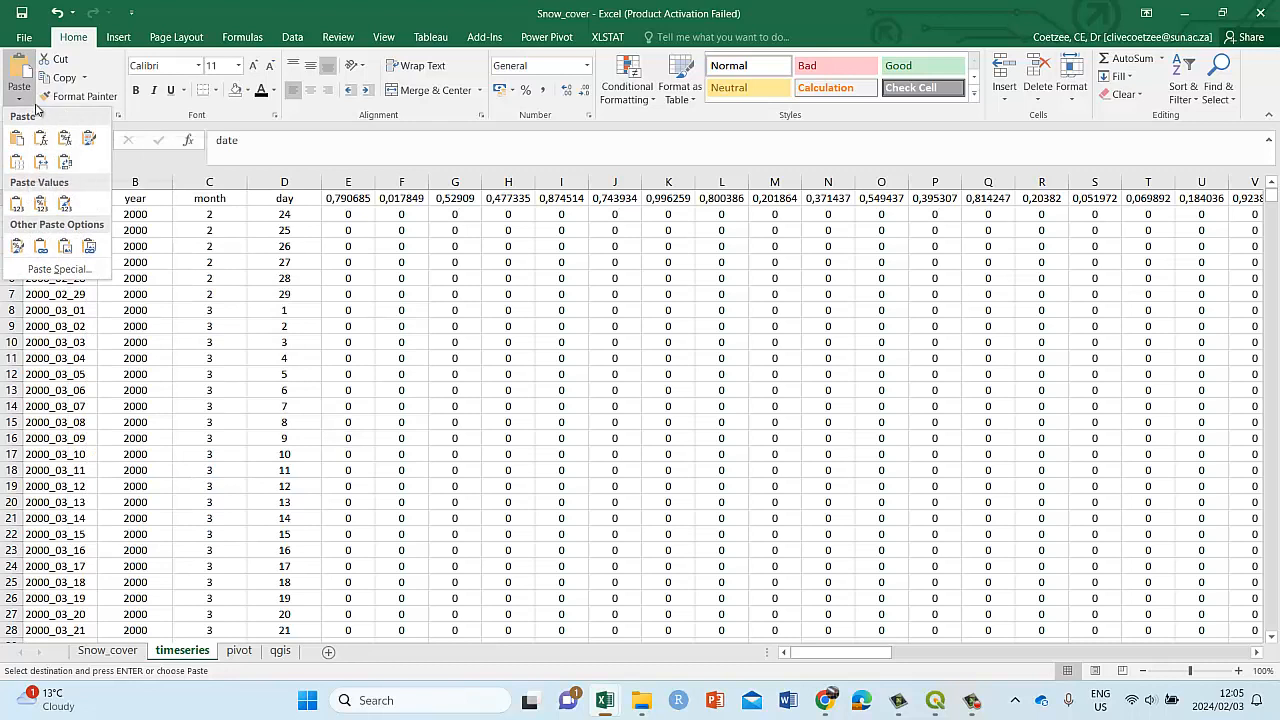
pyautogui.click(138, 201)
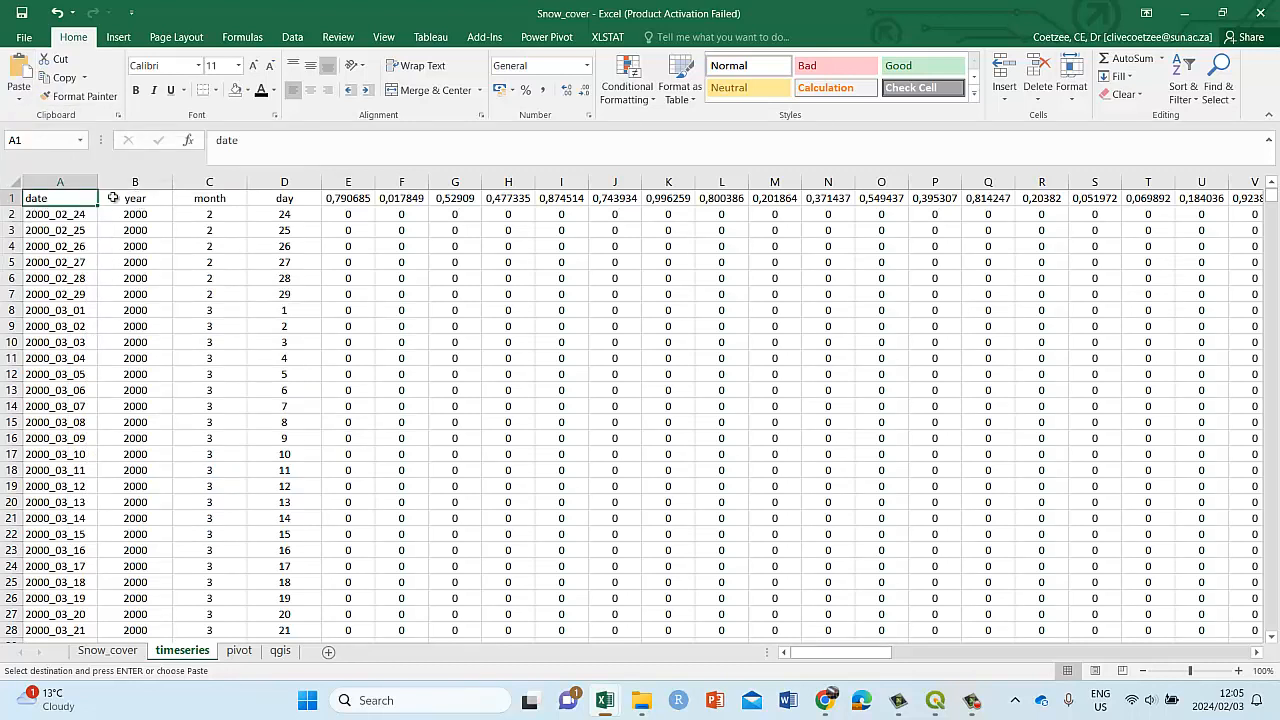
pyautogui.rightClick(80, 198)
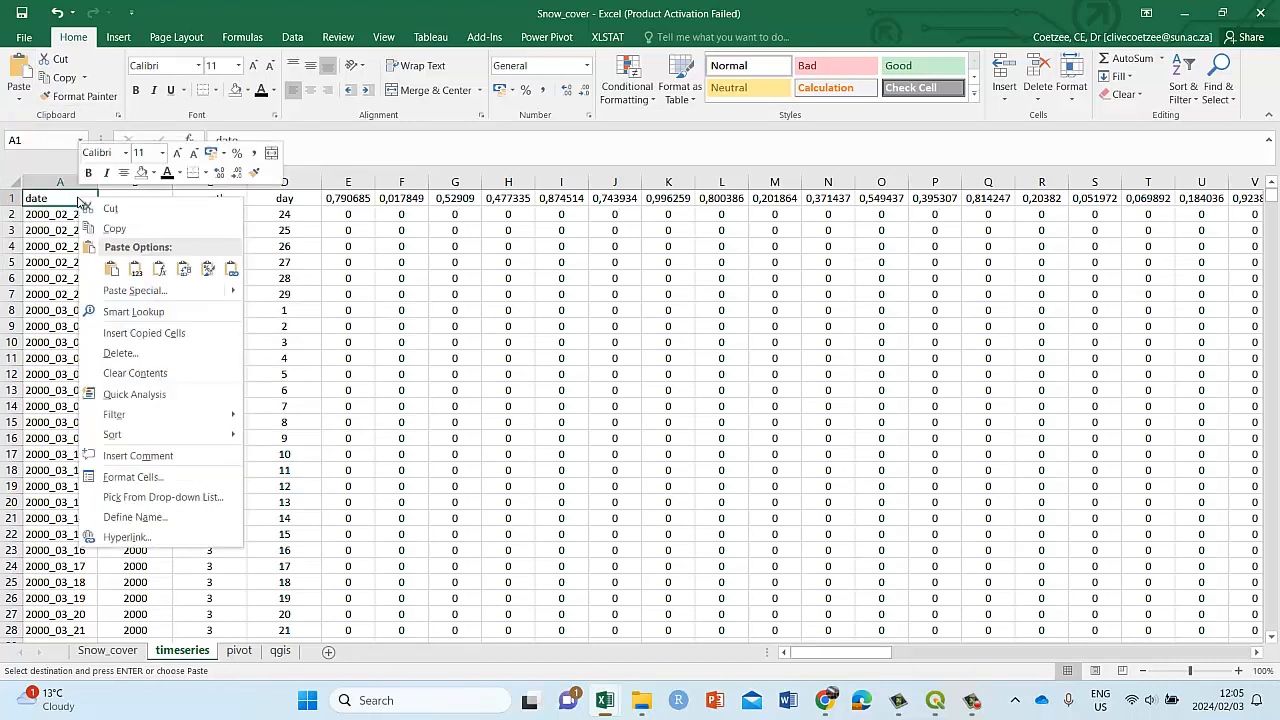
pyautogui.click(143, 291)
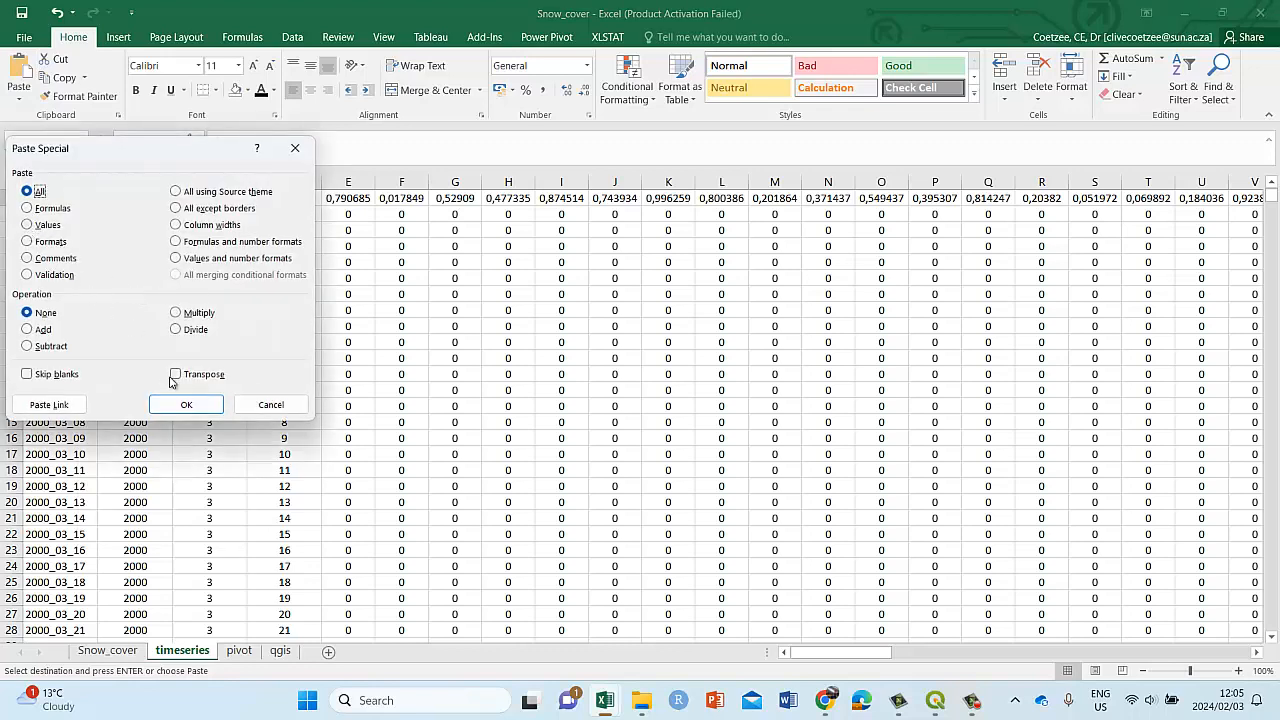
pyautogui.click(271, 404)
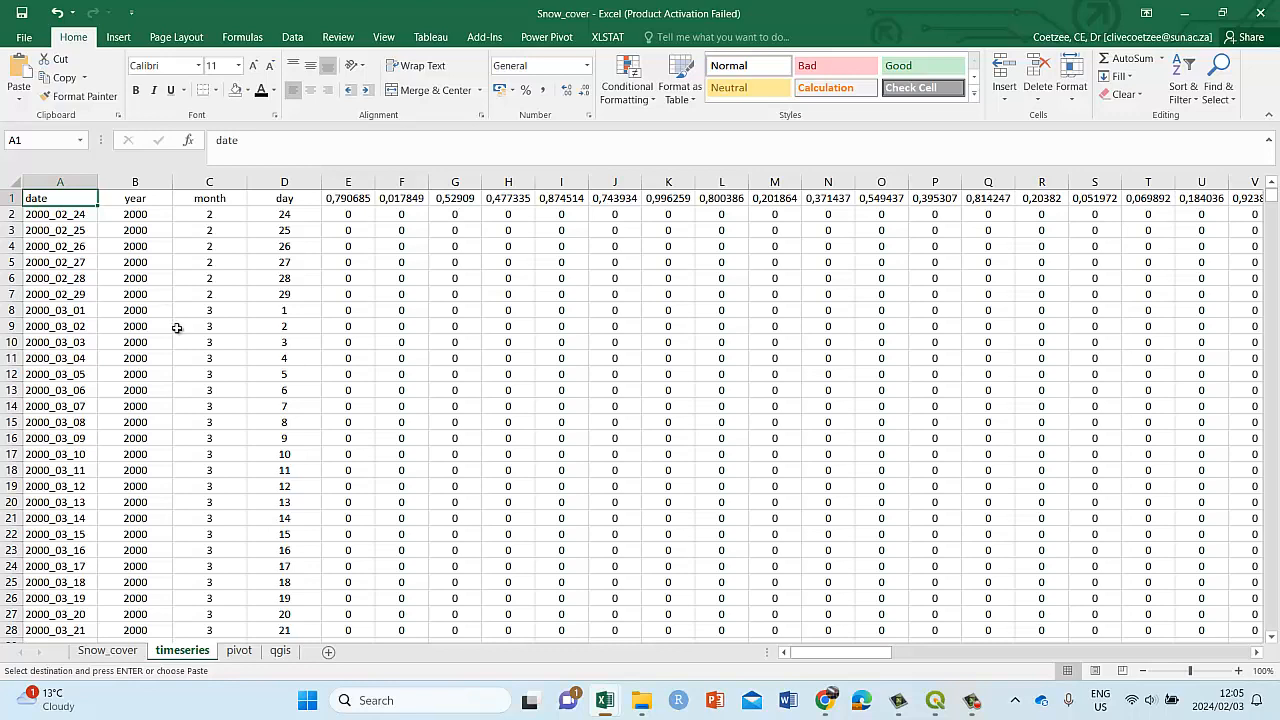
# - Compare the Snow_cover date headers with the timeseries sheet's date column and examine its year, month and day columns
pyautogui.click(108, 650)
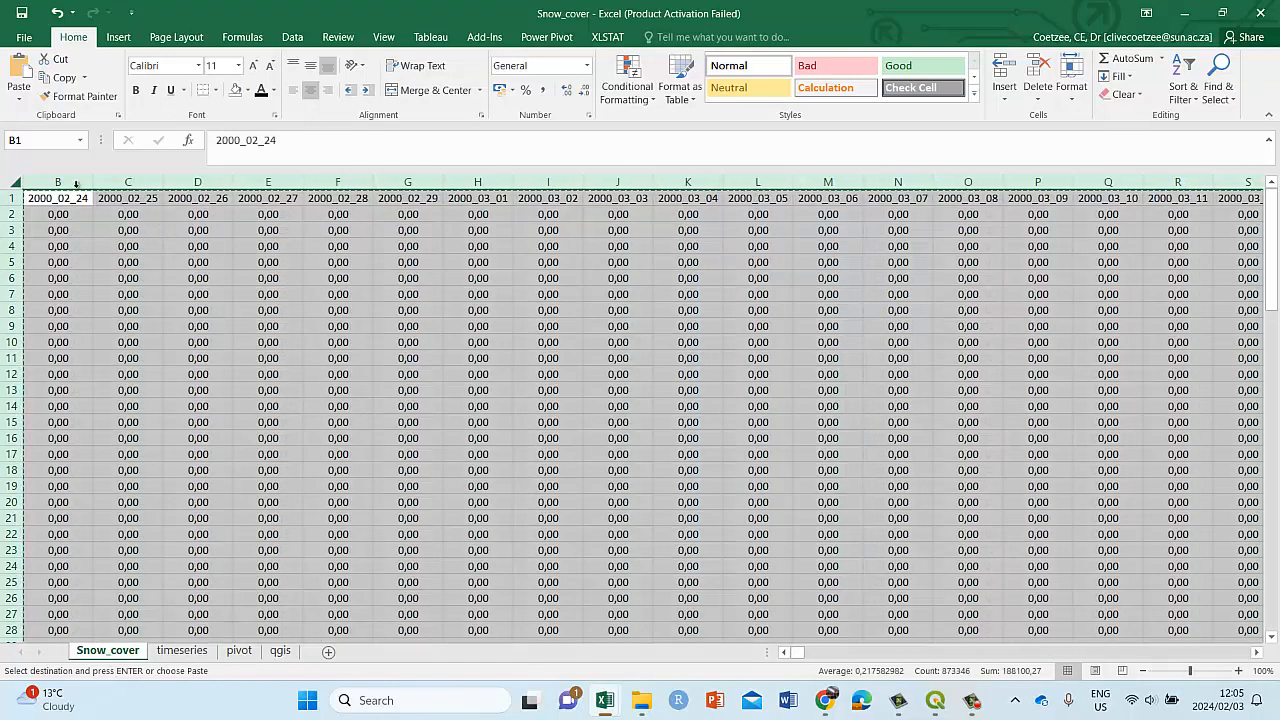
pyautogui.click(181, 652)
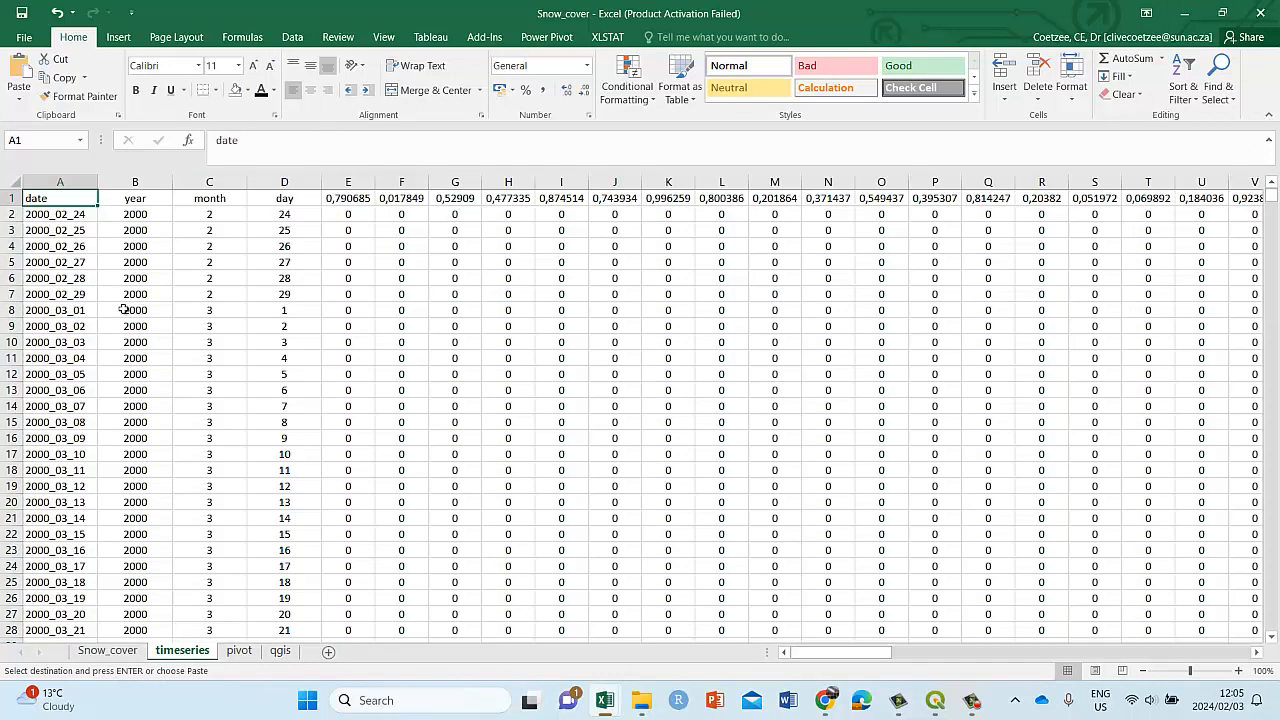
pyautogui.click(59, 182)
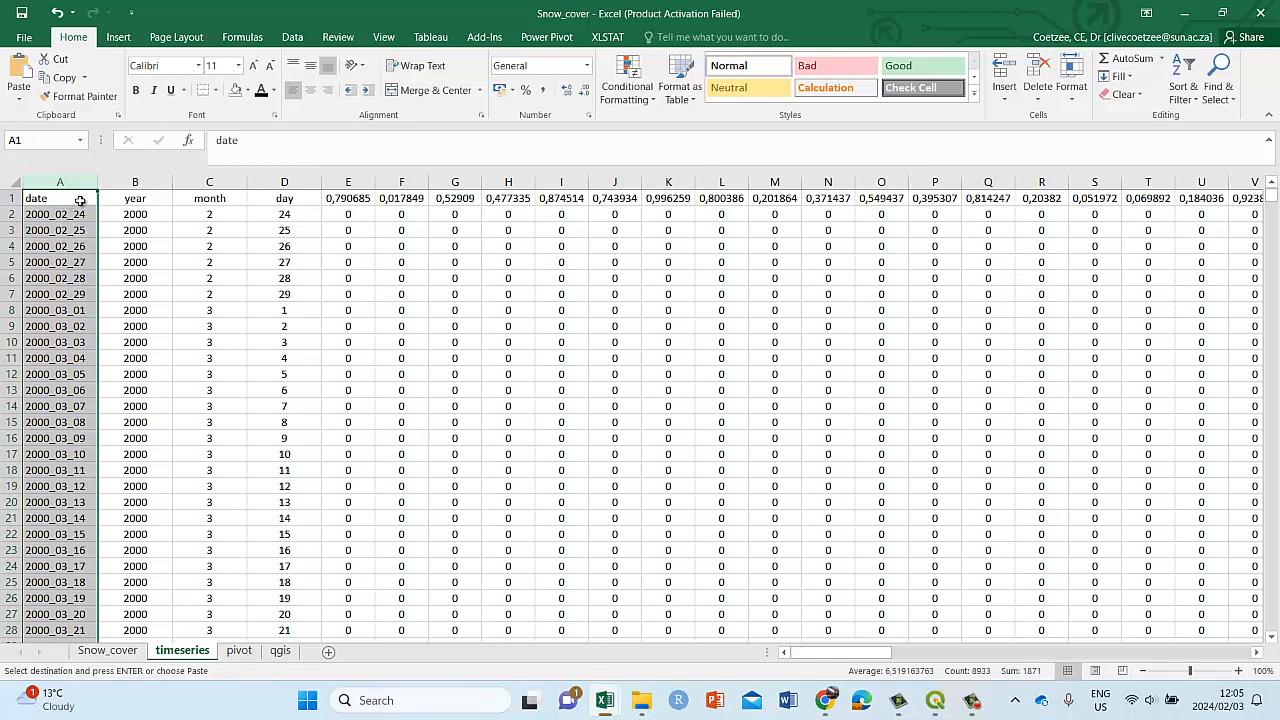
pyautogui.click(148, 182)
pyautogui.moveTo(148, 182); pyautogui.dragTo(289, 176)
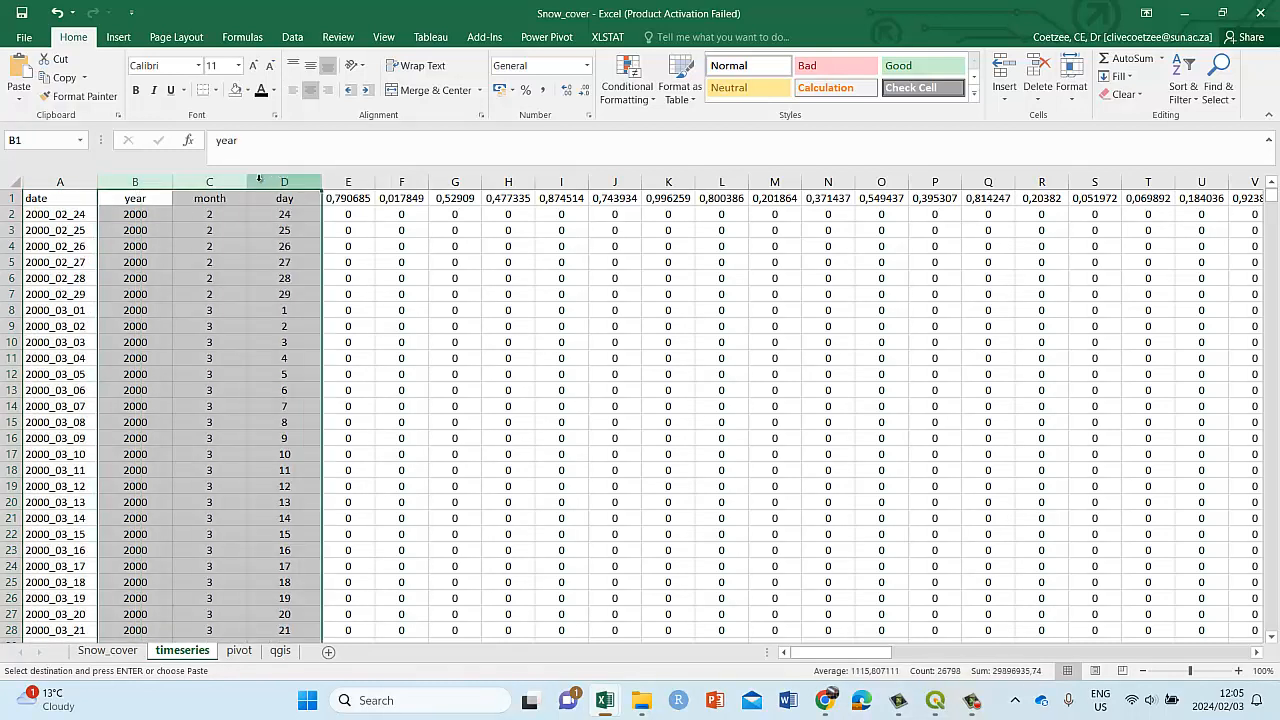
pyautogui.click(156, 201)
pyautogui.click(220, 200)
pyautogui.click(265, 200)
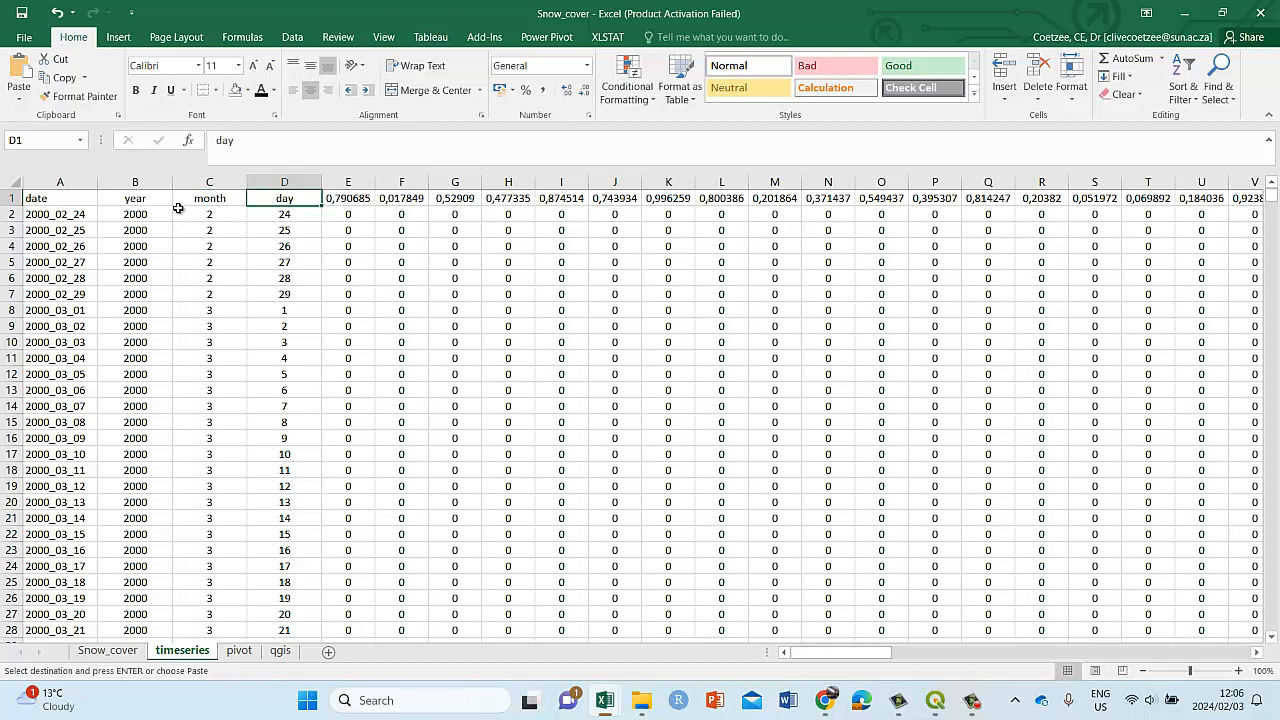
pyautogui.click(210, 214)
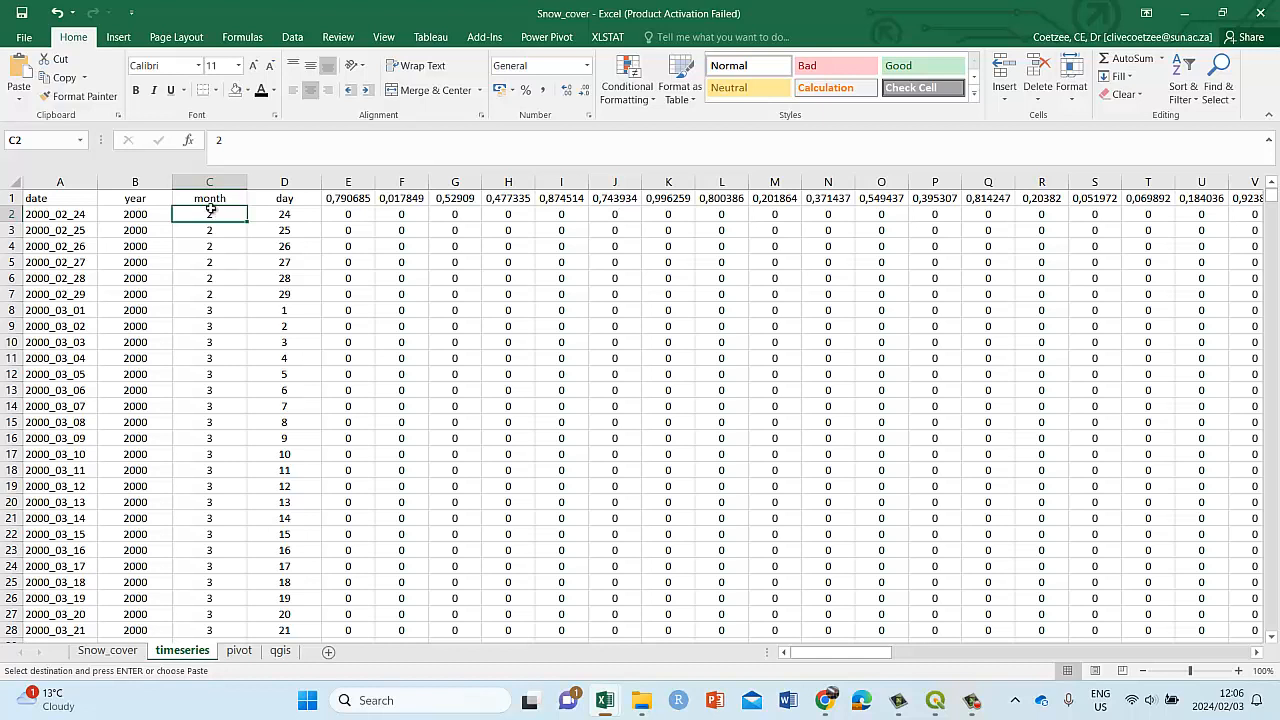
# - Examine the year, month and day columns and the point identifiers across the timeseries sheet's header row
pyautogui.moveTo(248, 176); pyautogui.dragTo(264, 174)
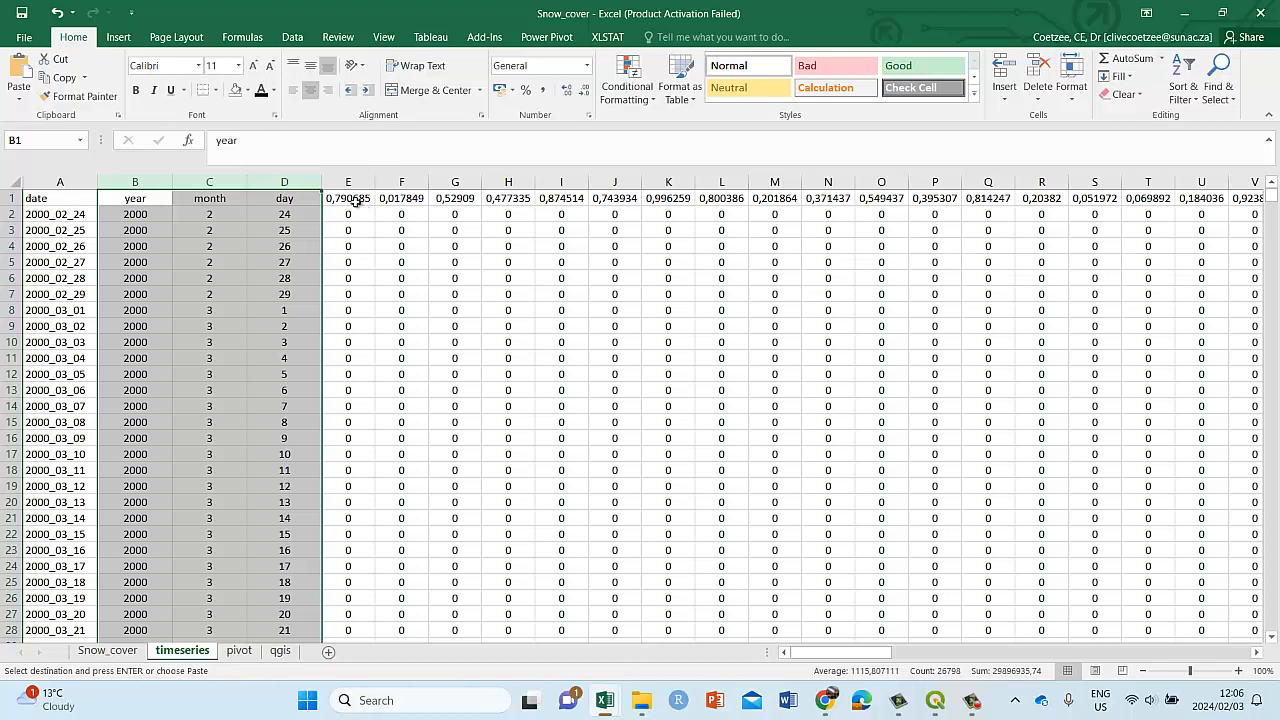
pyautogui.moveTo(356, 200); pyautogui.dragTo(650, 198)
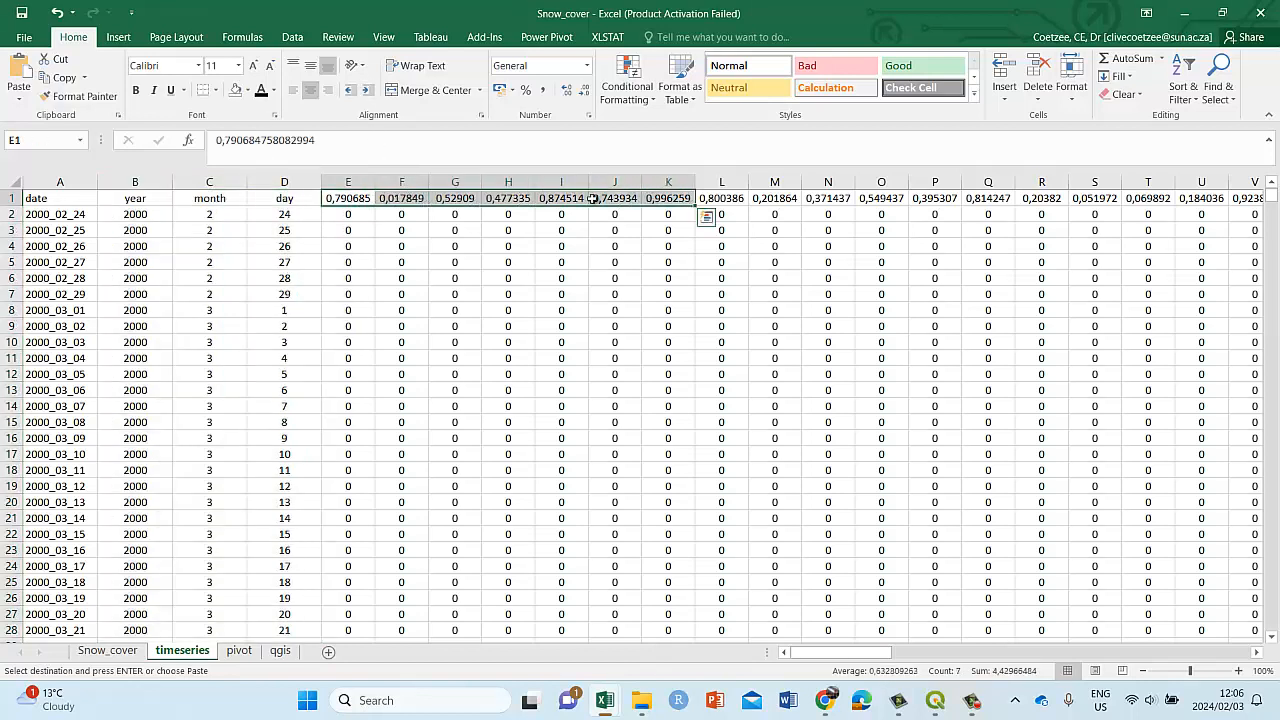
pyautogui.click(56, 195)
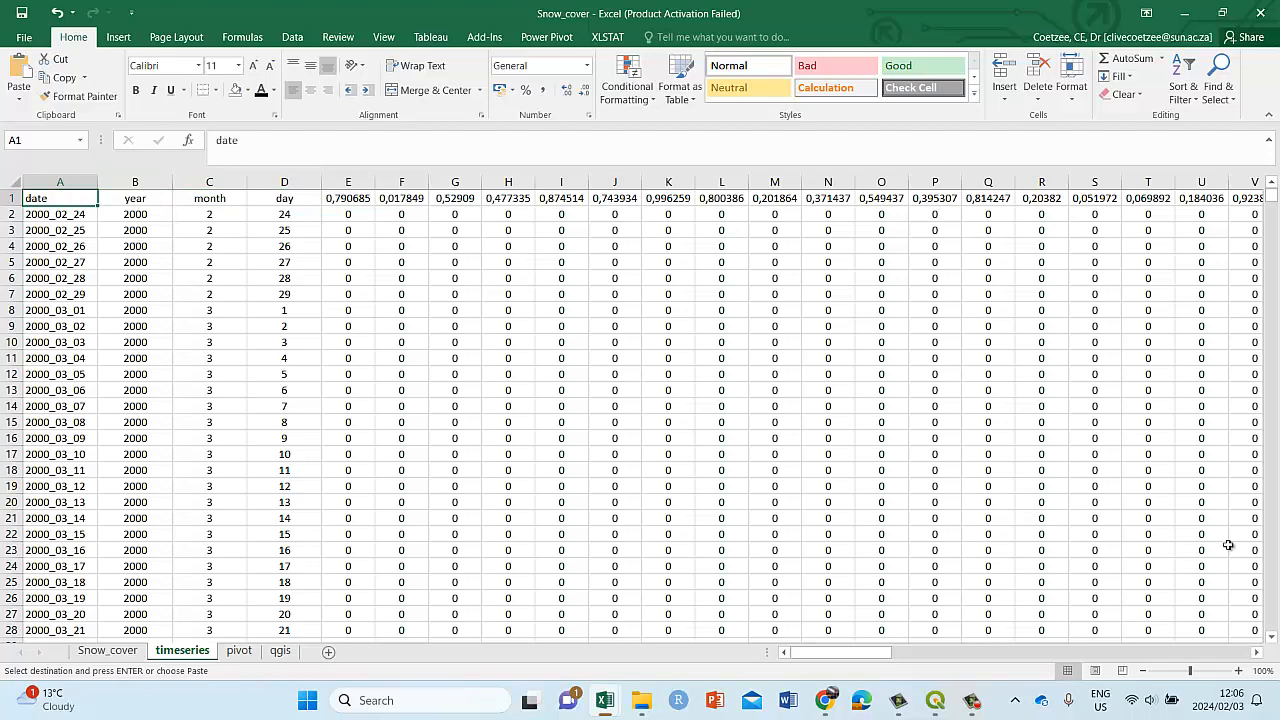
# - Count the values in D2:CZ8935 with a COUNT formula in cell A8937, below the last row of the timeseries sheet
pyautogui.moveTo(1271, 193); pyautogui.dragTo(1275, 645)
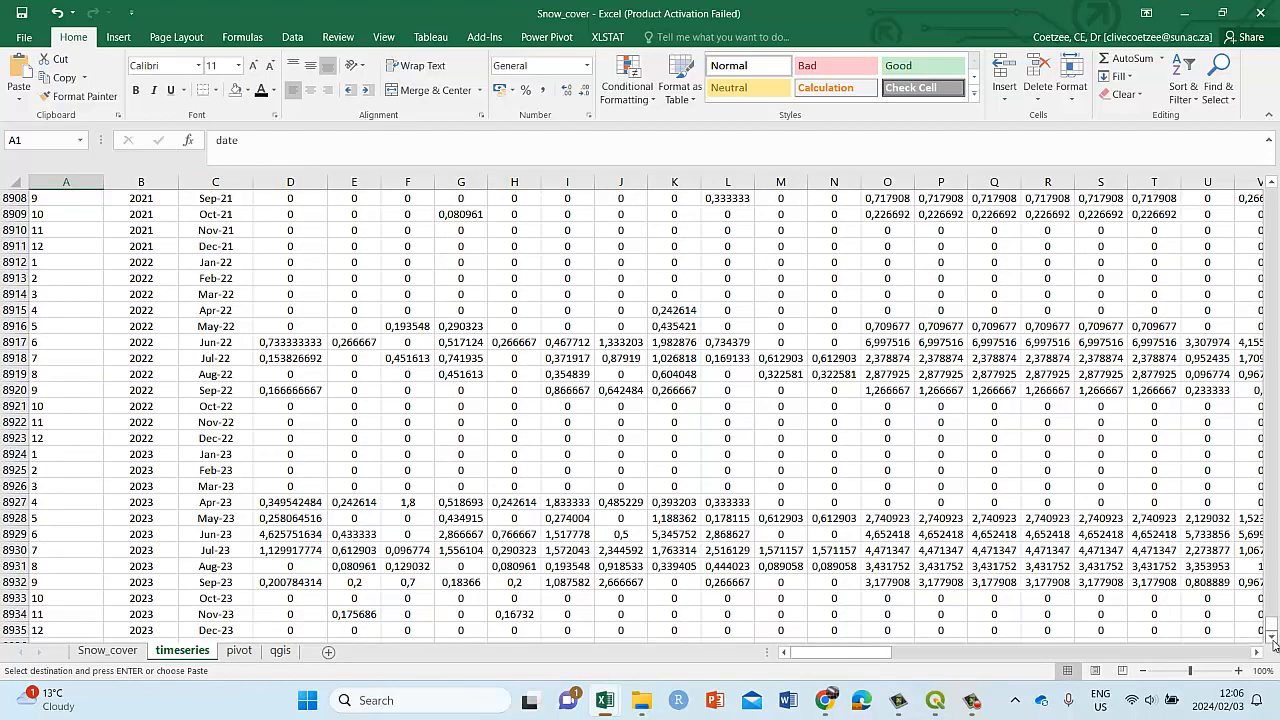
pyautogui.click(1272, 638)
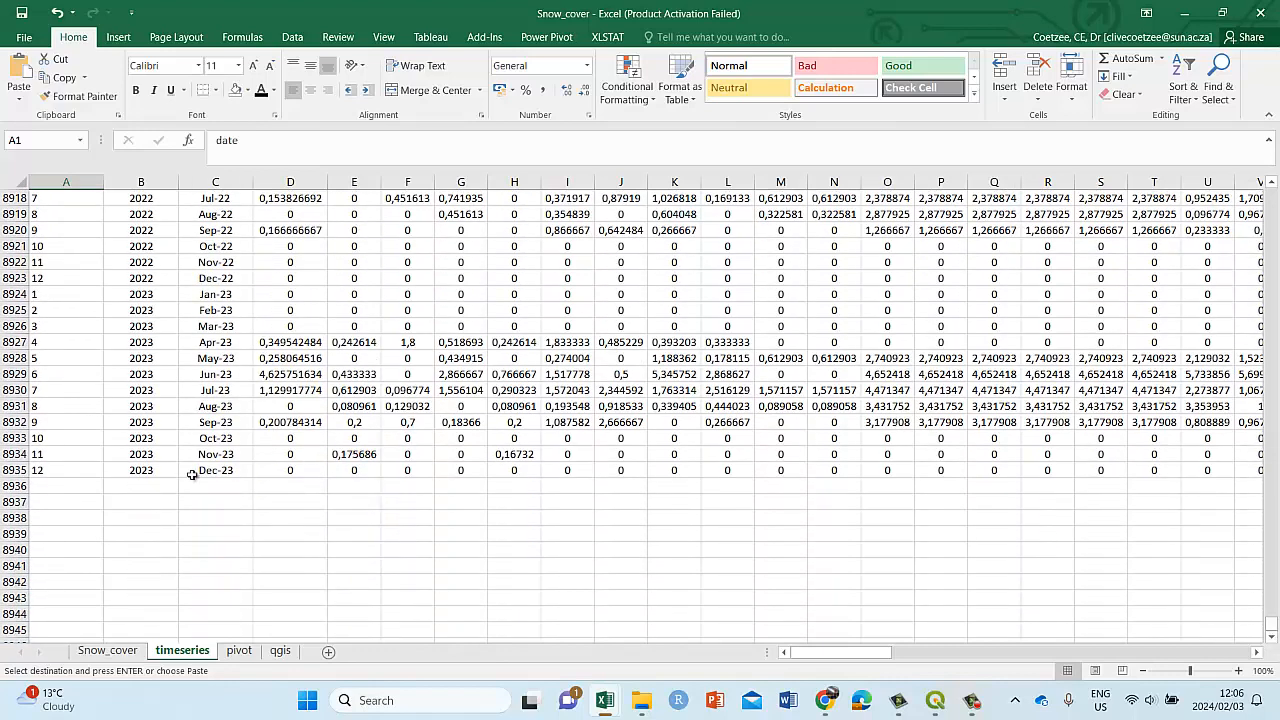
pyautogui.click(80, 503)
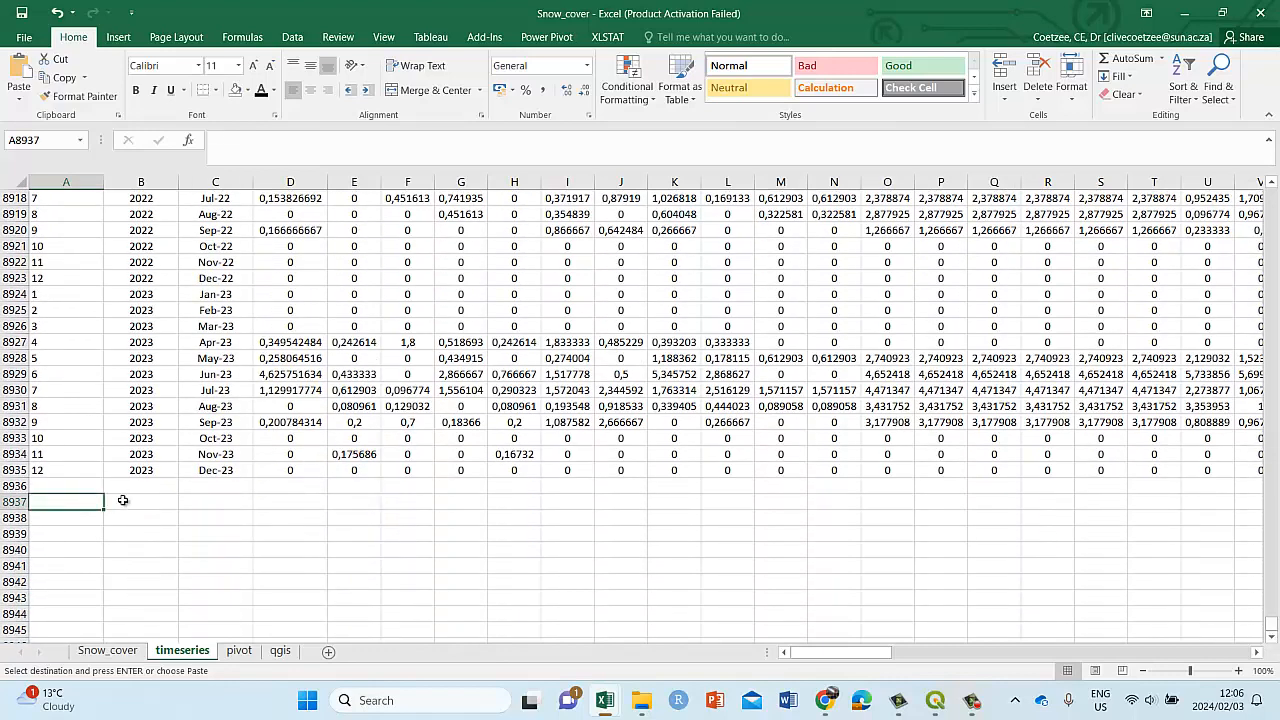
pyautogui.write('=')
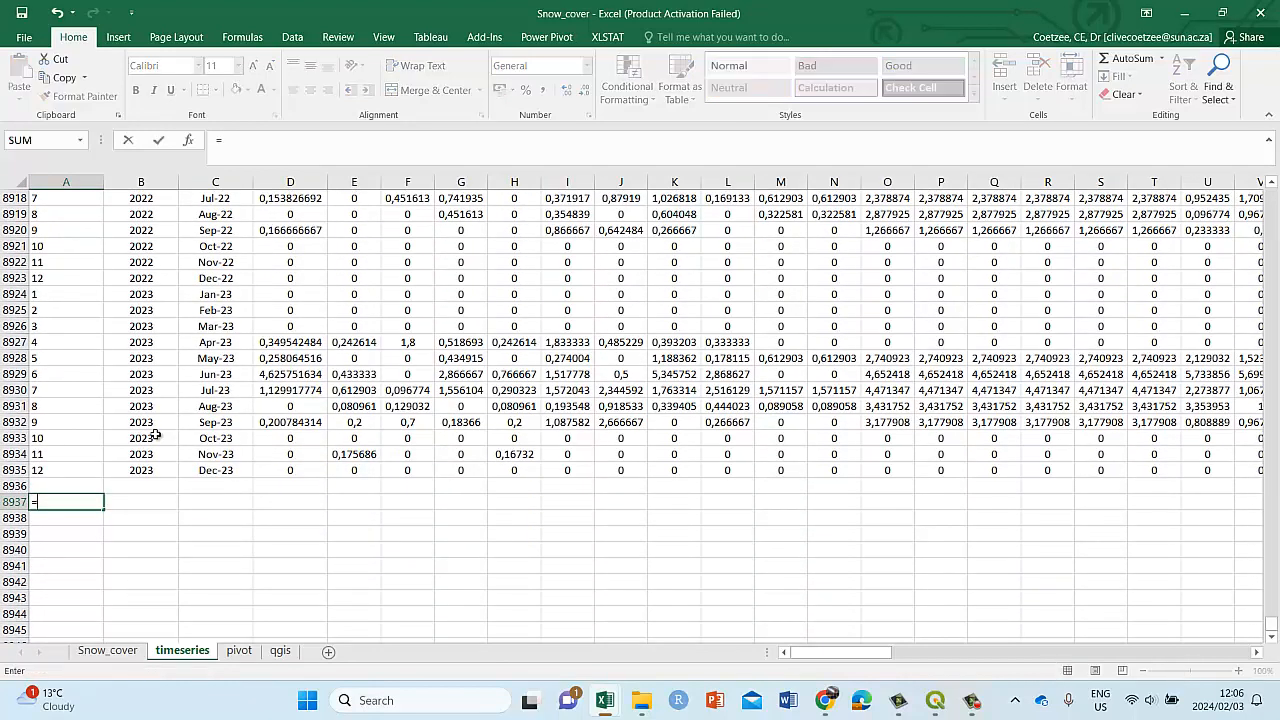
pyautogui.write('count')
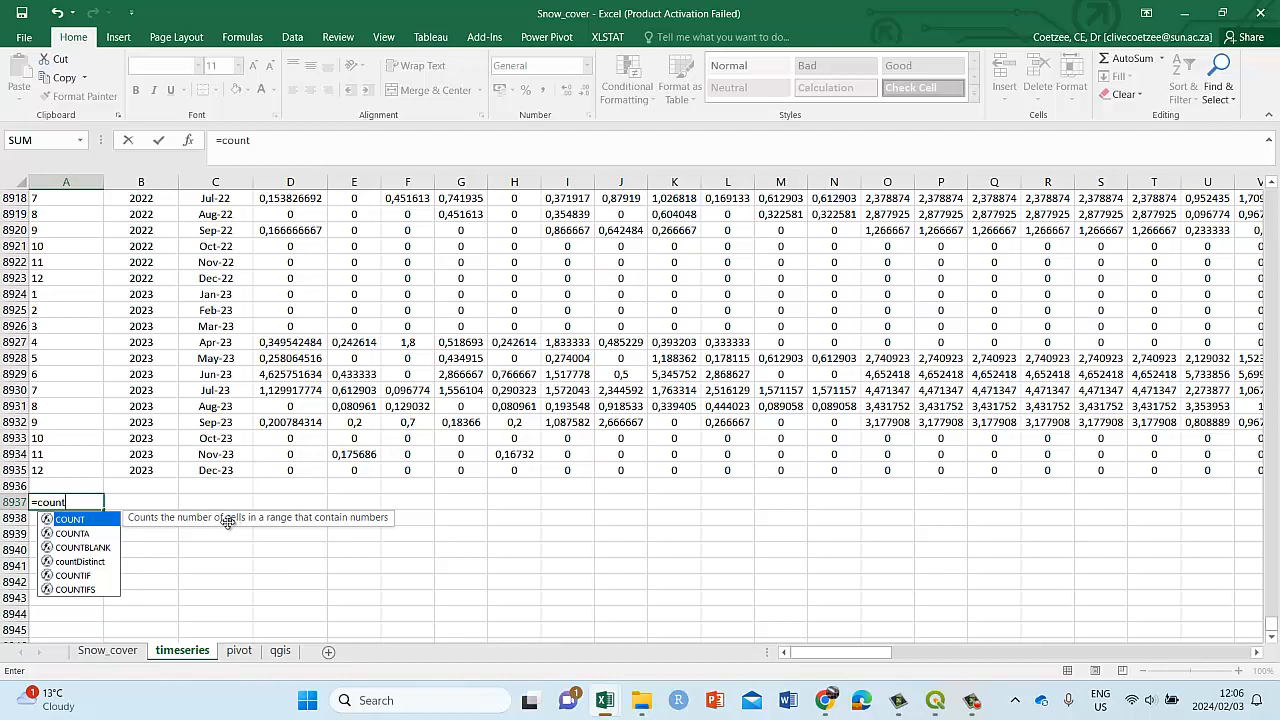
pyautogui.write('(')
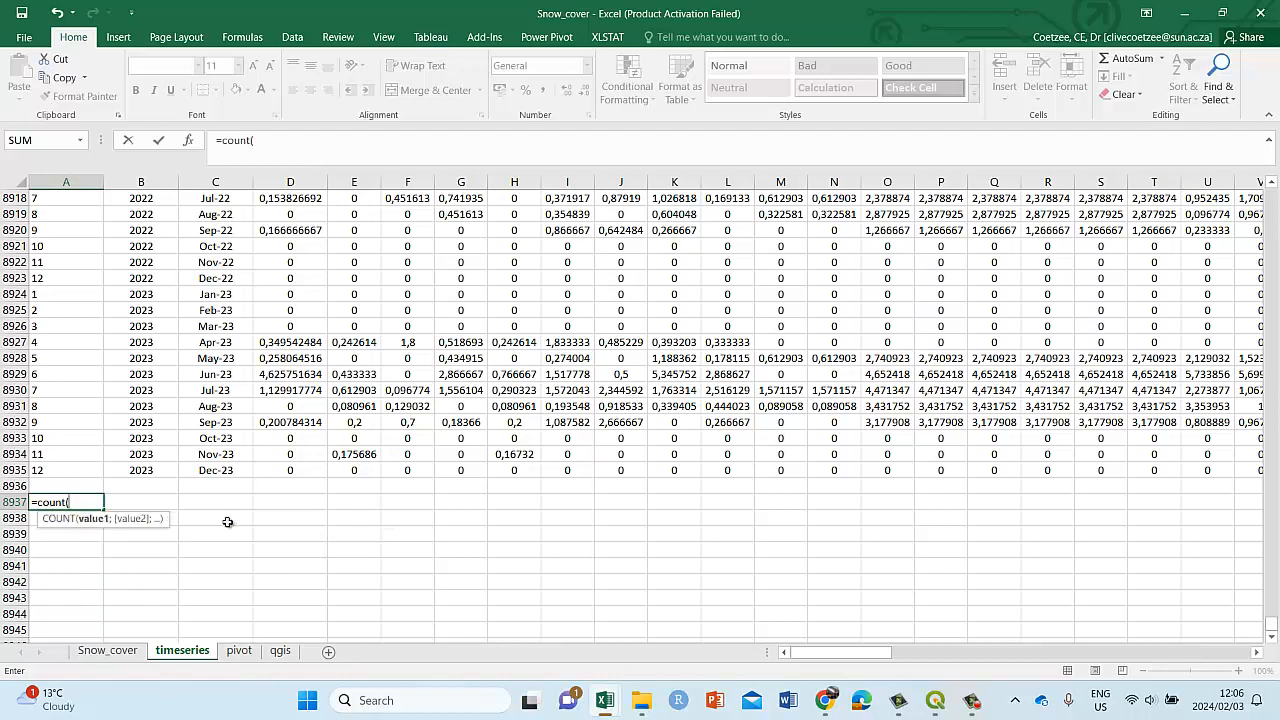
pyautogui.click(289, 470)
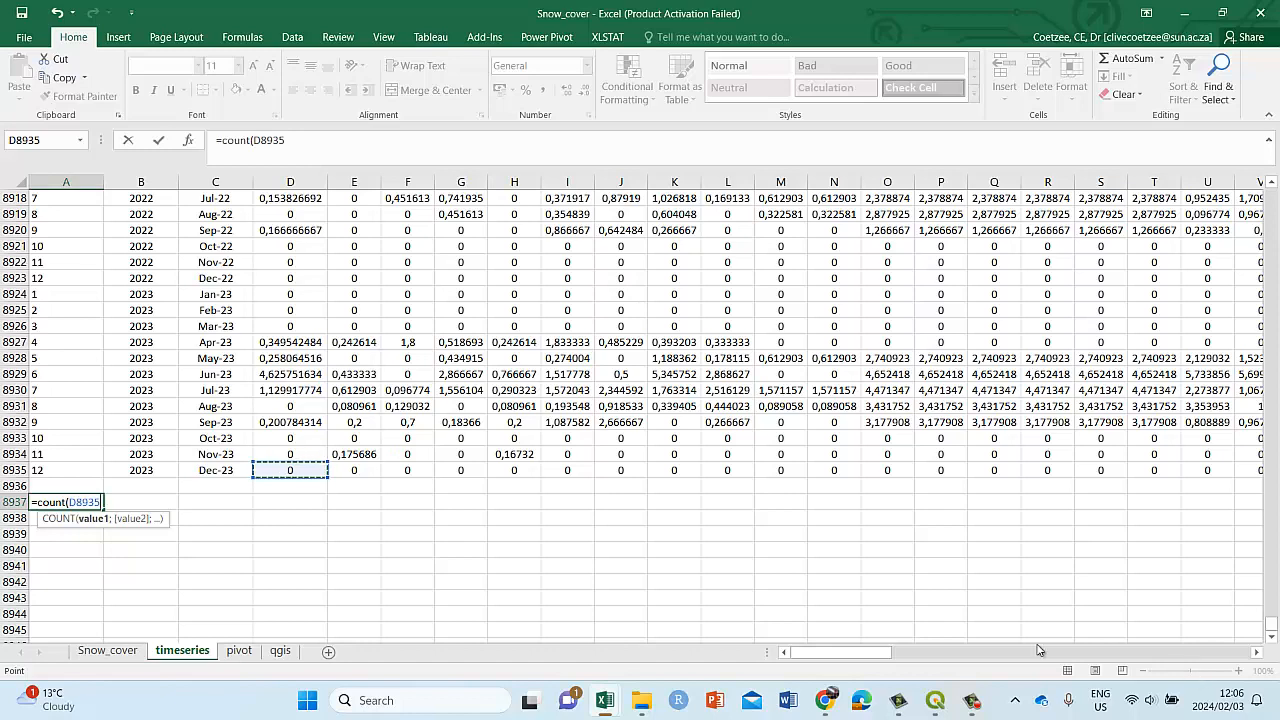
pyautogui.moveTo(1271, 631); pyautogui.dragTo(1236, 144)
pyautogui.moveTo(865, 656); pyautogui.dragTo(1266, 660)
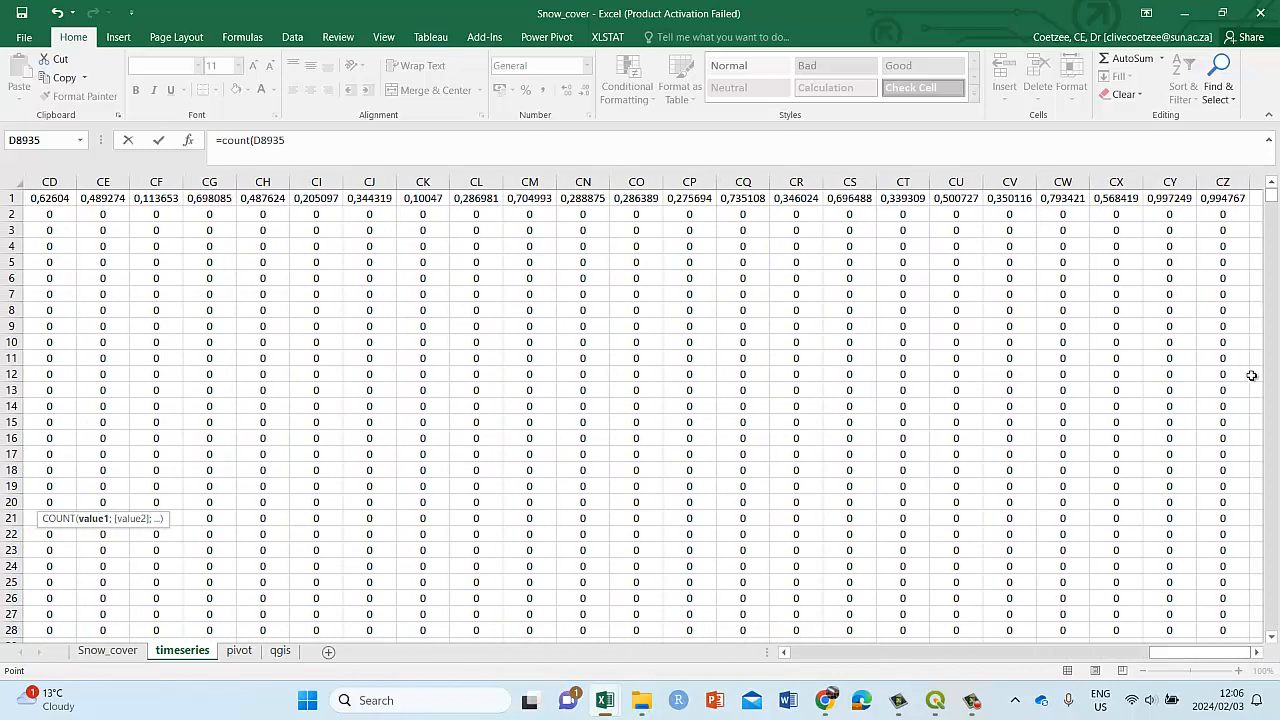
pyautogui.keyDown('shift'); pyautogui.click(1225, 214); pyautogui.keyUp('shift')
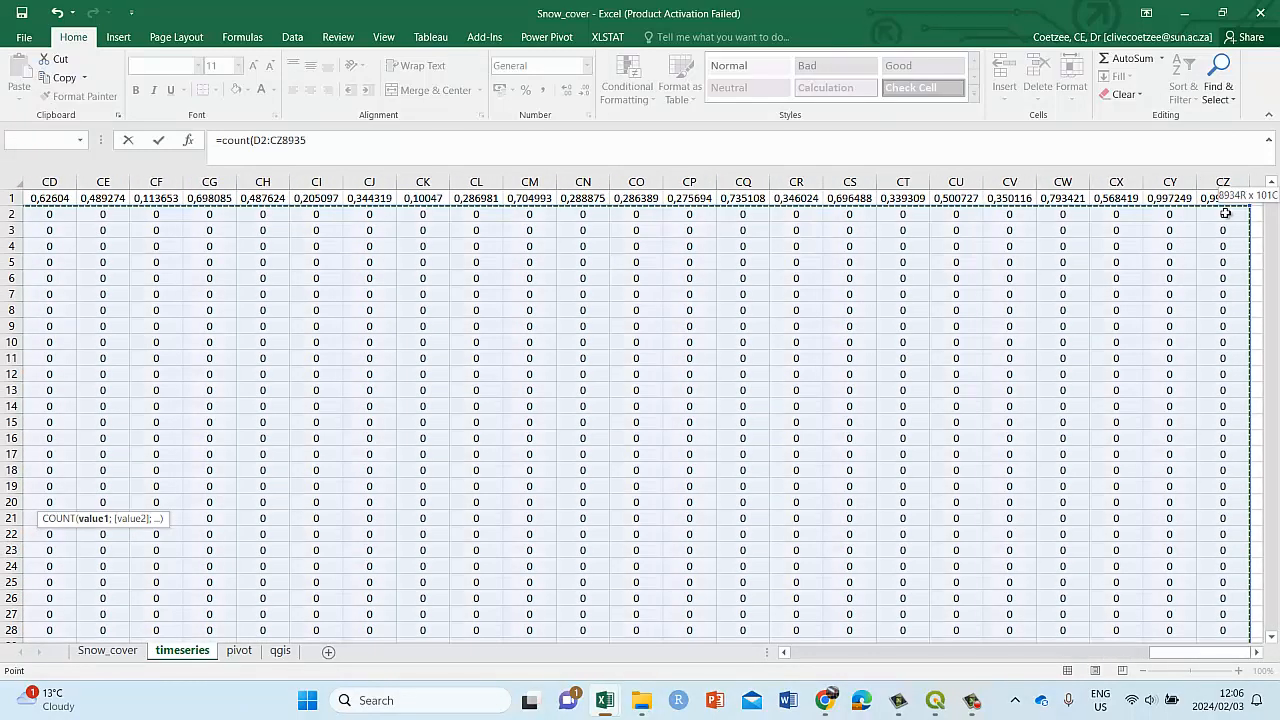
pyautogui.press('Return')
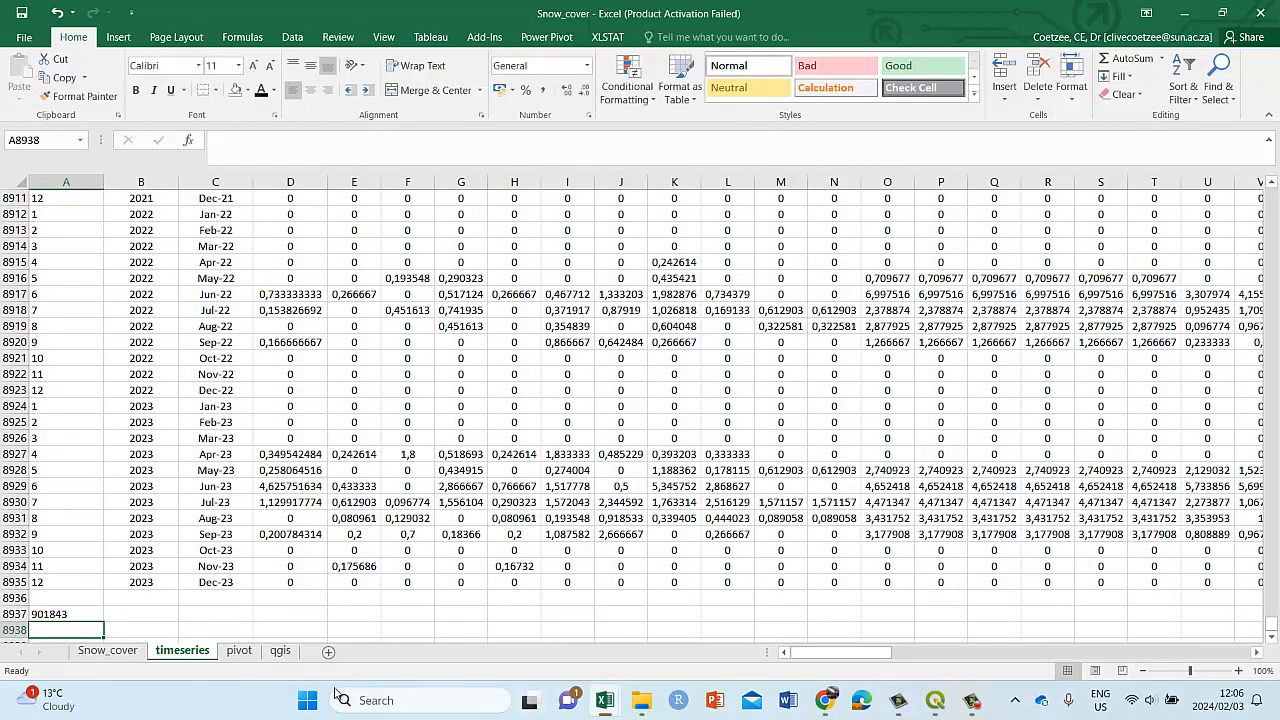
pyautogui.click(80, 616)
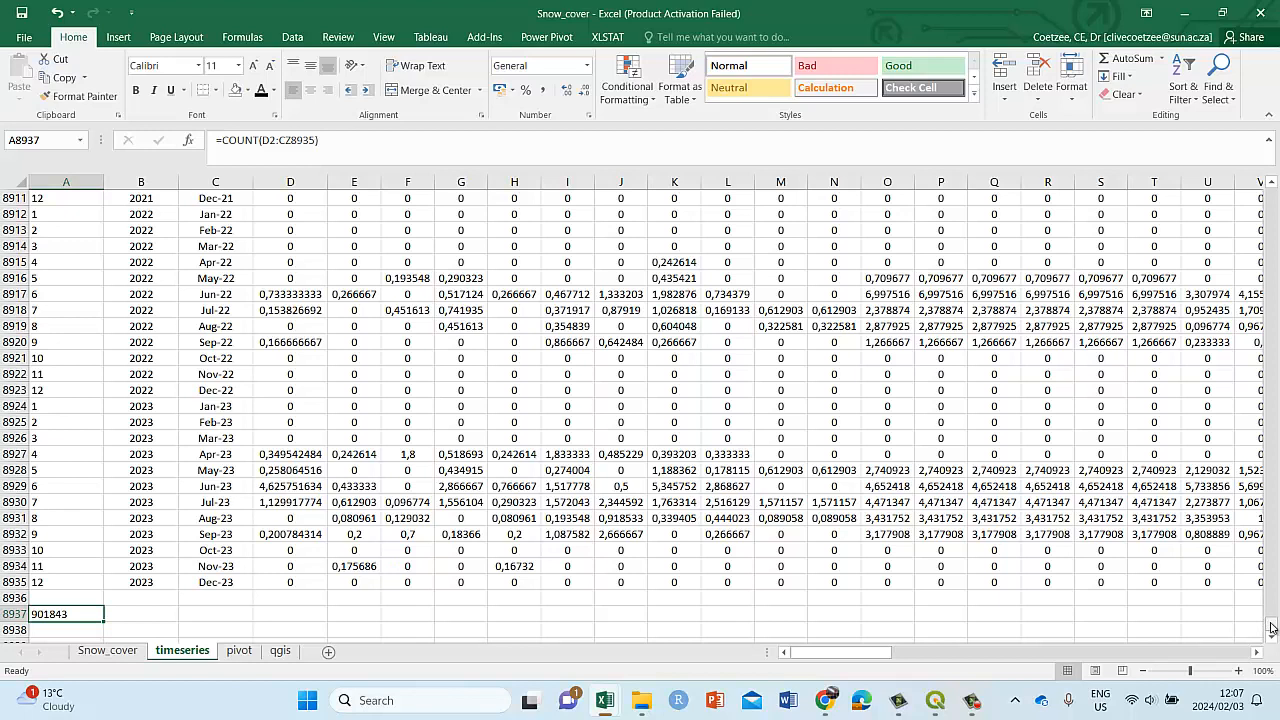
# - Go to the pivot sheet and move the pivot chart up and closer to the pivot table, starting around row 2
pyautogui.moveTo(1270, 626); pyautogui.dragTo(1271, 188)
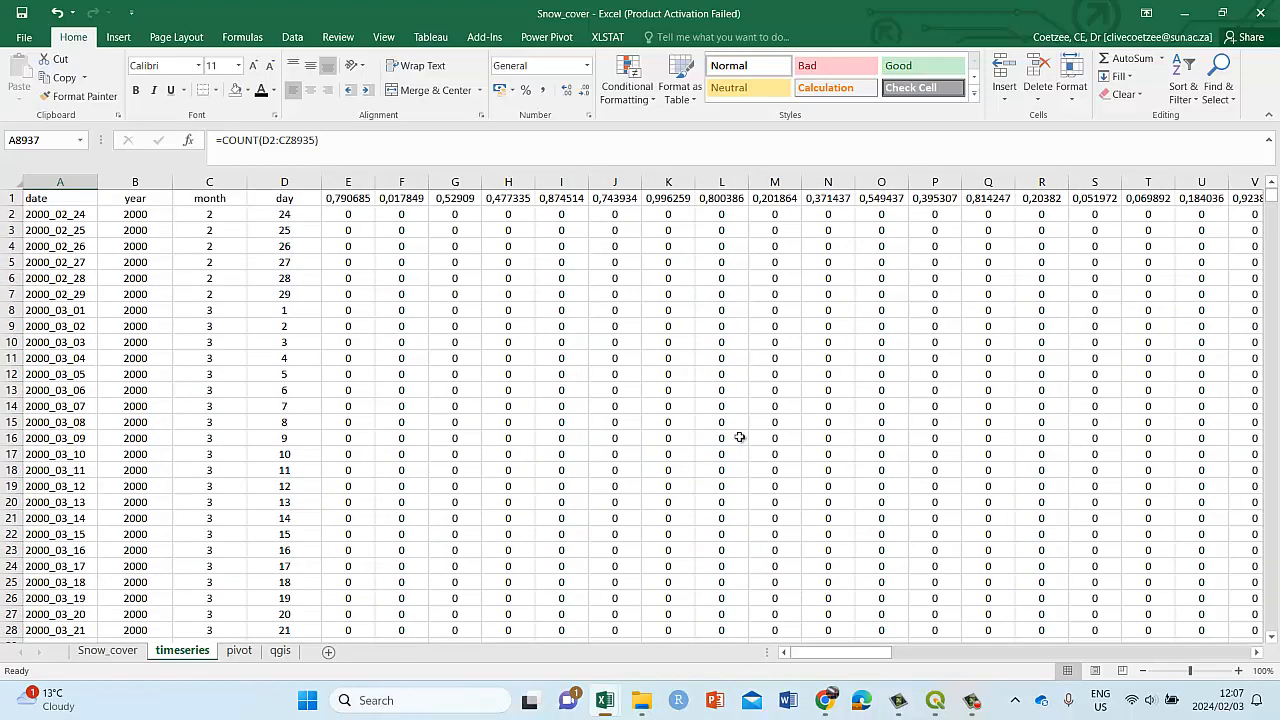
pyautogui.click(242, 652)
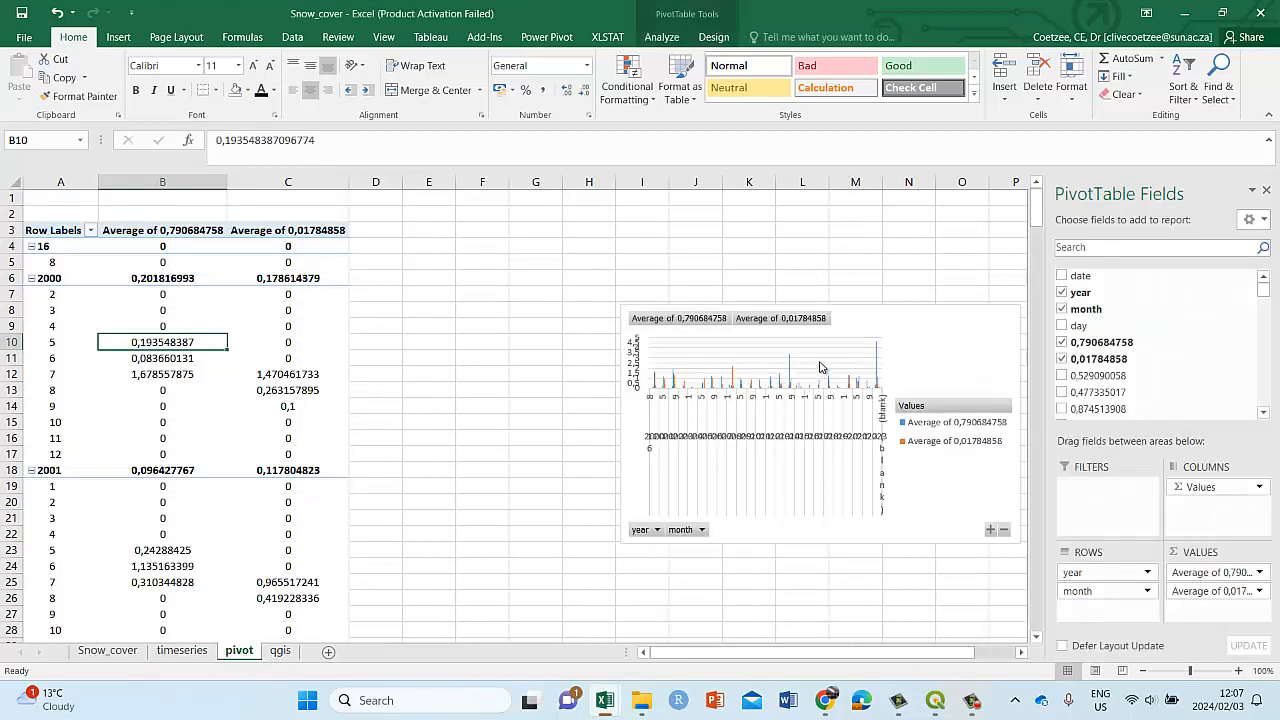
pyautogui.moveTo(849, 305); pyautogui.dragTo(760, 212)
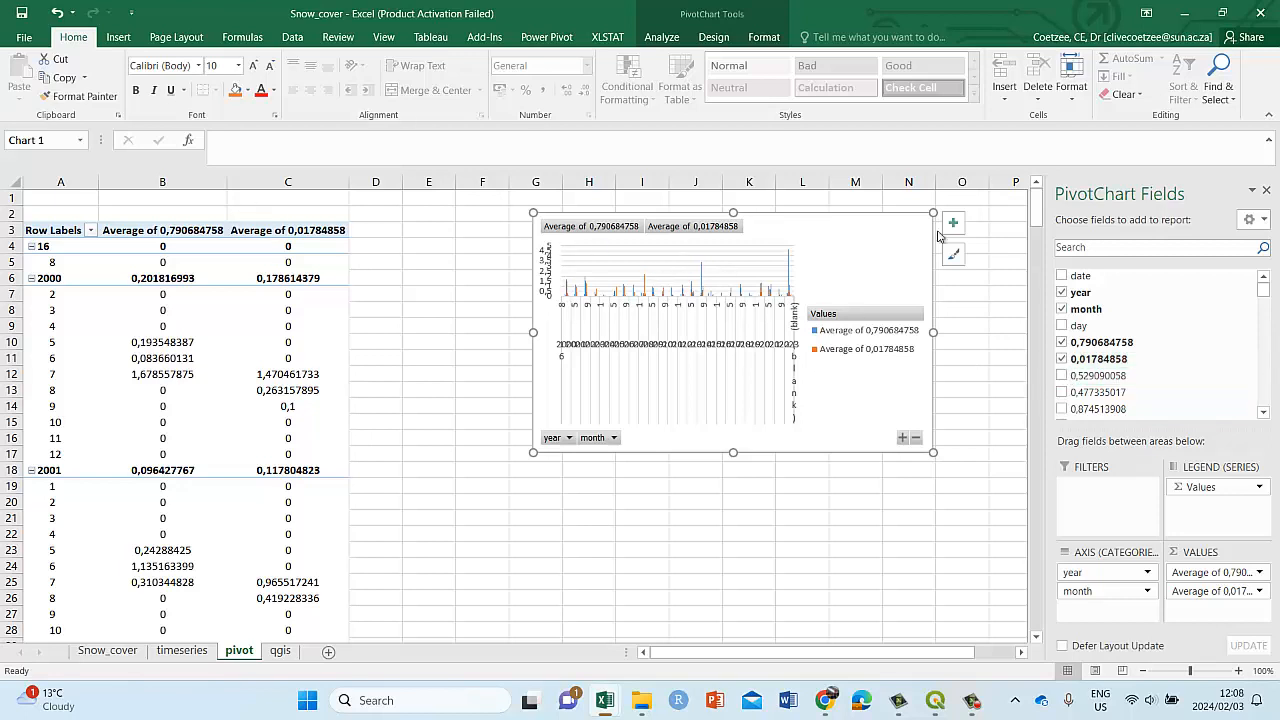
# - Examine the daily rows for February 2000 on the timeseries sheet by their month and day values
pyautogui.click(196, 651)
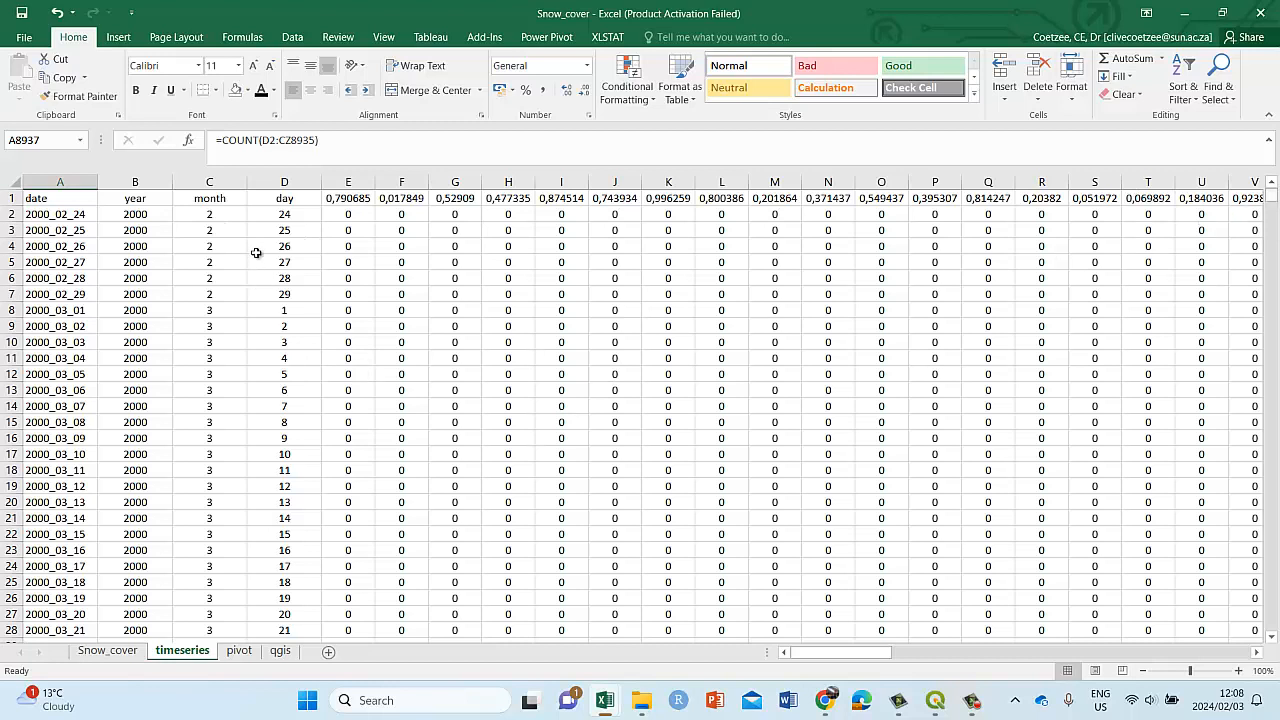
pyautogui.moveTo(277, 212); pyautogui.dragTo(278, 532)
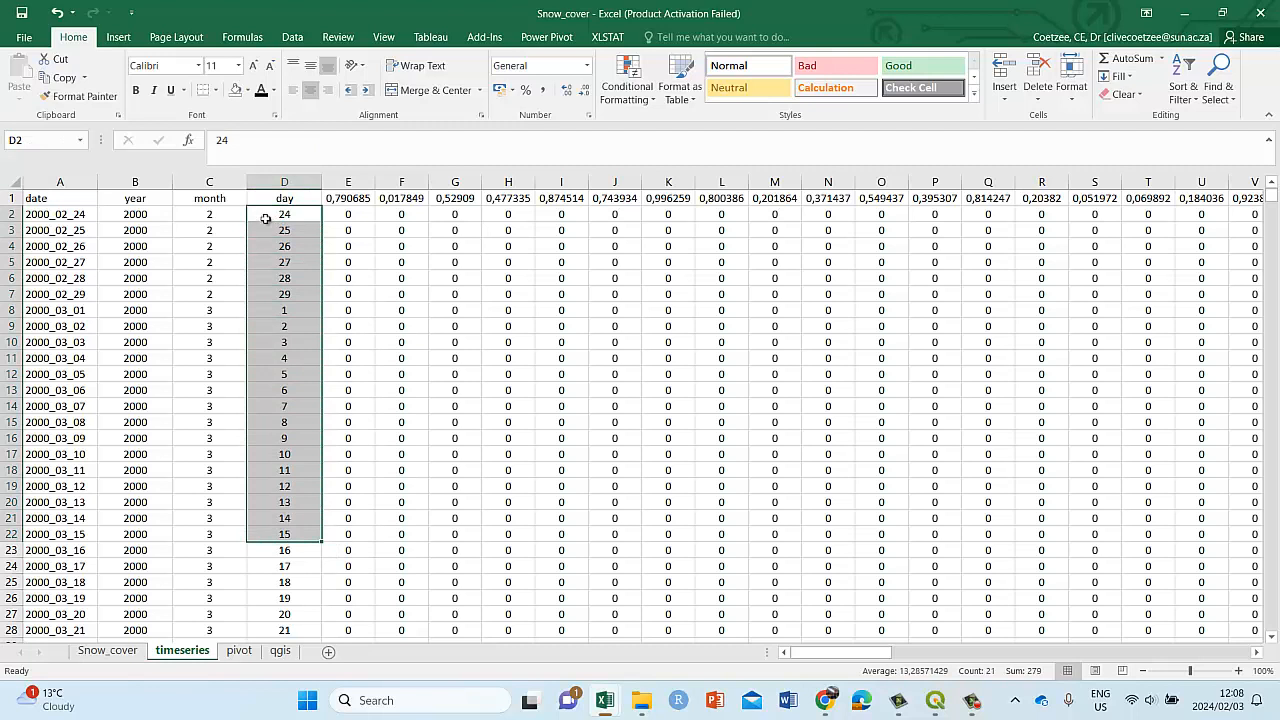
pyautogui.moveTo(228, 220); pyautogui.dragTo(252, 300)
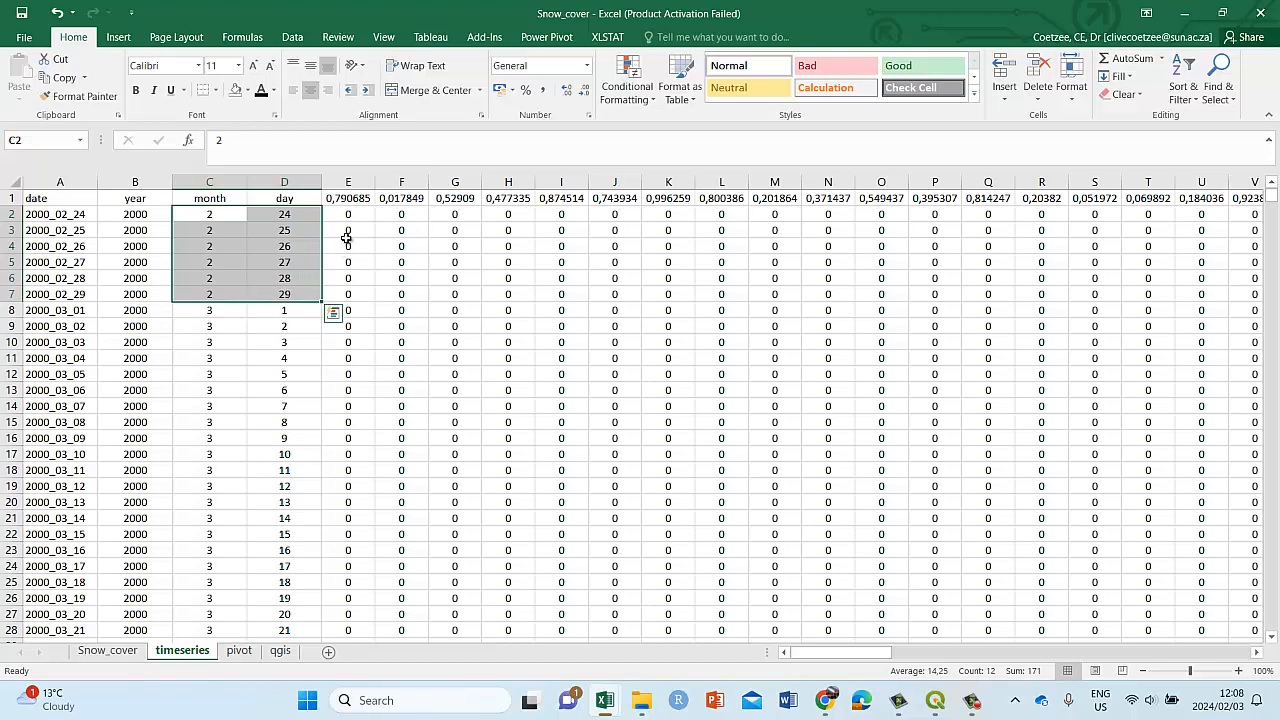
pyautogui.moveTo(212, 216); pyautogui.dragTo(276, 295)
pyautogui.moveTo(12, 294); pyautogui.dragTo(9, 214)
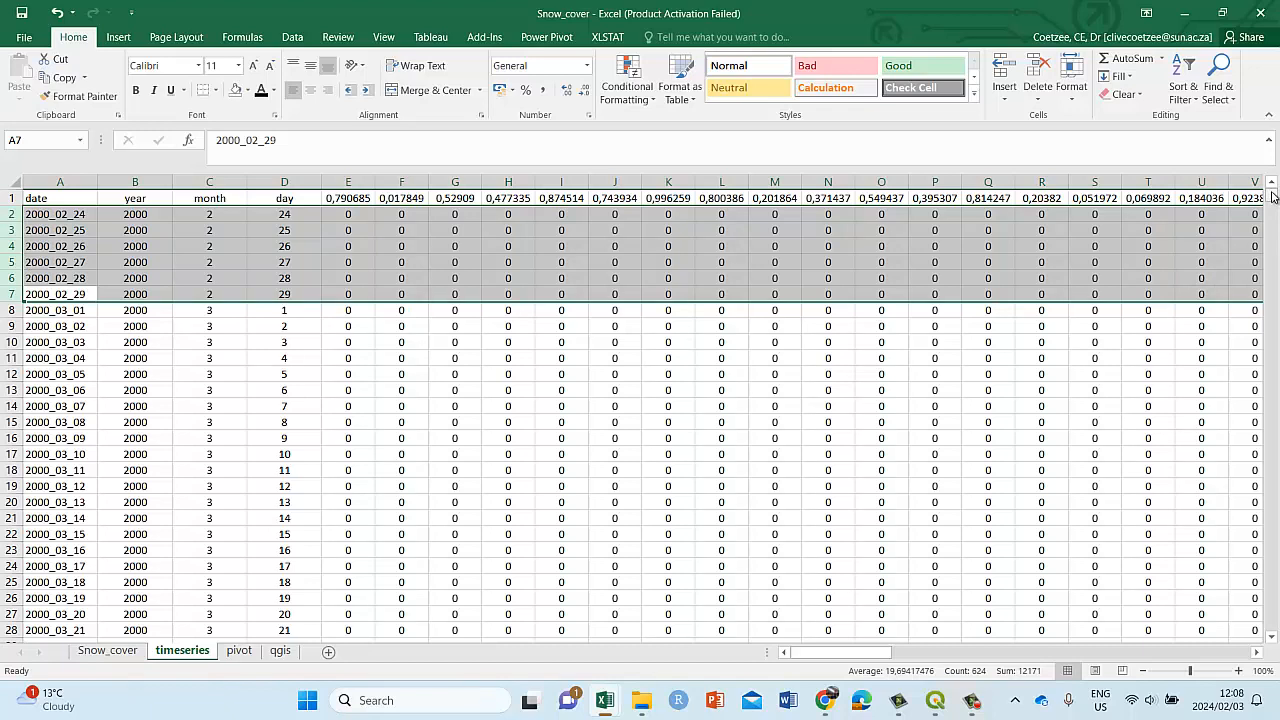
pyautogui.click(59, 202)
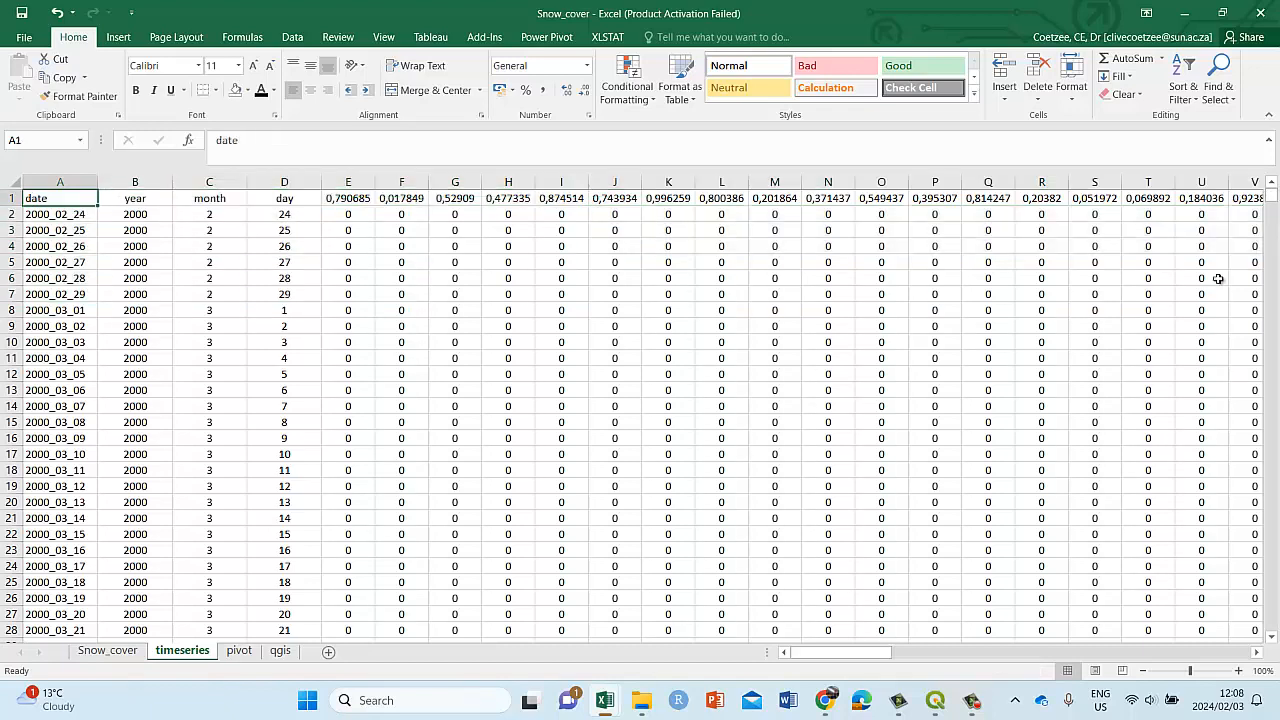
# - Find the monthly table beneath the daily data on the timeseries sheet and examine its date column from Feb-00 onward
pyautogui.moveTo(1271, 200); pyautogui.dragTo(1233, 603)
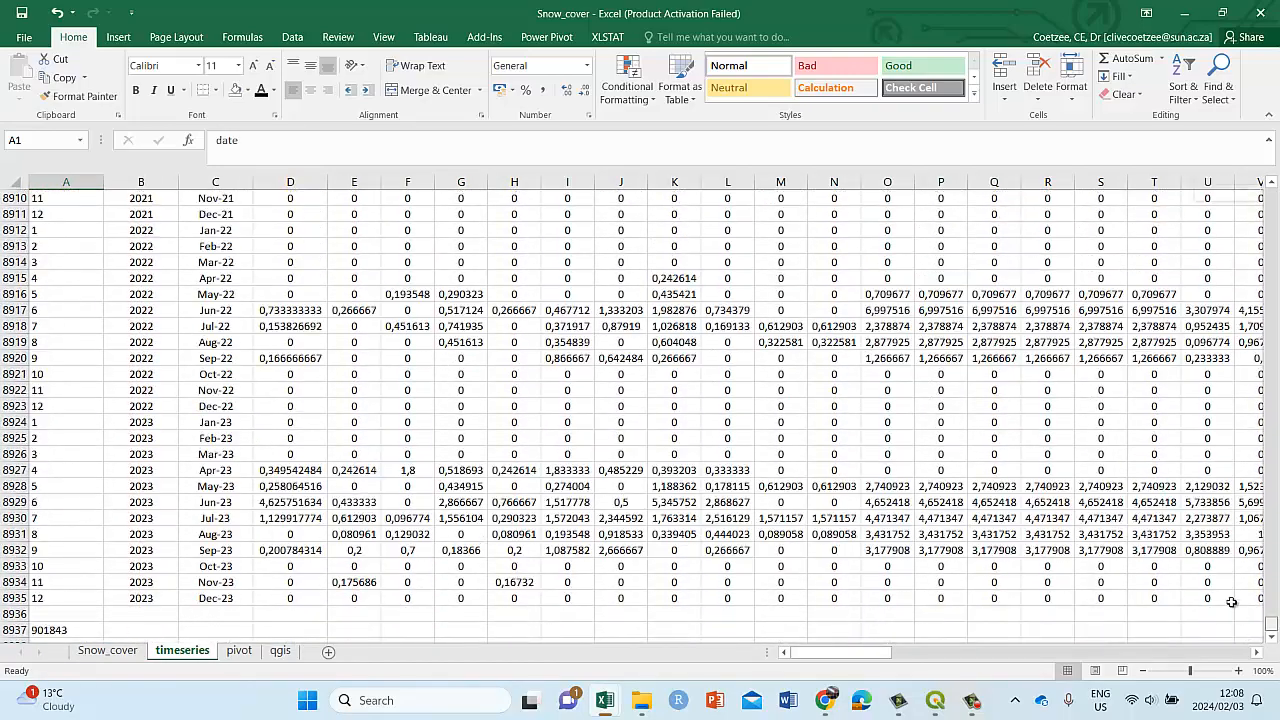
pyautogui.scroll(20, 521, 533)
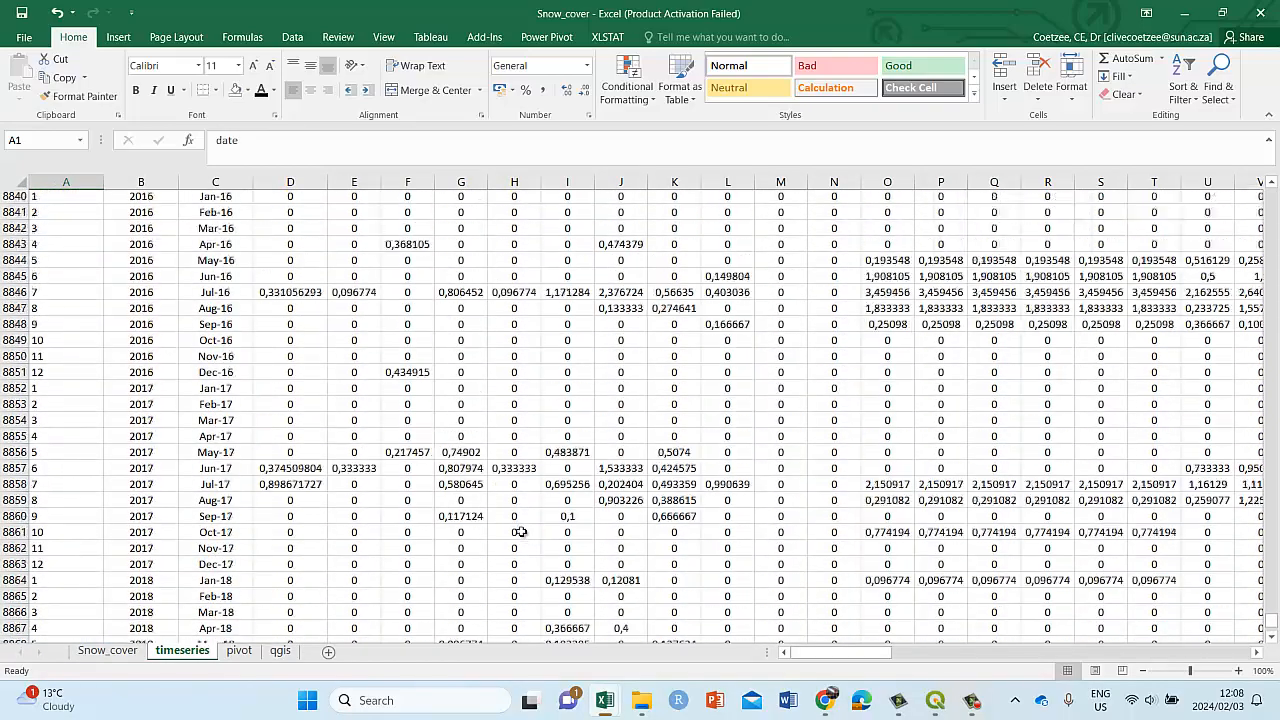
pyautogui.scroll(20, 521, 533)
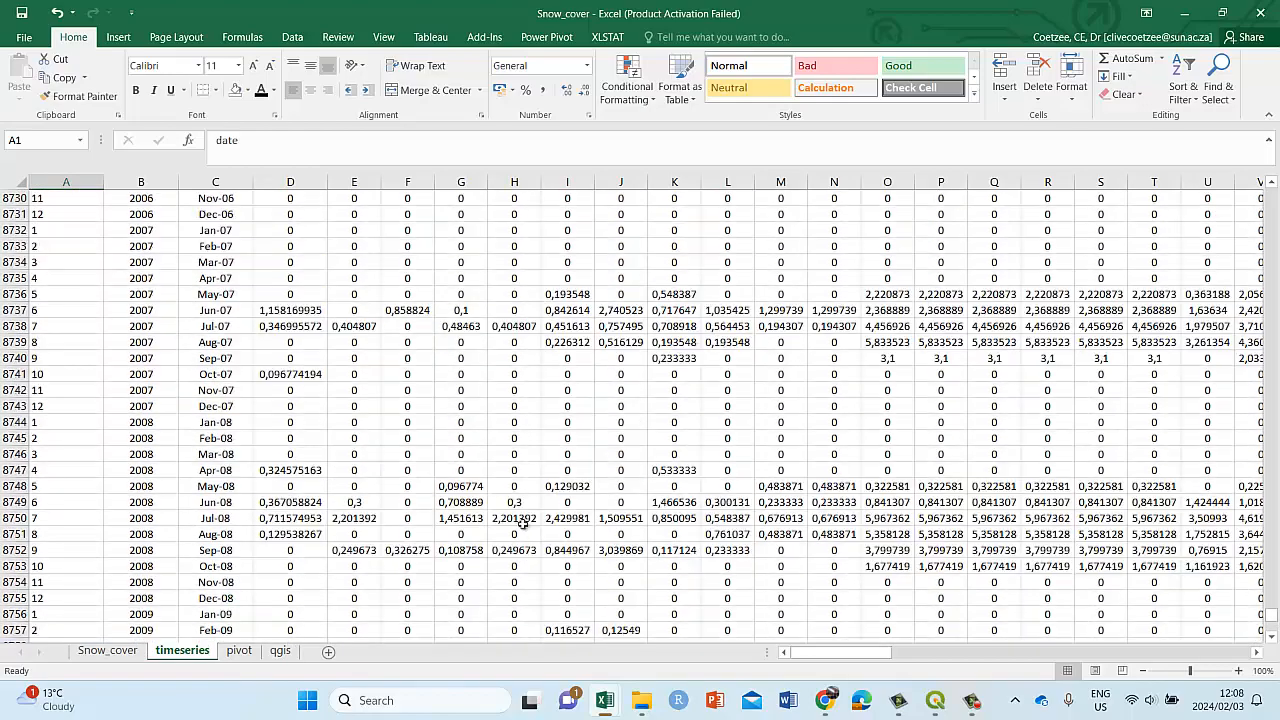
pyautogui.scroll(15, 522, 522)
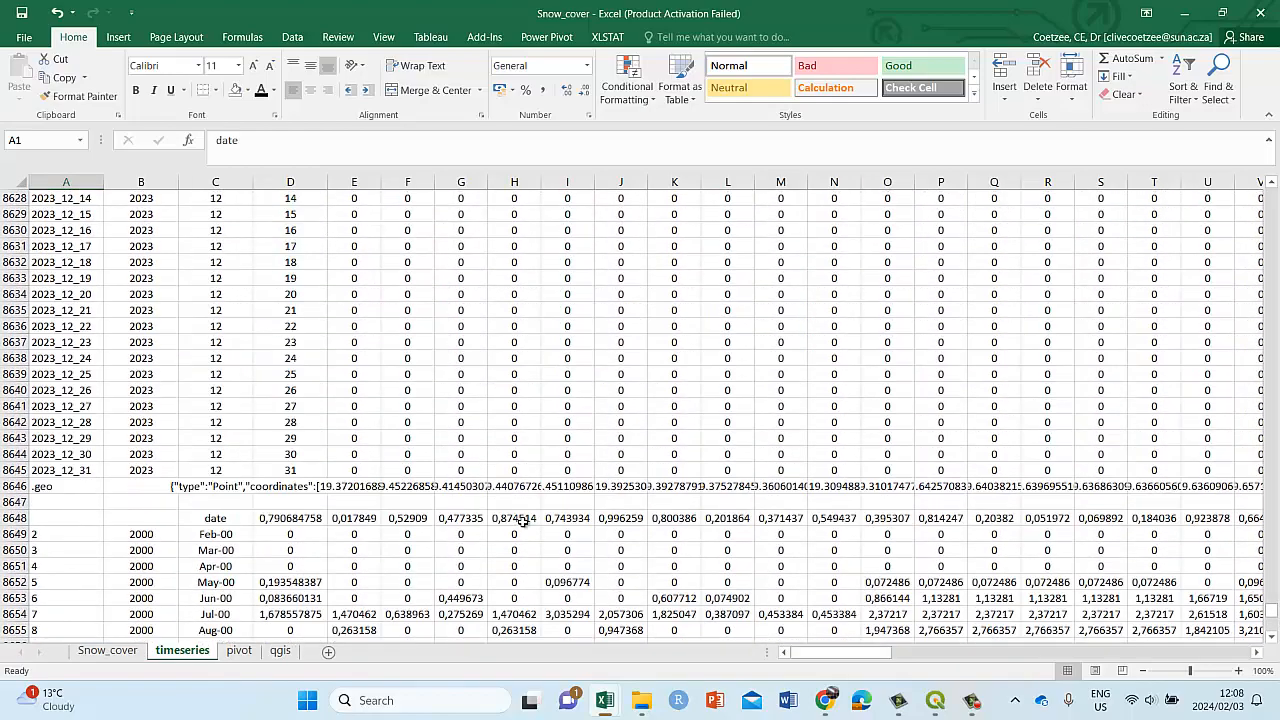
pyautogui.moveTo(222, 391); pyautogui.dragTo(203, 570)
pyautogui.click(224, 391)
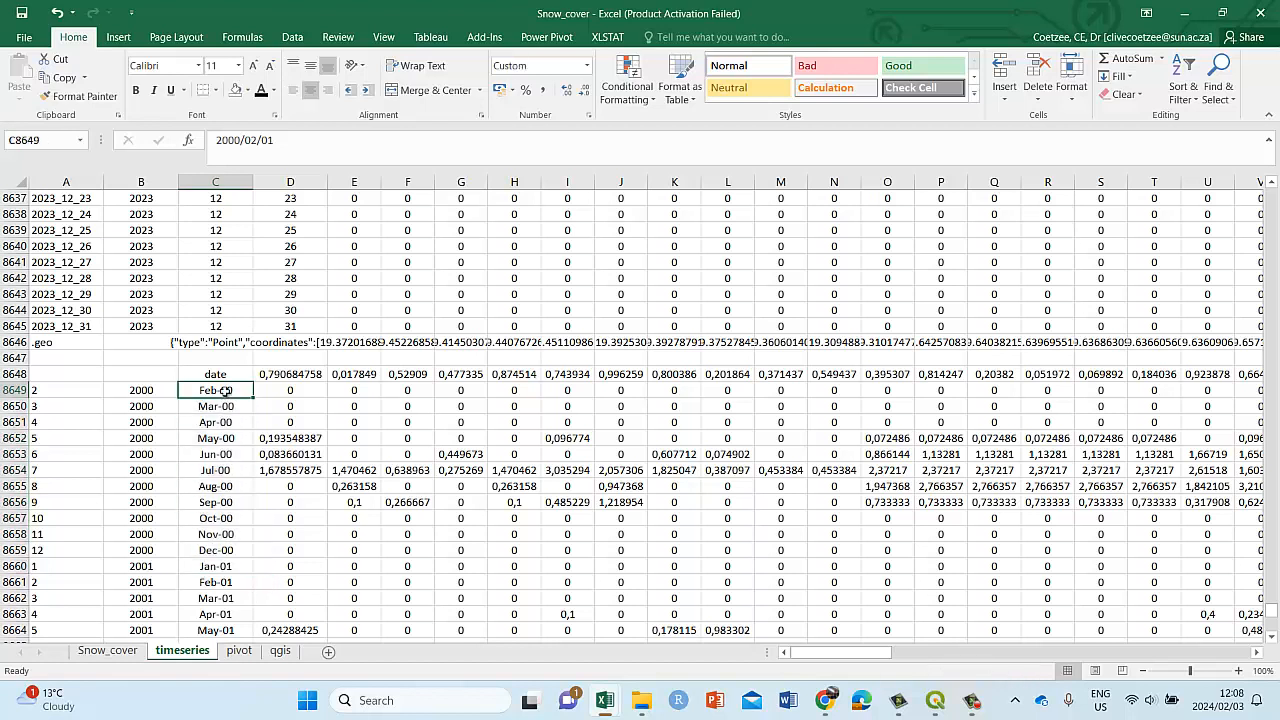
pyautogui.moveTo(220, 391); pyautogui.dragTo(218, 607)
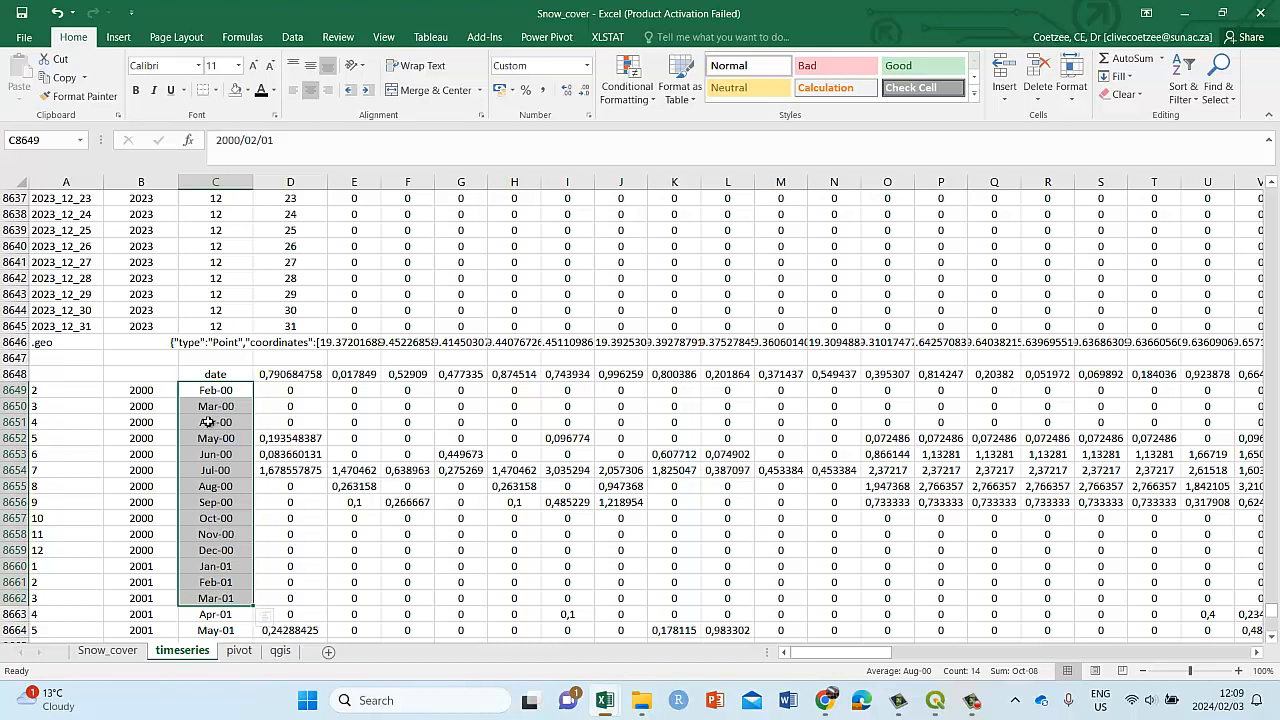
pyautogui.click(212, 405)
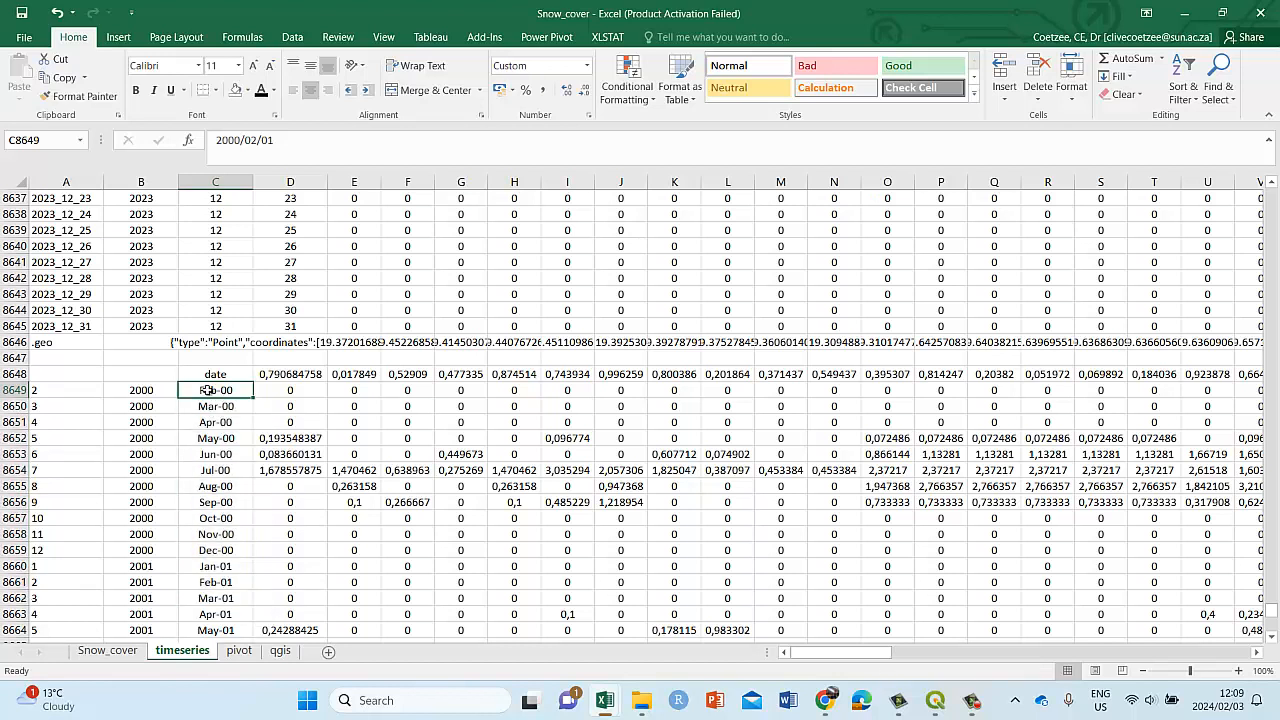
# - Inspect the month numbers and years in columns A and B for the first three rows of the monthly table
pyautogui.click(48, 393)
pyautogui.click(153, 391)
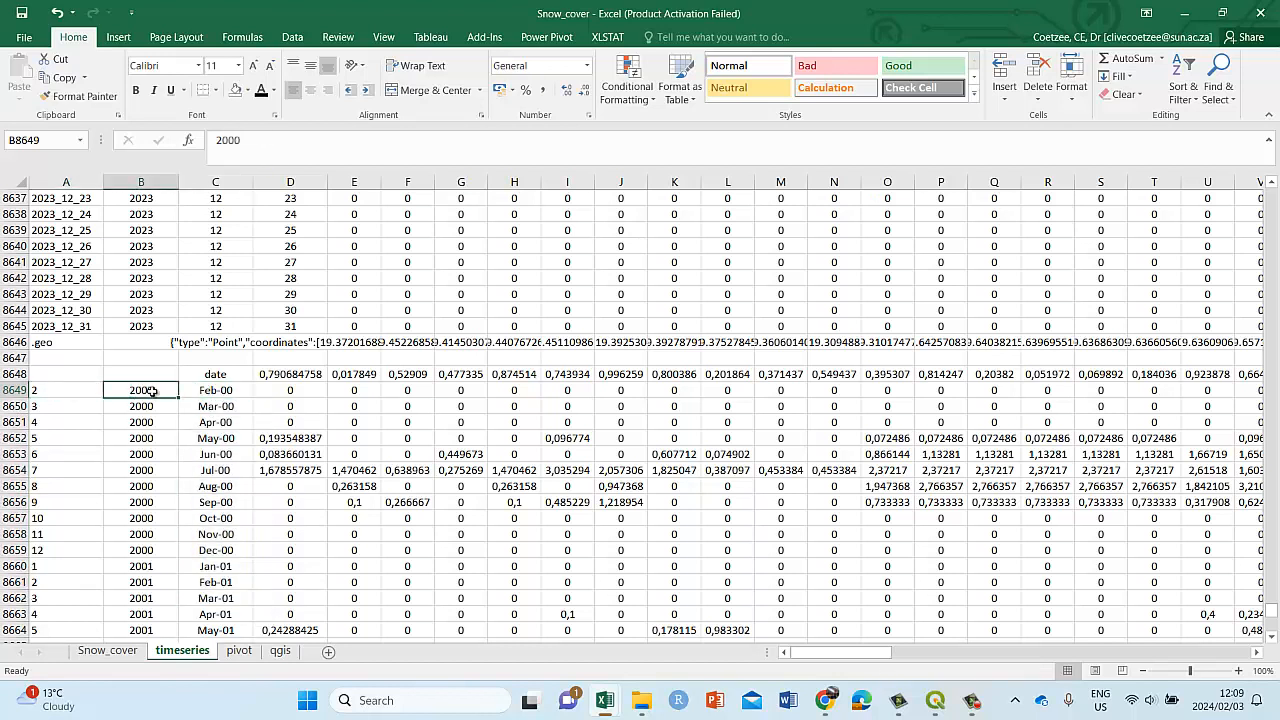
pyautogui.click(57, 386)
pyautogui.click(134, 391)
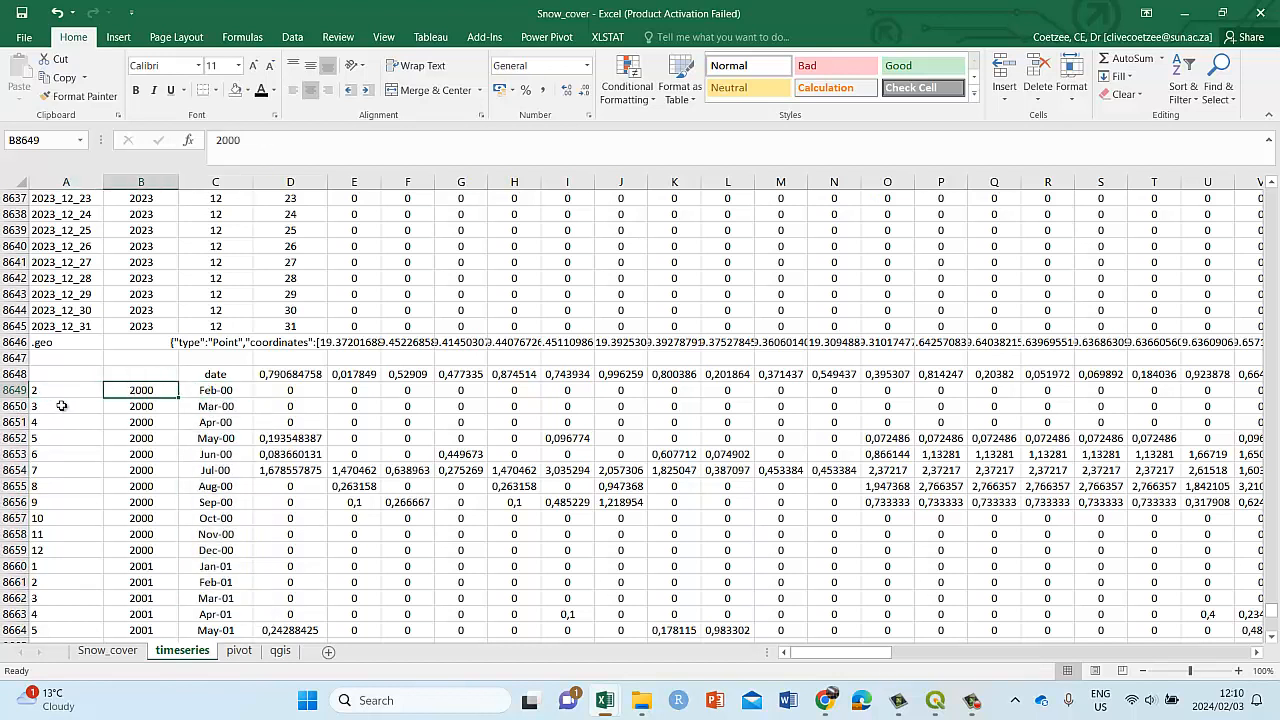
pyautogui.click(77, 407)
pyautogui.click(136, 408)
pyautogui.click(53, 421)
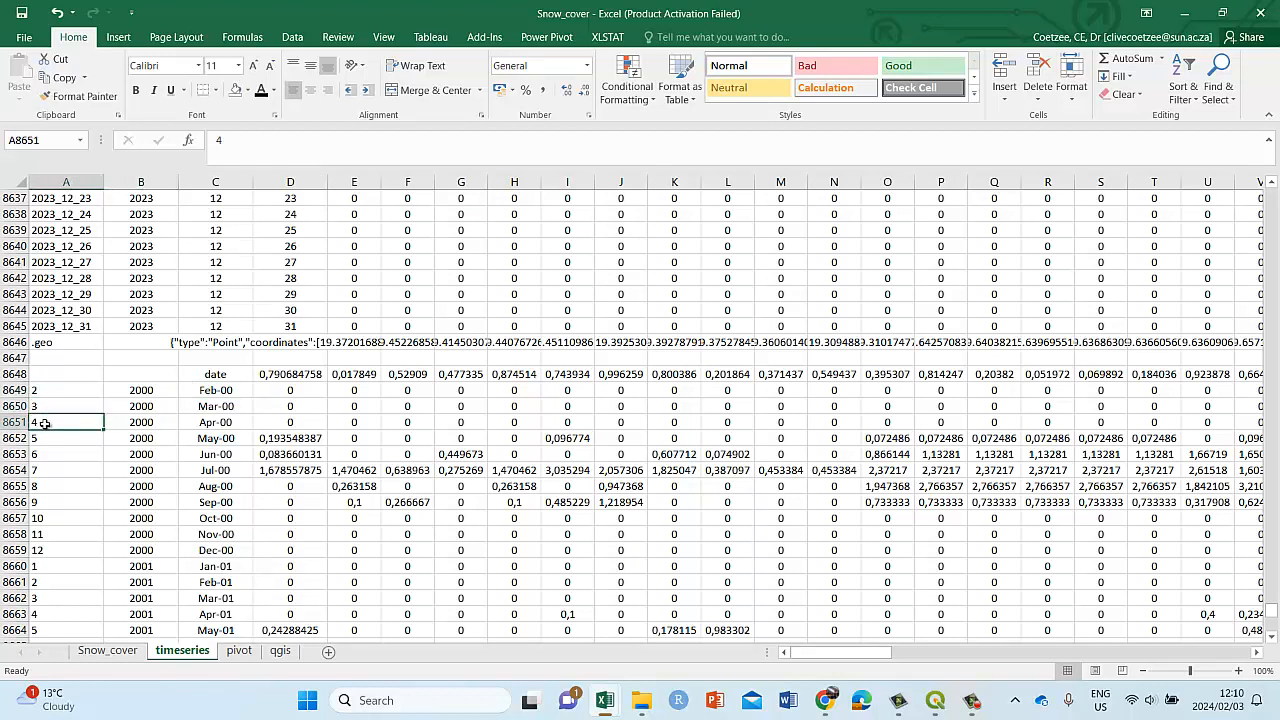
pyautogui.click(123, 423)
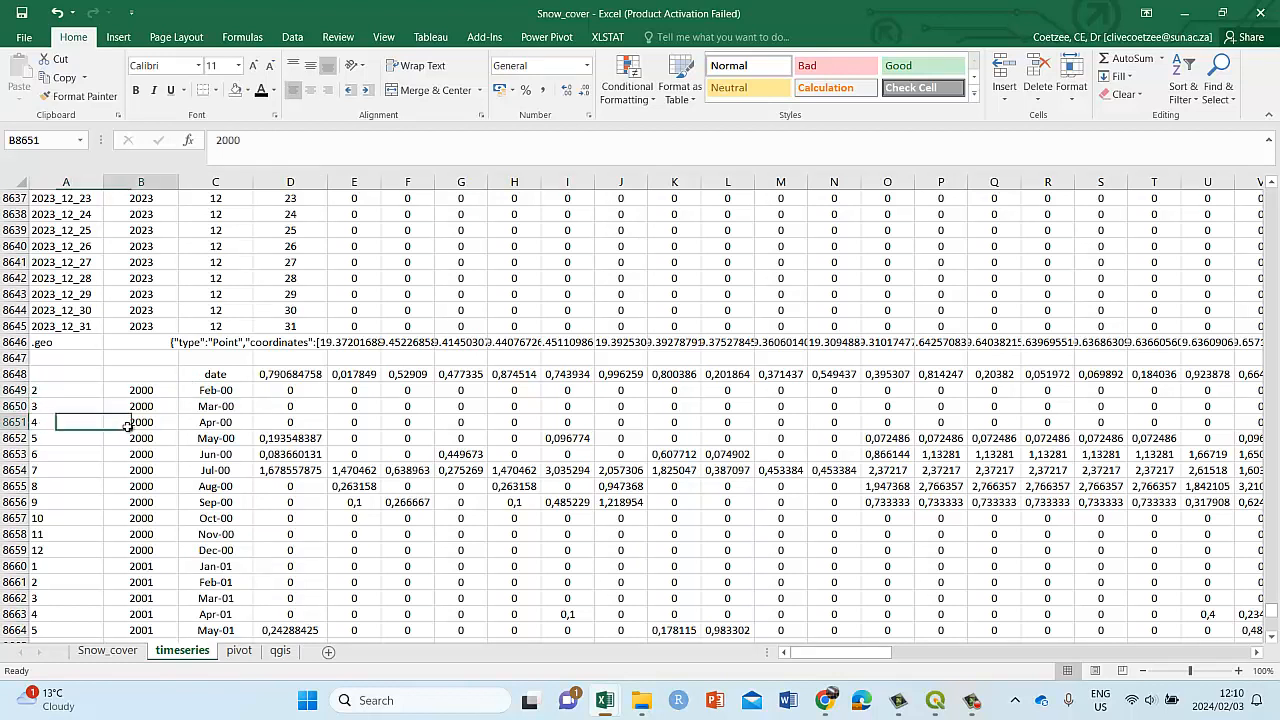
# - Open the function arguments of the Feb-00 AVERAGEIFS formula in D8649 and move the dialog clear of the first columns
pyautogui.click(285, 392)
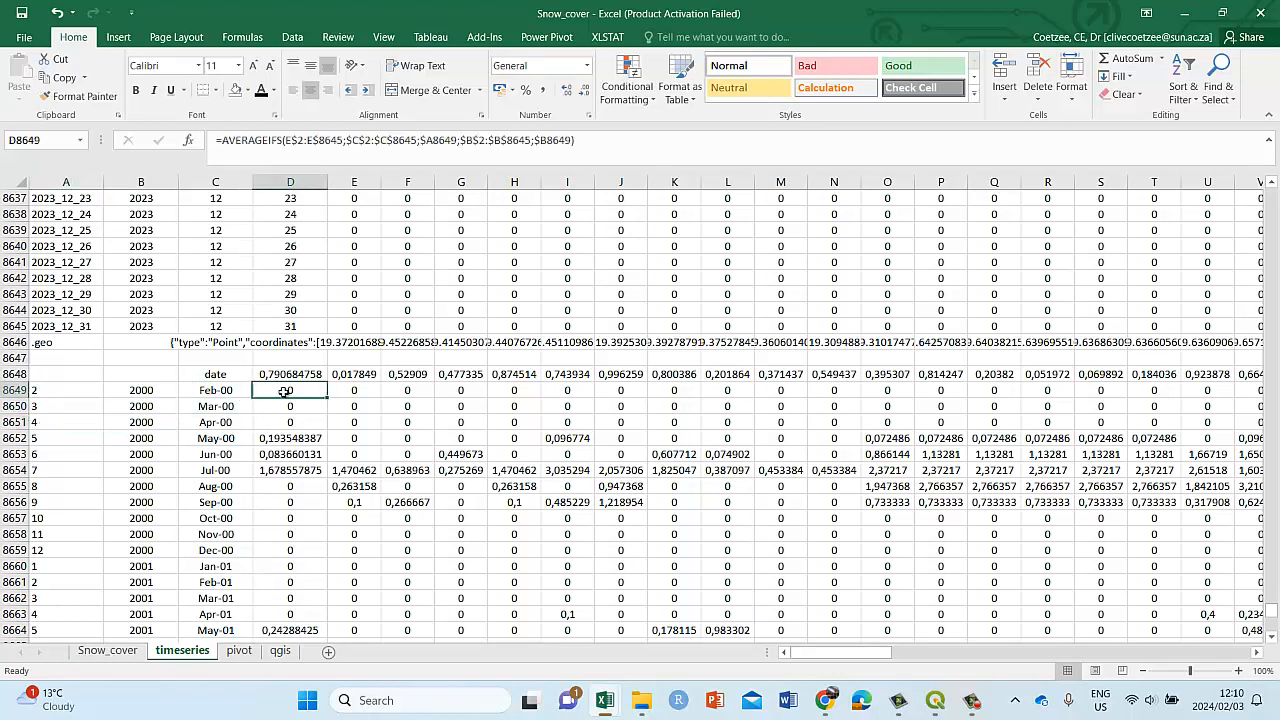
pyautogui.click(187, 140)
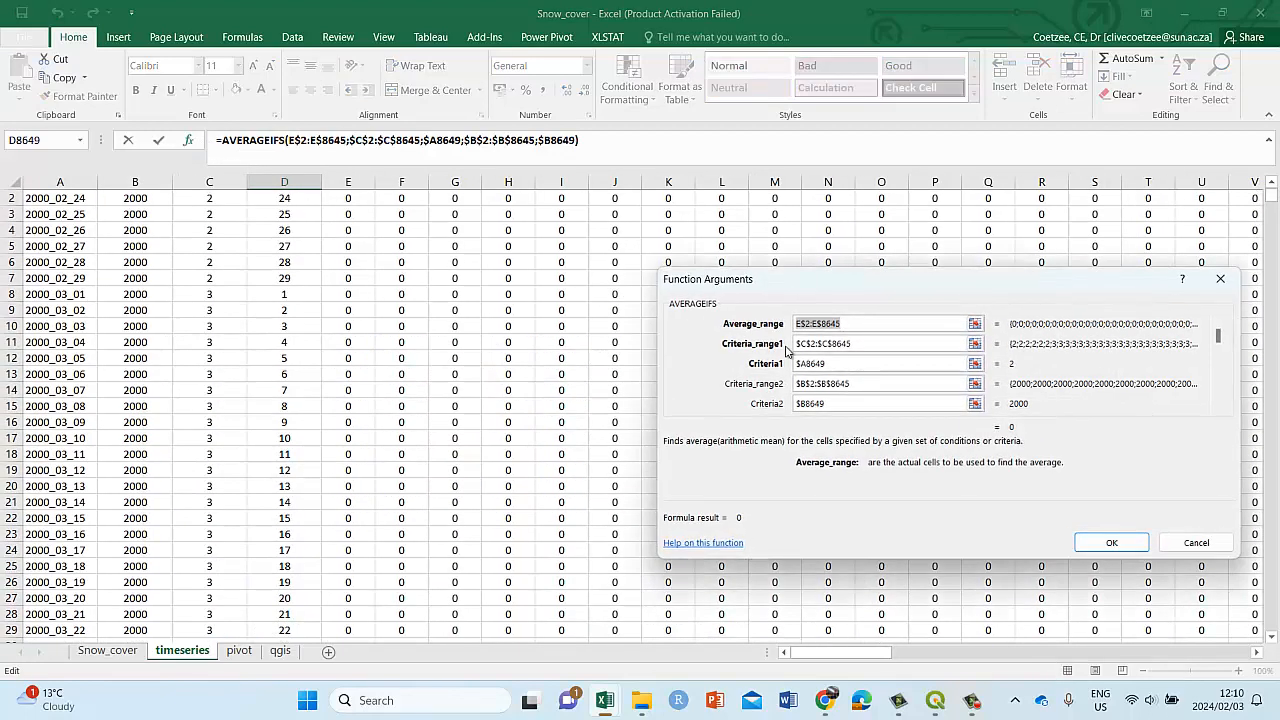
pyautogui.moveTo(808, 281); pyautogui.dragTo(688, 245)
# - Trace the AVERAGEIFS average range and the month and year criteria ranges through the daily rows down to the monthly table, and close the arguments
pyautogui.scroll(-15, 287, 412)
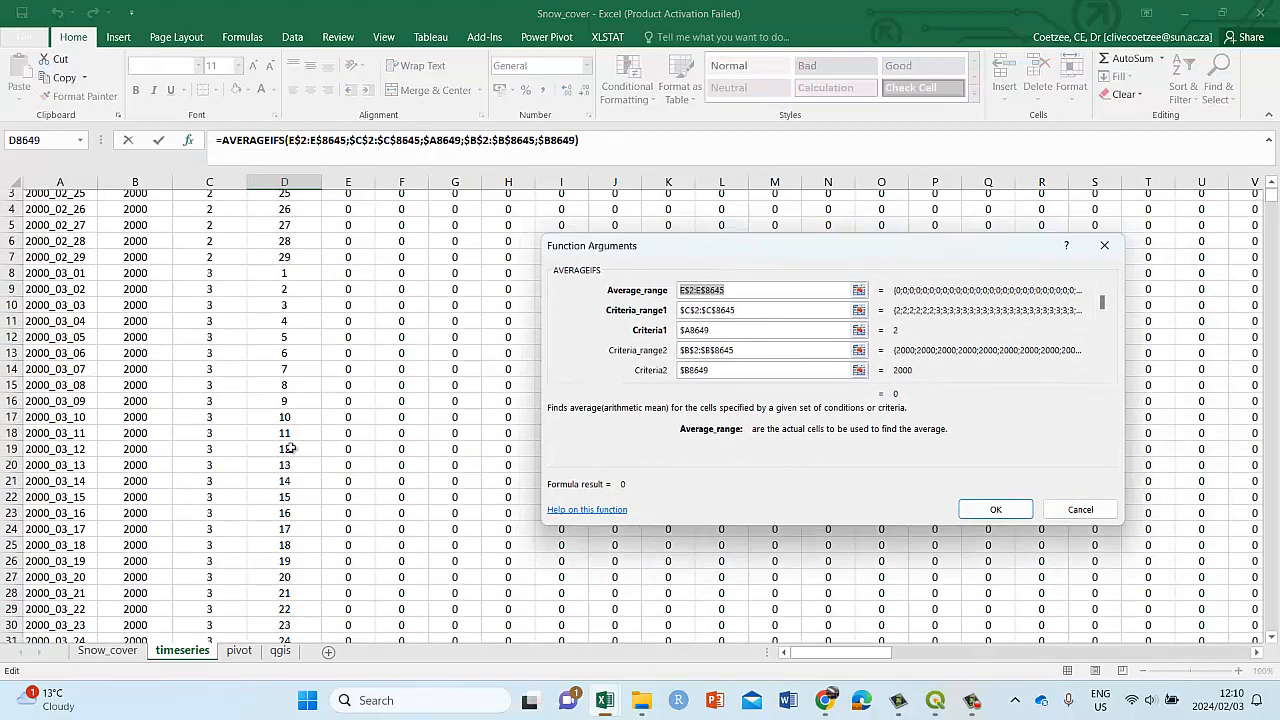
pyautogui.scroll(-20, 1276, 517)
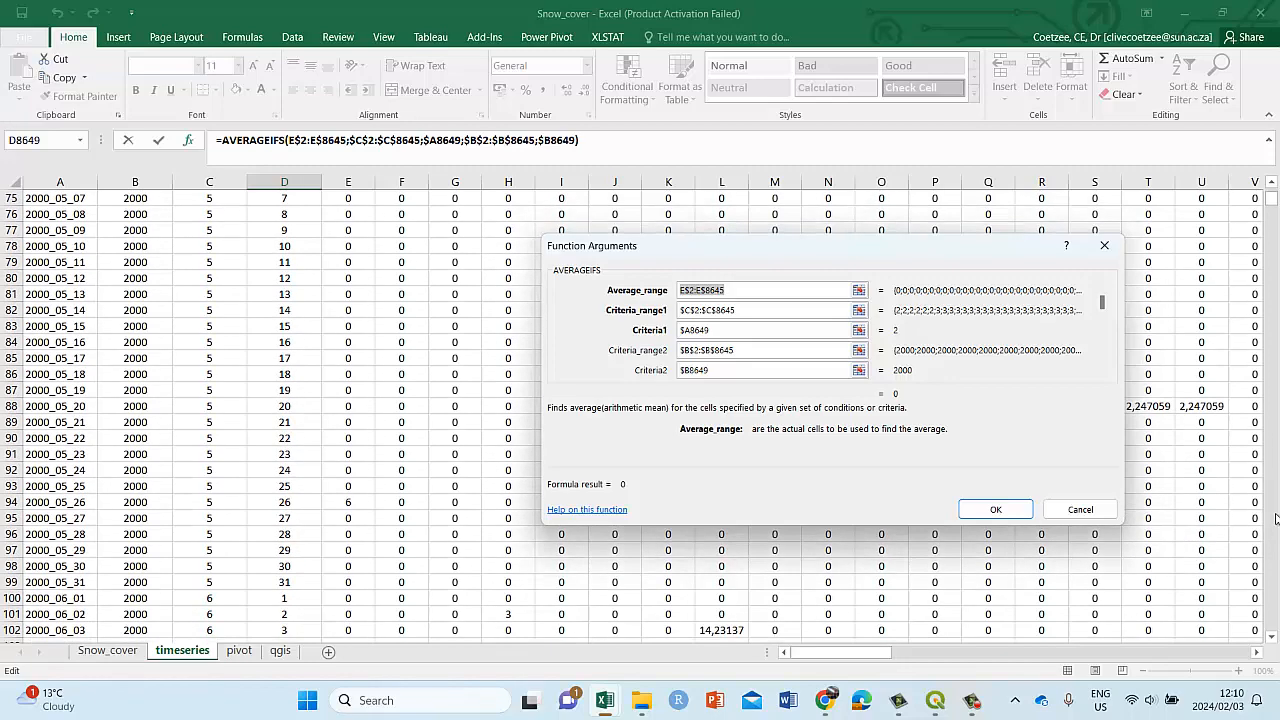
pyautogui.scroll(-20, 1276, 517)
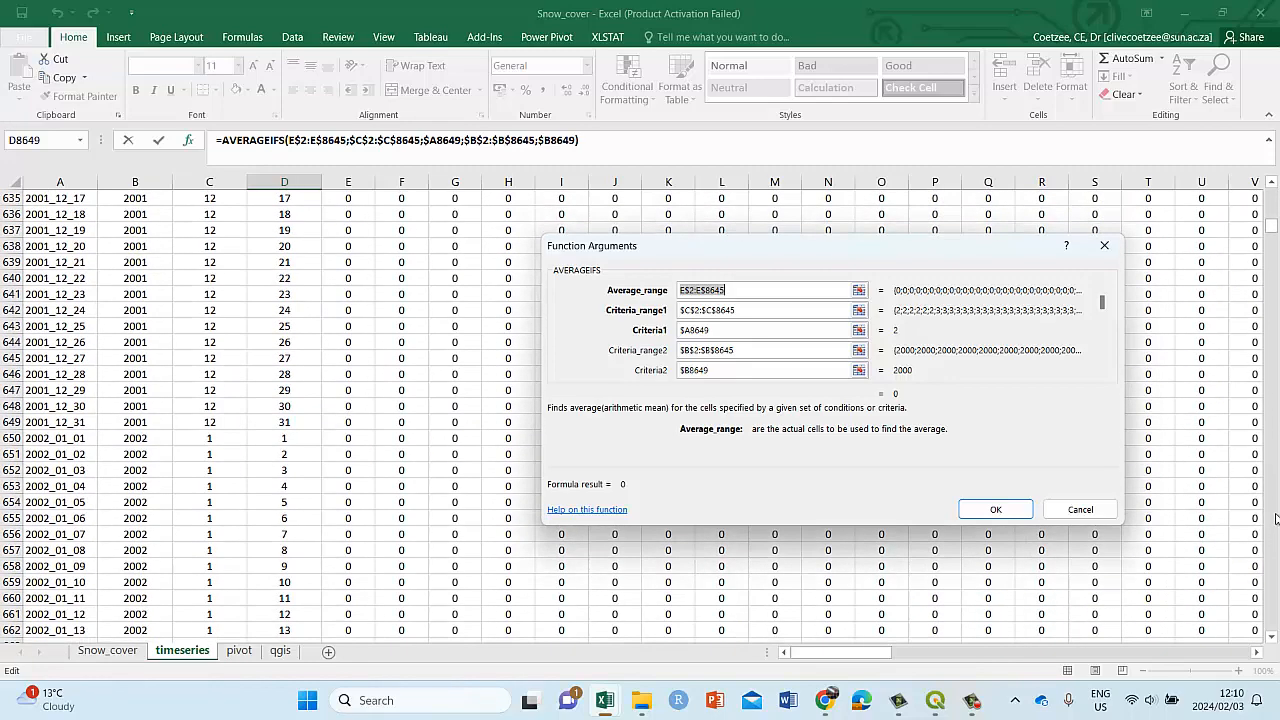
pyautogui.scroll(-20, 1276, 517)
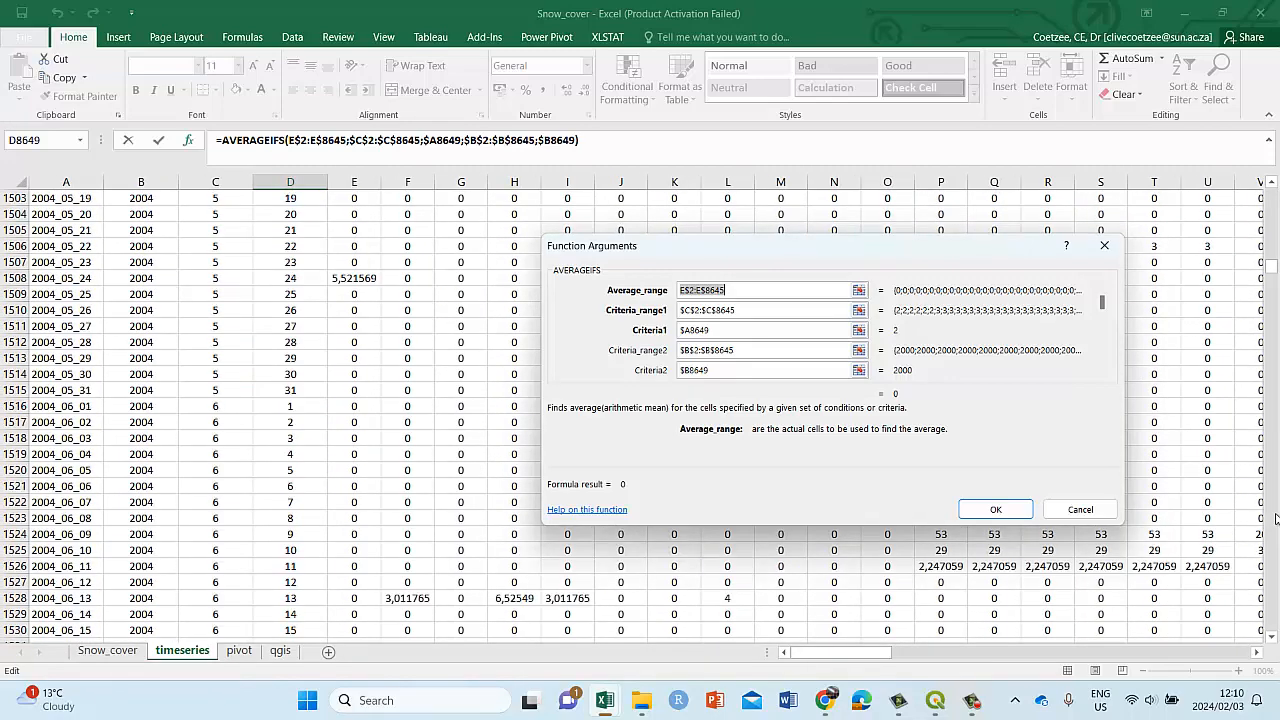
pyautogui.moveTo(1270, 278); pyautogui.dragTo(1240, 631)
pyautogui.scroll(20, 268, 400)
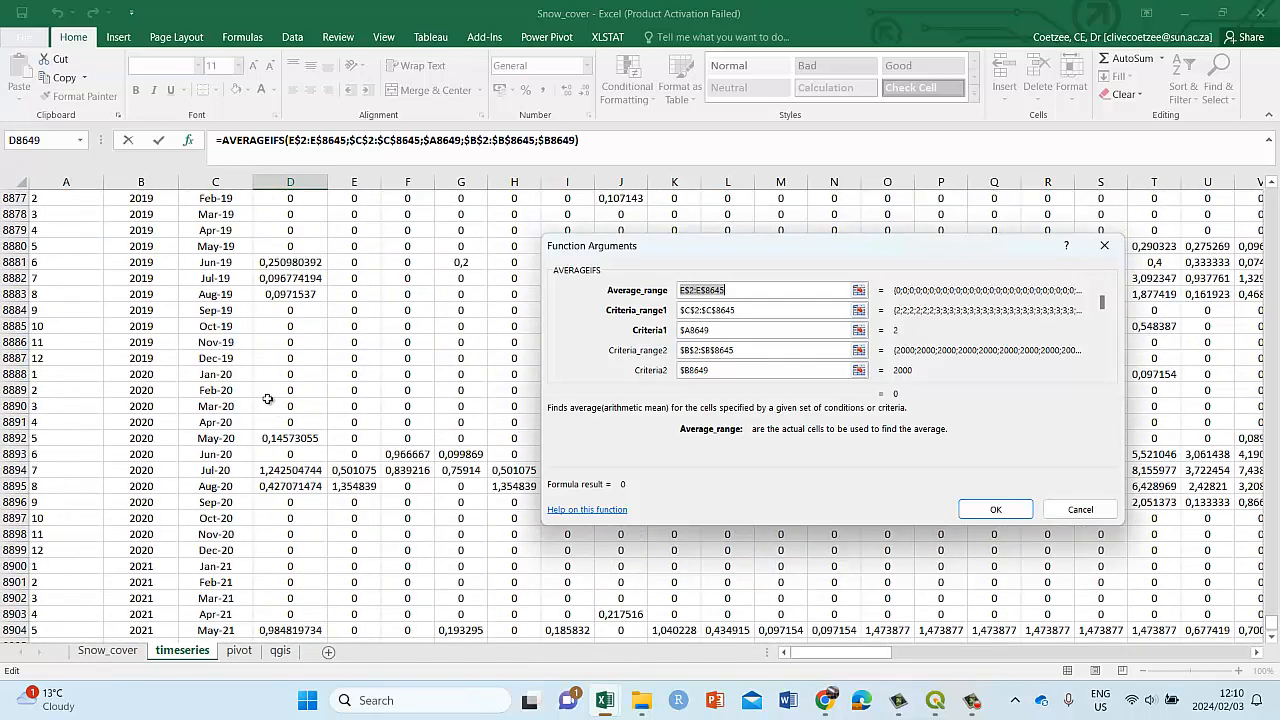
pyautogui.scroll(20, 256, 363)
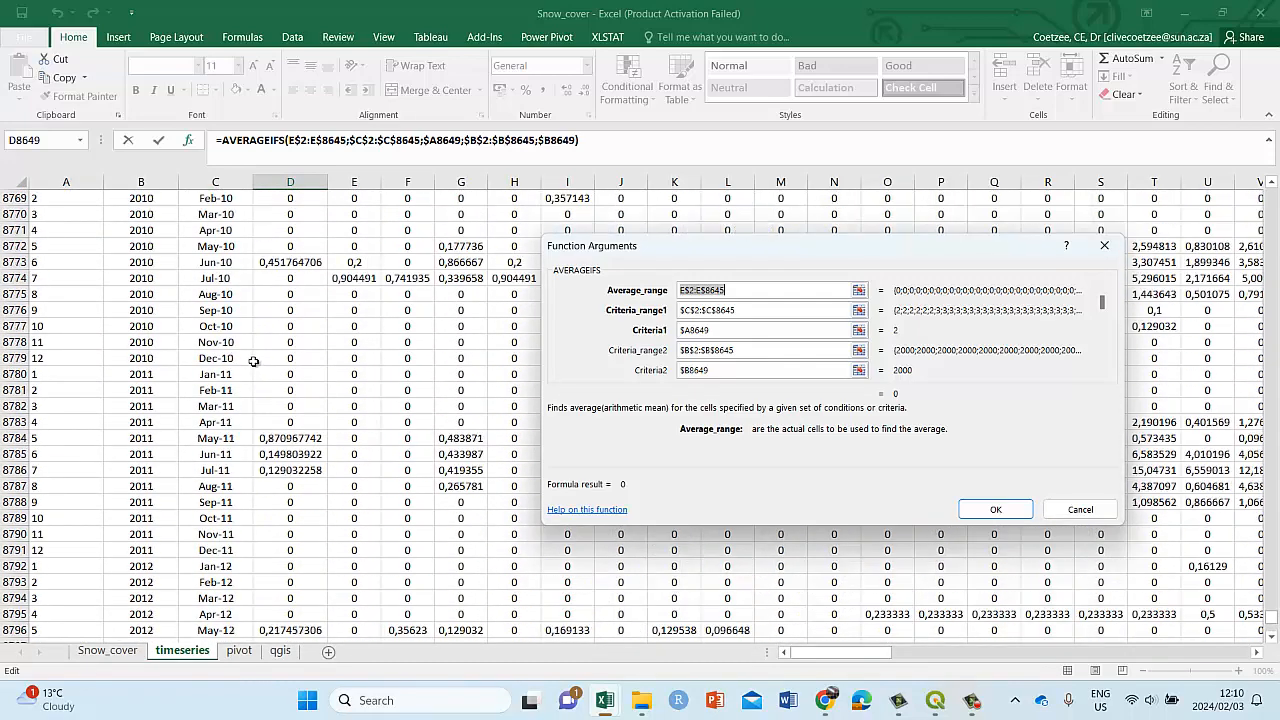
pyautogui.scroll(10, 288, 331)
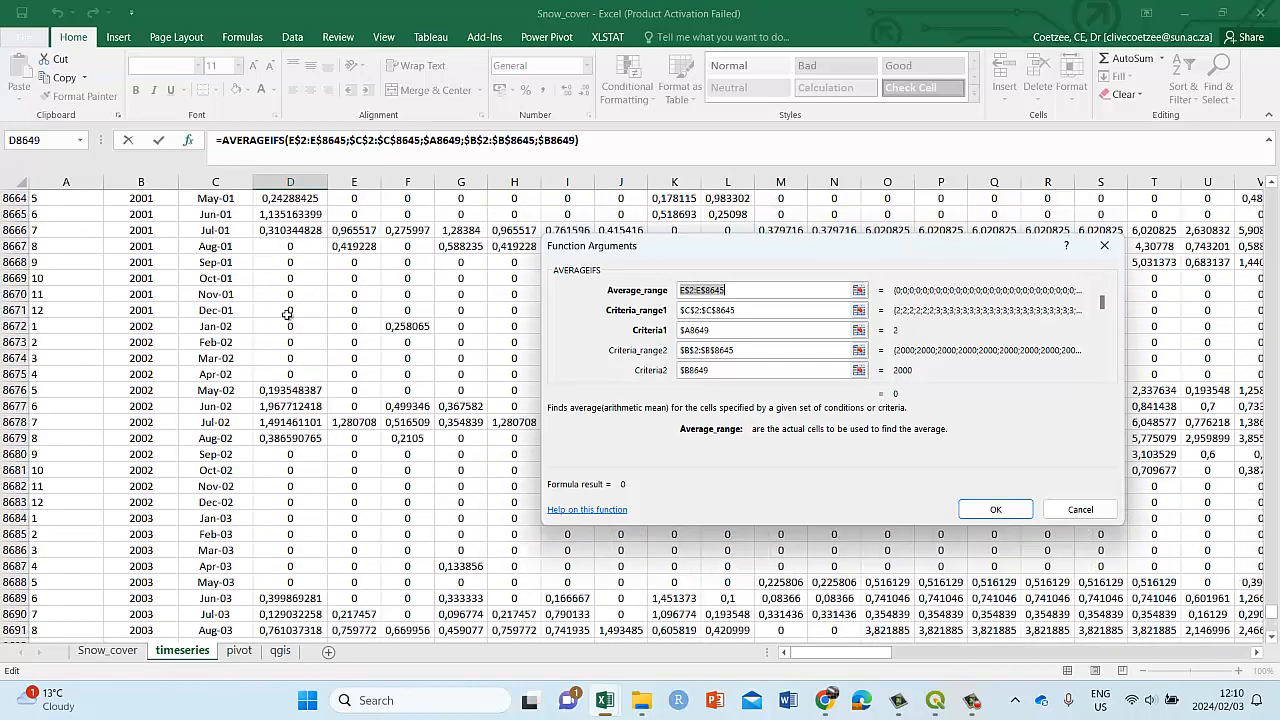
pyautogui.scroll(13, 1277, 257)
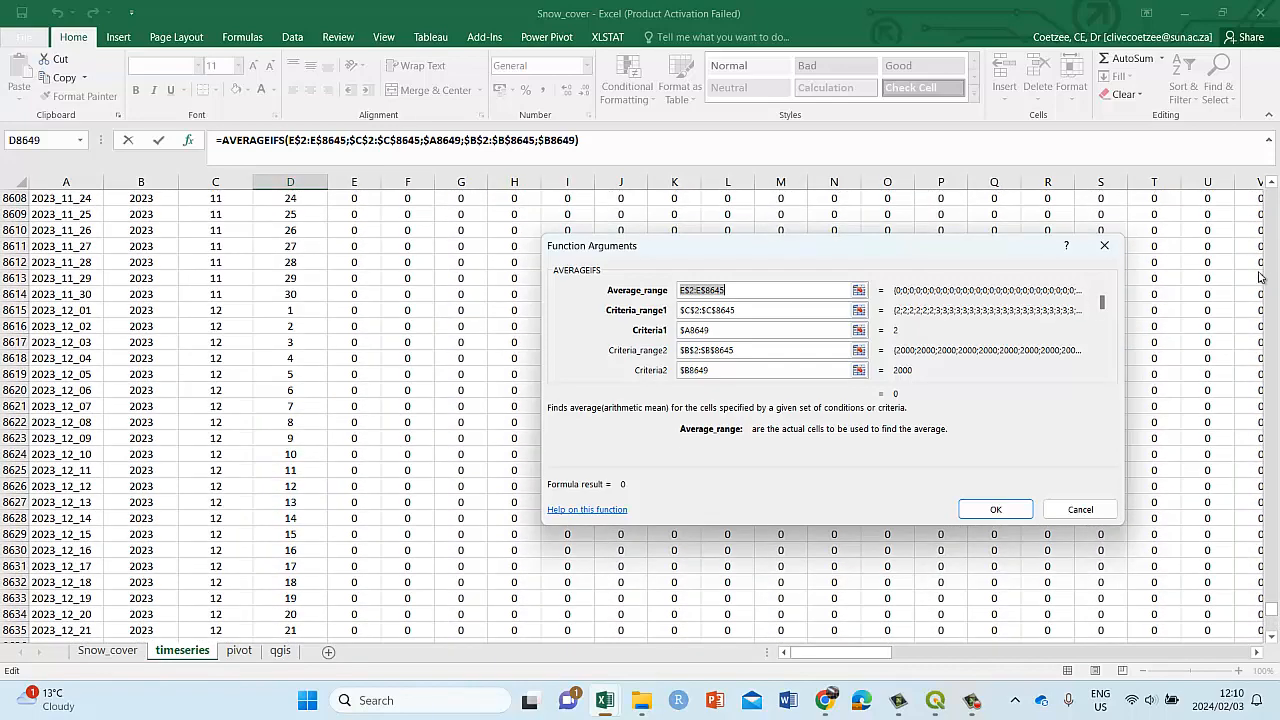
pyautogui.scroll(-6, 1262, 540)
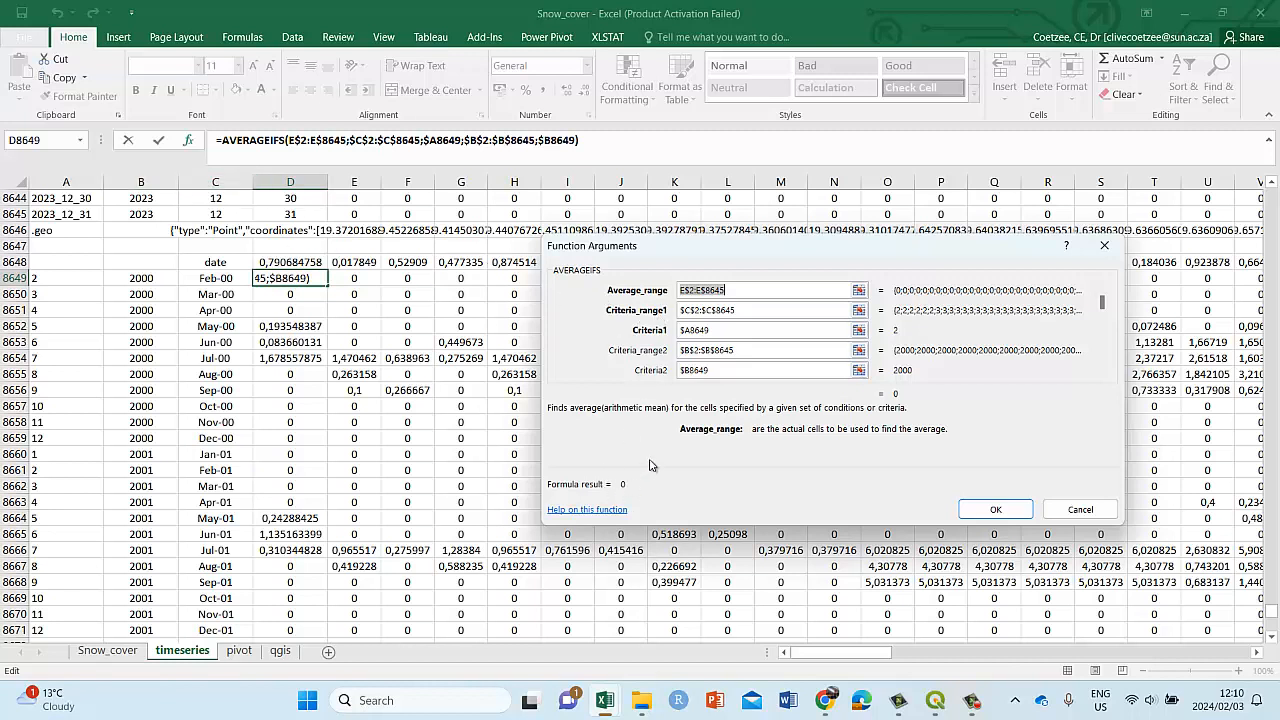
pyautogui.click(995, 509)
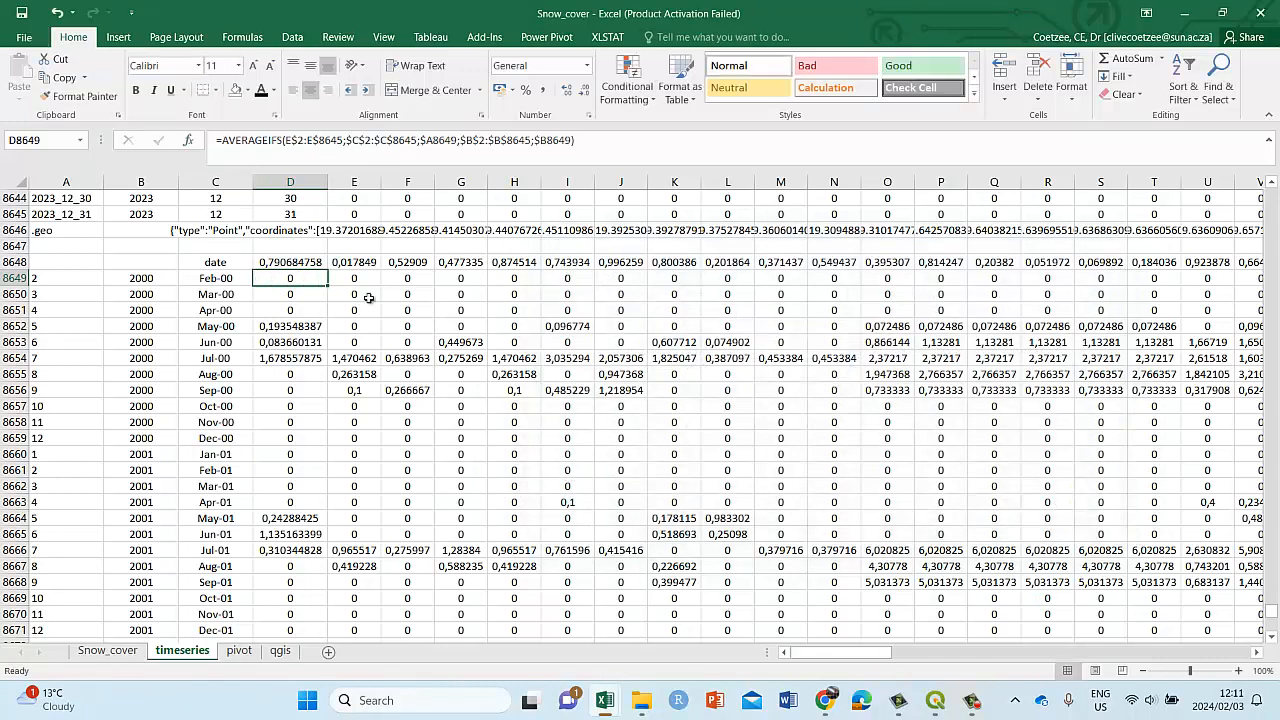
# - Examine the Feb-00 date, the headers in row 8648 and the average formulas beneath them across columns D to F
pyautogui.click(227, 278)
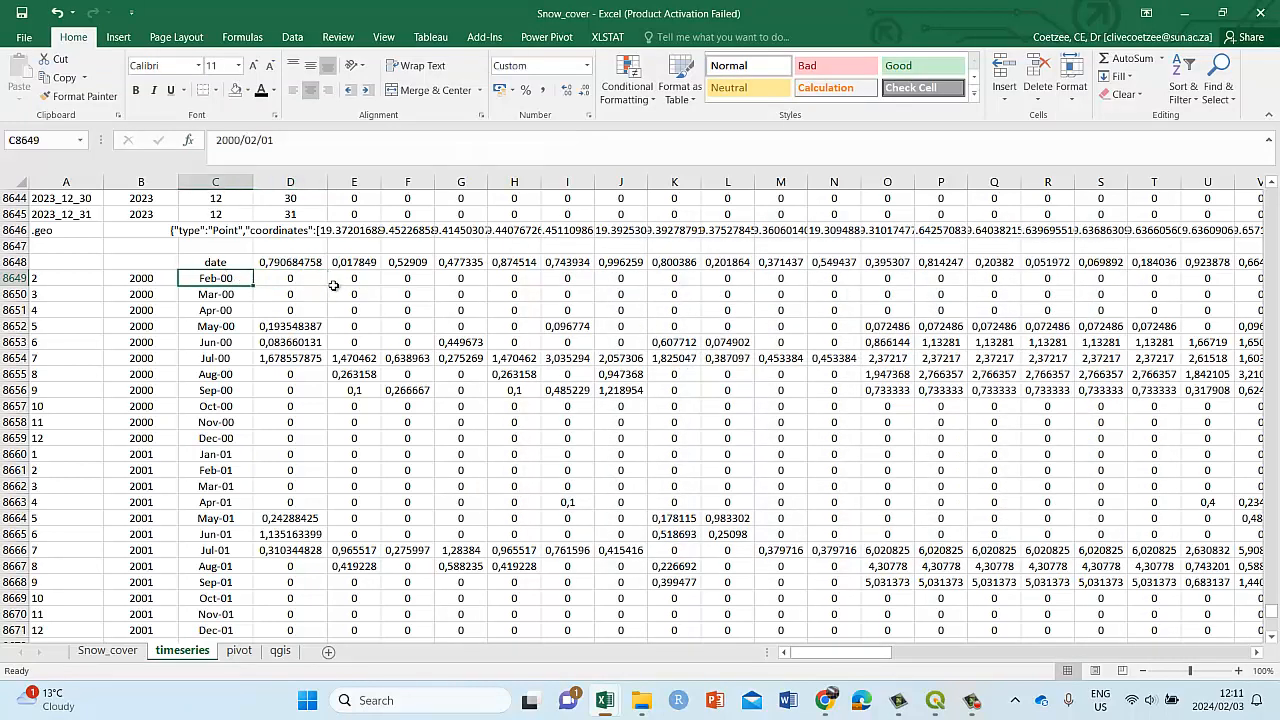
pyautogui.click(315, 266)
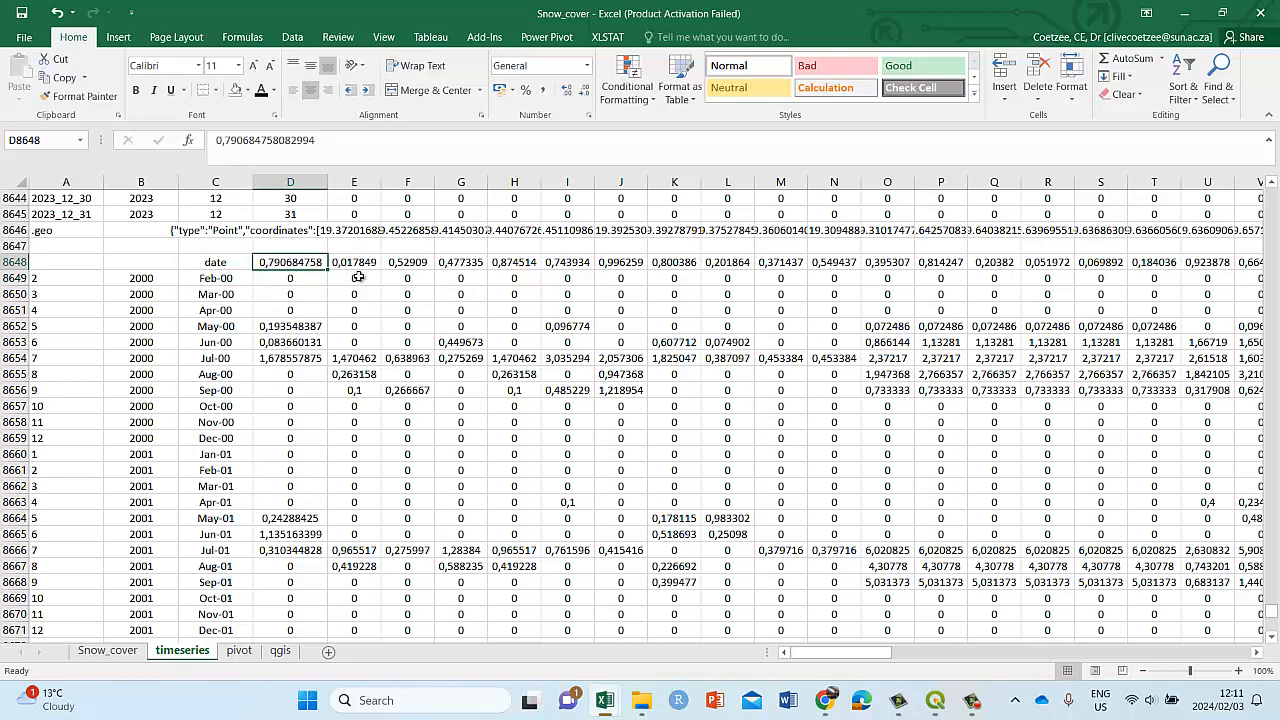
pyautogui.click(358, 277)
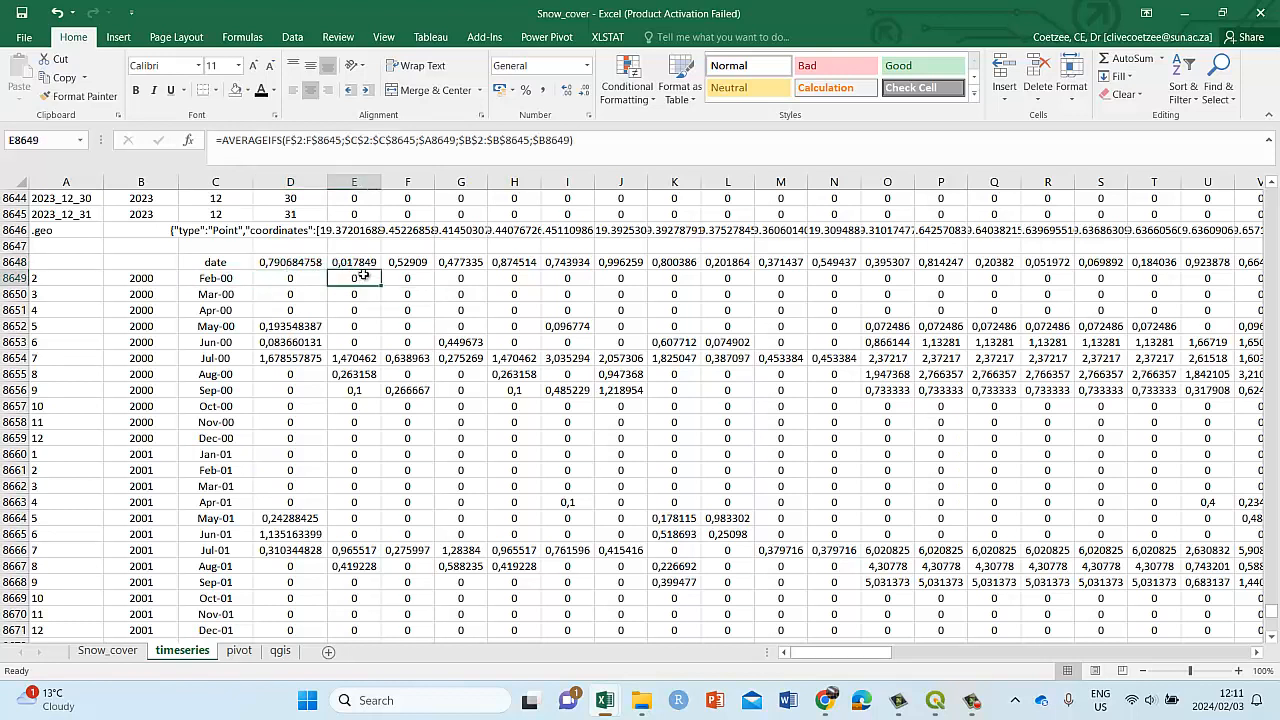
pyautogui.click(372, 265)
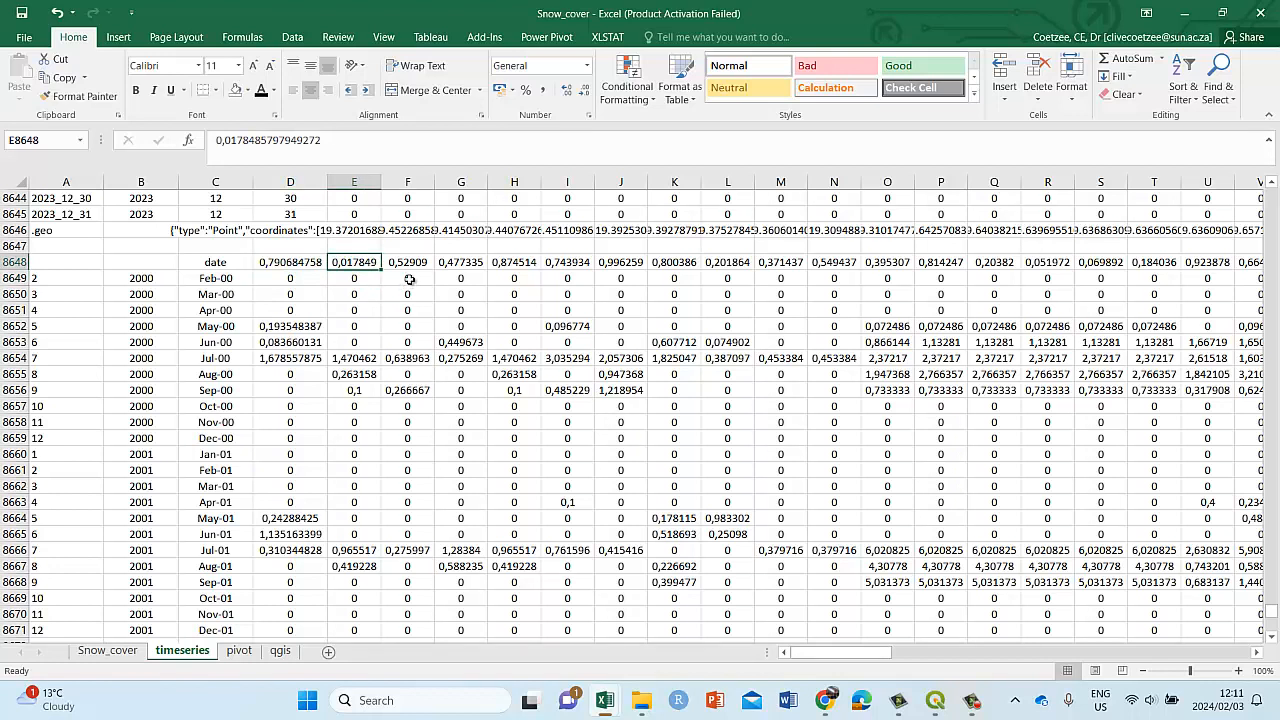
pyautogui.click(409, 279)
pyautogui.click(408, 263)
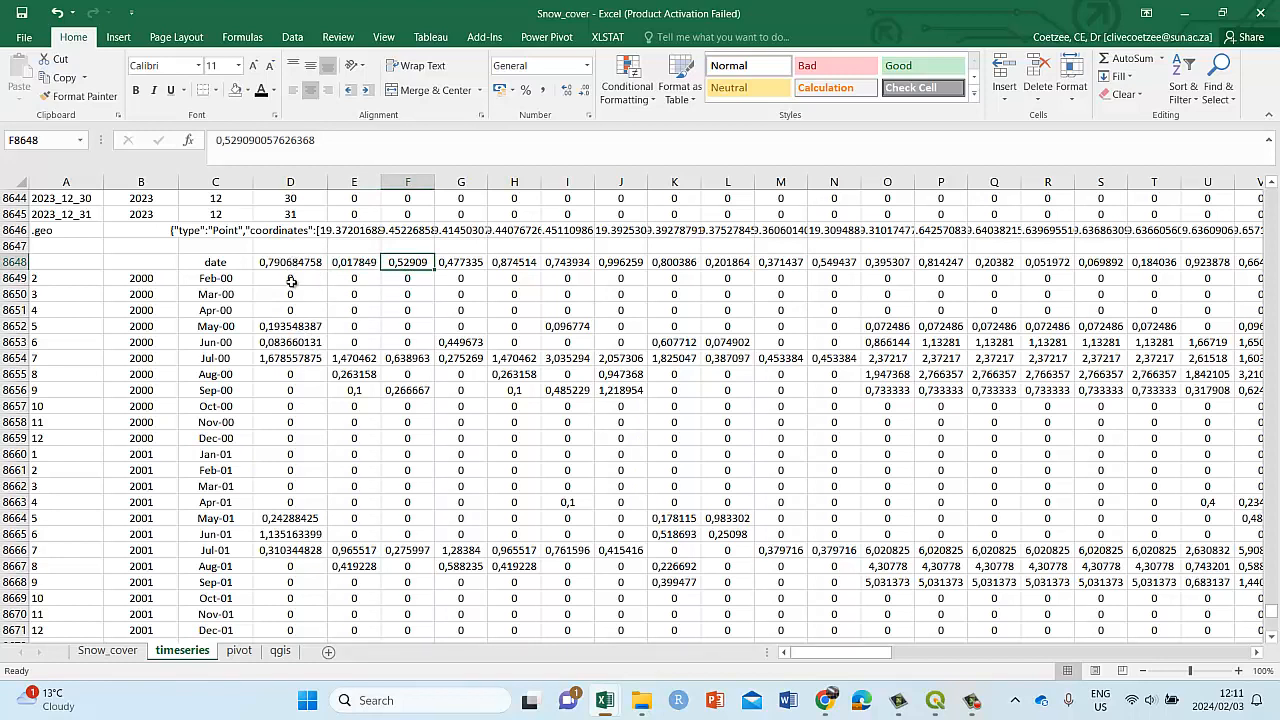
# - Compare the May 2000 average of the first series on the pivot sheet with the May-00 AVERAGEIFS result in D8652 on the timeseries sheet
pyautogui.click(239, 651)
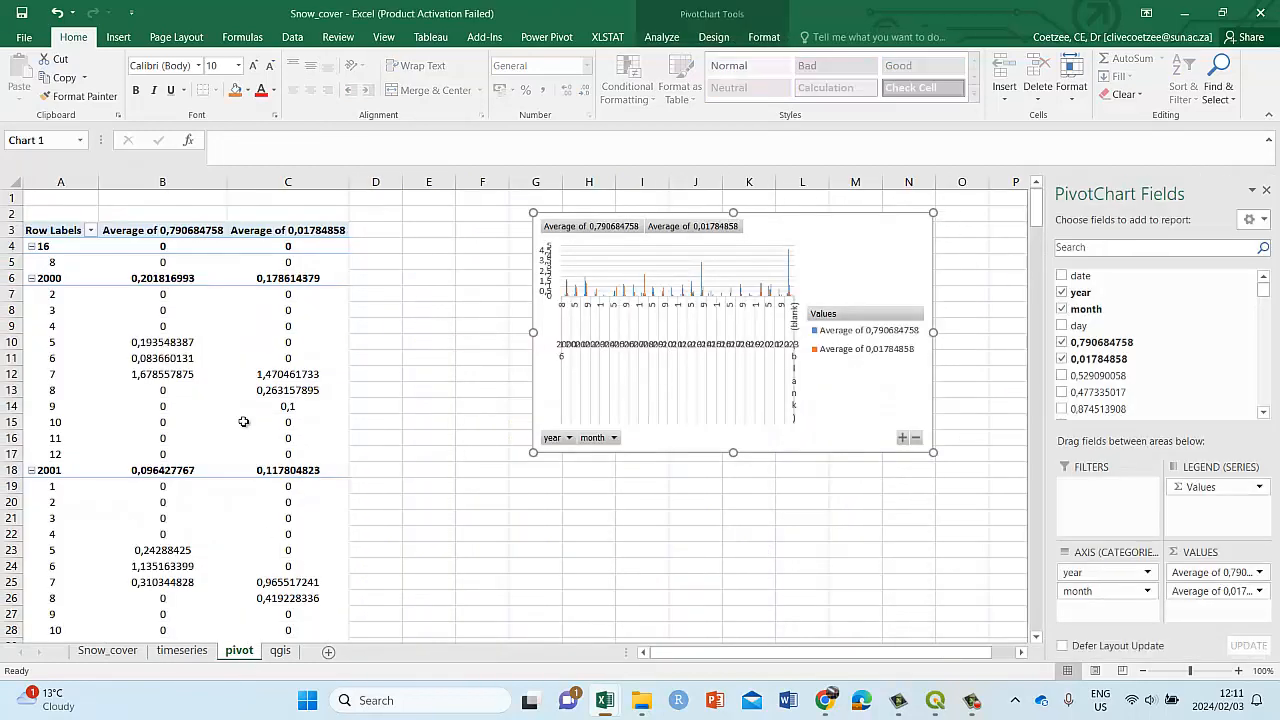
pyautogui.click(163, 344)
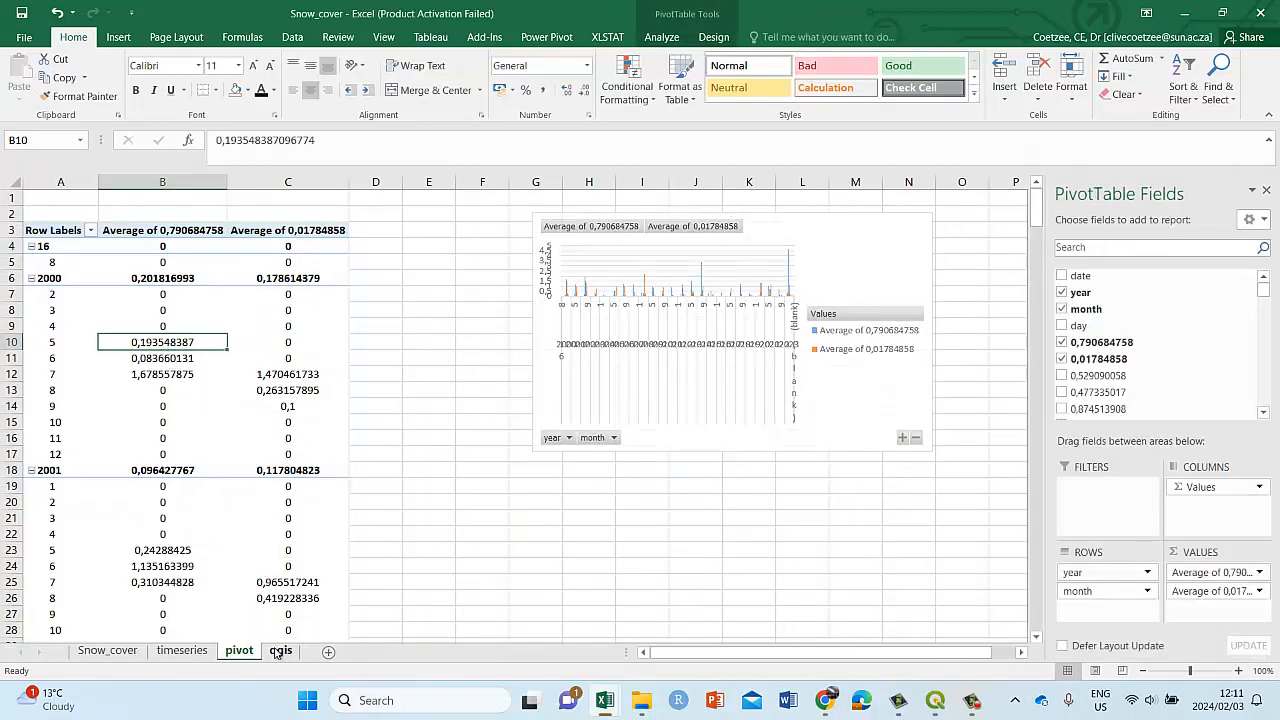
pyautogui.click(279, 651)
pyautogui.click(184, 651)
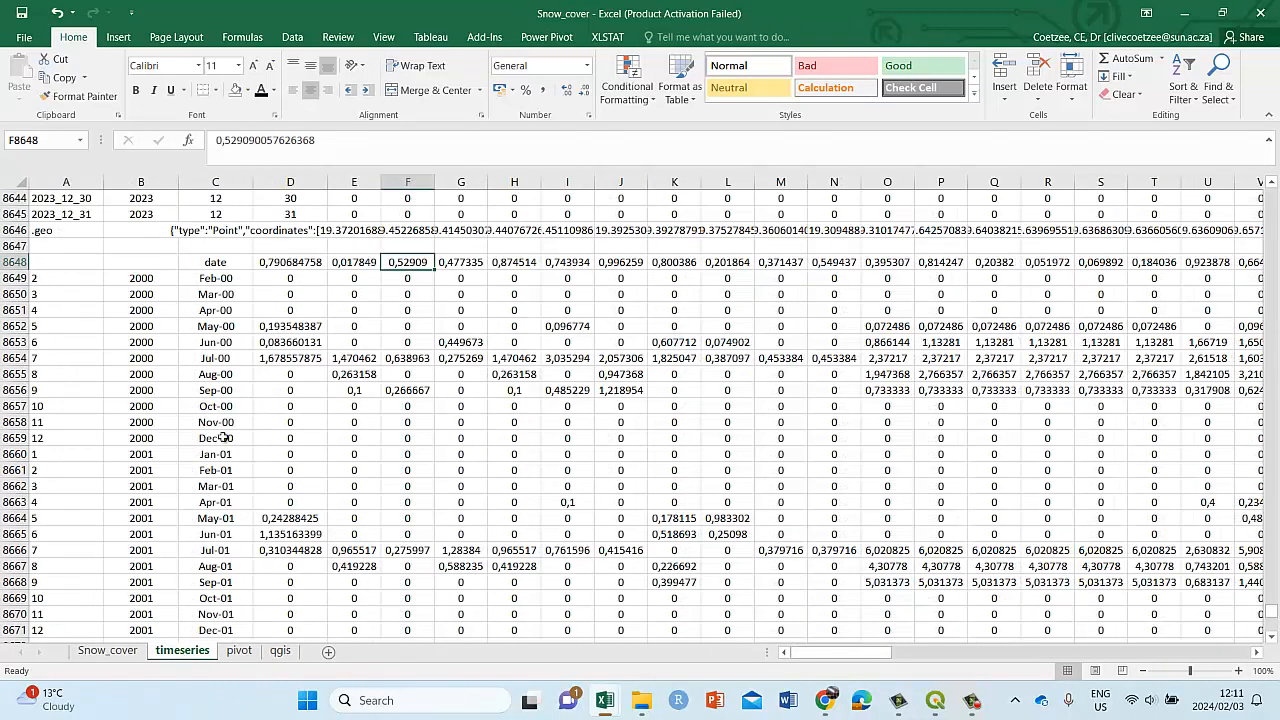
pyautogui.click(275, 330)
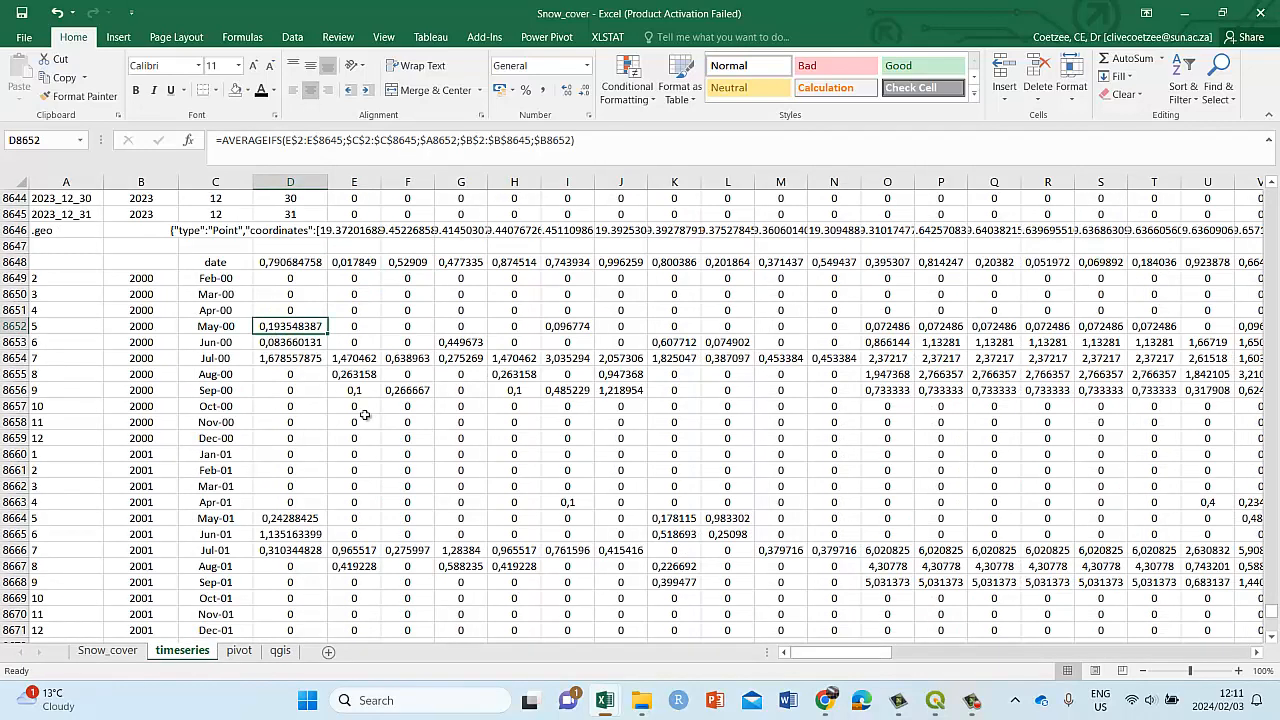
# - Select the whole monthly table on the timeseries sheet, from the date header in C8648 to CY8935
pyautogui.click(14, 262)
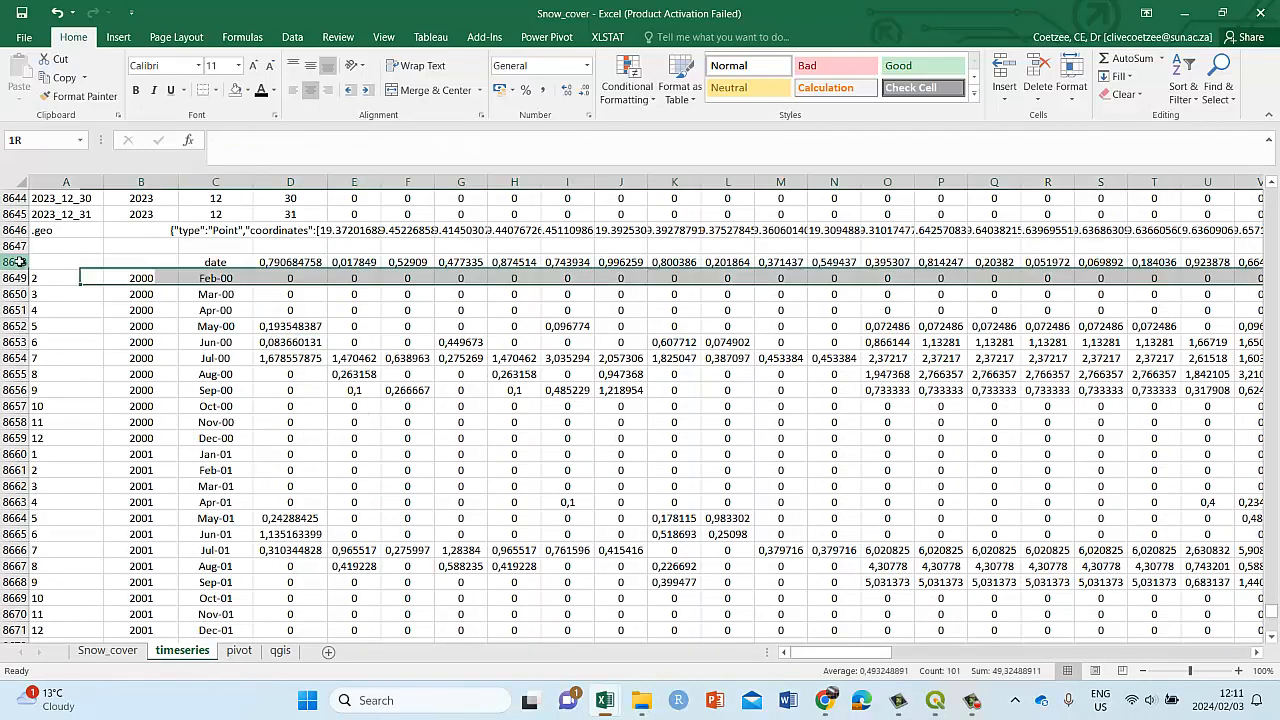
pyautogui.click(236, 264)
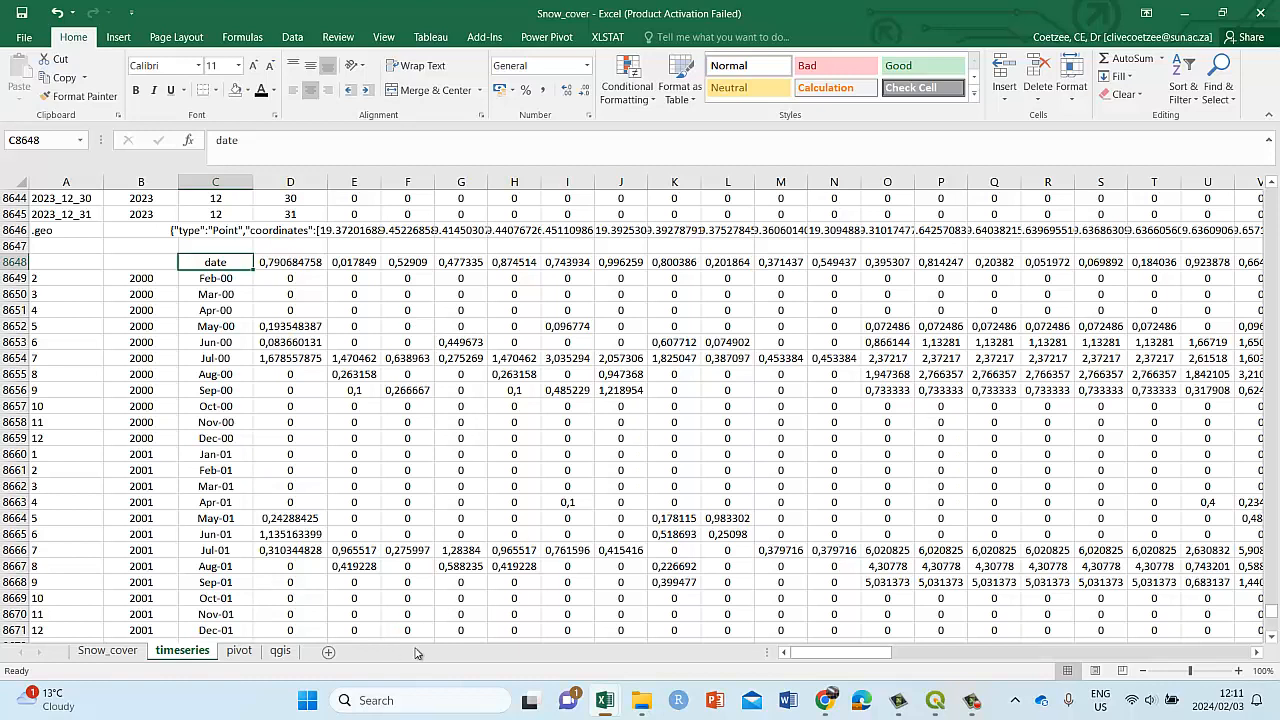
pyautogui.moveTo(822, 658); pyautogui.dragTo(1185, 655)
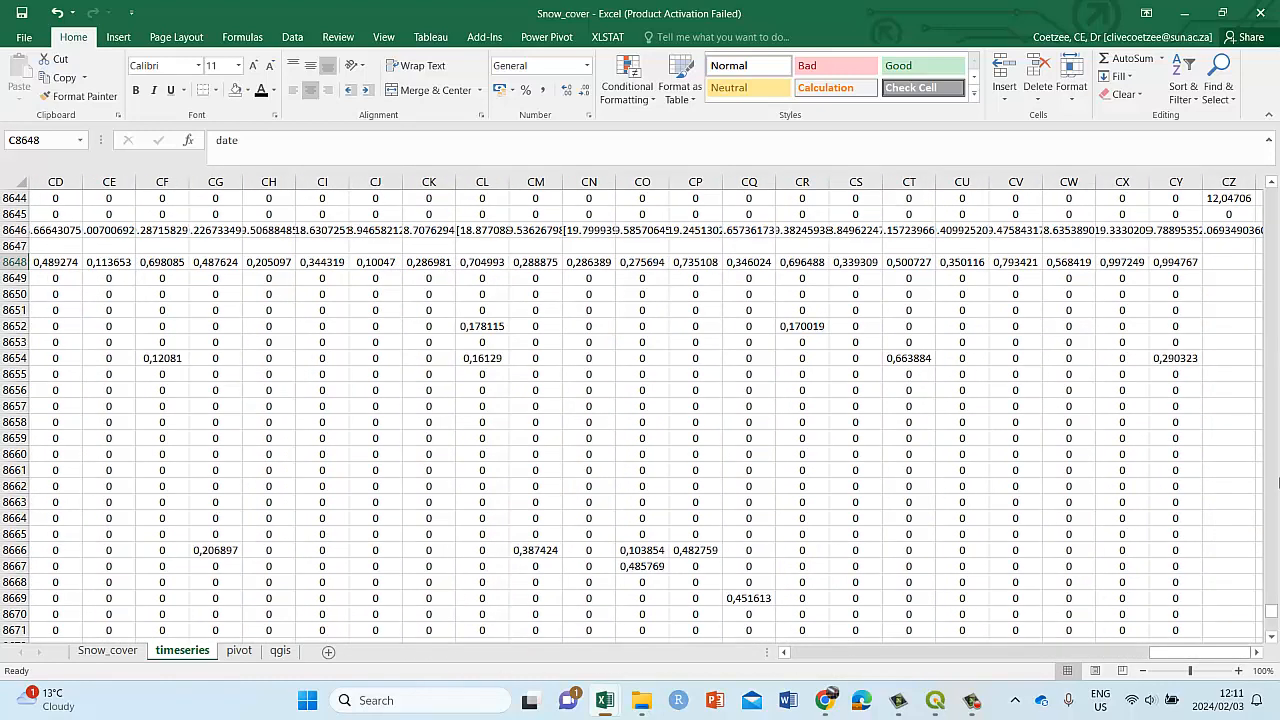
pyautogui.moveTo(1272, 610); pyautogui.dragTo(1272, 625)
pyautogui.keyDown('shift'); pyautogui.click(1177, 599); pyautogui.keyUp('shift')
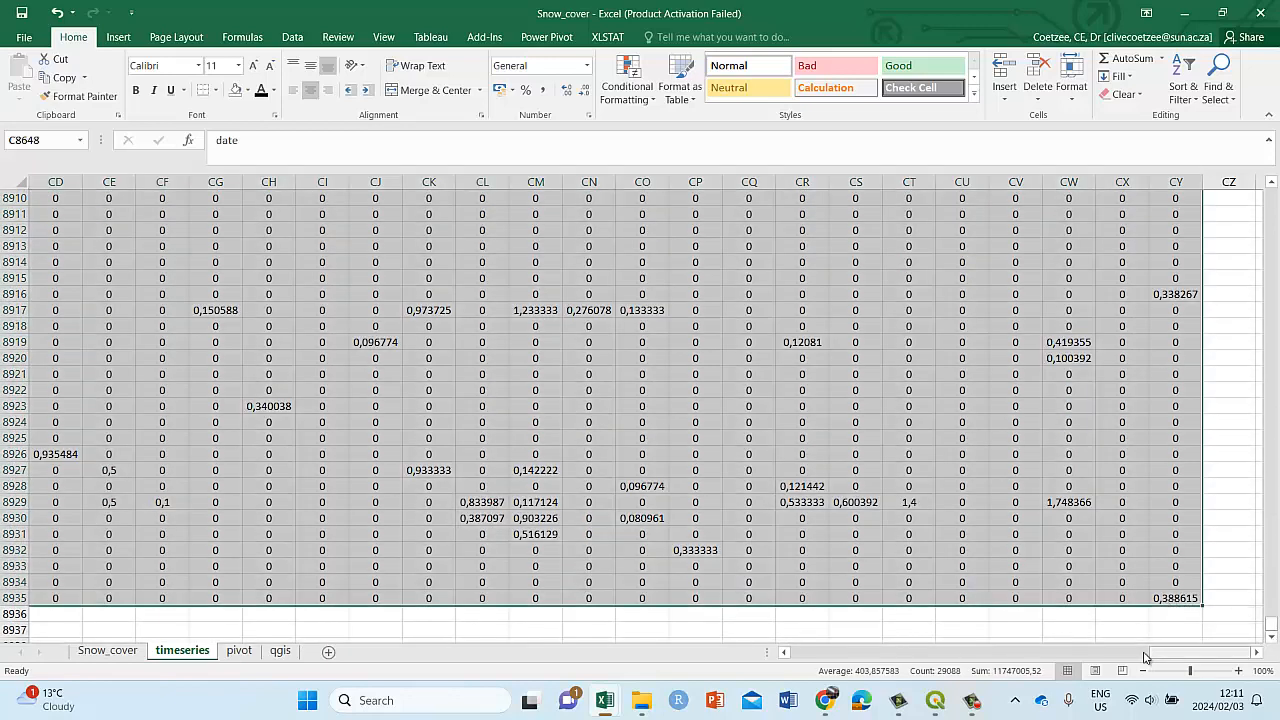
pyautogui.moveTo(1165, 655); pyautogui.dragTo(743, 658)
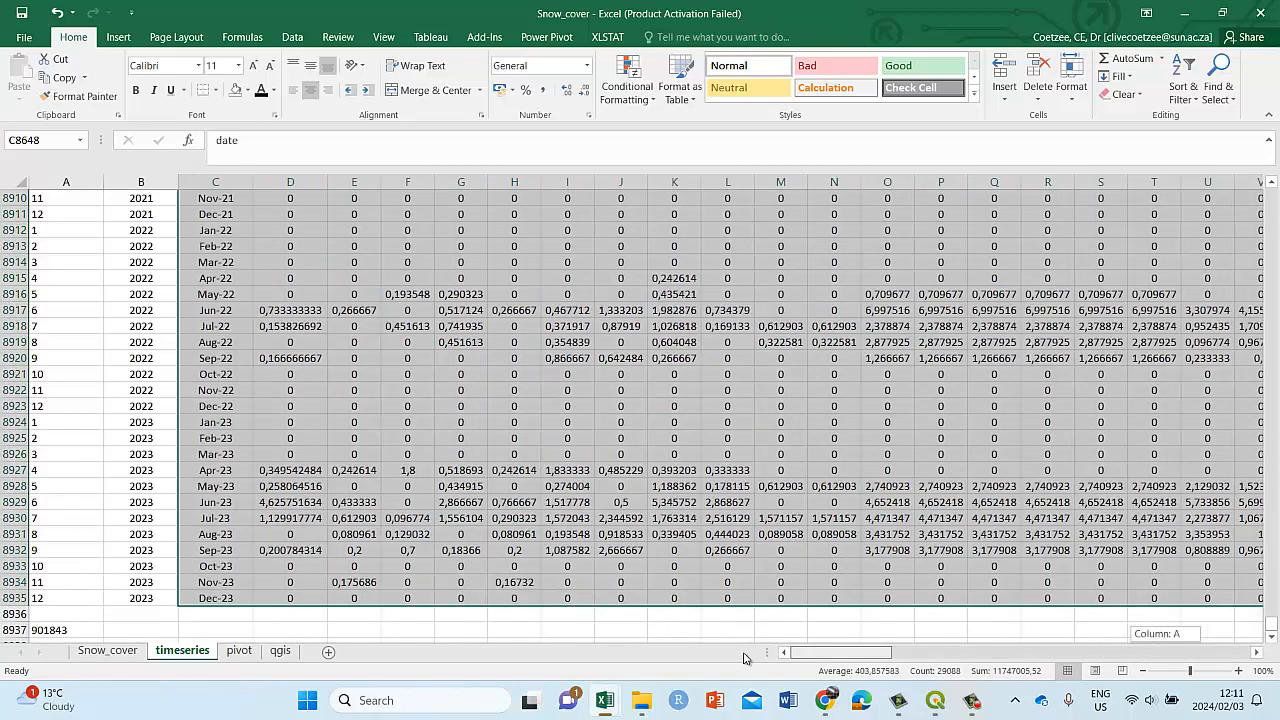
# - Insert a PivotChart with PivotTable on a new worksheet from the selected monthly range timeseries!$C$8648:$CY$8935
pyautogui.click(239, 651)
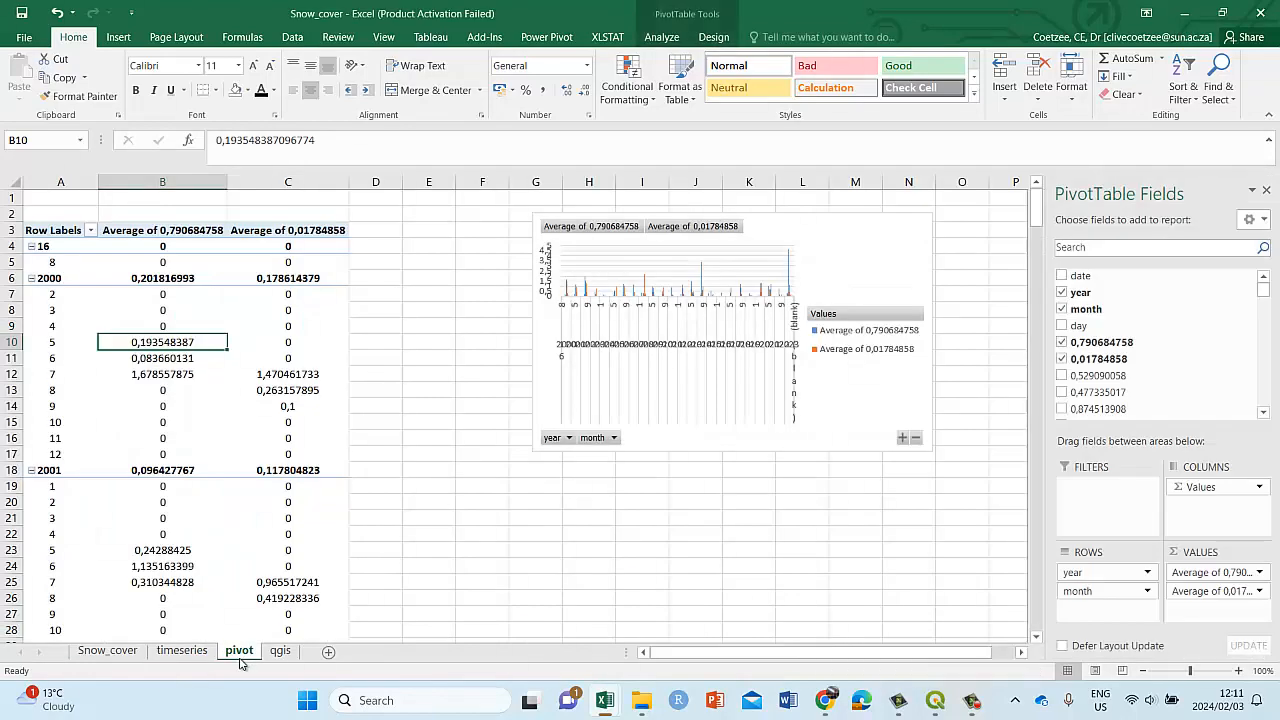
pyautogui.click(182, 651)
pyautogui.scroll(-1, 251, 335)
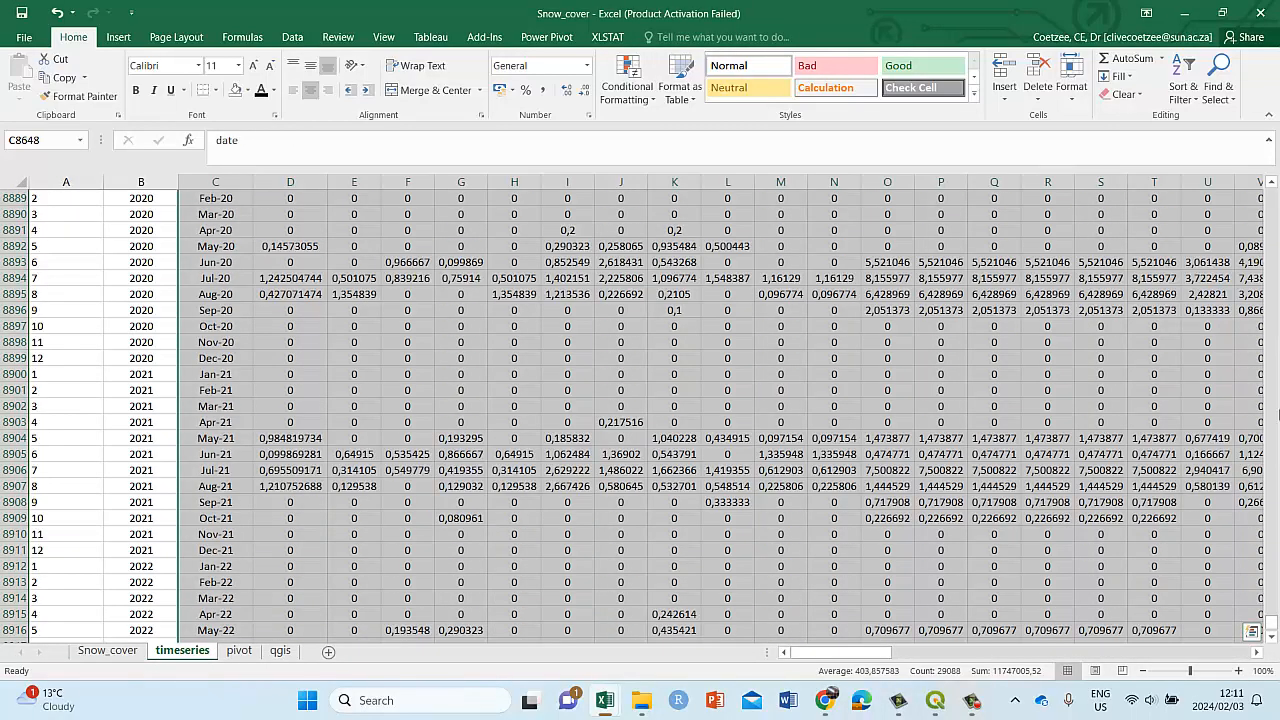
pyautogui.scroll(4, 700, 400)
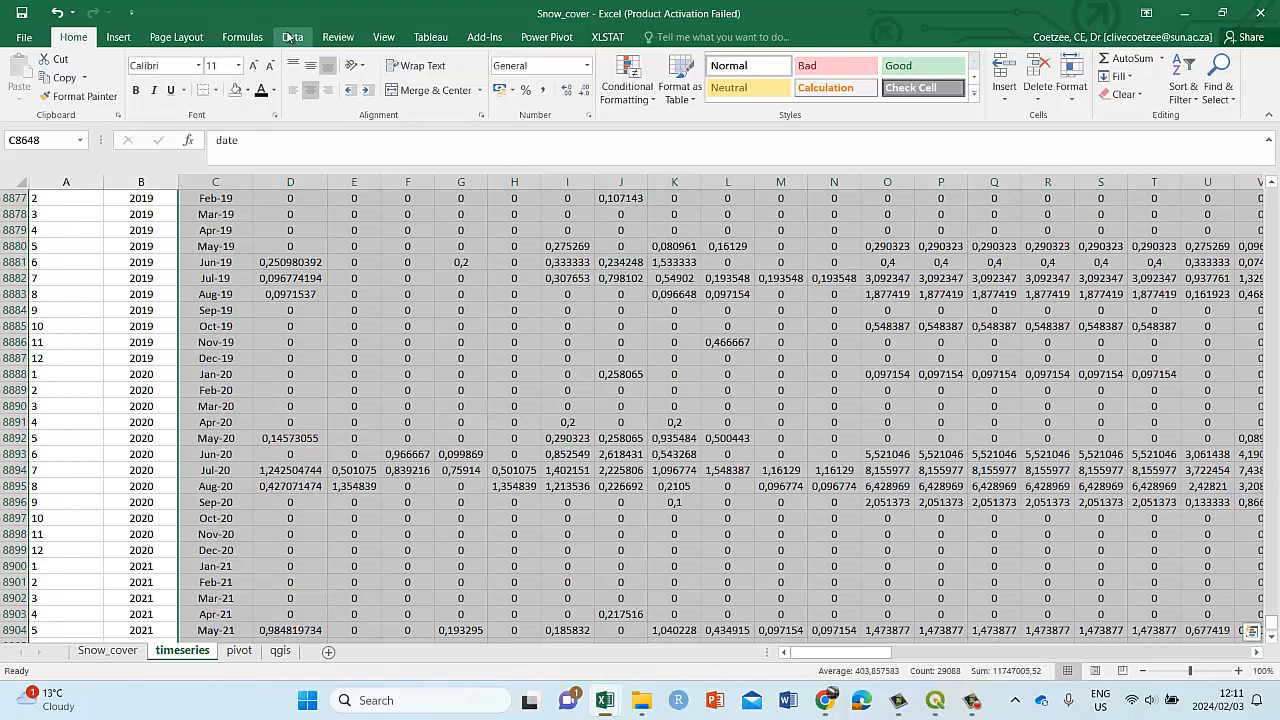
pyautogui.click(291, 37)
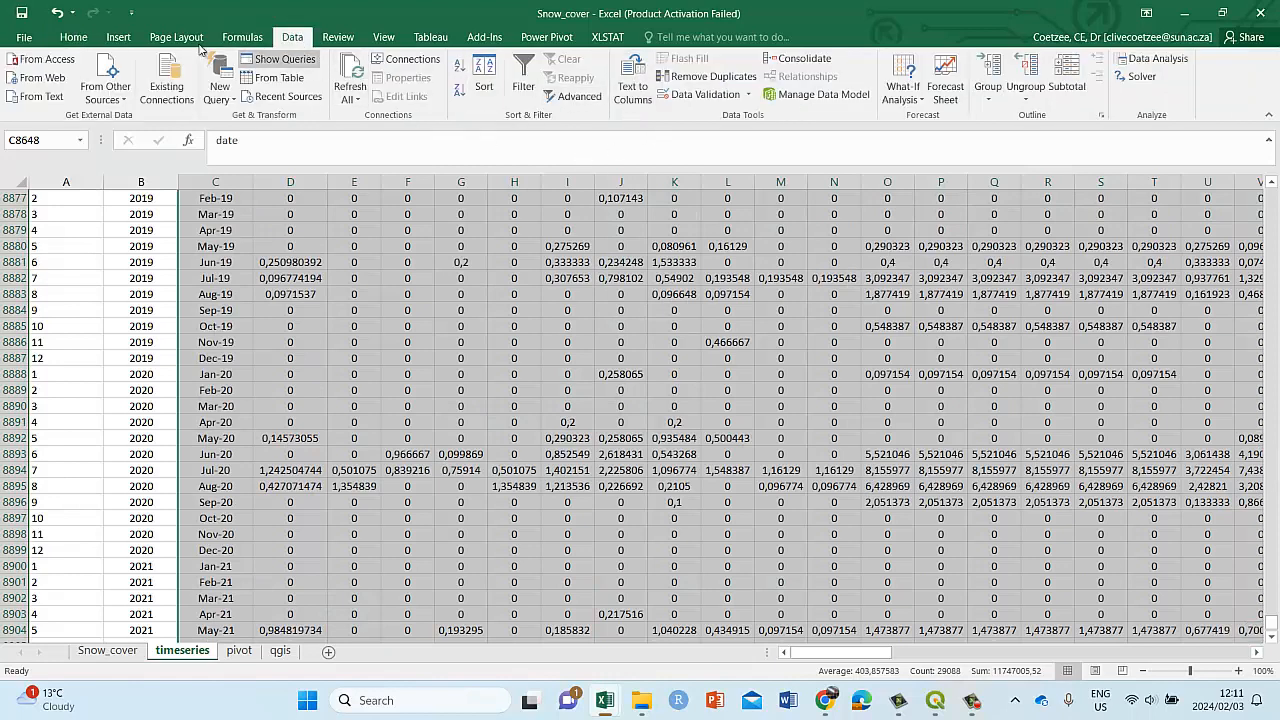
pyautogui.click(118, 37)
pyautogui.click(689, 98)
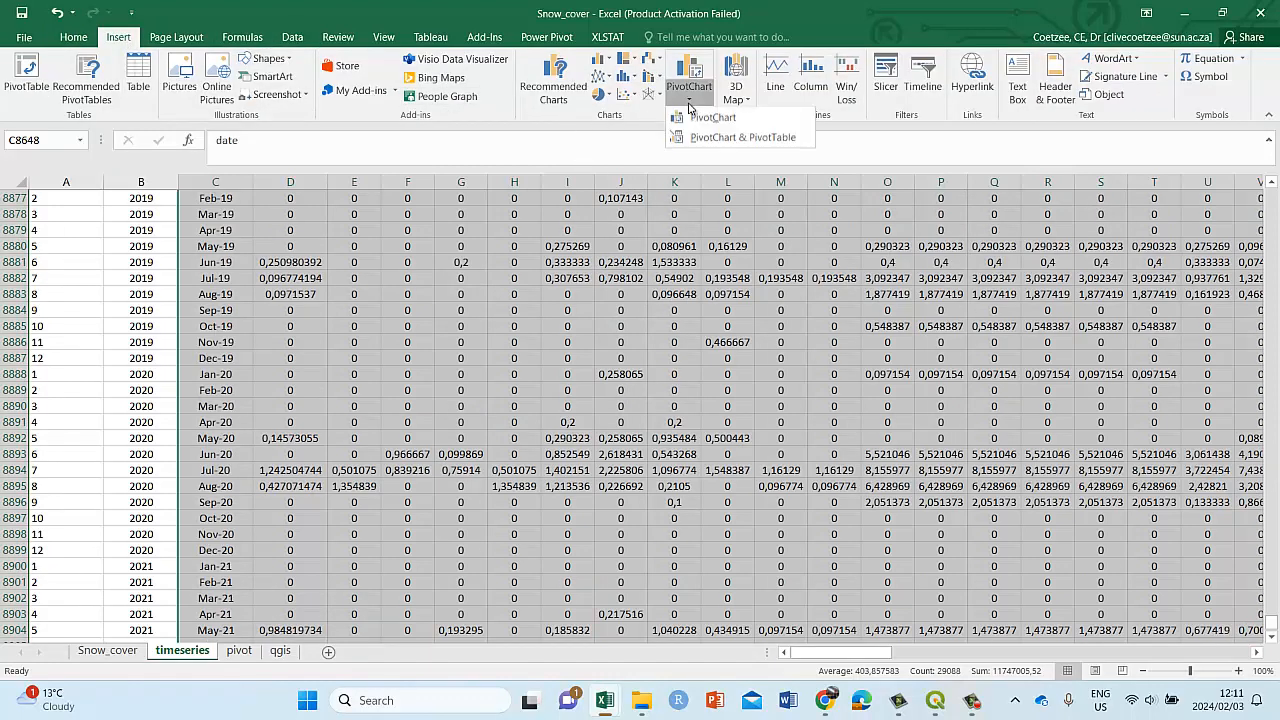
pyautogui.click(713, 143)
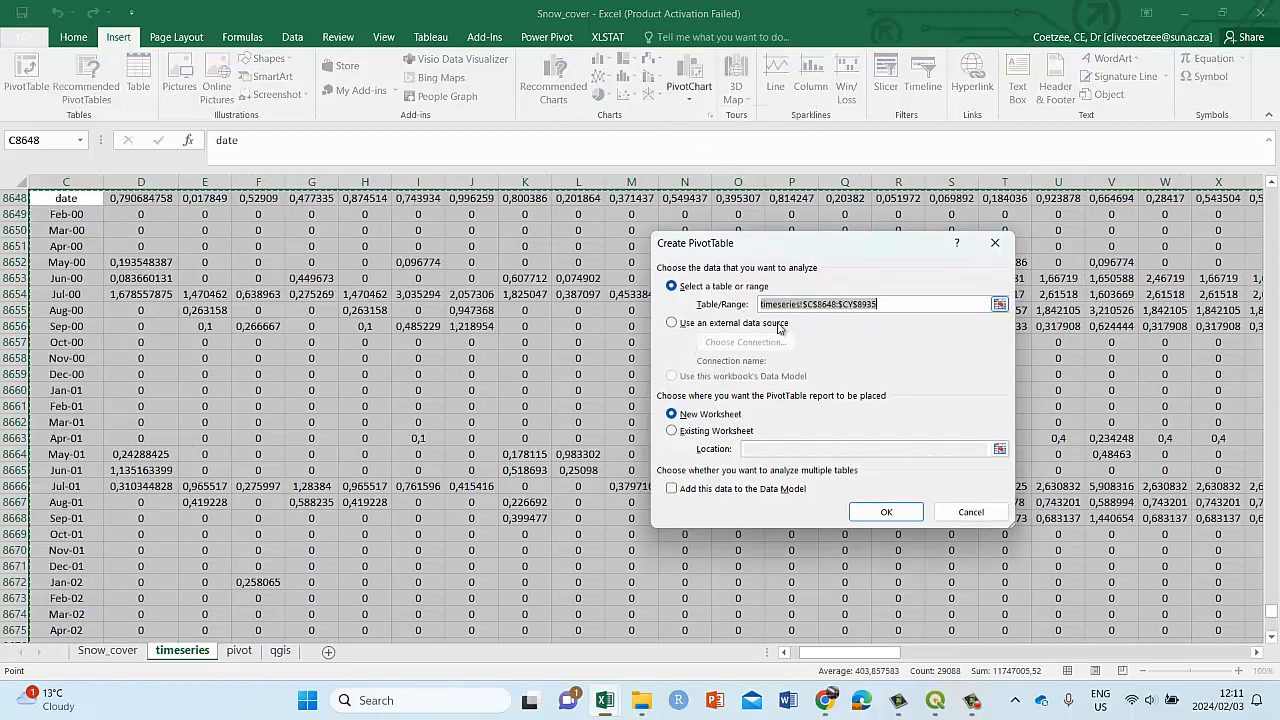
pyautogui.click(905, 518)
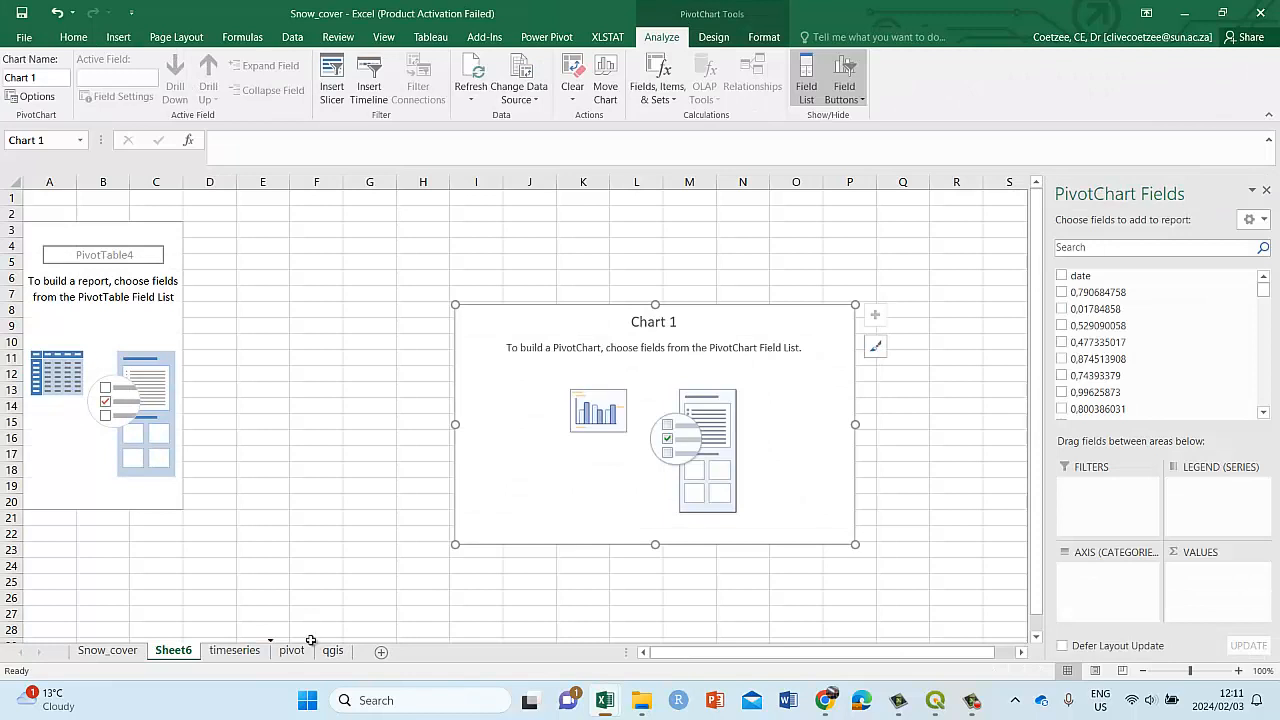
# - Move the new pivot worksheet between the pivot and qgis sheets, and add the date field to the PivotChart's axis categories
pyautogui.moveTo(311, 640)
pyautogui.mouseDown()
pyautogui.moveTo(286, 648)
pyautogui.moveTo(337, 653)
pyautogui.mouseUp()
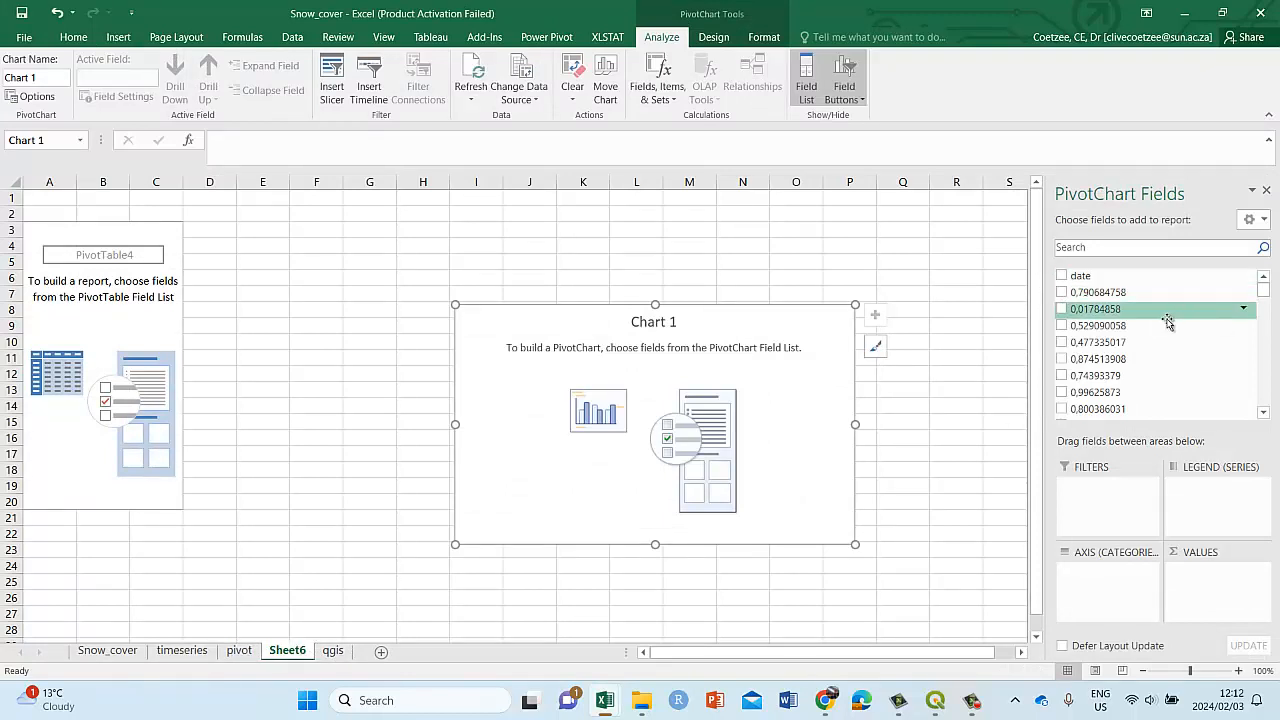
pyautogui.moveTo(1080, 276); pyautogui.dragTo(1090, 588)
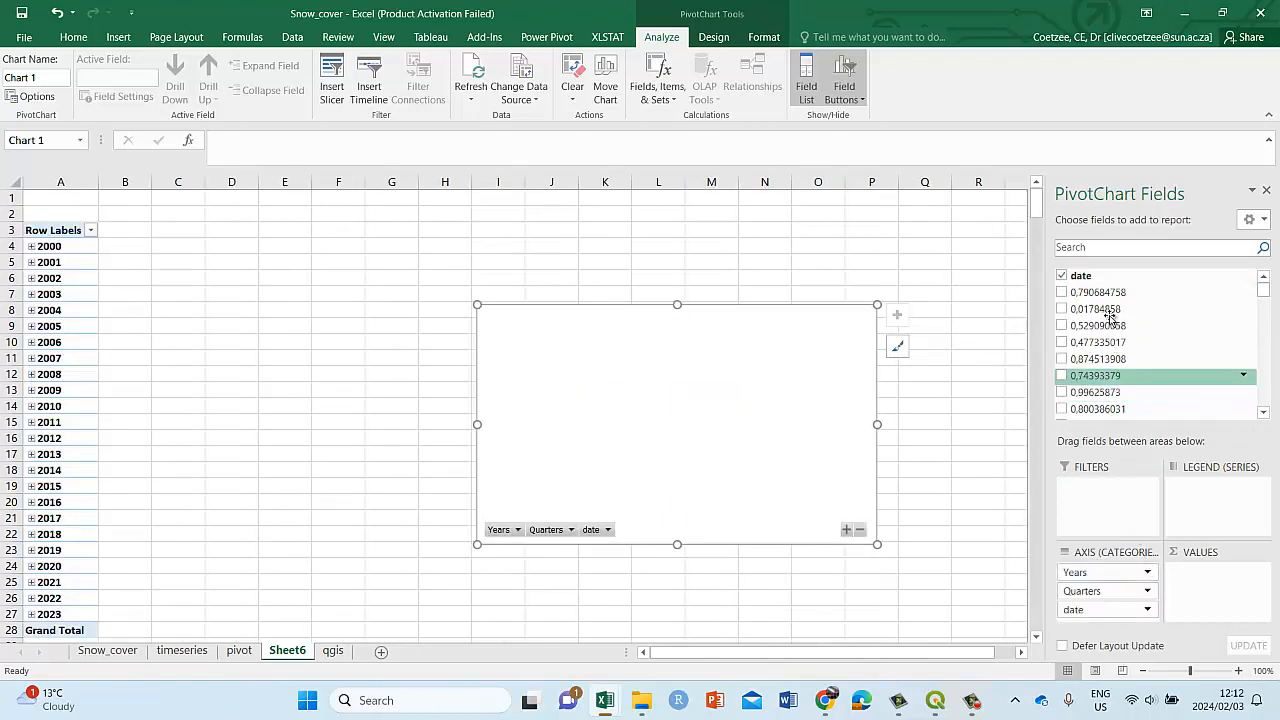
# - Add the series 0,790684758, 0,01784858 and 0,529090058 to the values of the new PivotChart on Sheet6
pyautogui.moveTo(1105, 293); pyautogui.dragTo(1228, 600)
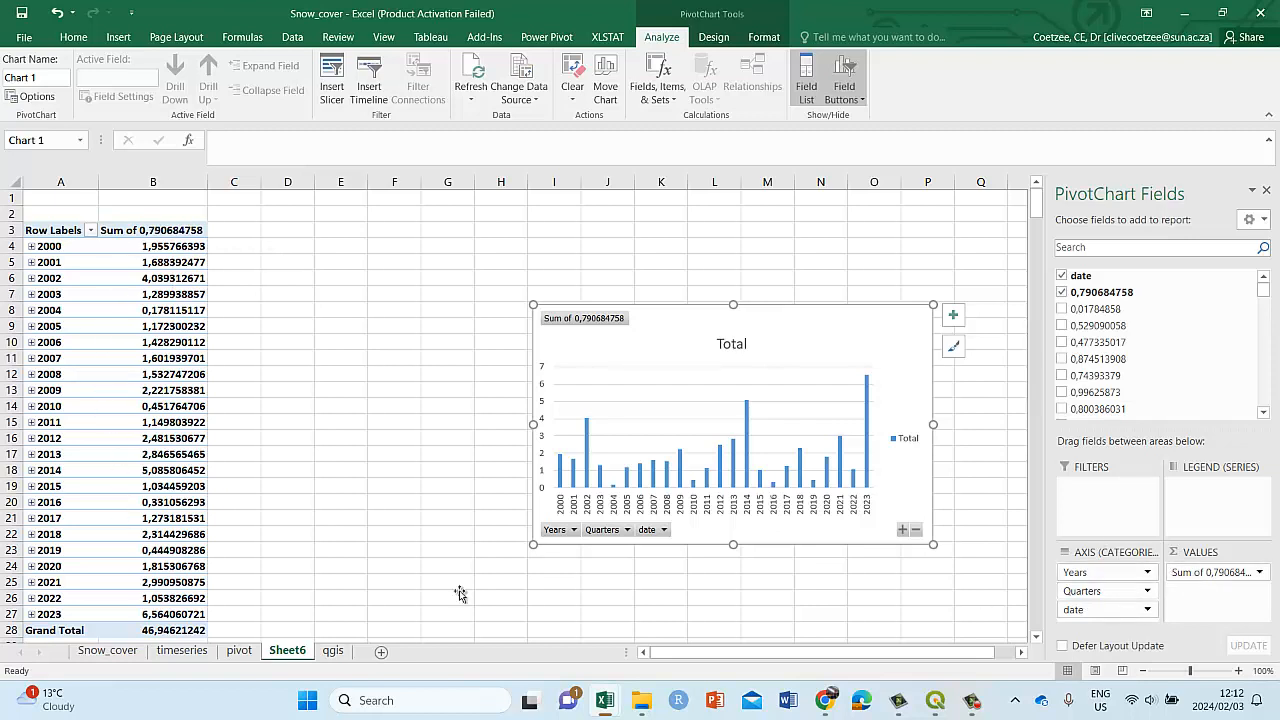
pyautogui.click(162, 614)
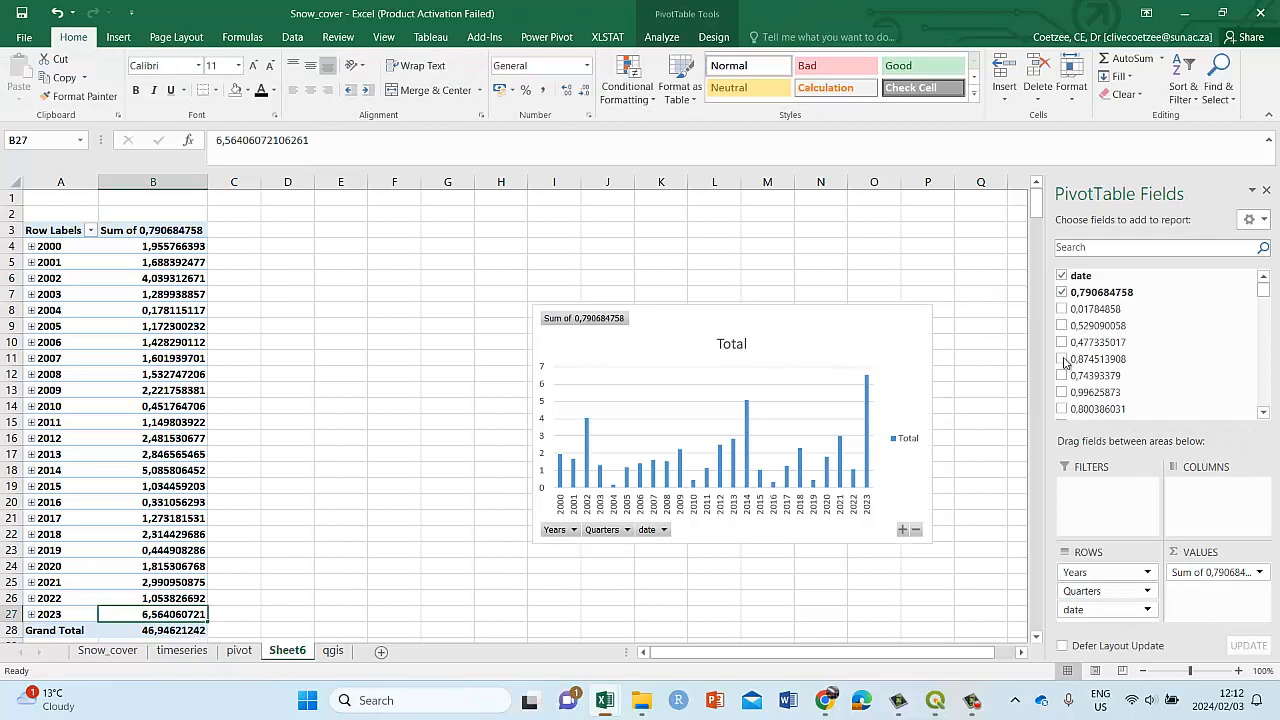
pyautogui.moveTo(1215, 597); pyautogui.dragTo(1215, 597)
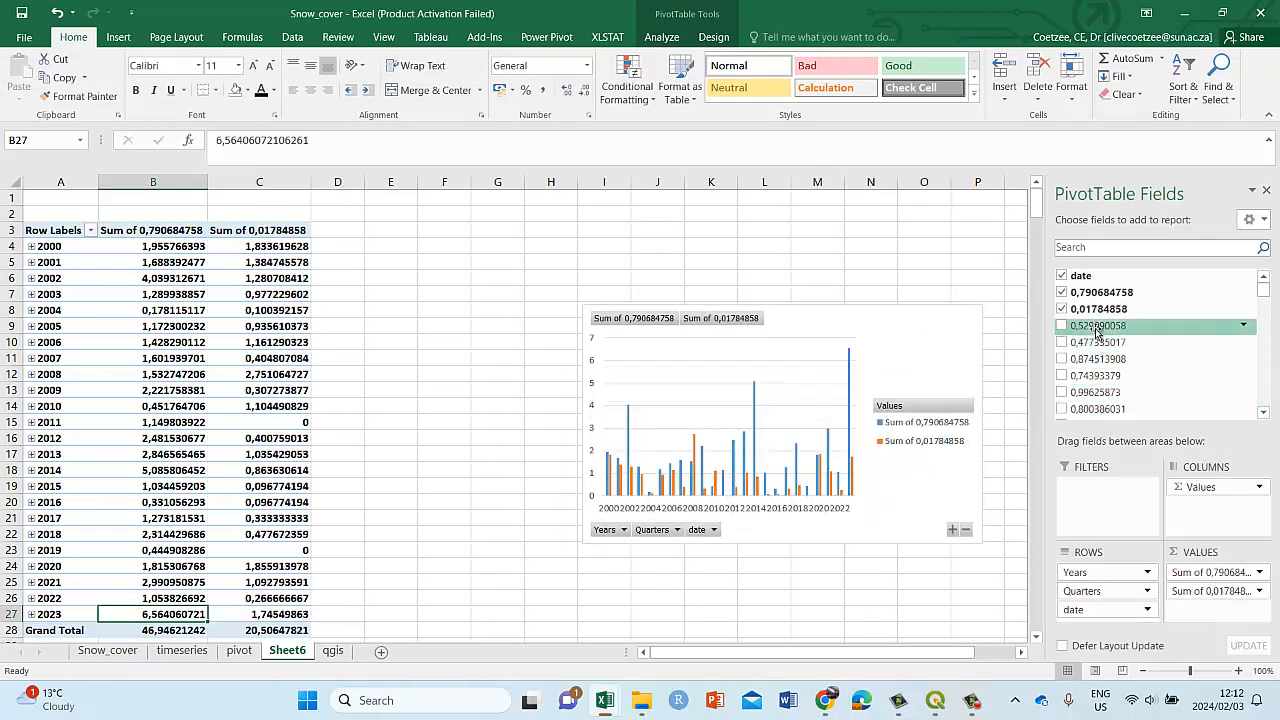
pyautogui.moveTo(1095, 325); pyautogui.dragTo(1240, 615)
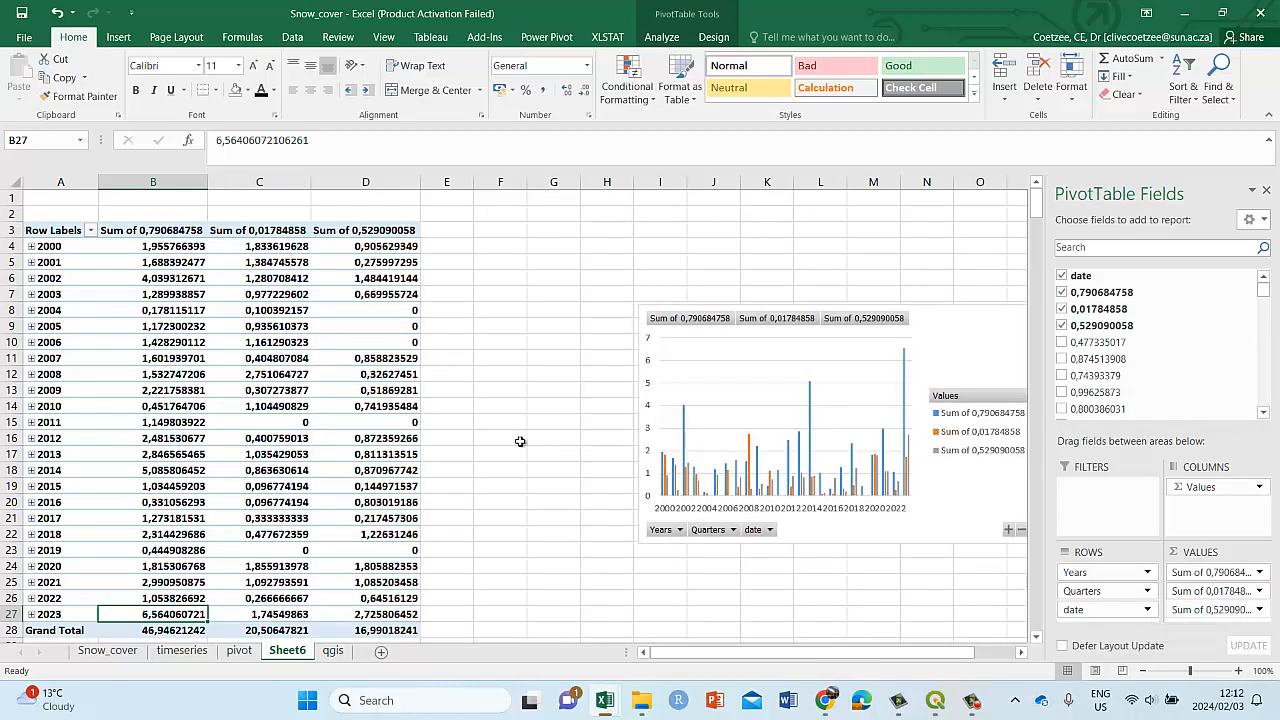
# - Expand the year 2000 and all four of its quarters on Sheet6 to view the monthly values
pyautogui.click(31, 246)
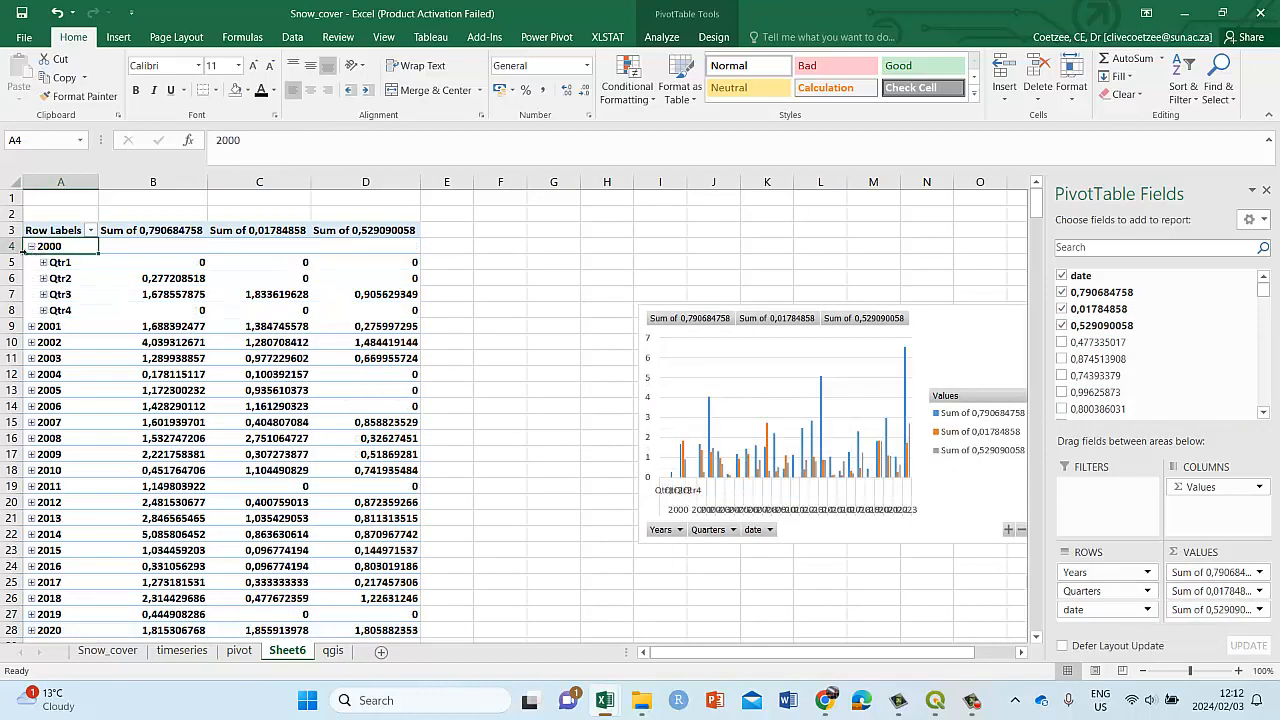
pyautogui.click(43, 262)
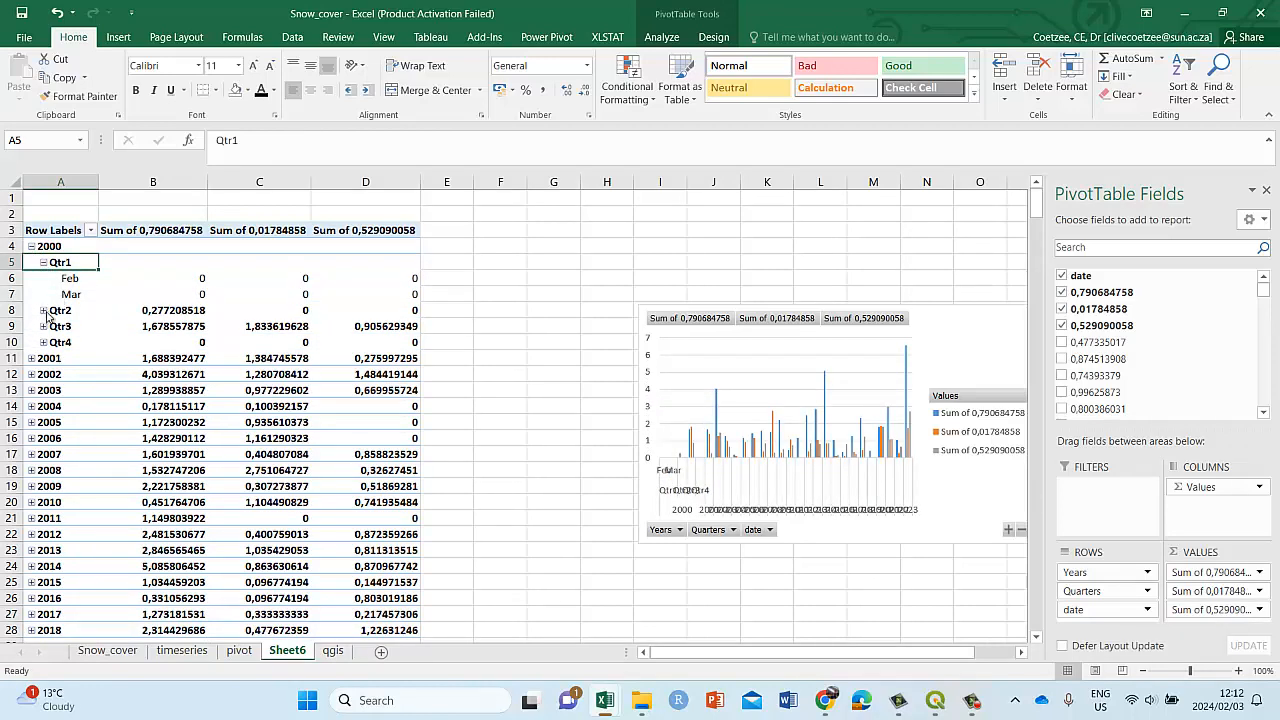
pyautogui.click(43, 310)
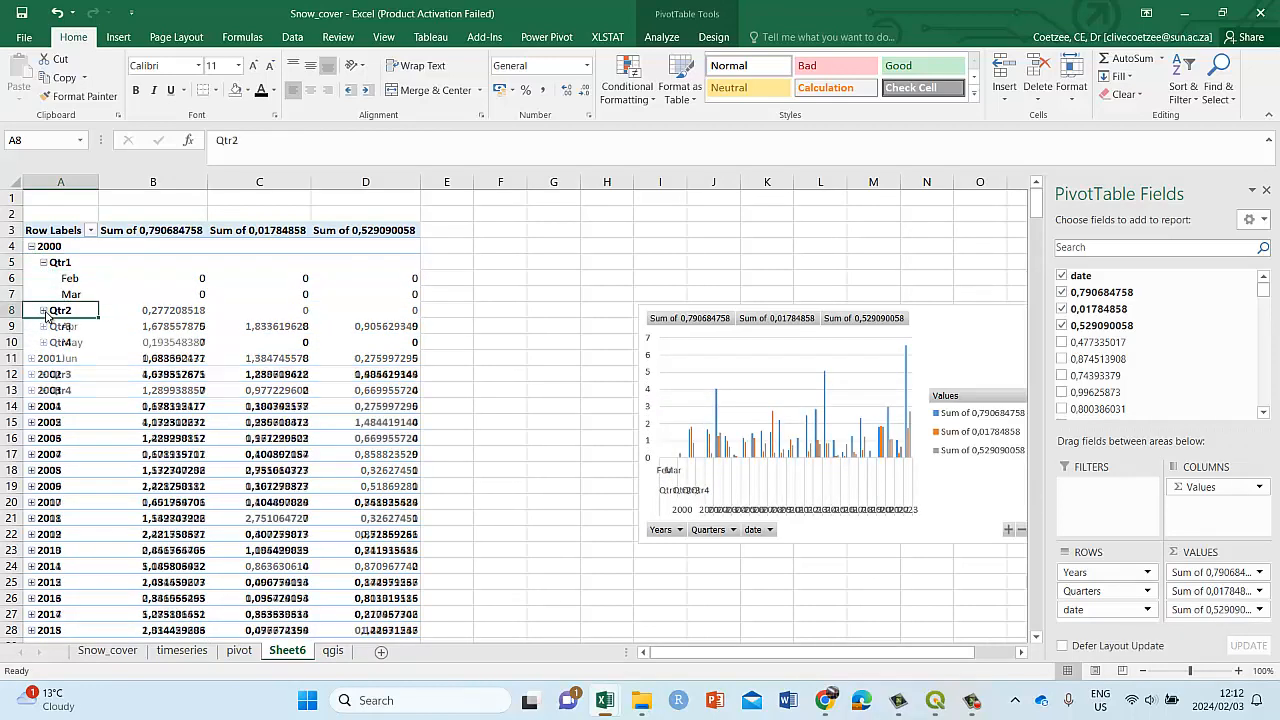
pyautogui.click(43, 374)
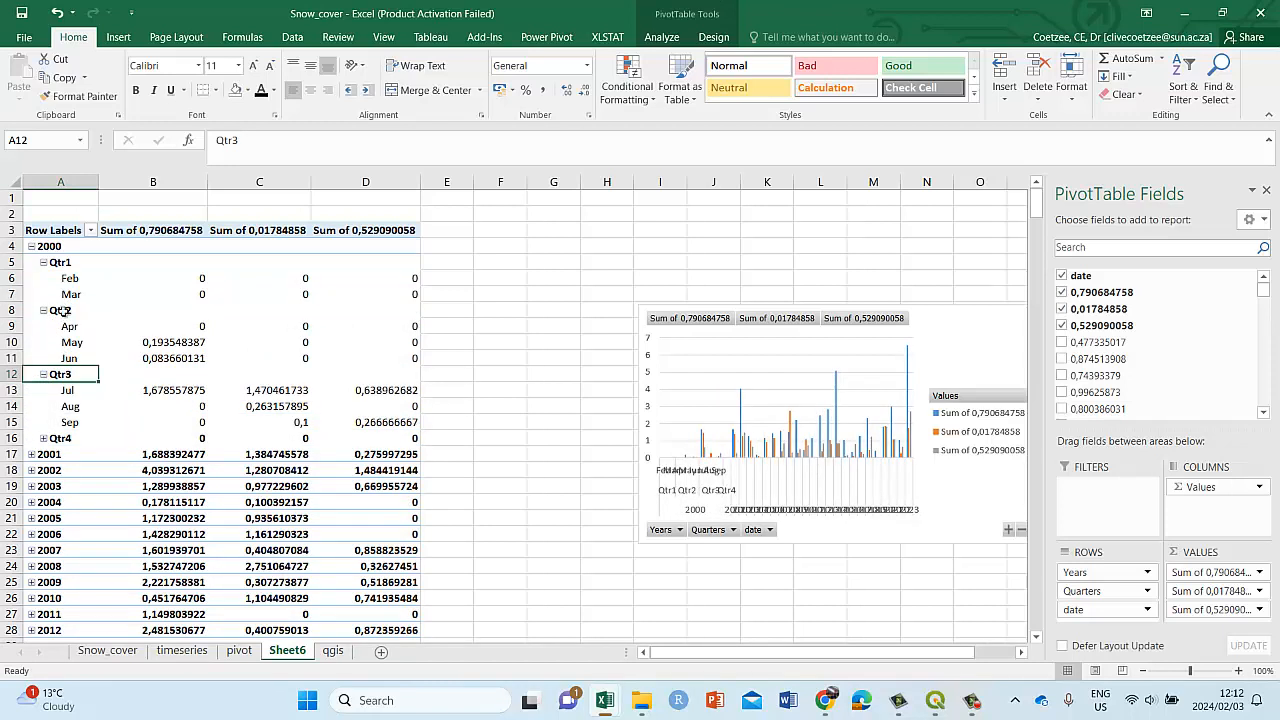
pyautogui.click(43, 438)
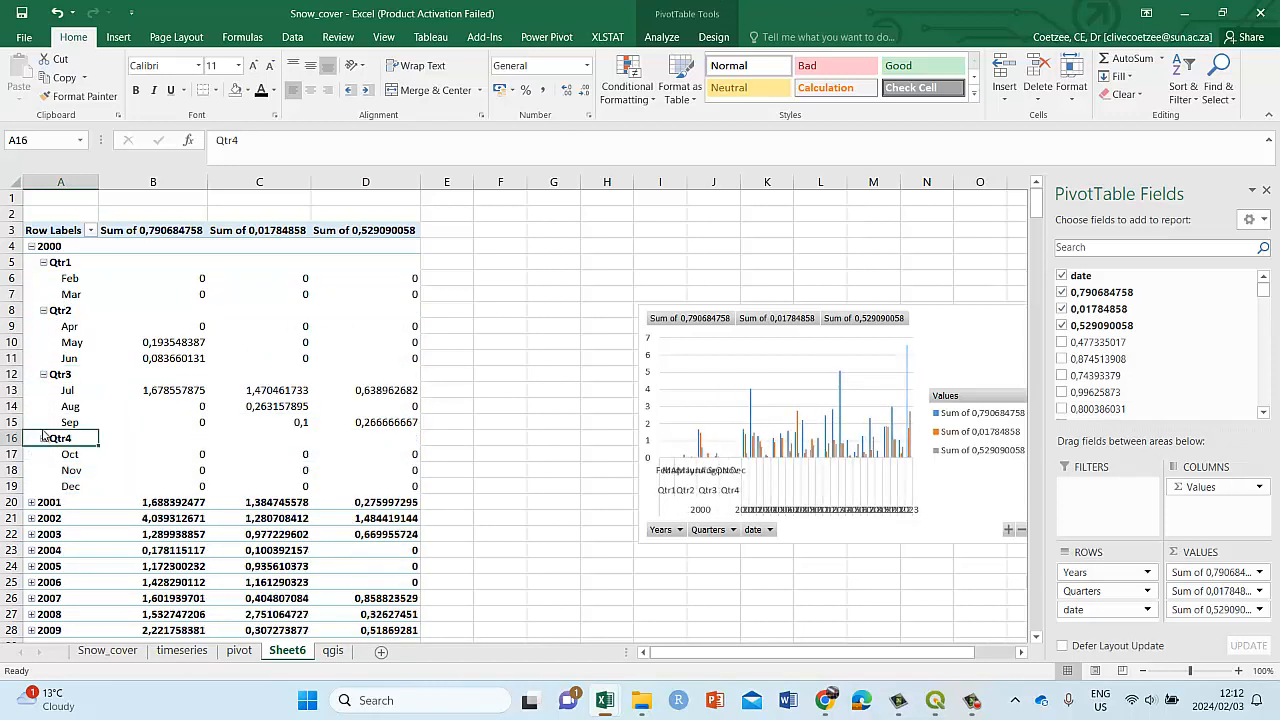
# - Collapse the four quarters of 2000 and the year itself, returning the Sheet6 pivot table to yearly rows
pyautogui.click(43, 262)
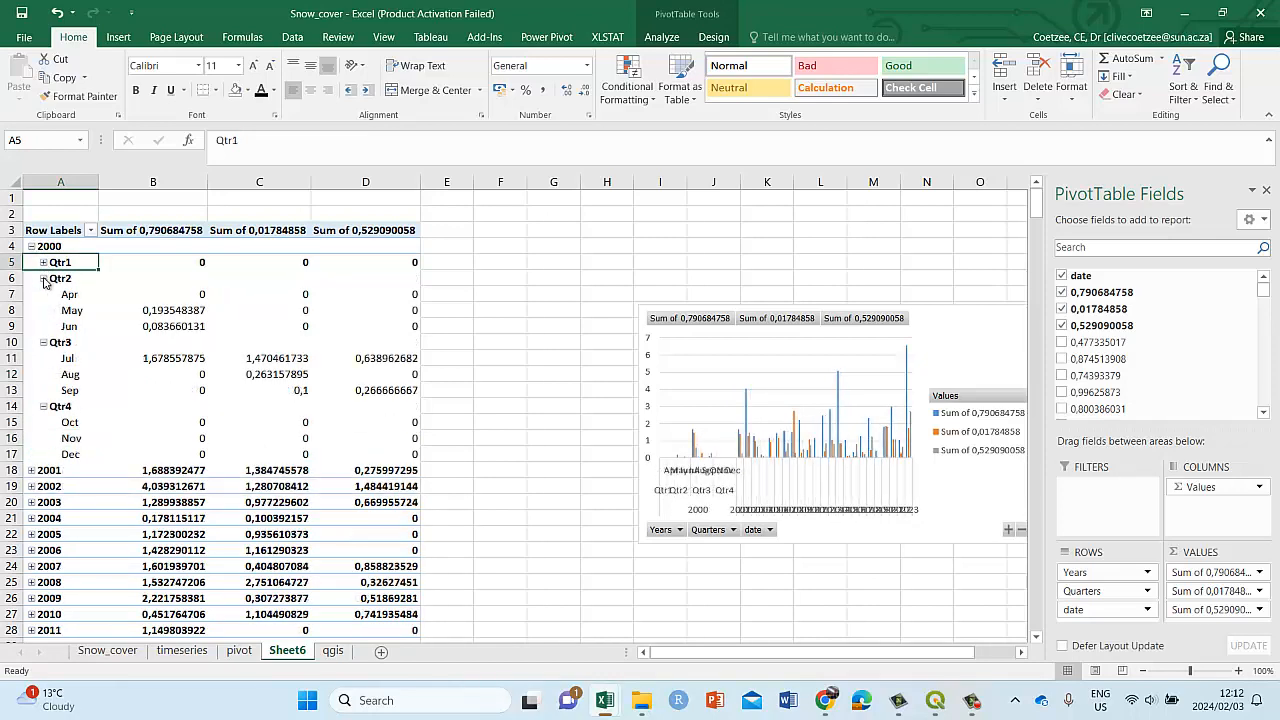
pyautogui.click(43, 278)
pyautogui.click(43, 294)
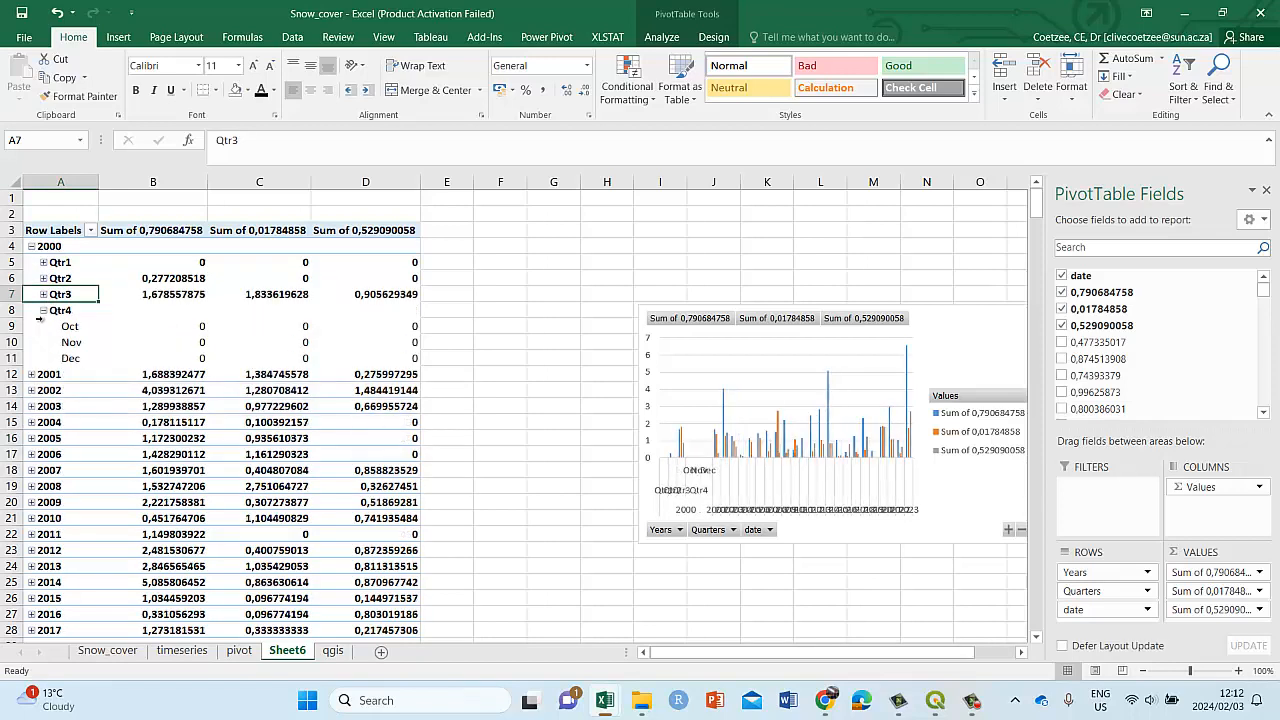
pyautogui.click(43, 310)
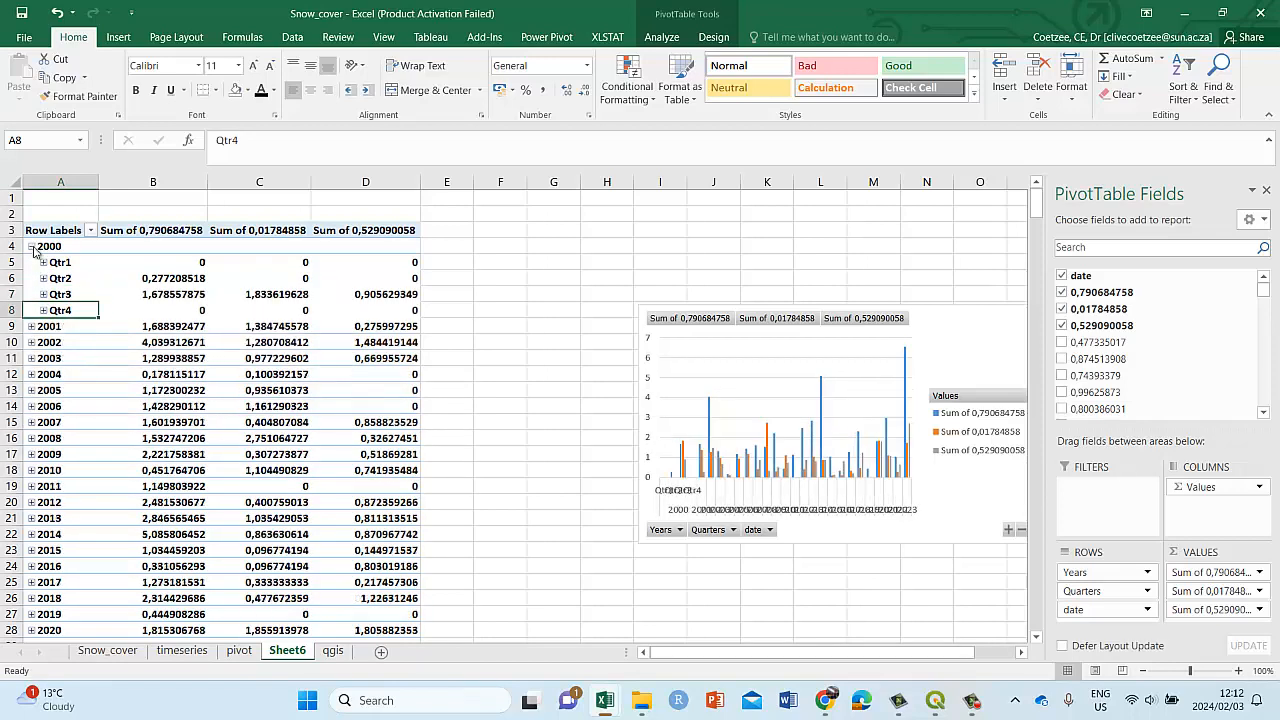
pyautogui.click(32, 246)
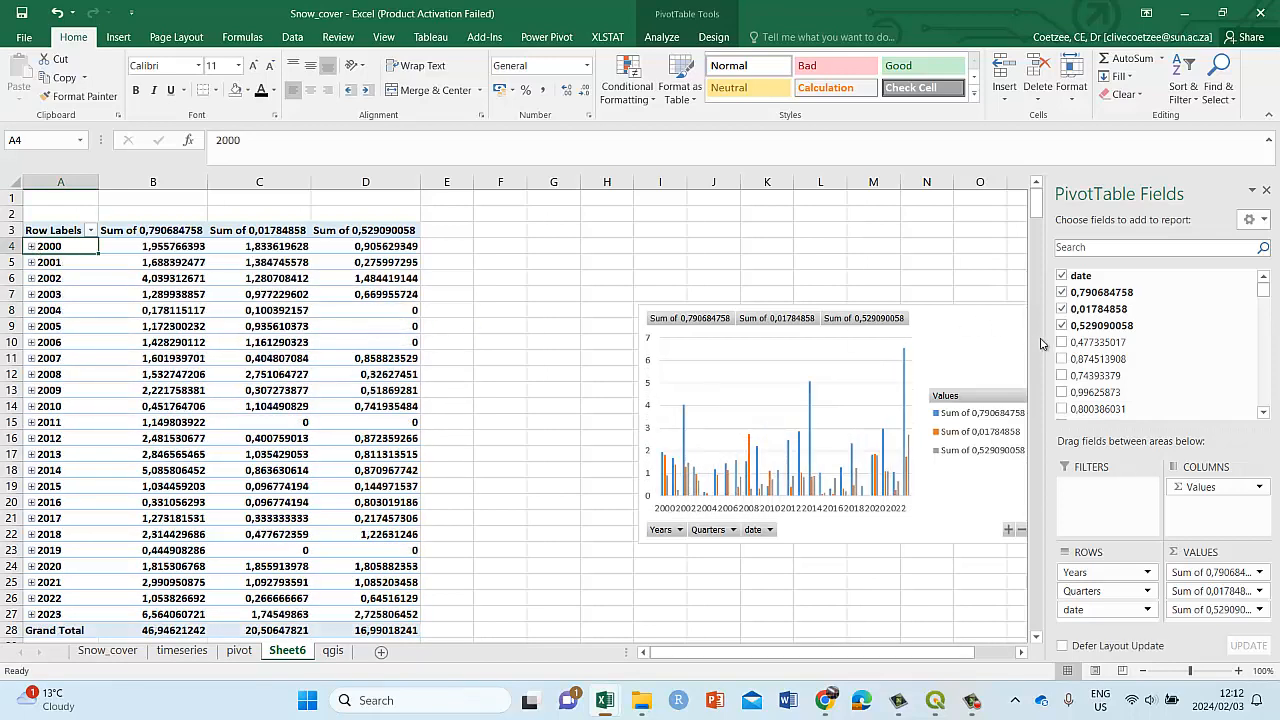
# - On the pivot sheet, add the series 0,477335017 and 0,874513908 to the pivot table's values
pyautogui.click(239, 651)
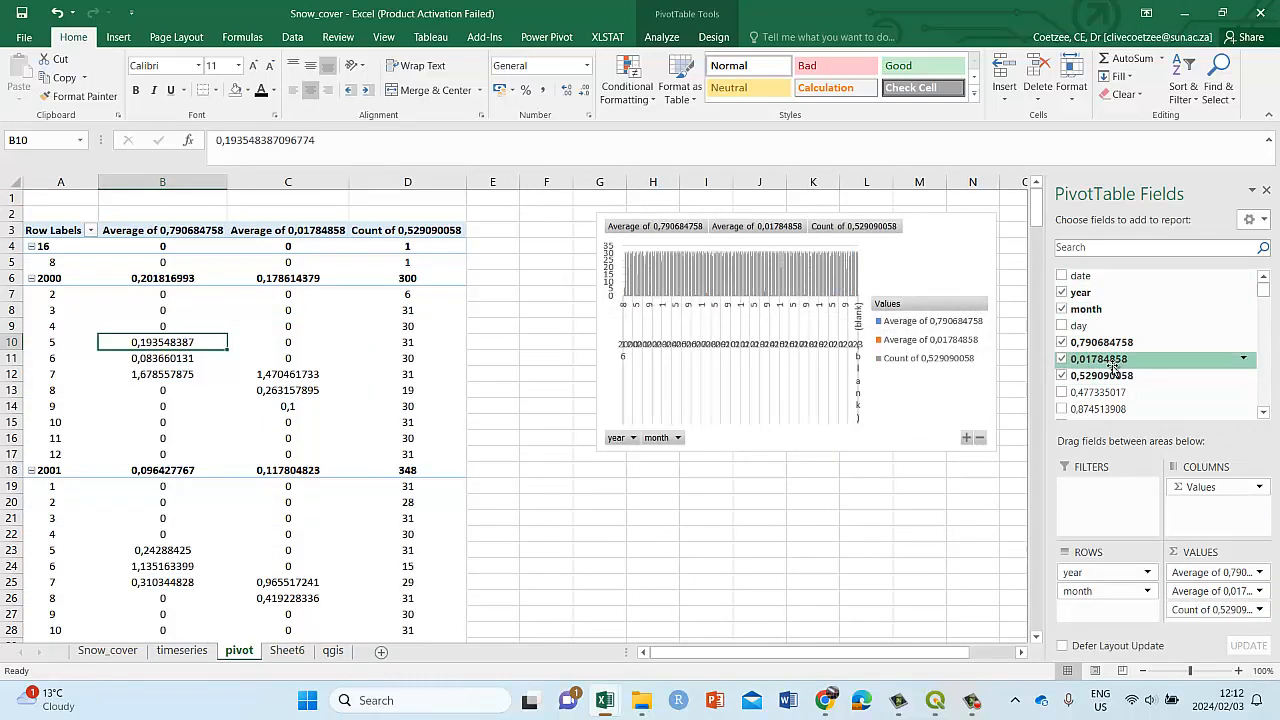
pyautogui.moveTo(1104, 395); pyautogui.dragTo(1222, 609)
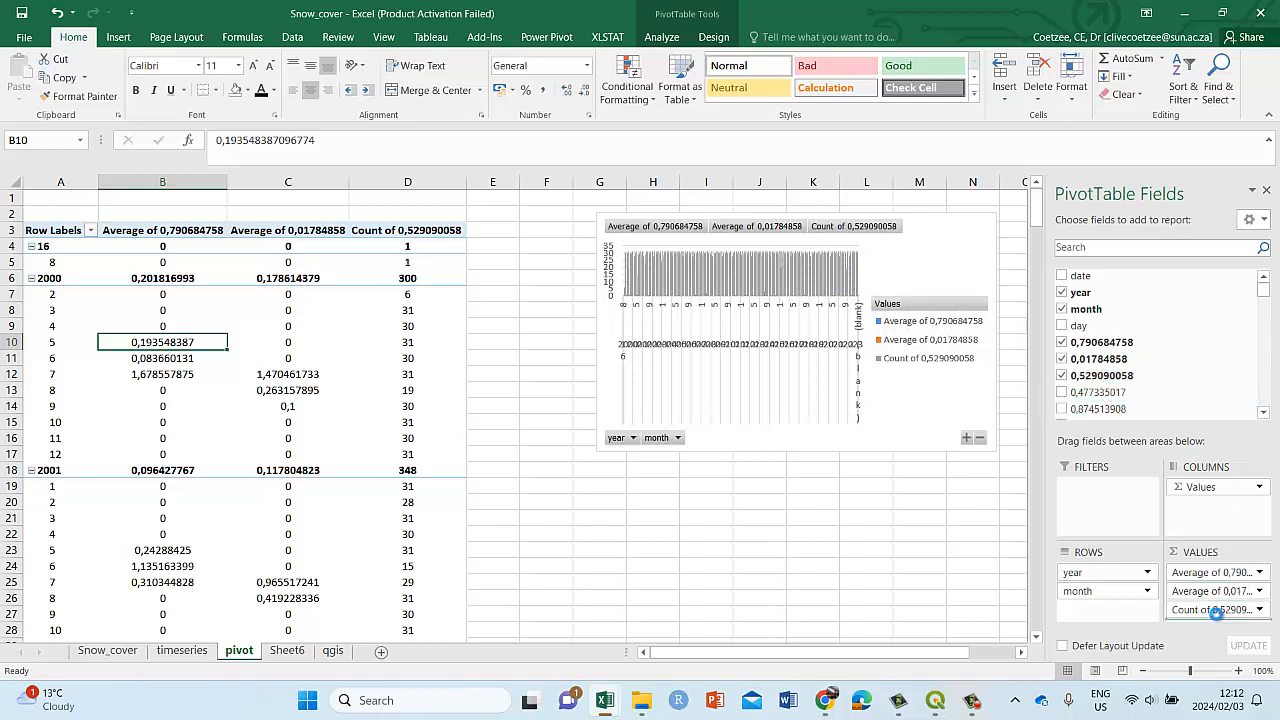
pyautogui.rightClick(1083, 410)
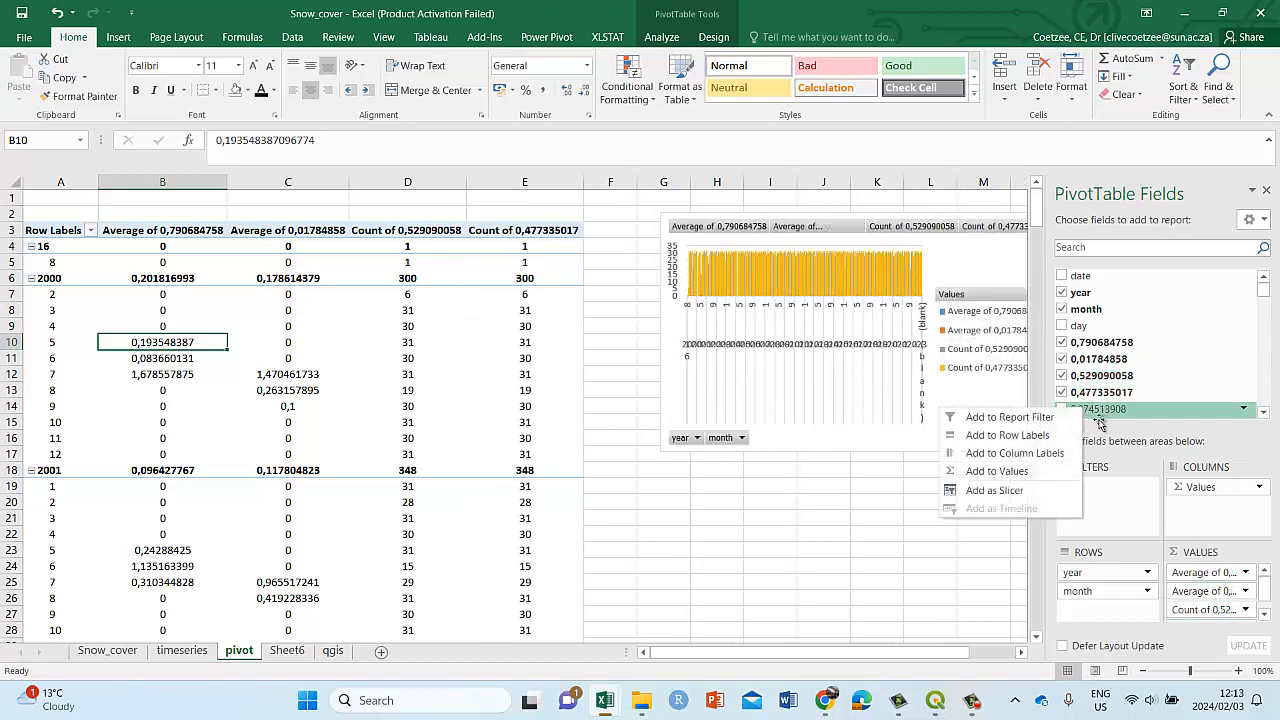
pyautogui.click(1024, 472)
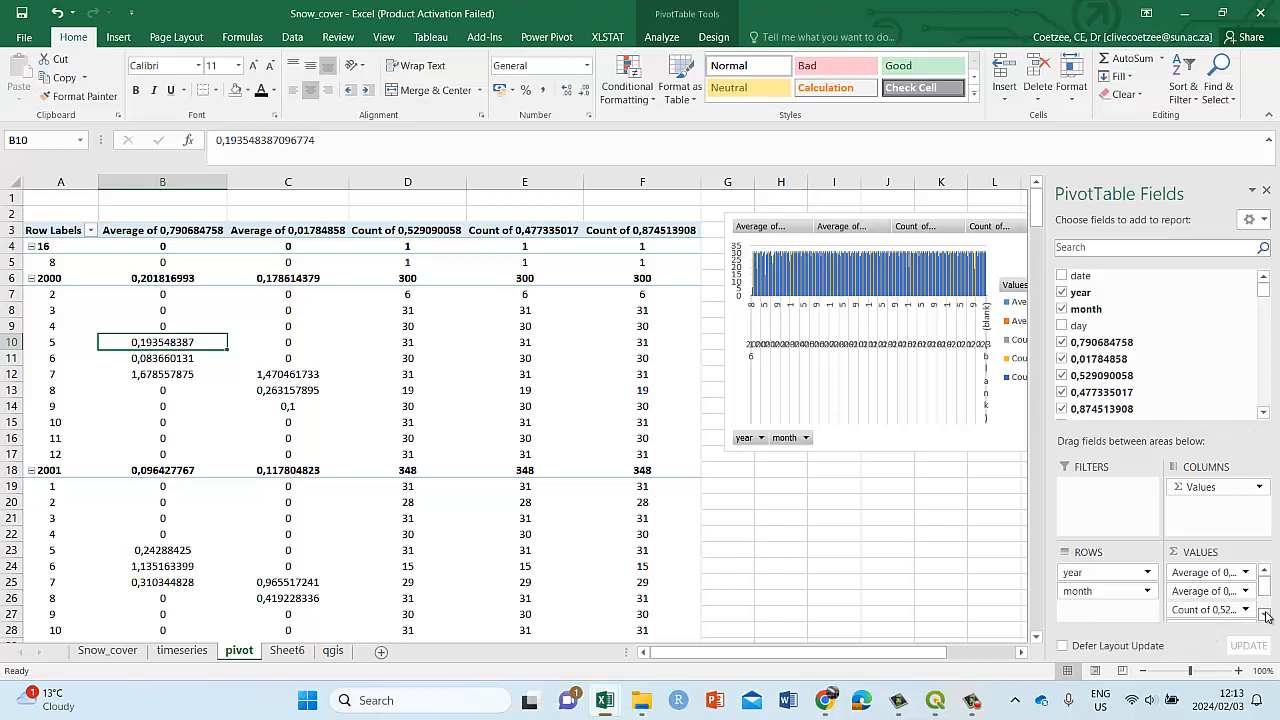
# - Summarize the value fields 0,529090058 and 0,477335017 by Average instead of Count
pyautogui.click(1264, 613)
pyautogui.click(1205, 596)
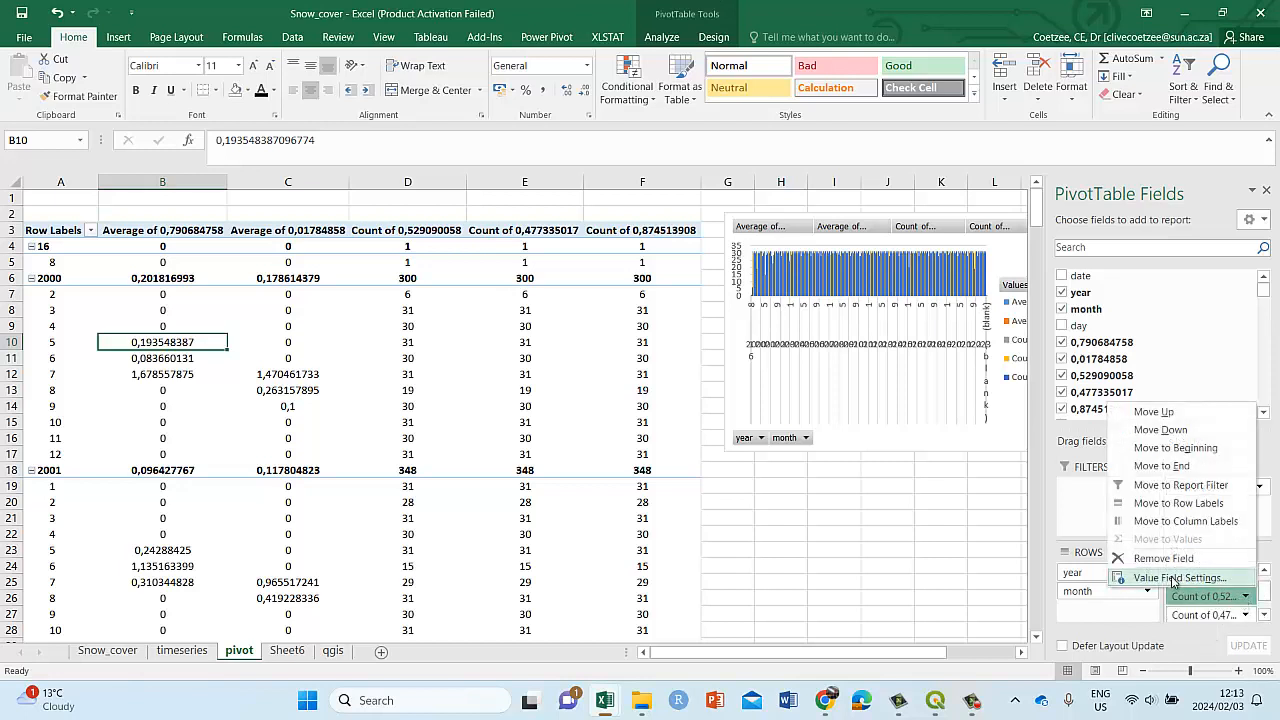
pyautogui.click(1190, 579)
pyautogui.click(709, 419)
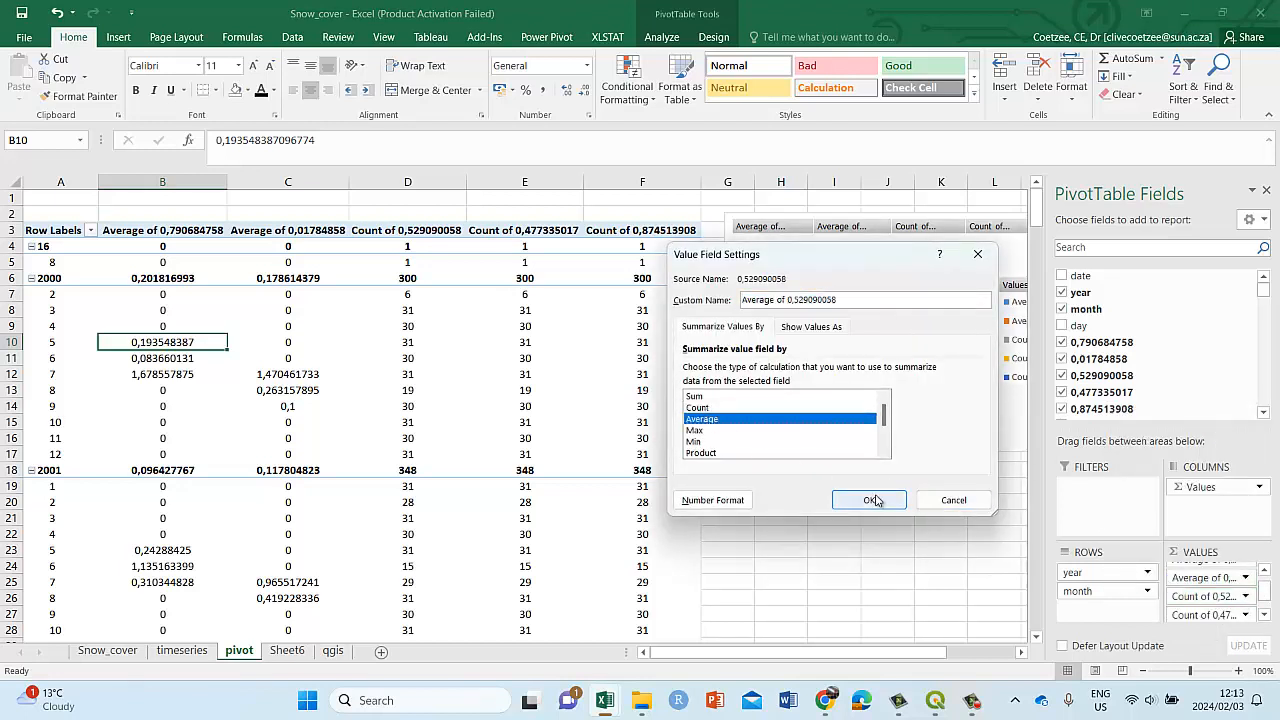
pyautogui.click(869, 500)
pyautogui.click(1247, 617)
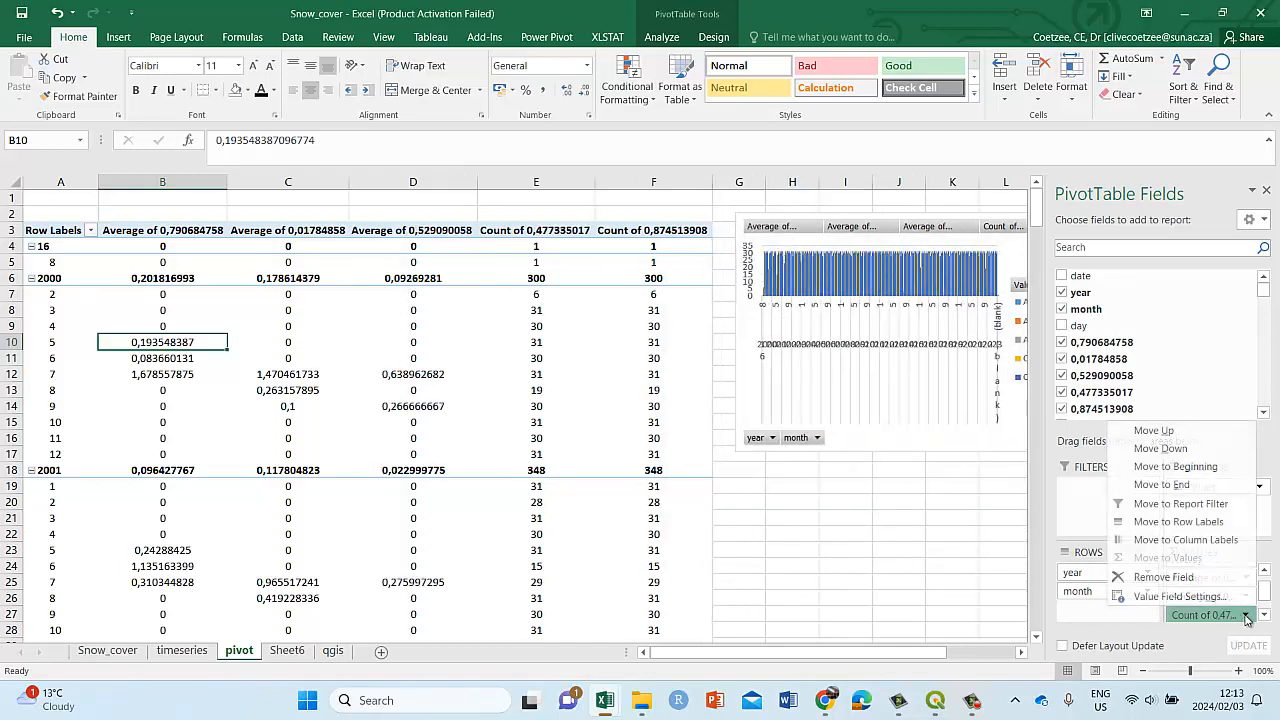
pyautogui.click(1165, 592)
pyautogui.click(705, 419)
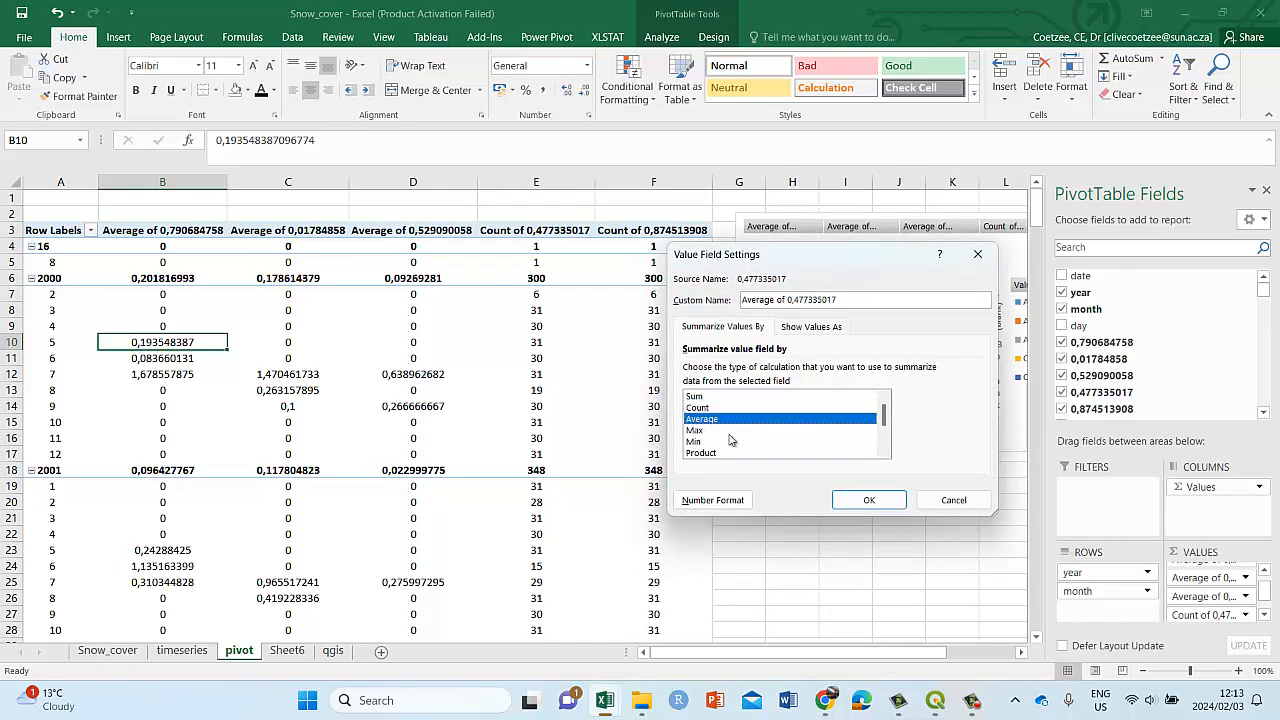
pyautogui.click(869, 500)
# - Summarize the value field 0,874513908 by Max
pyautogui.click(1263, 617)
pyautogui.click(1263, 617)
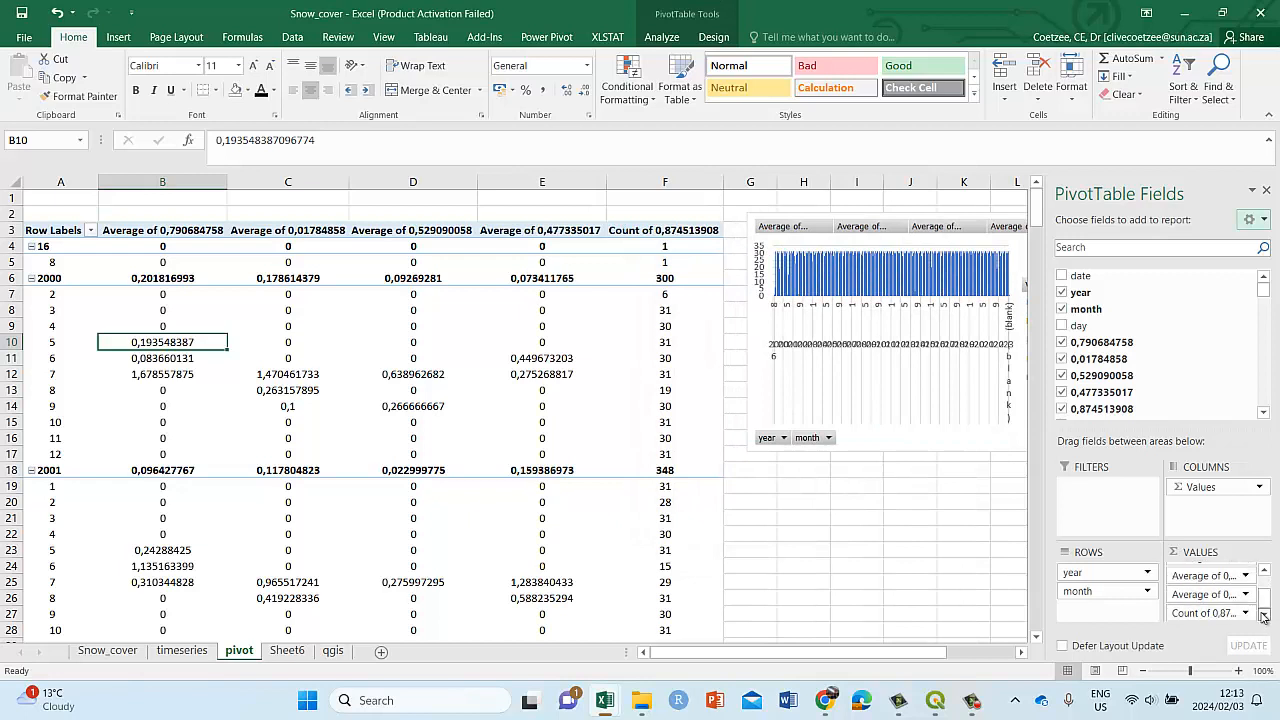
pyautogui.click(1245, 613)
pyautogui.click(1149, 595)
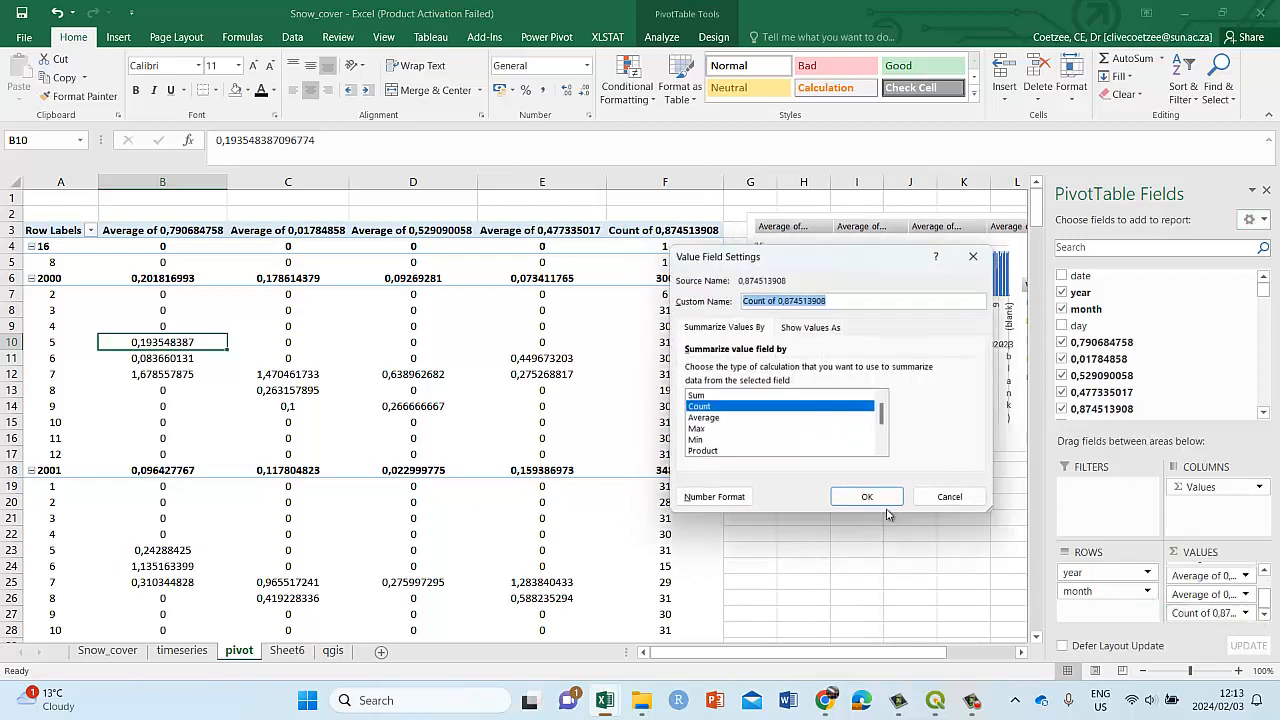
pyautogui.click(708, 430)
pyautogui.click(866, 500)
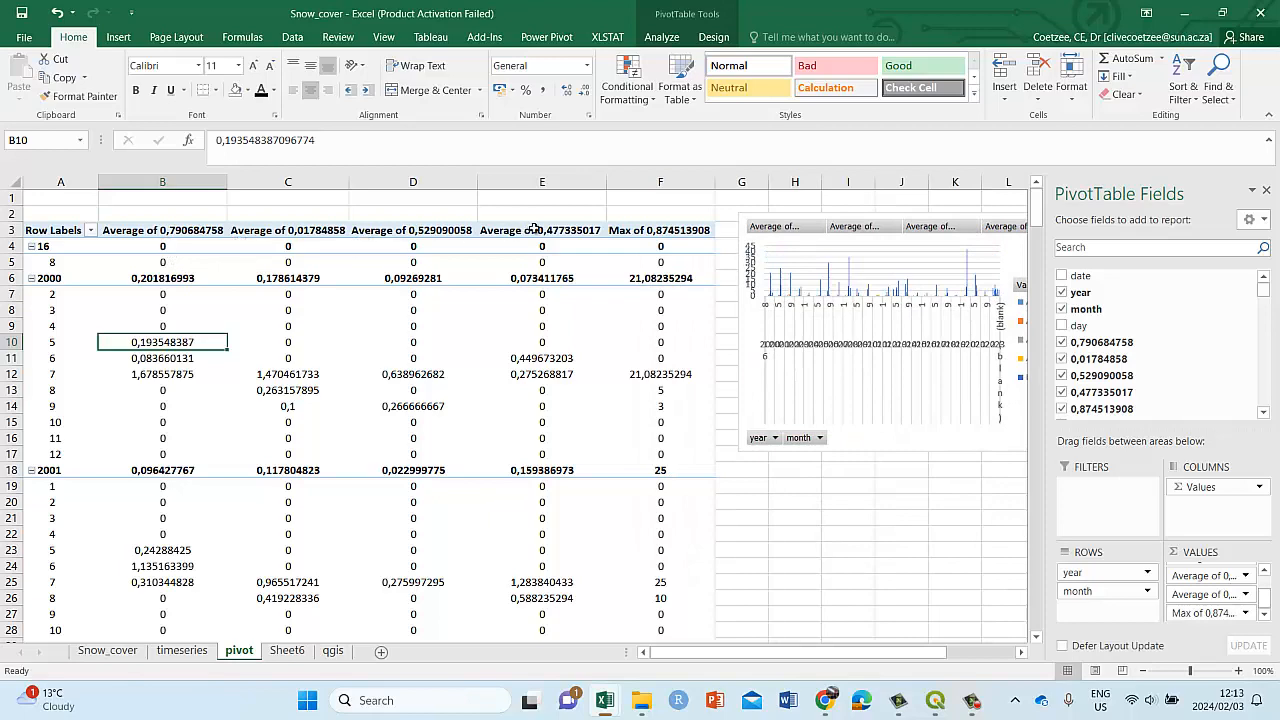
# - Format the pivot values in B3:F319 as Number with 2 decimal places
pyautogui.moveTo(172, 232); pyautogui.dragTo(650, 584)
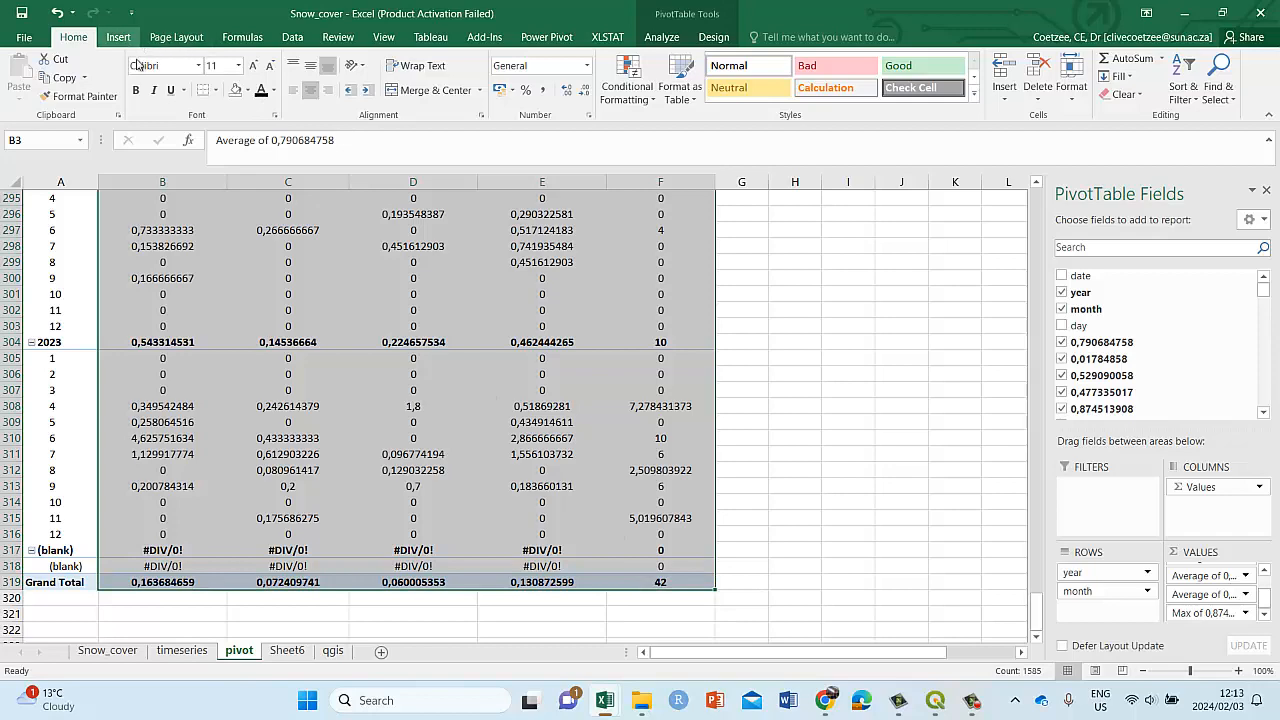
pyautogui.rightClick(198, 230)
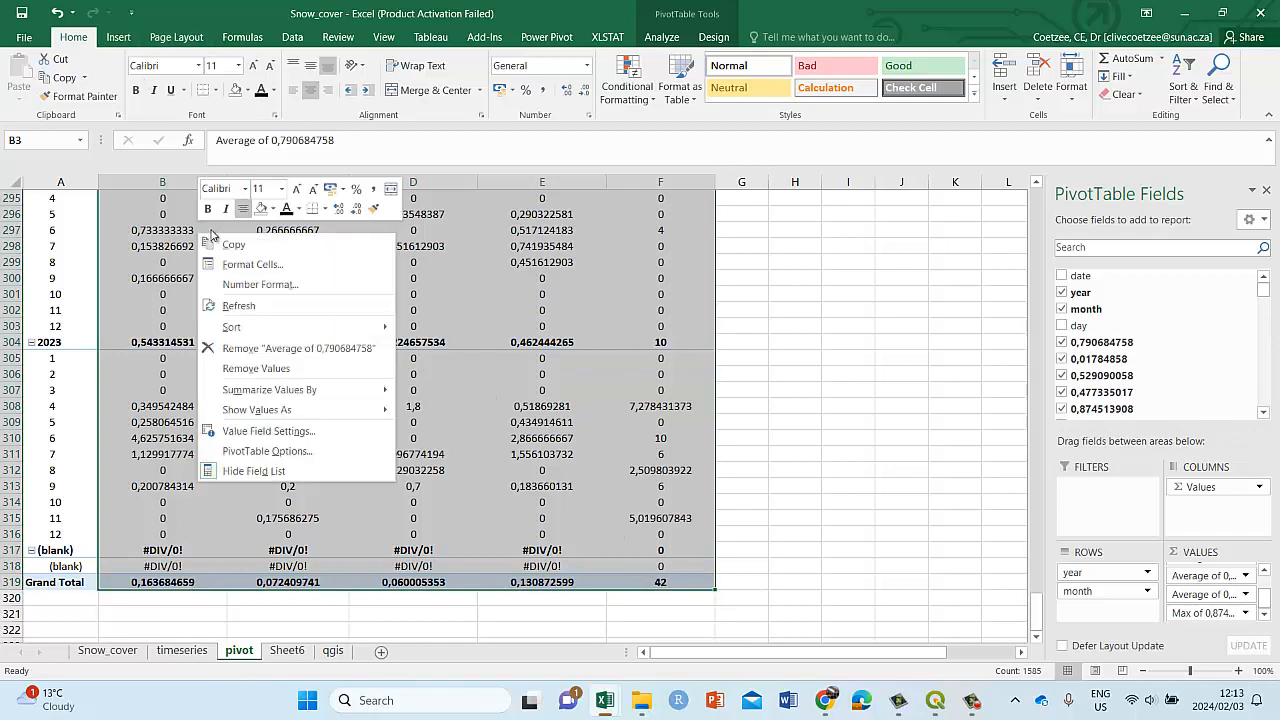
pyautogui.click(229, 303)
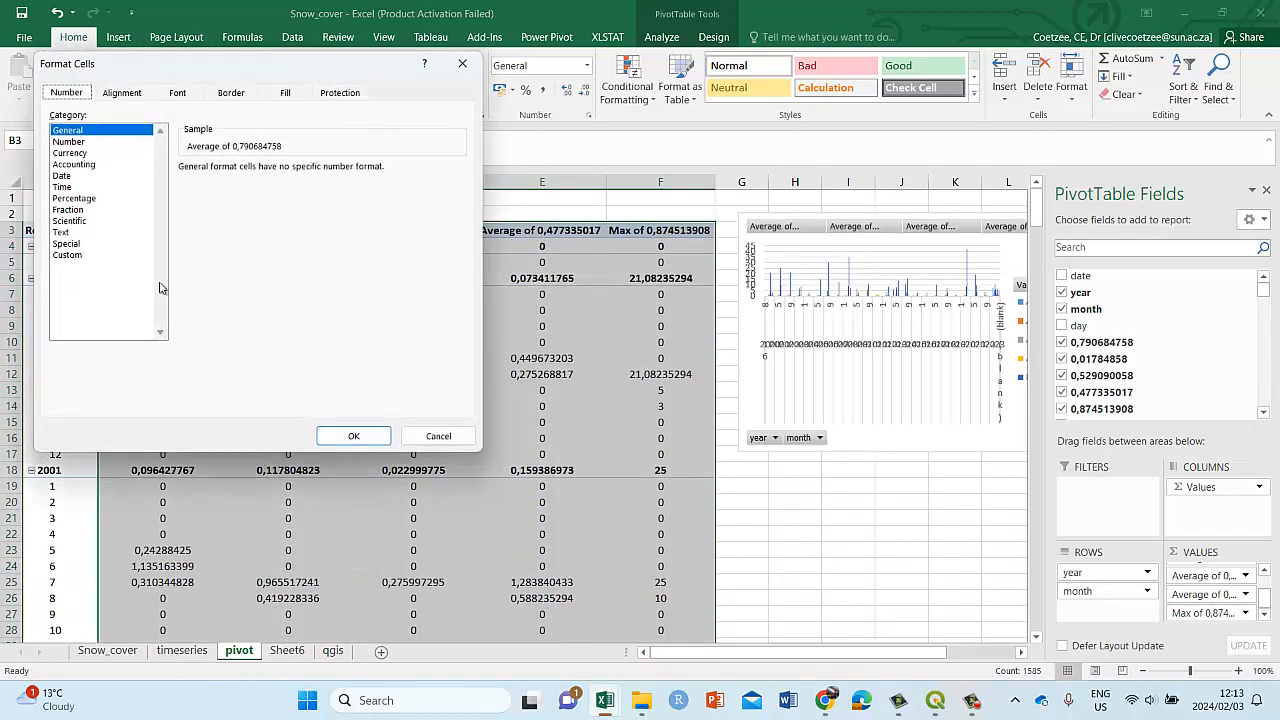
pyautogui.click(70, 141)
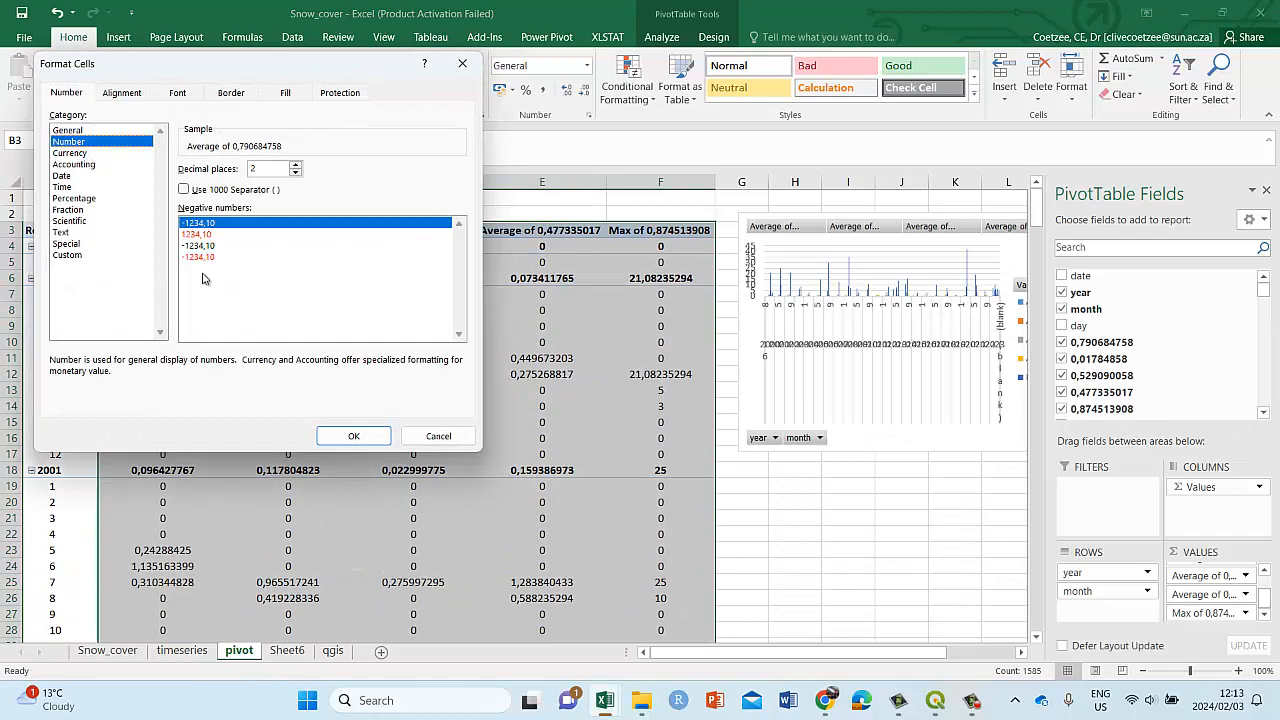
pyautogui.click(350, 435)
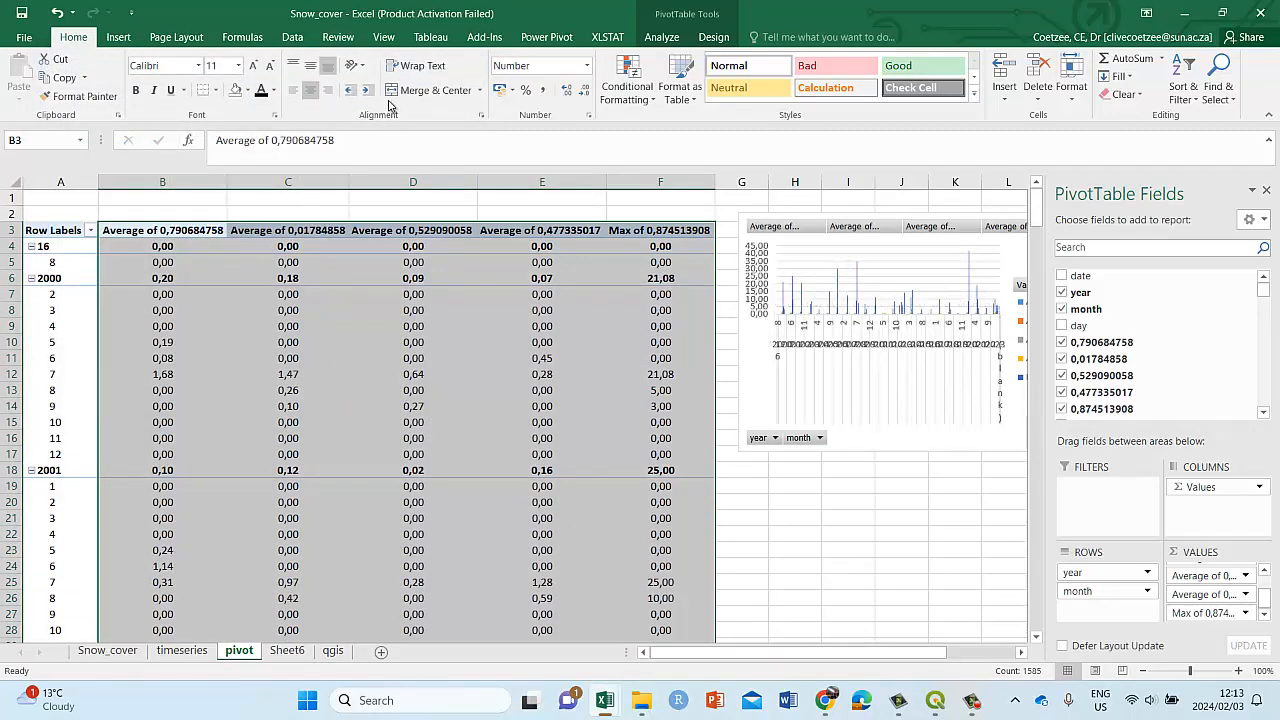
# - Apply text wrapping to the pivot value columns B to F and roughly double the height of header row 3
pyautogui.click(416, 66)
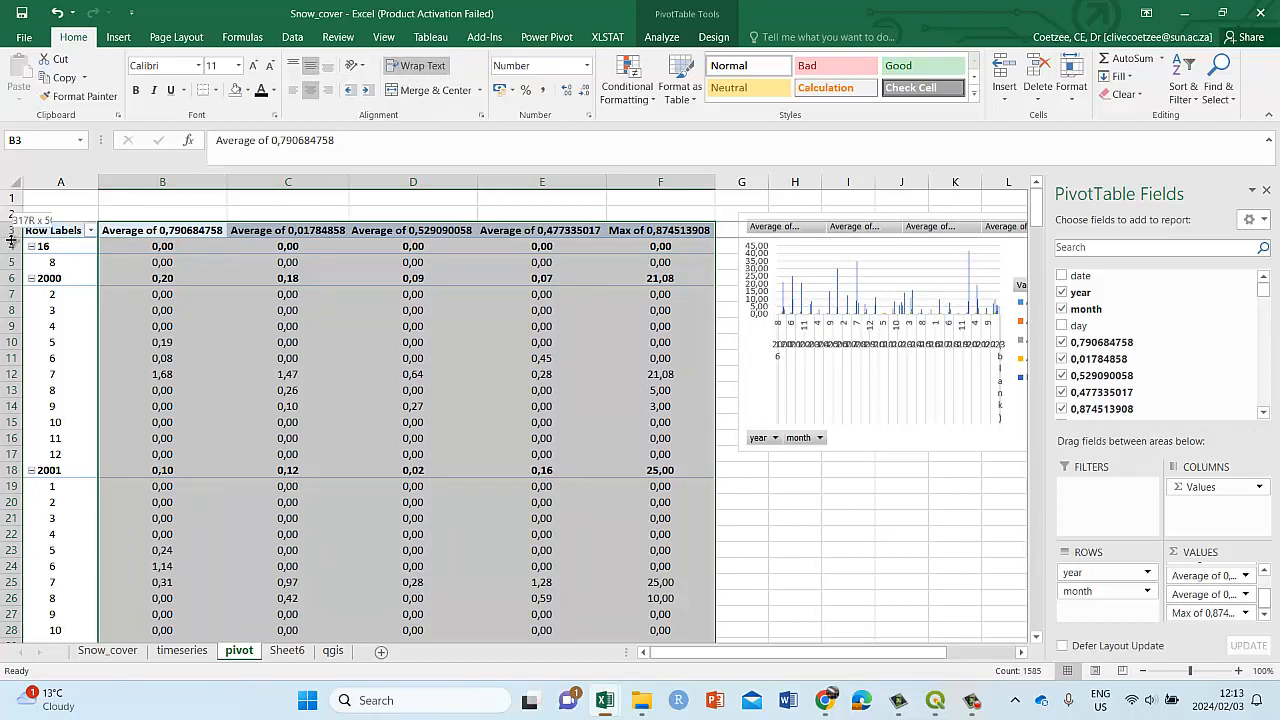
pyautogui.moveTo(10, 239); pyautogui.dragTo(8, 259)
pyautogui.click(162, 246)
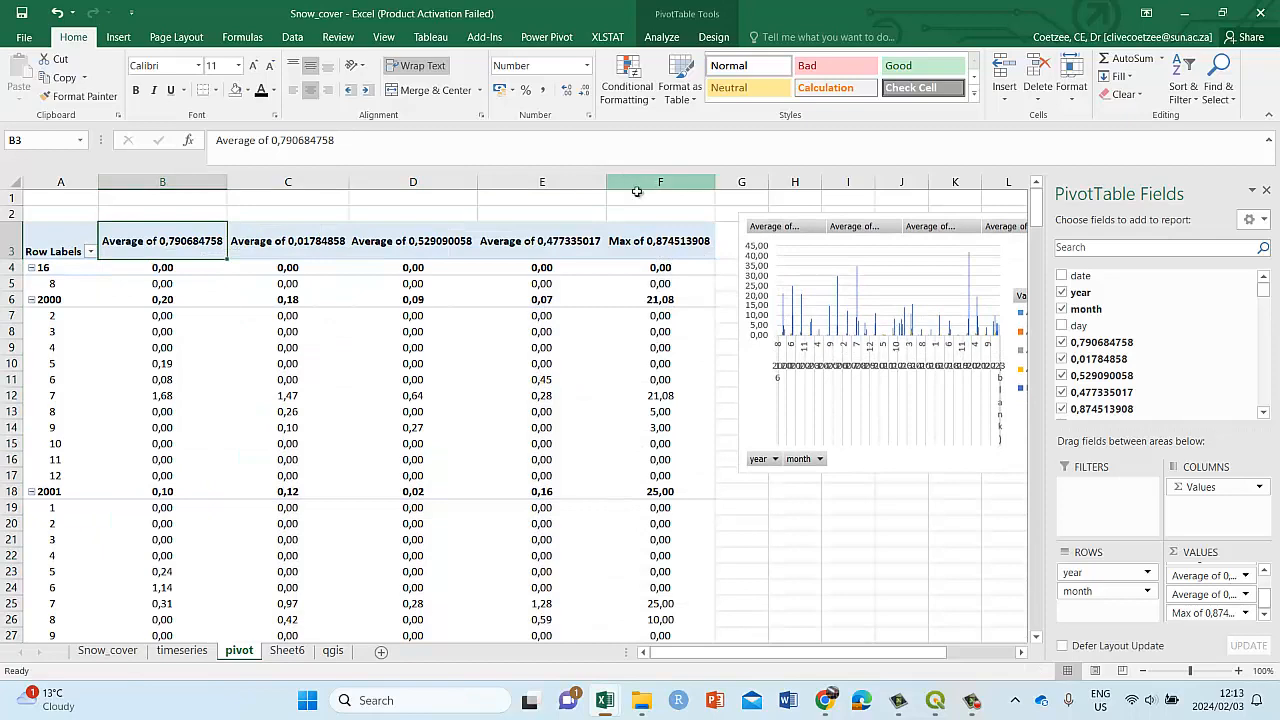
pyautogui.moveTo(638, 184); pyautogui.dragTo(162, 182)
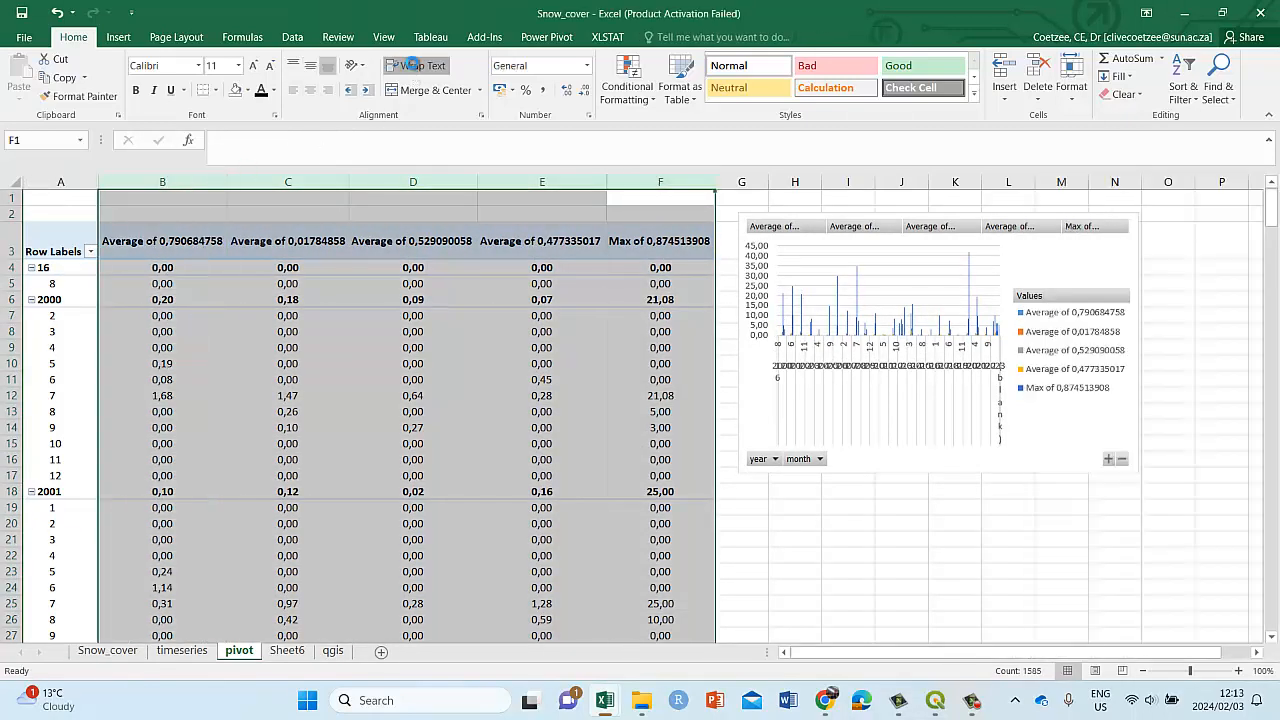
pyautogui.click(60, 251)
# - Summarize the value field 0,874513908 by Average instead of Max and widen column F to fit its header on one line
pyautogui.click(625, 241)
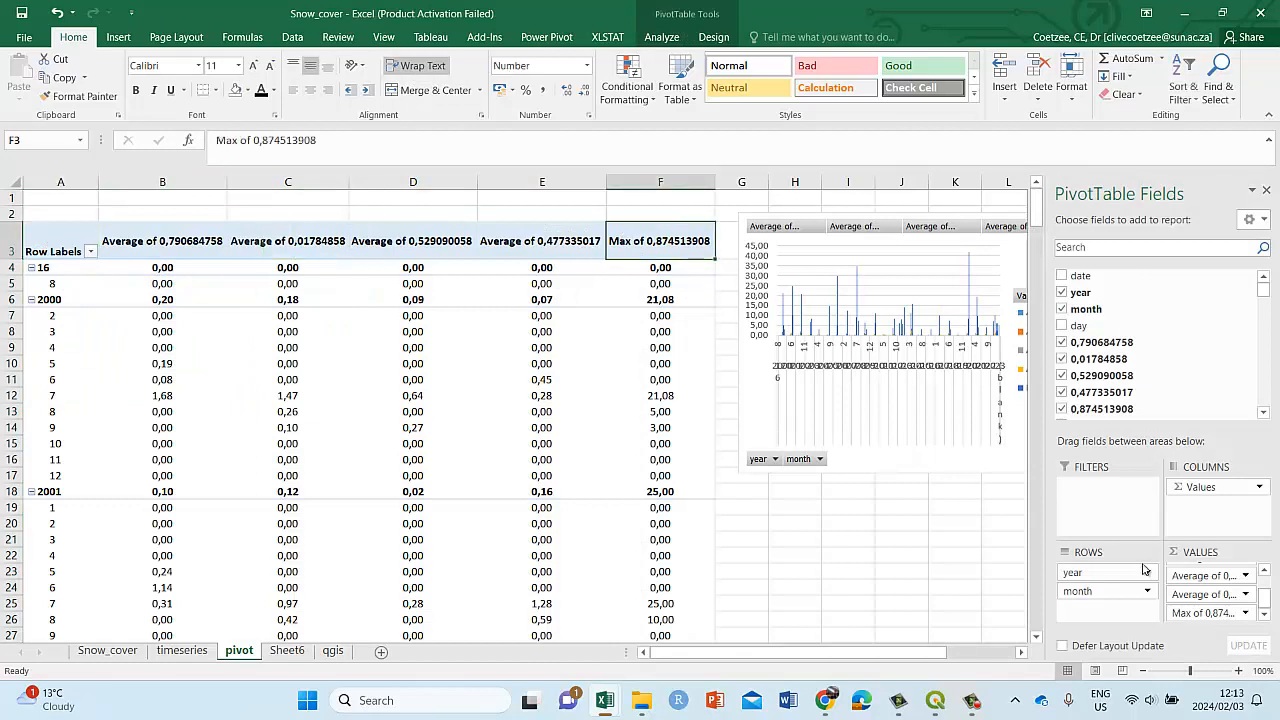
pyautogui.click(1245, 612)
pyautogui.click(1167, 595)
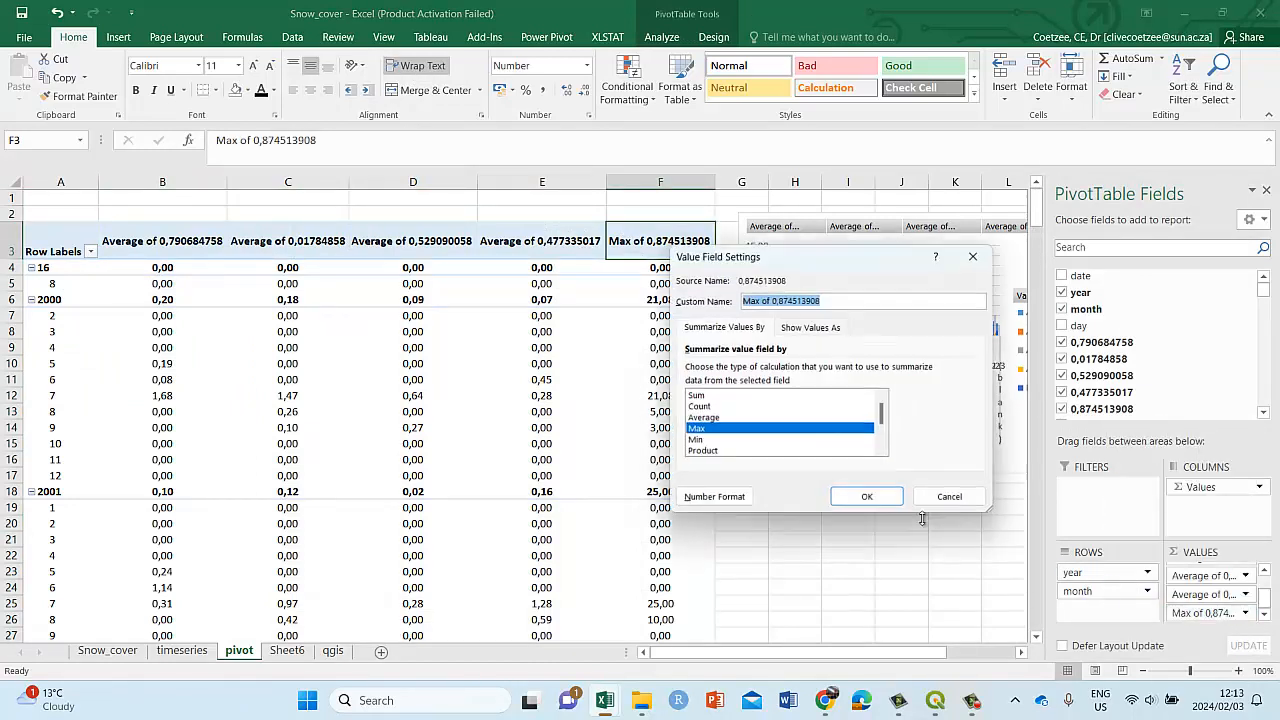
pyautogui.click(714, 419)
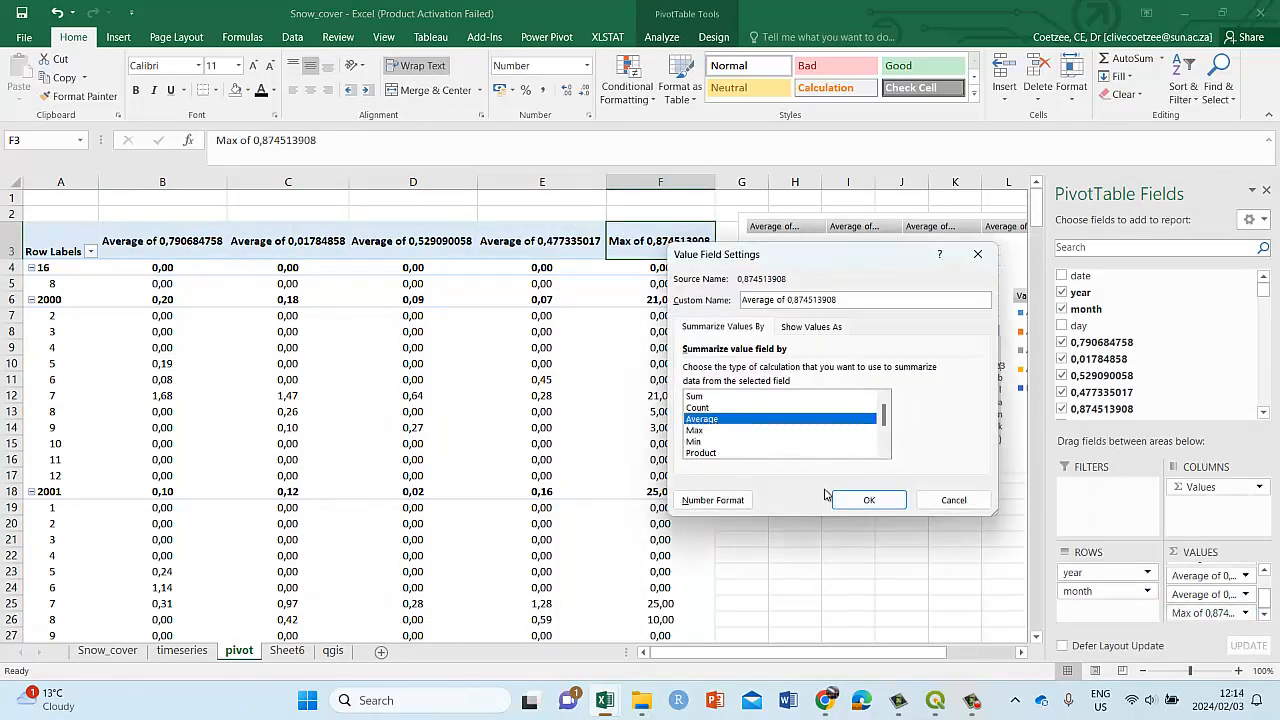
pyautogui.click(862, 500)
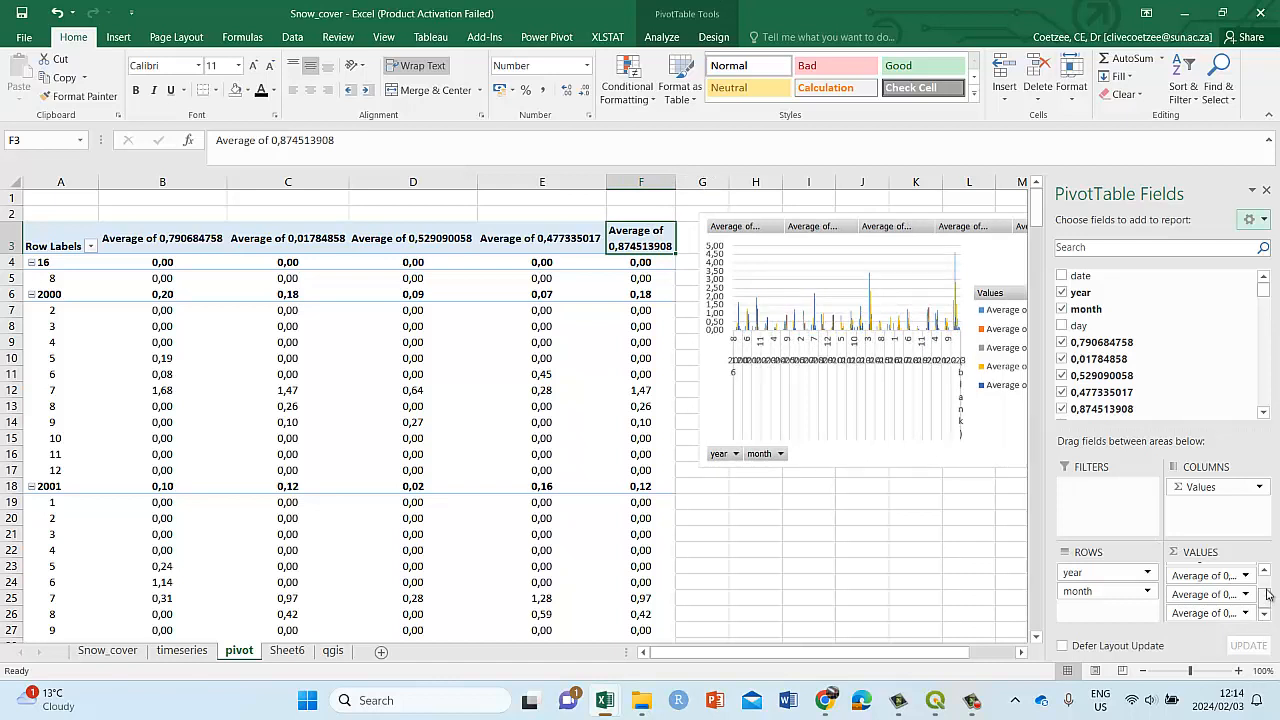
pyautogui.moveTo(1266, 597); pyautogui.dragTo(1266, 586)
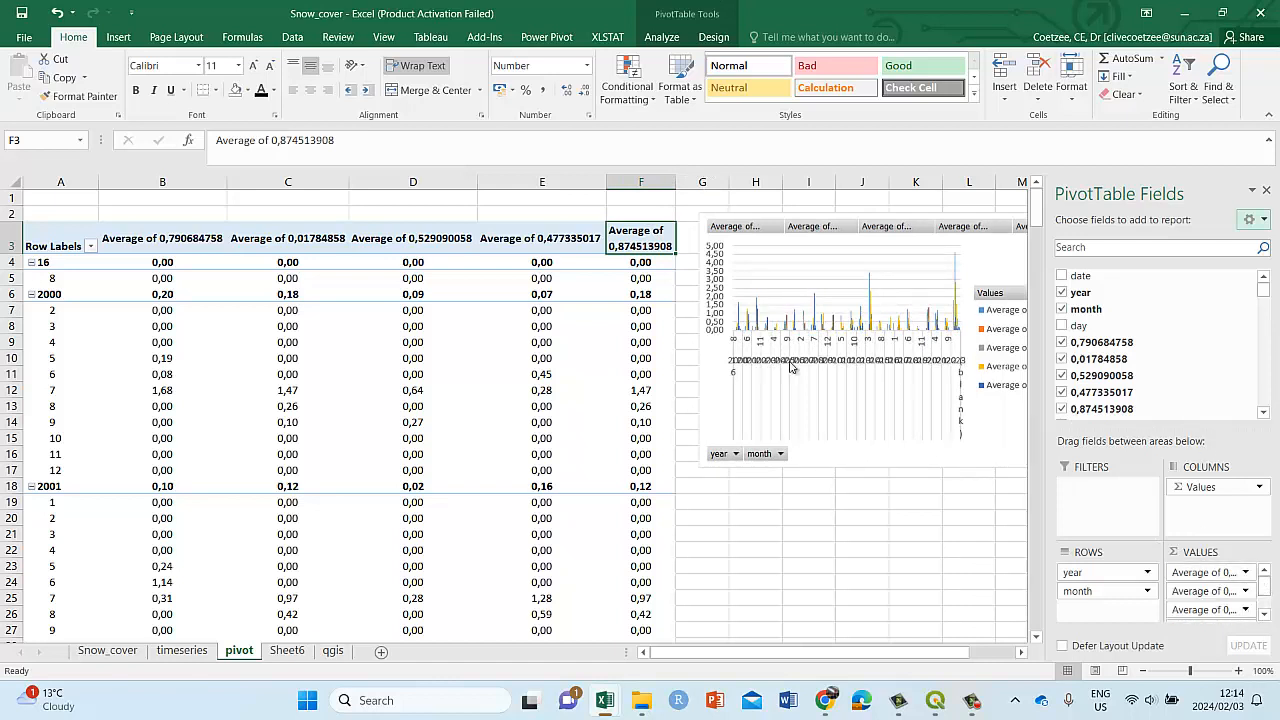
pyautogui.moveTo(674, 180); pyautogui.dragTo(742, 172)
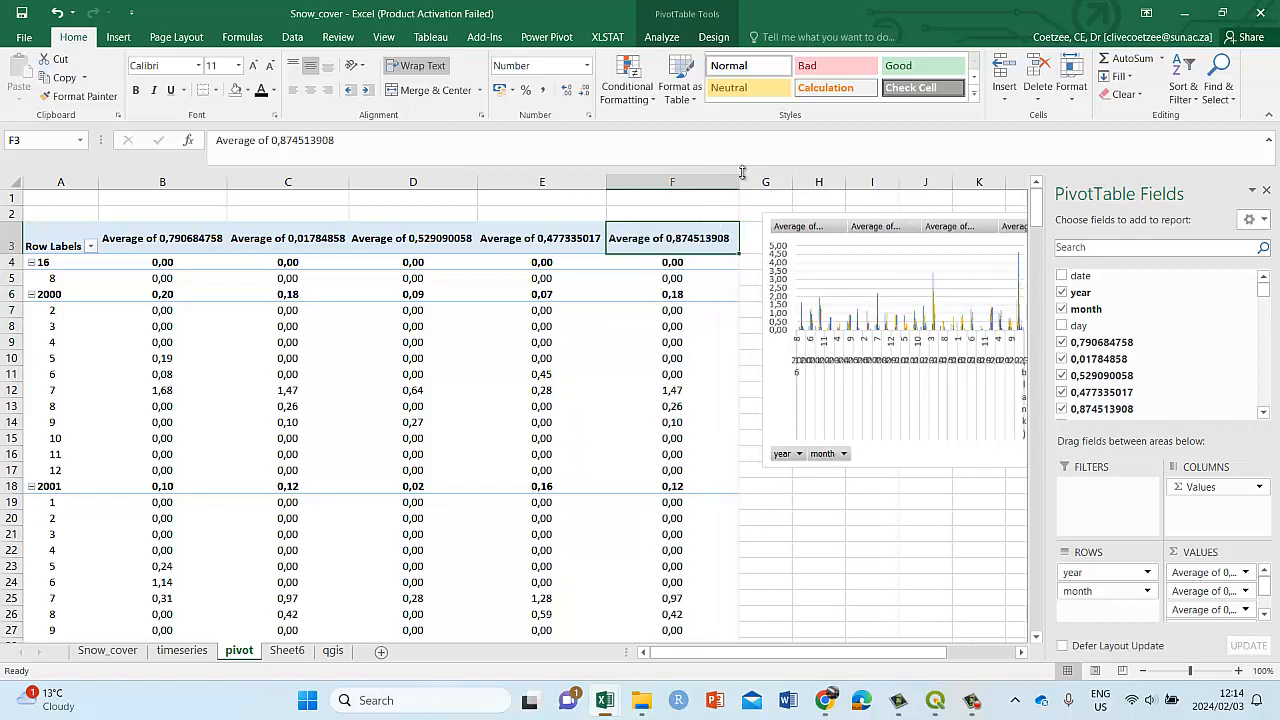
pyautogui.moveTo(175, 238); pyautogui.dragTo(672, 250)
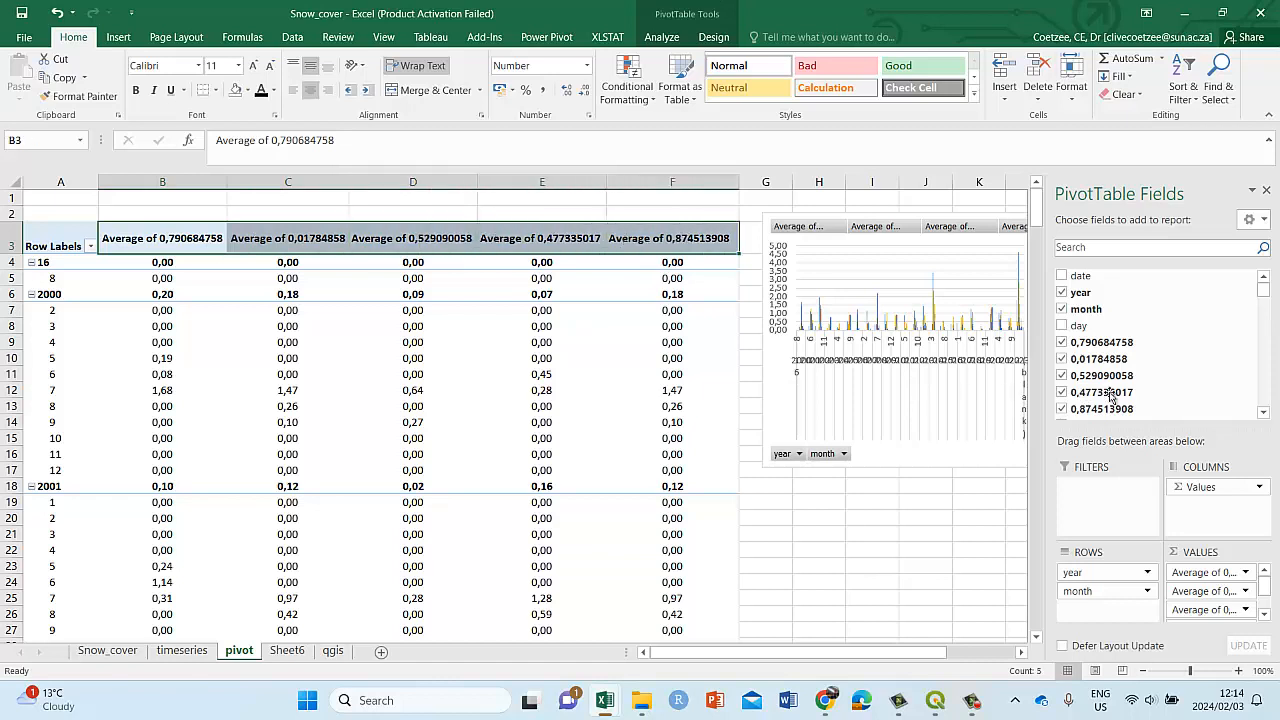
# - Group the pivot rows by day instead of year and month, and give columns B to F an equal width
pyautogui.click(1062, 309)
pyautogui.click(1062, 292)
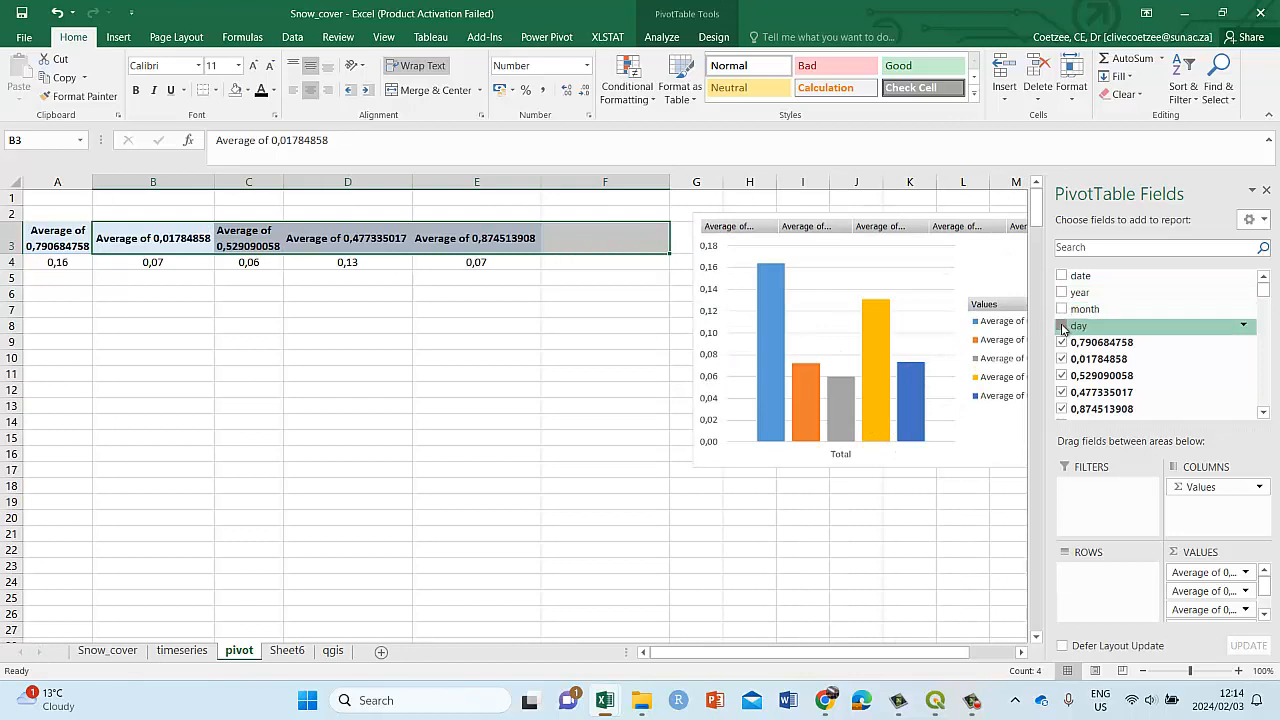
pyautogui.click(1062, 326)
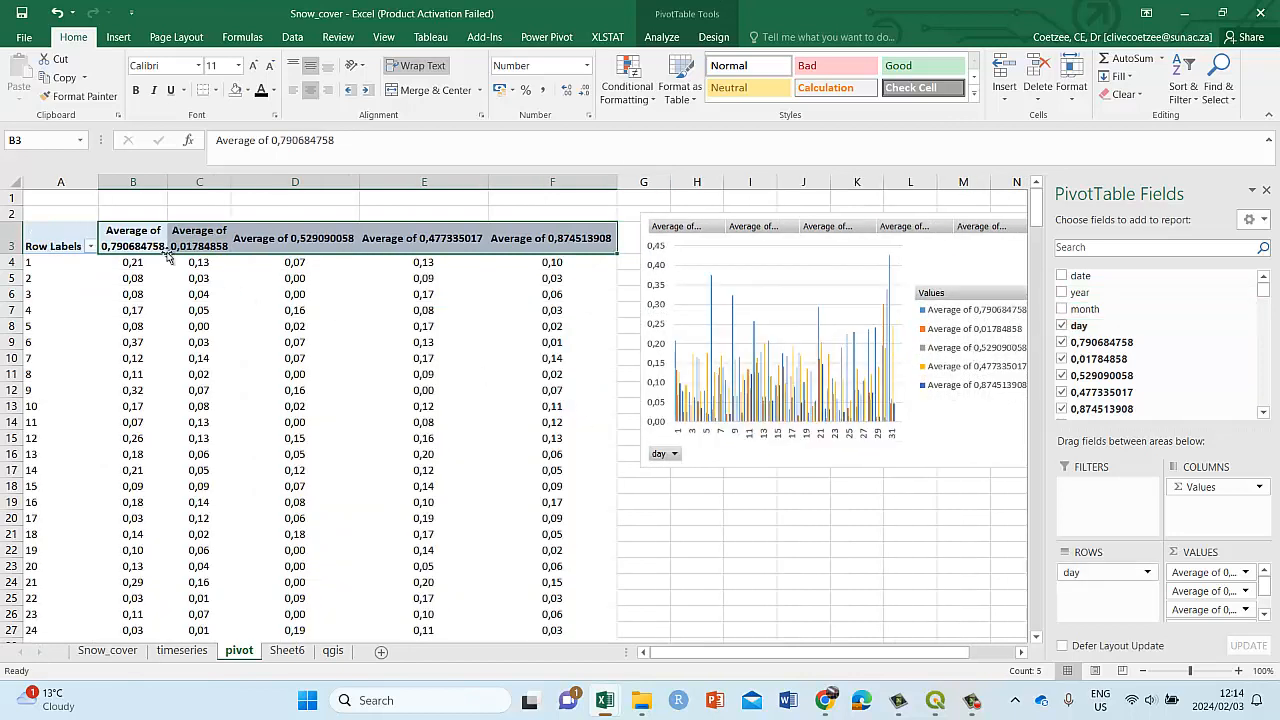
pyautogui.moveTo(133, 176); pyautogui.dragTo(477, 180)
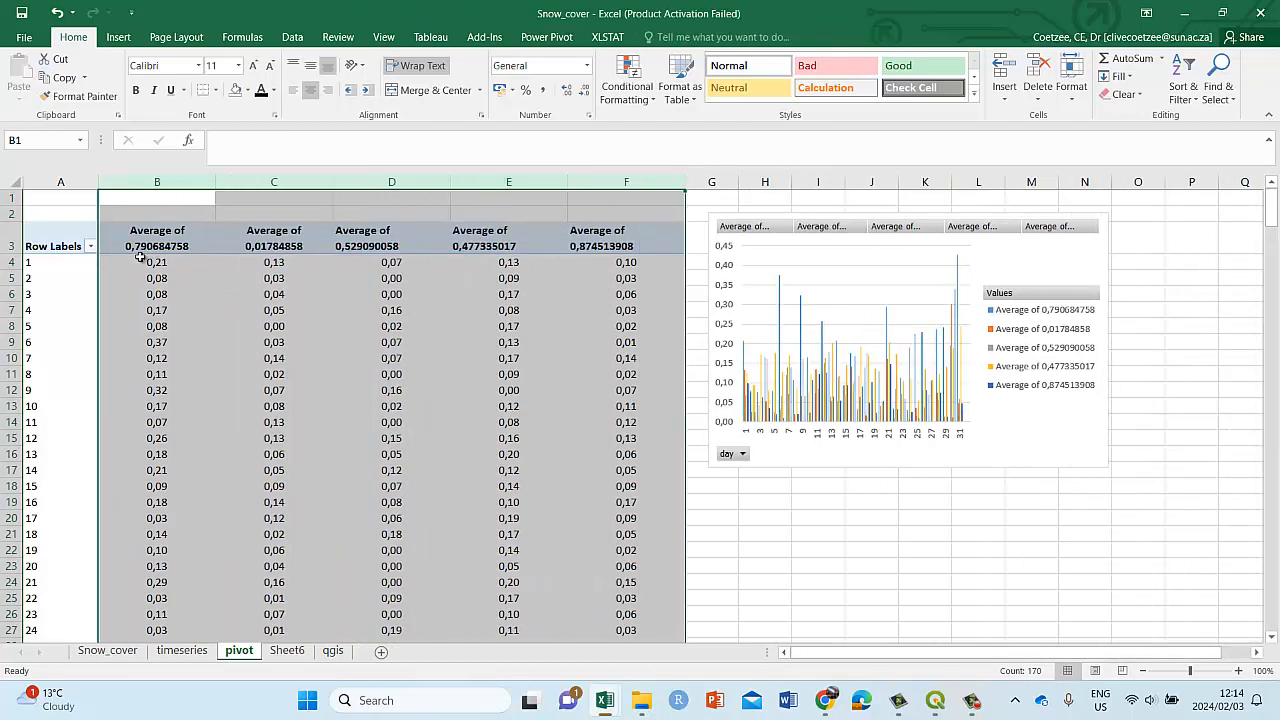
pyautogui.click(38, 243)
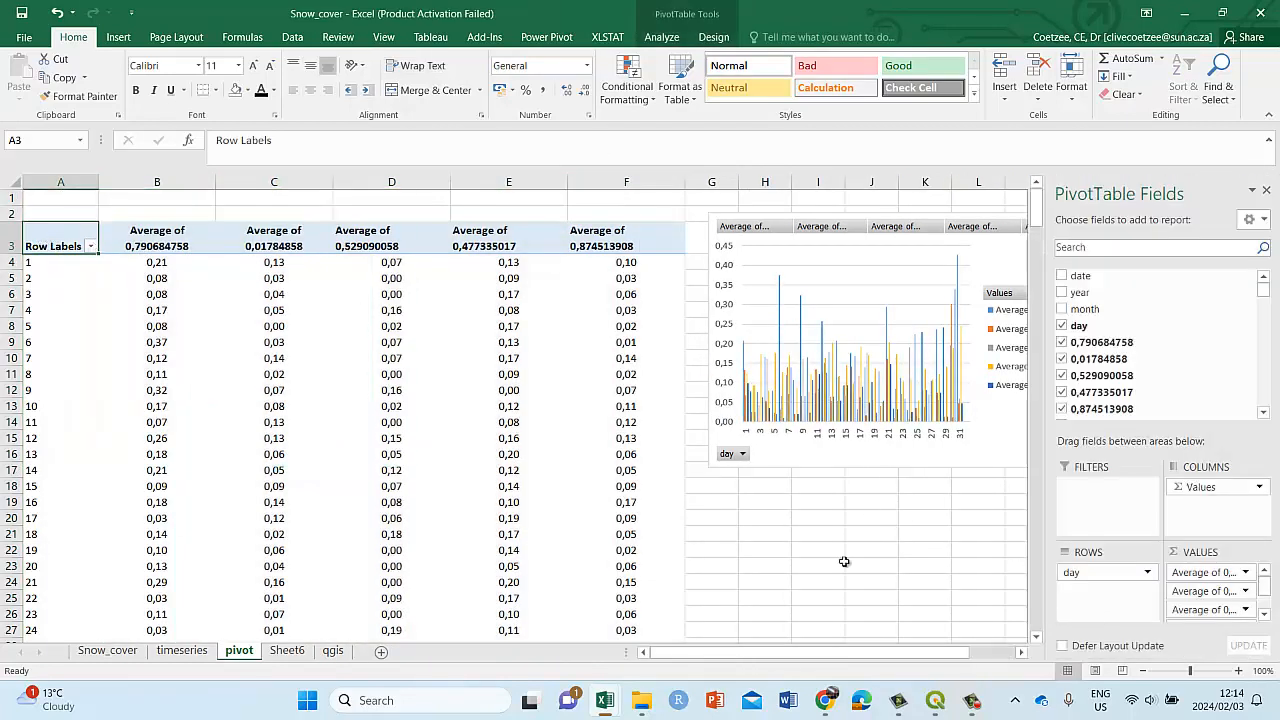
# - Summarize the value fields 0,790684758 and 0,01784858 by Sum instead of Average
pyautogui.click(1247, 574)
pyautogui.click(1203, 558)
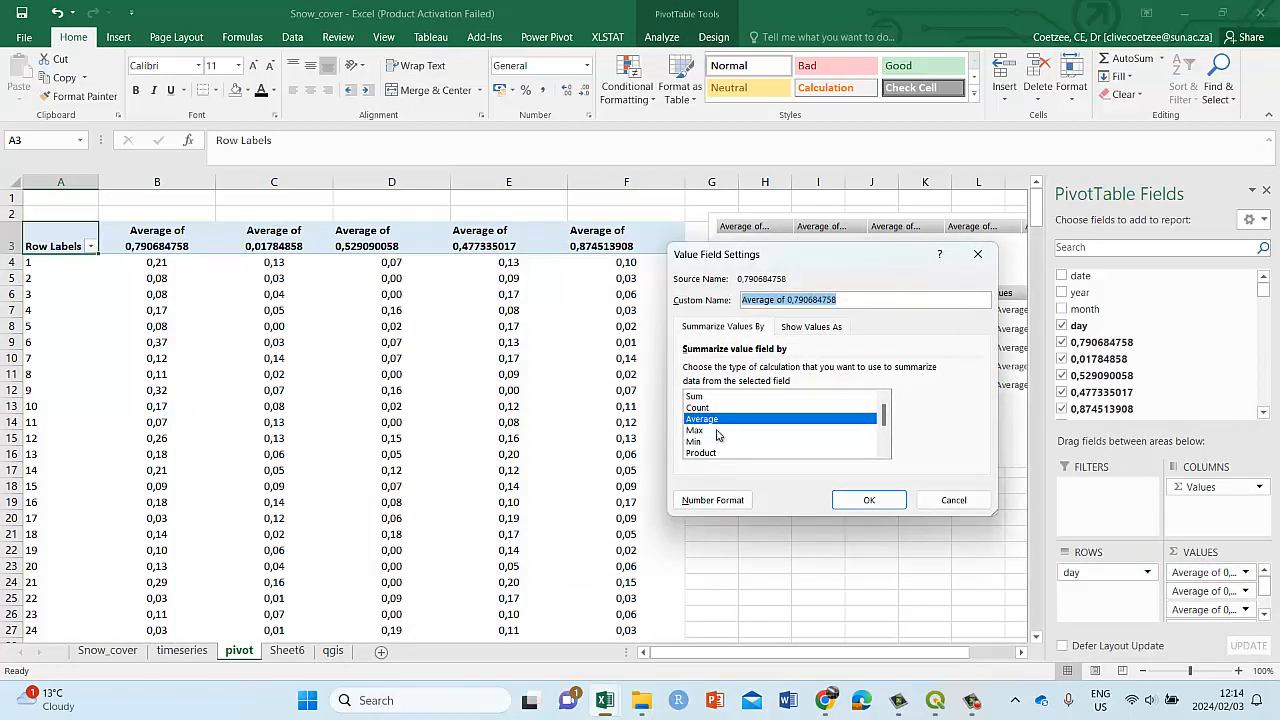
pyautogui.click(700, 397)
pyautogui.click(869, 500)
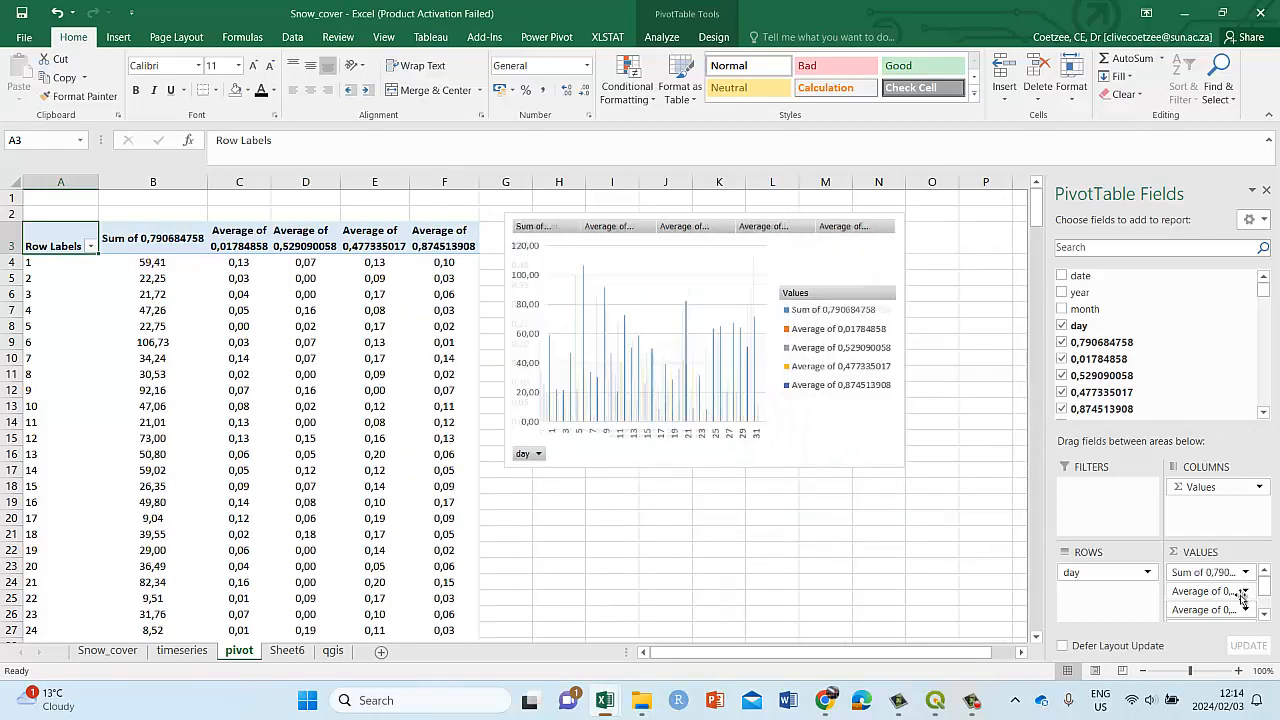
pyautogui.click(1246, 591)
pyautogui.click(1200, 575)
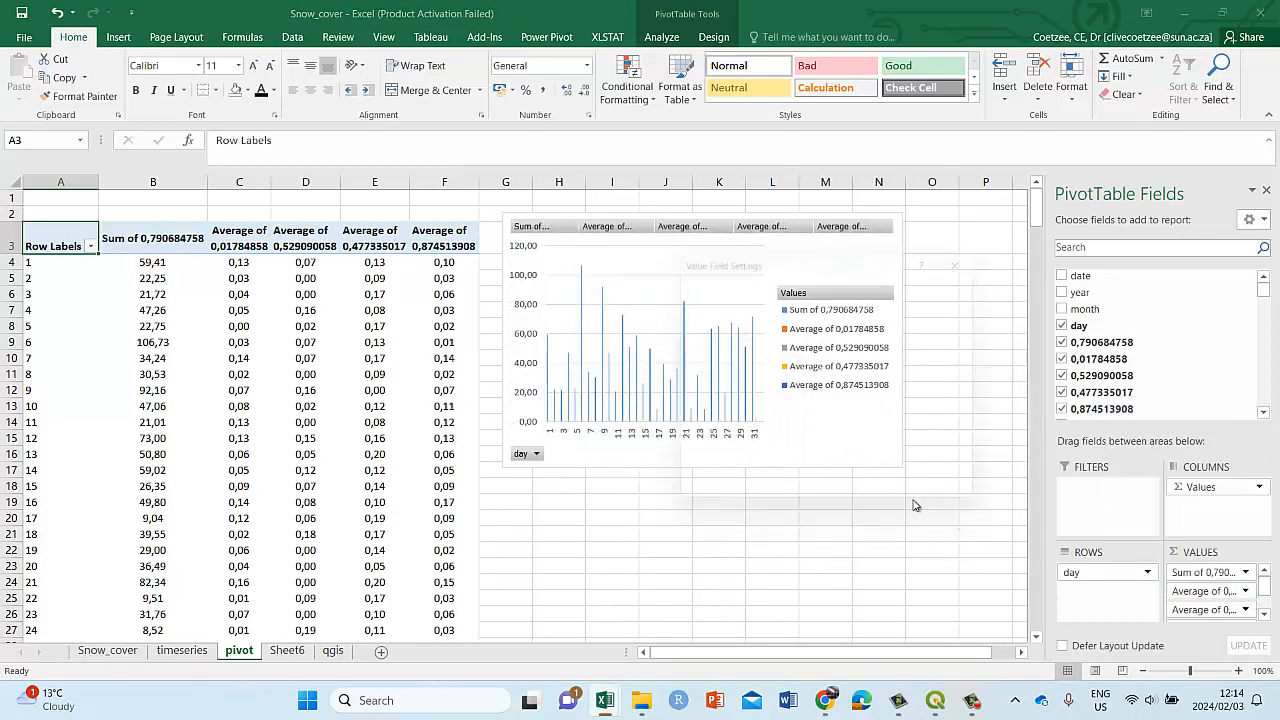
pyautogui.click(722, 397)
pyautogui.click(869, 500)
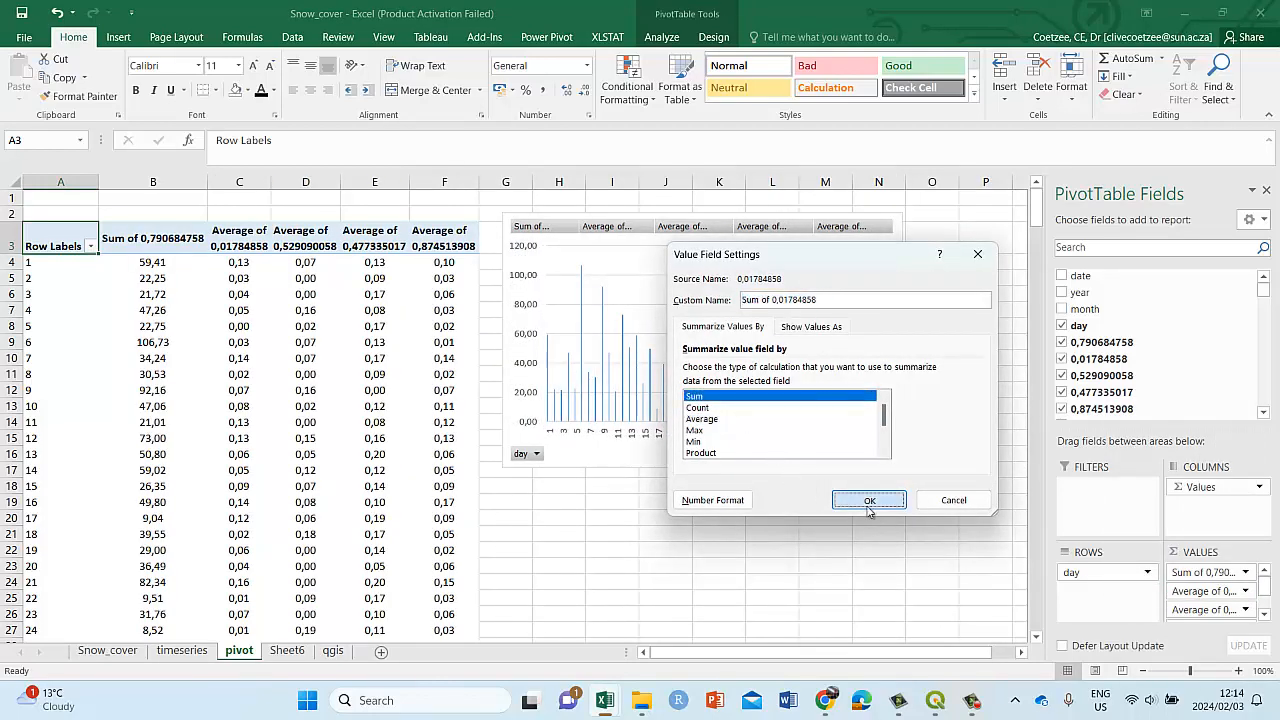
# - Summarize the value fields 0,529090058 and 0,477335017 by Sum instead of Average
pyautogui.click(1245, 609)
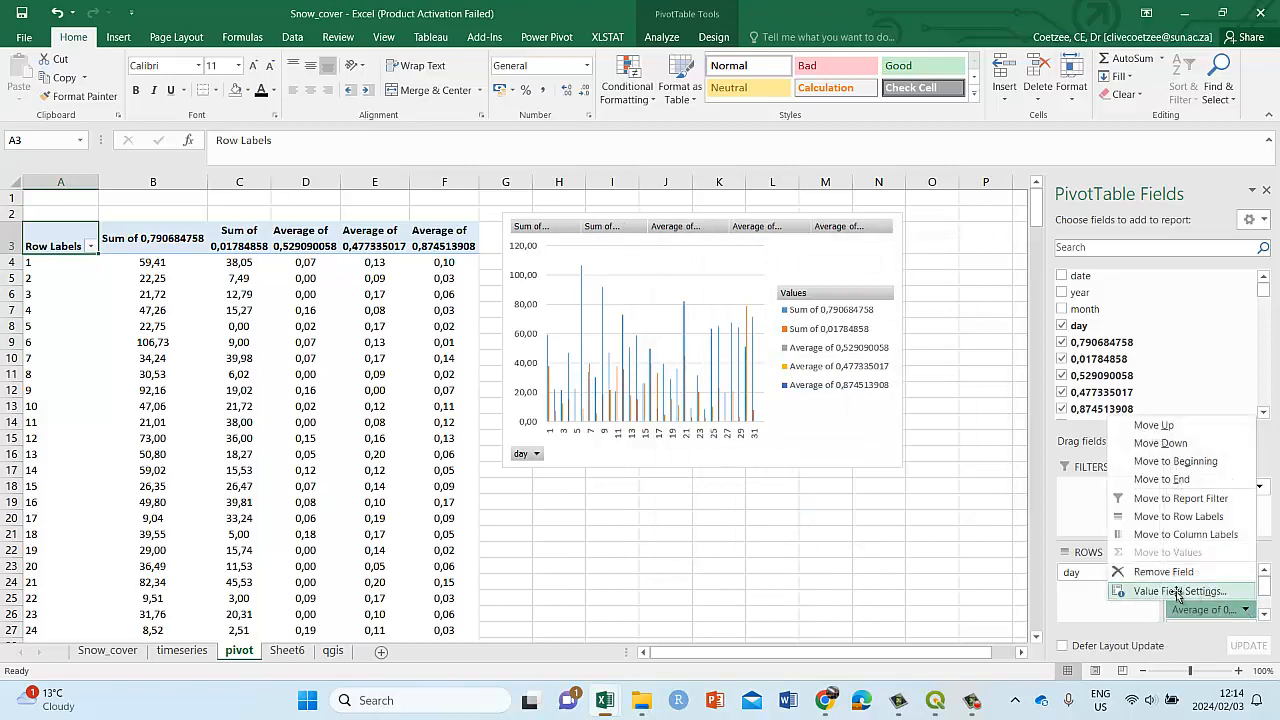
pyautogui.click(1180, 593)
pyautogui.click(706, 397)
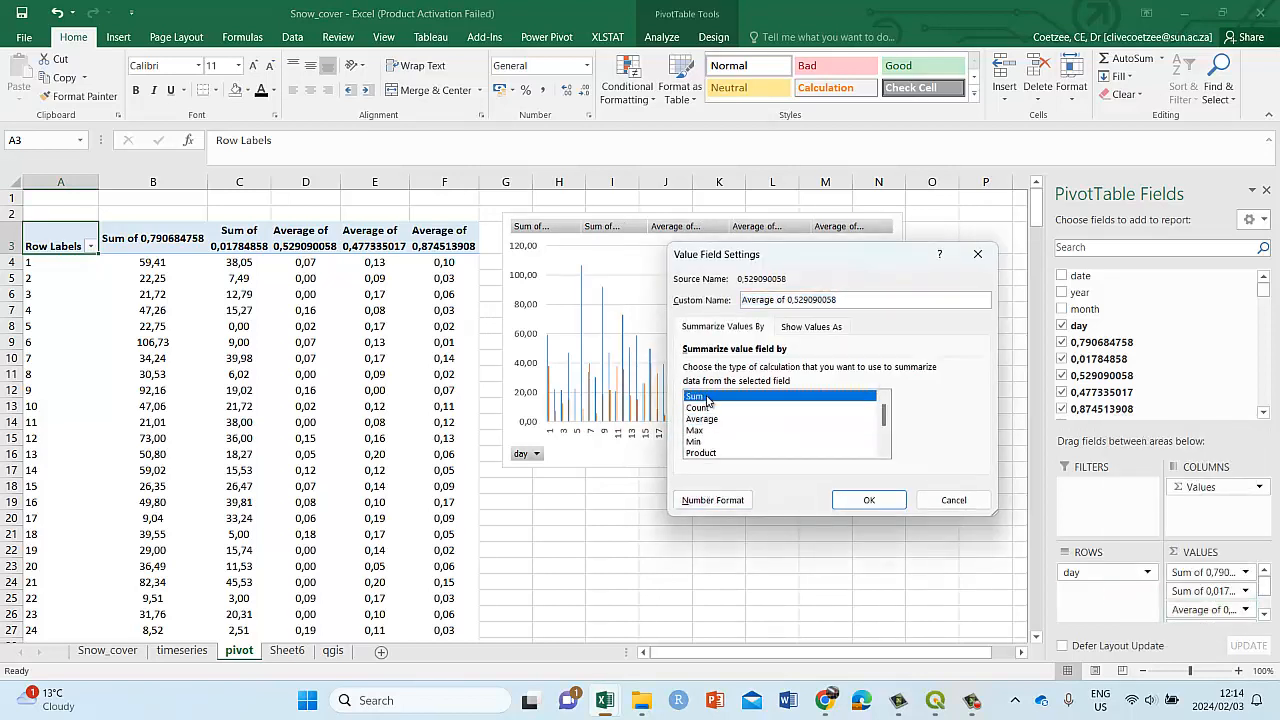
pyautogui.click(866, 499)
pyautogui.click(1264, 616)
pyautogui.click(1264, 616)
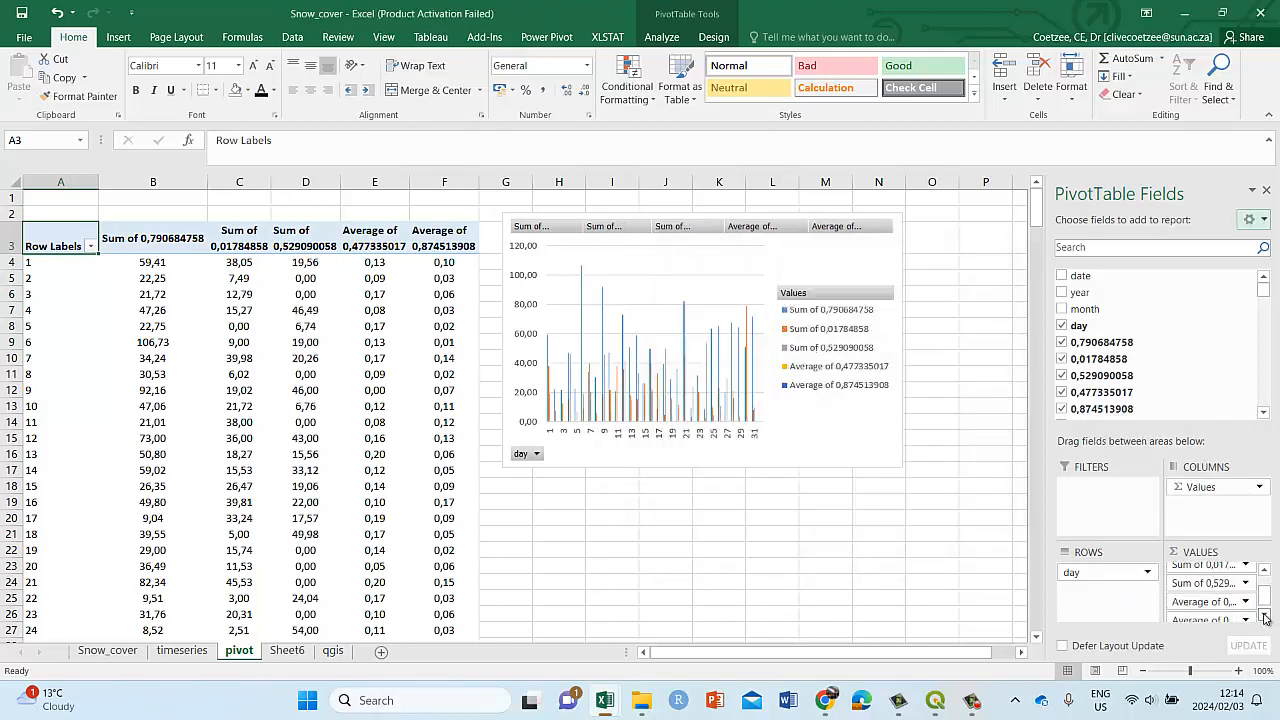
pyautogui.click(1264, 616)
pyautogui.click(1245, 613)
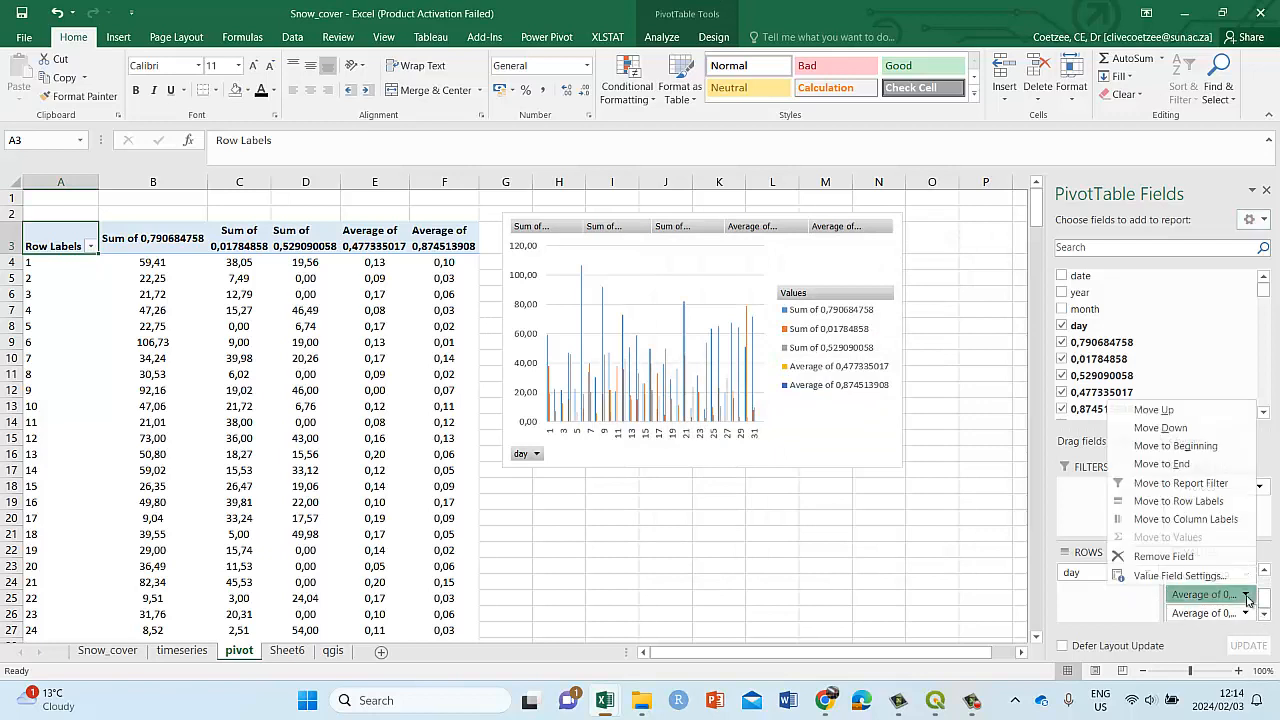
pyautogui.click(1180, 577)
pyautogui.click(696, 396)
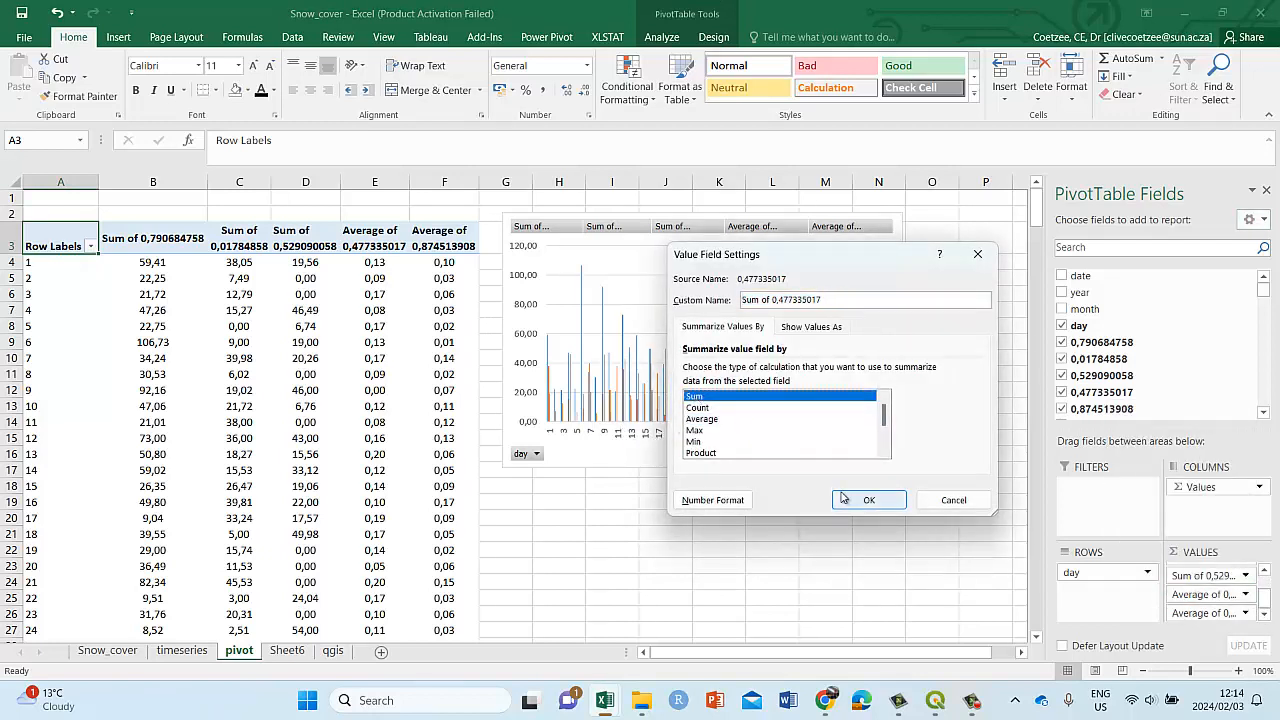
pyautogui.click(866, 498)
# - Summarize the value field 0,874513908 by Sum instead of Average
pyautogui.click(1246, 614)
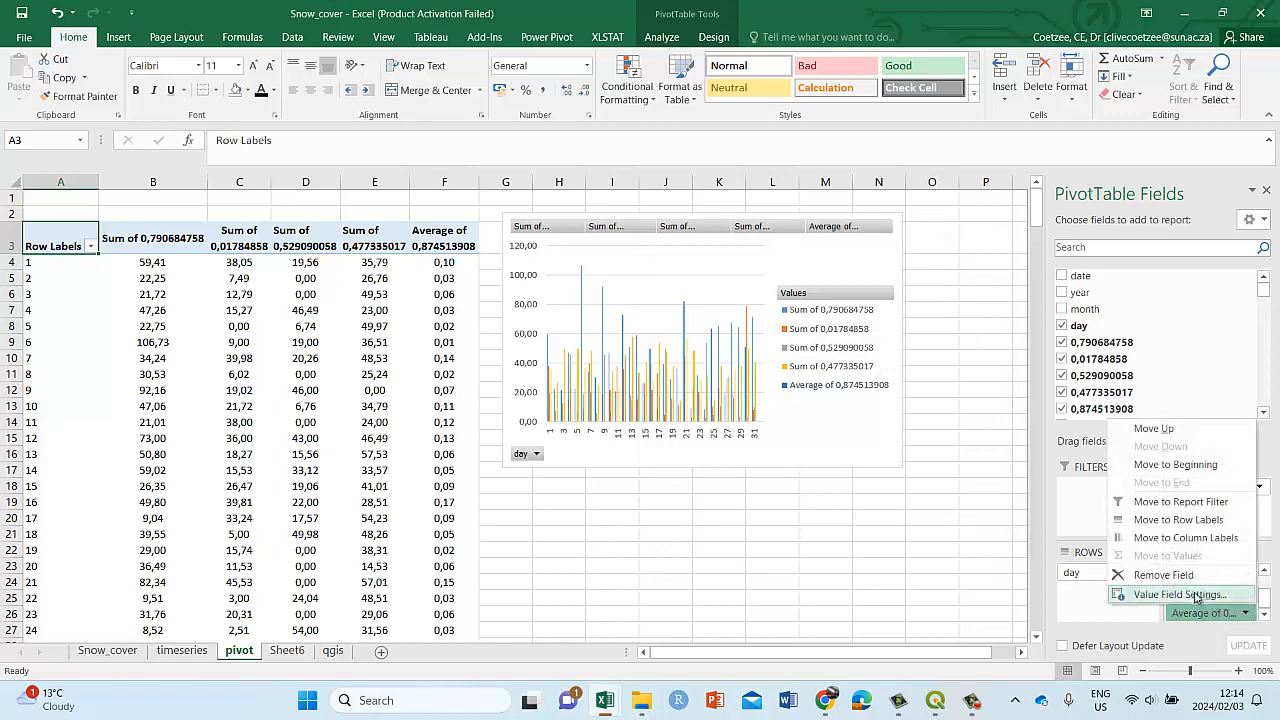
pyautogui.click(1179, 596)
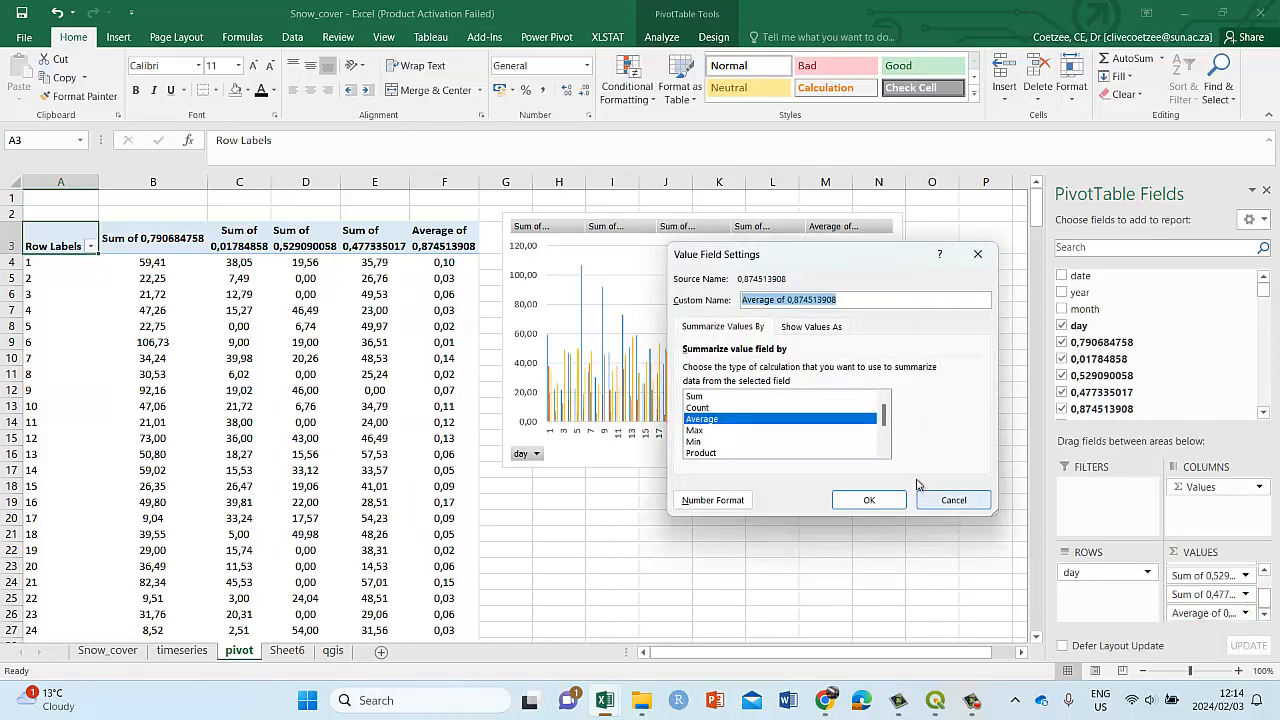
pyautogui.click(697, 397)
pyautogui.click(868, 500)
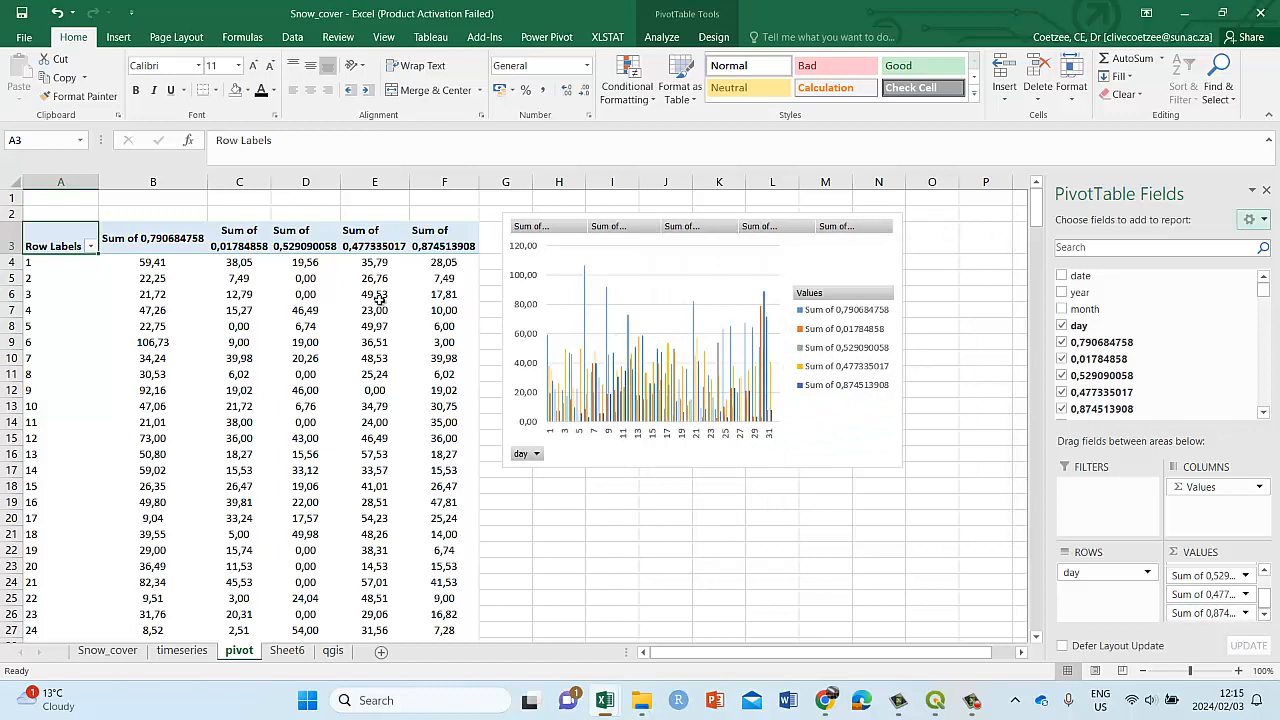
# - Give pivot columns B to F an equal width and center their contents
pyautogui.moveTo(153, 182); pyautogui.dragTo(431, 182)
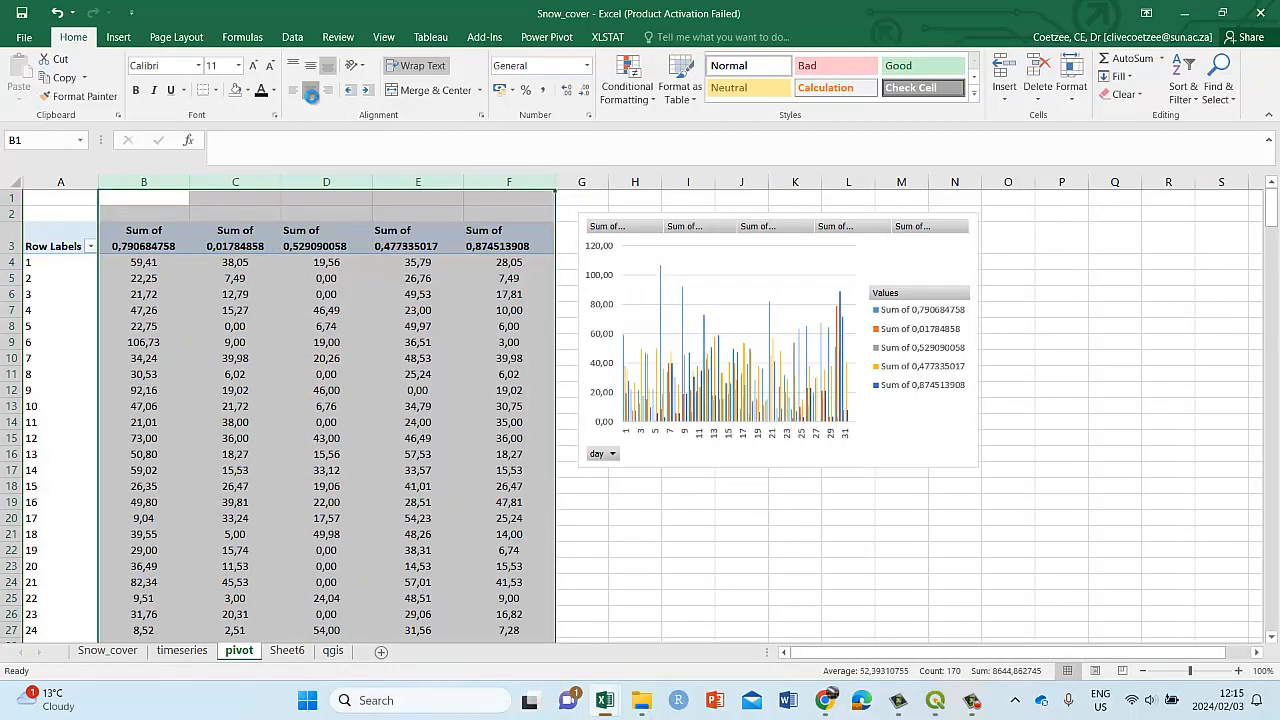
pyautogui.click(311, 90)
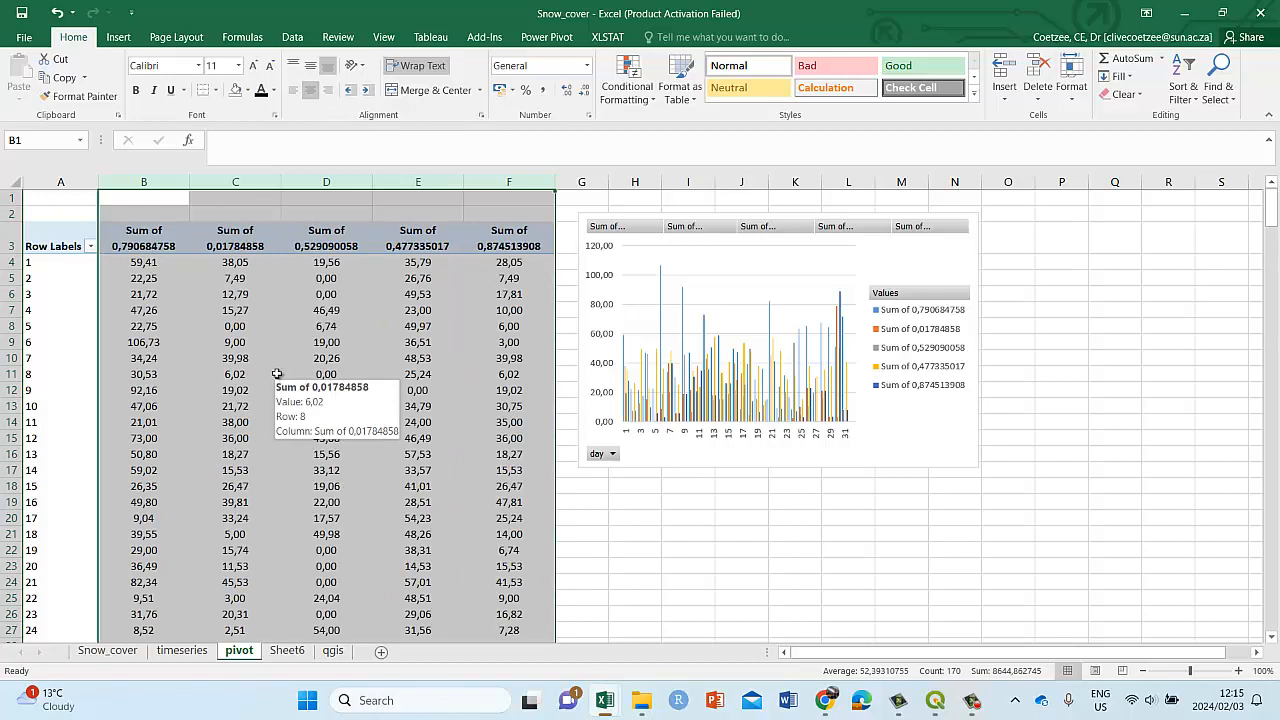
# - Examine the daily sums in the pivot table, including days 5, 8 and 13 to 16, down to the grand total
pyautogui.click(146, 237)
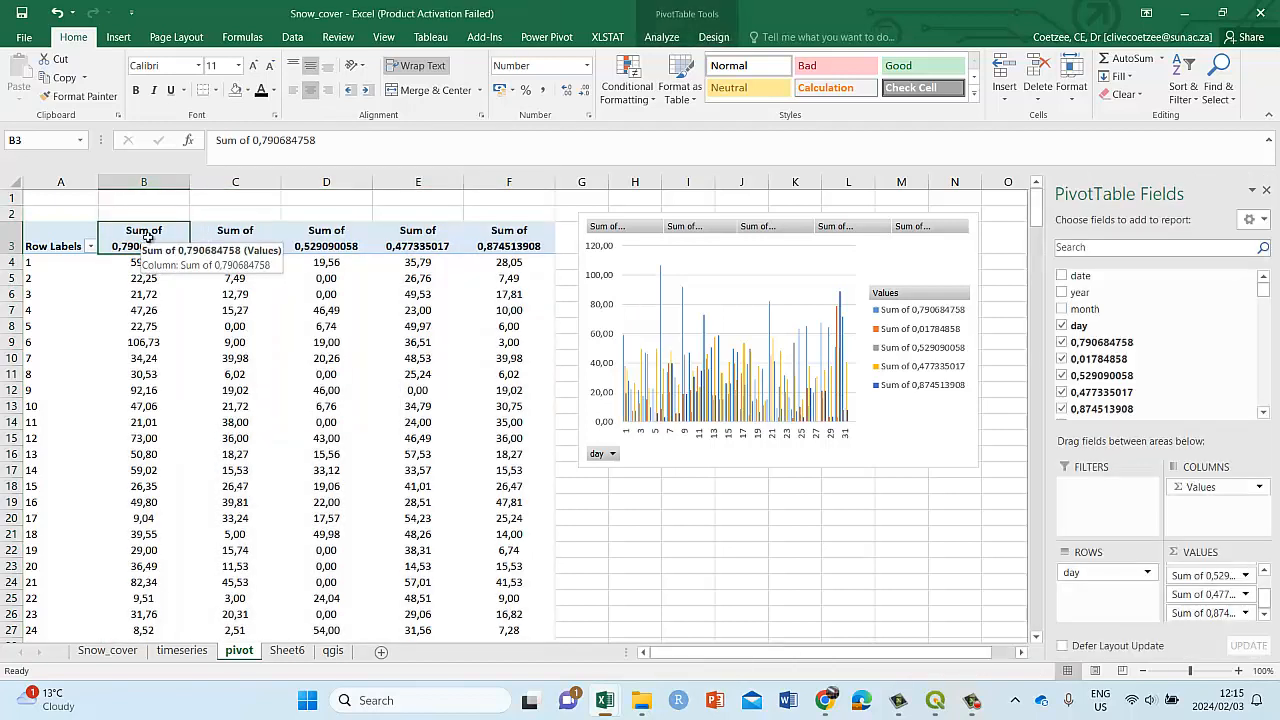
pyautogui.rightClick(148, 239)
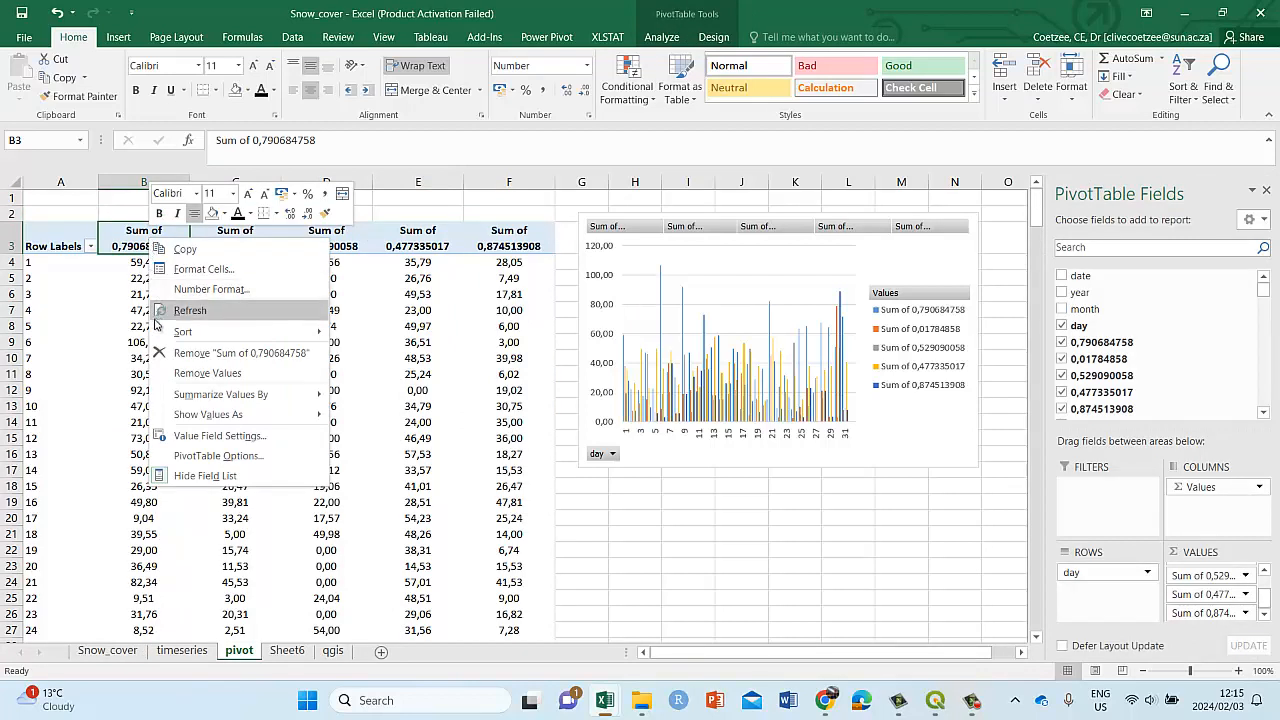
pyautogui.click(128, 264)
pyautogui.click(145, 265)
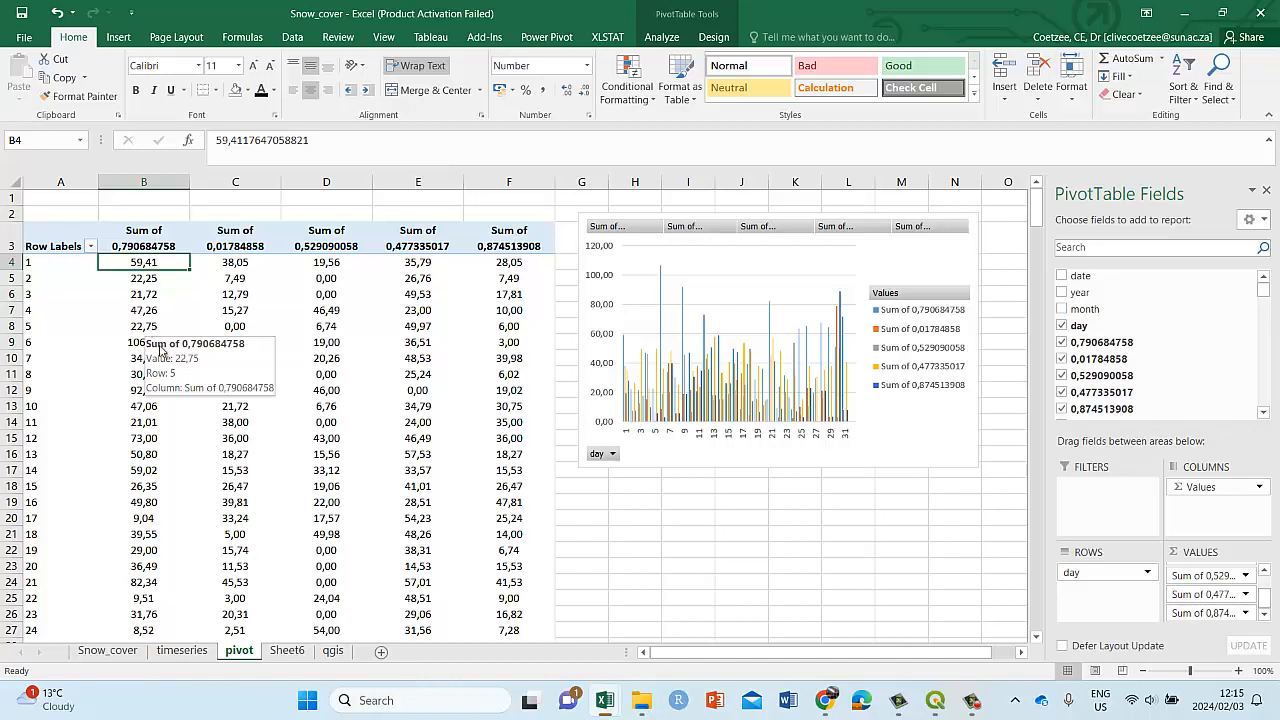
pyautogui.click(29, 374)
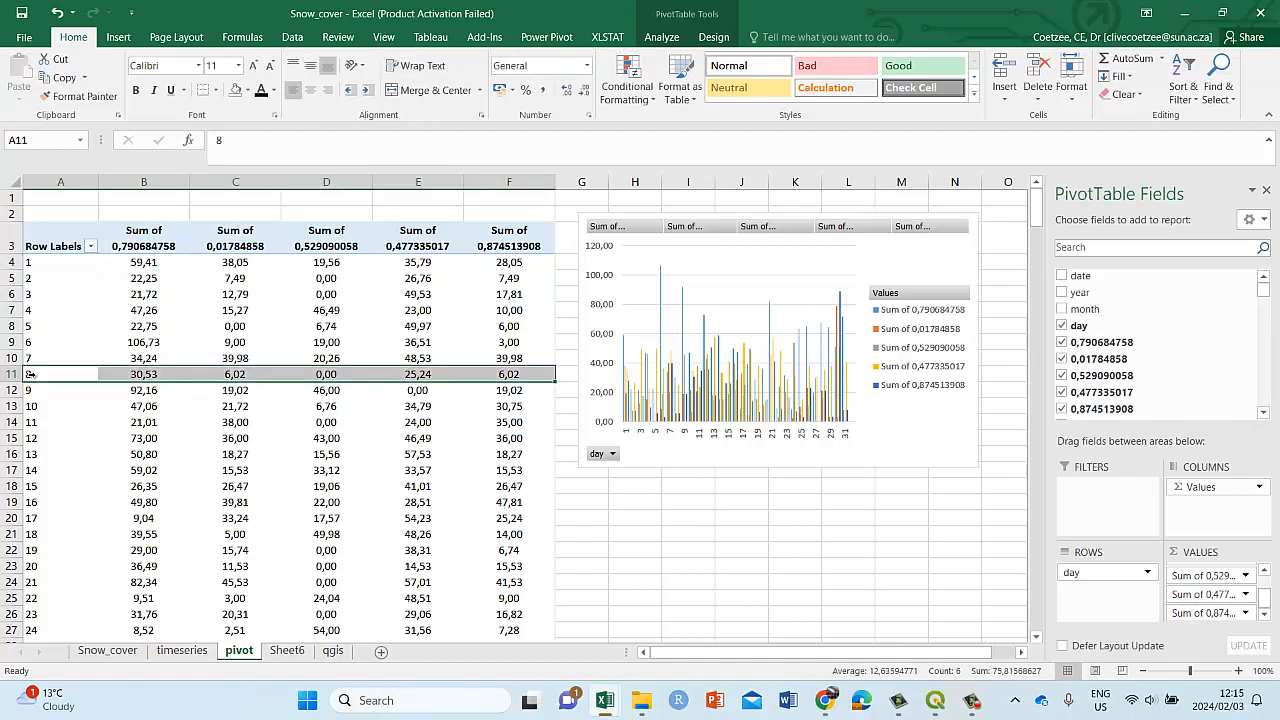
pyautogui.click(30, 327)
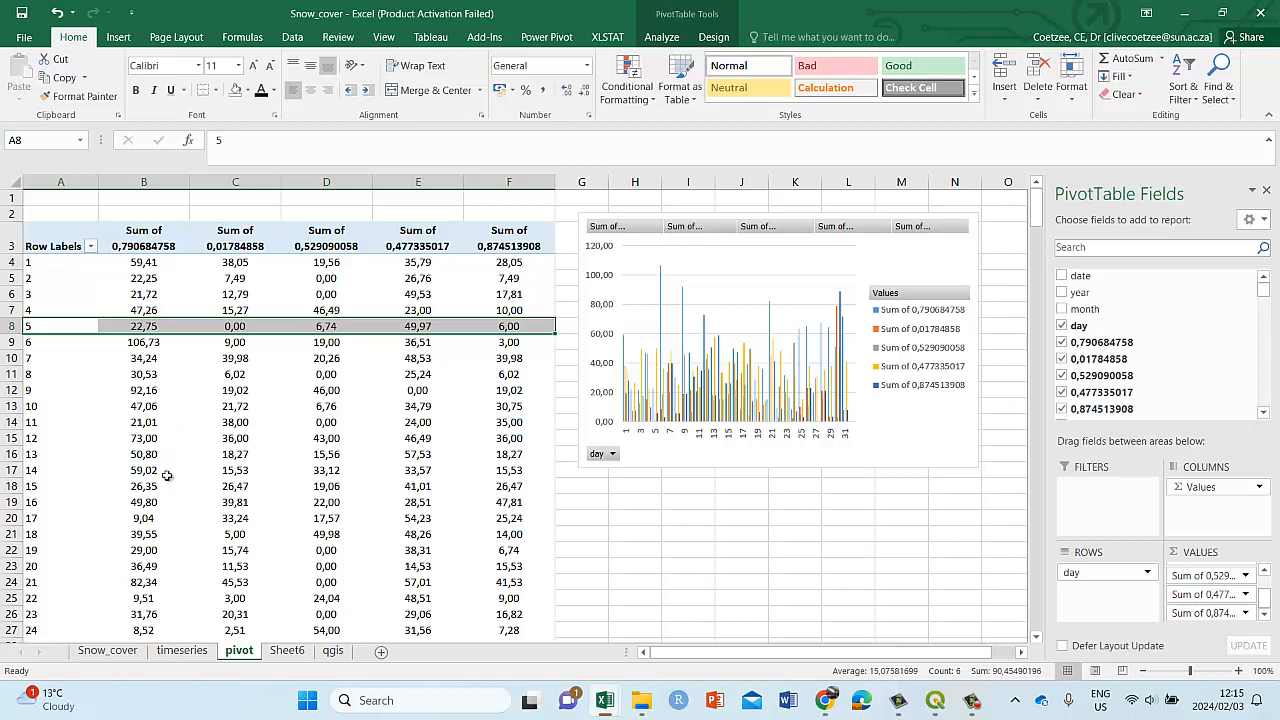
pyautogui.click(32, 503)
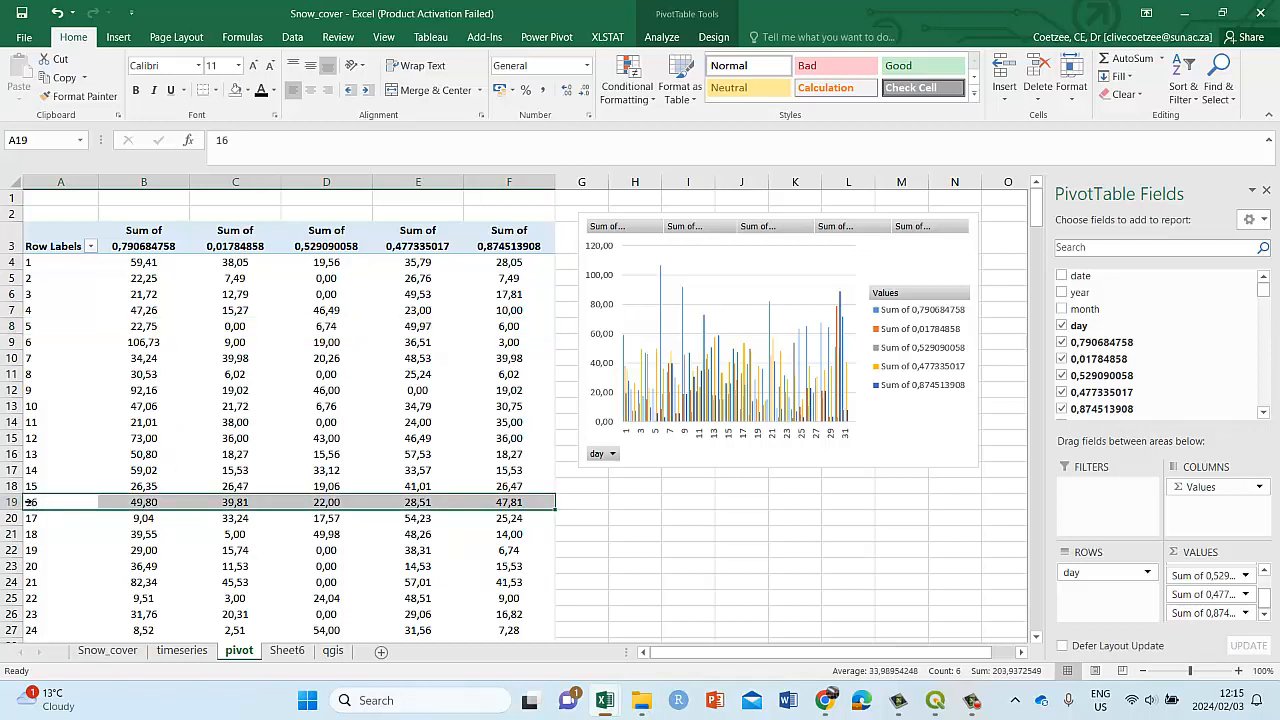
pyautogui.click(32, 486)
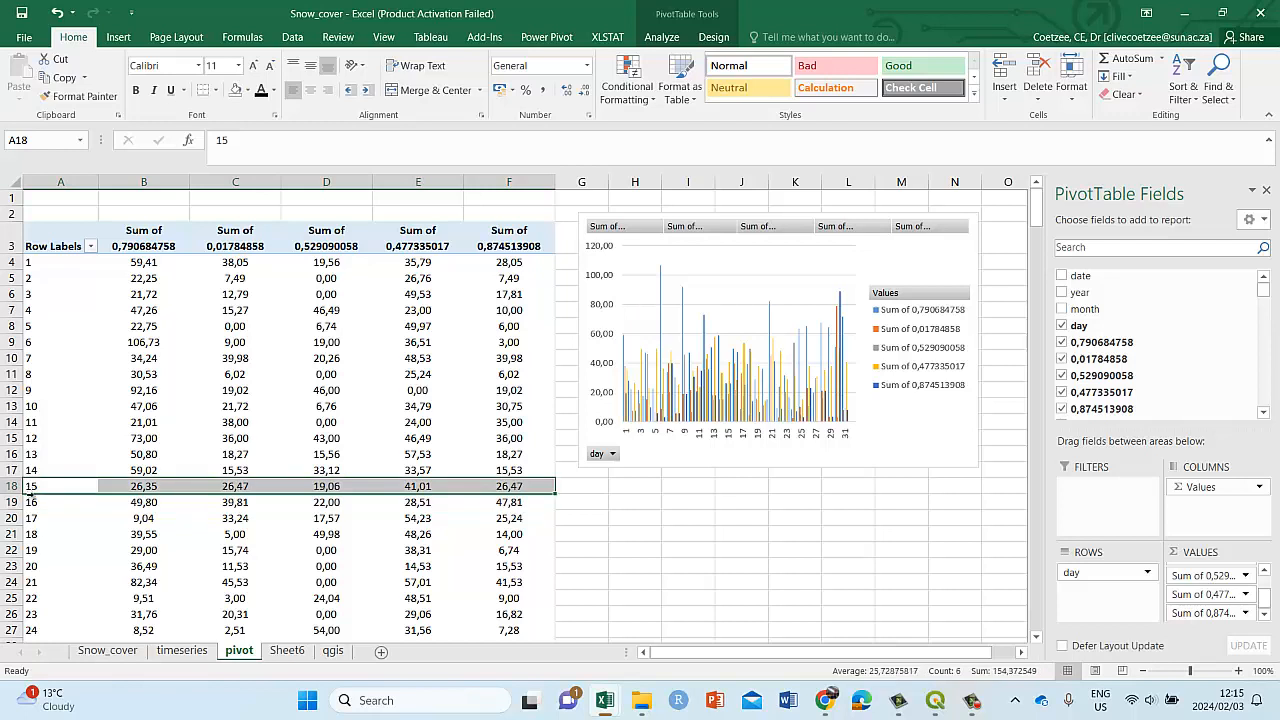
pyautogui.keyDown('shift'); pyautogui.click(31, 502); pyautogui.keyUp('shift')
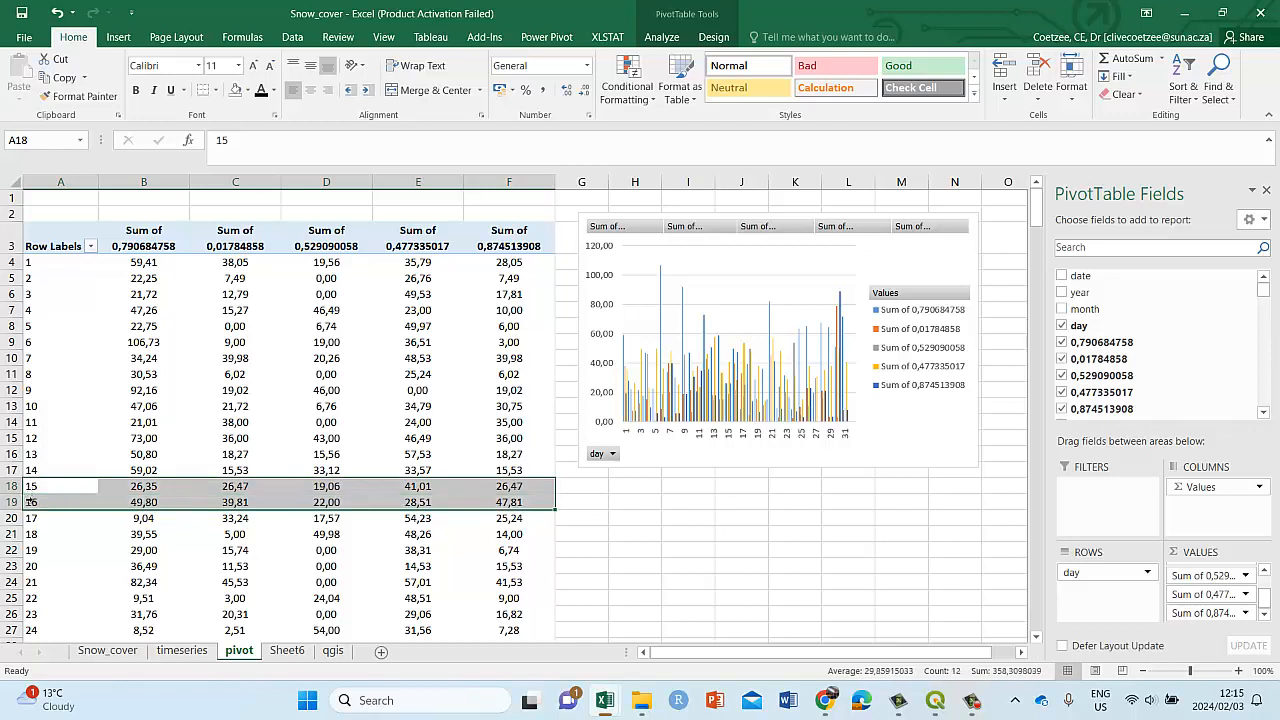
pyautogui.moveTo(32, 454); pyautogui.dragTo(32, 502)
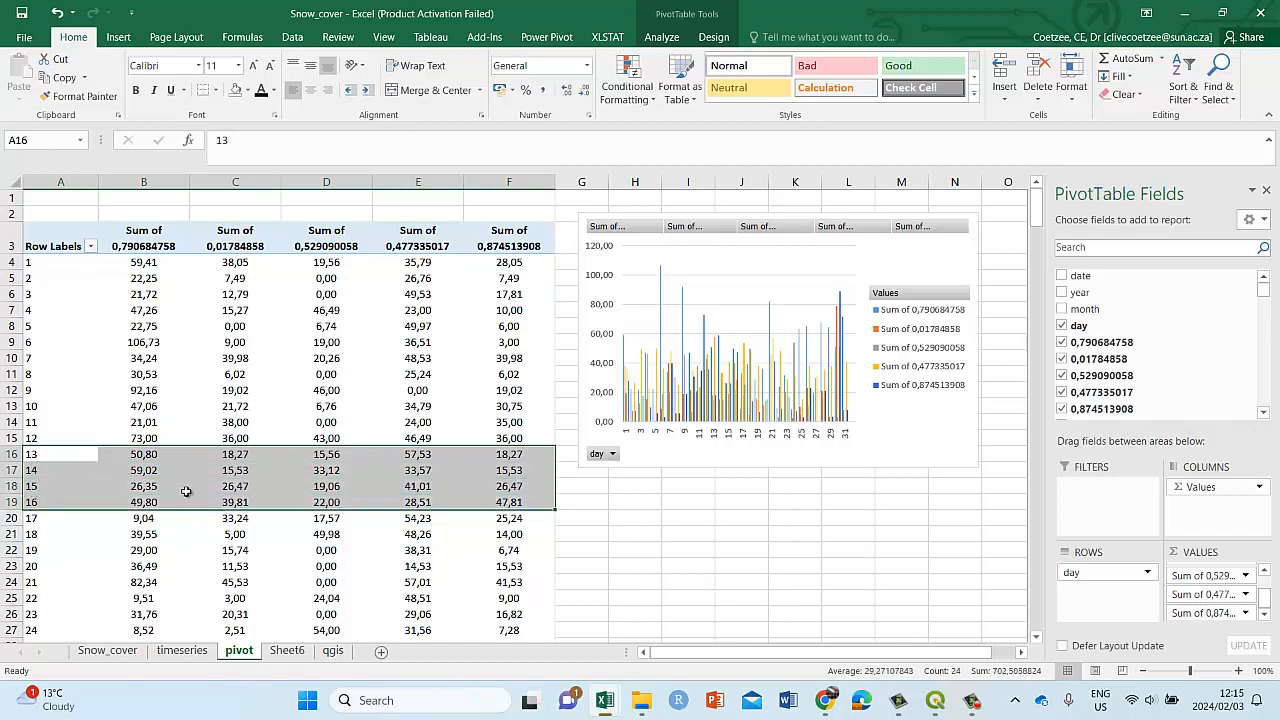
pyautogui.scroll(-3, 186, 491)
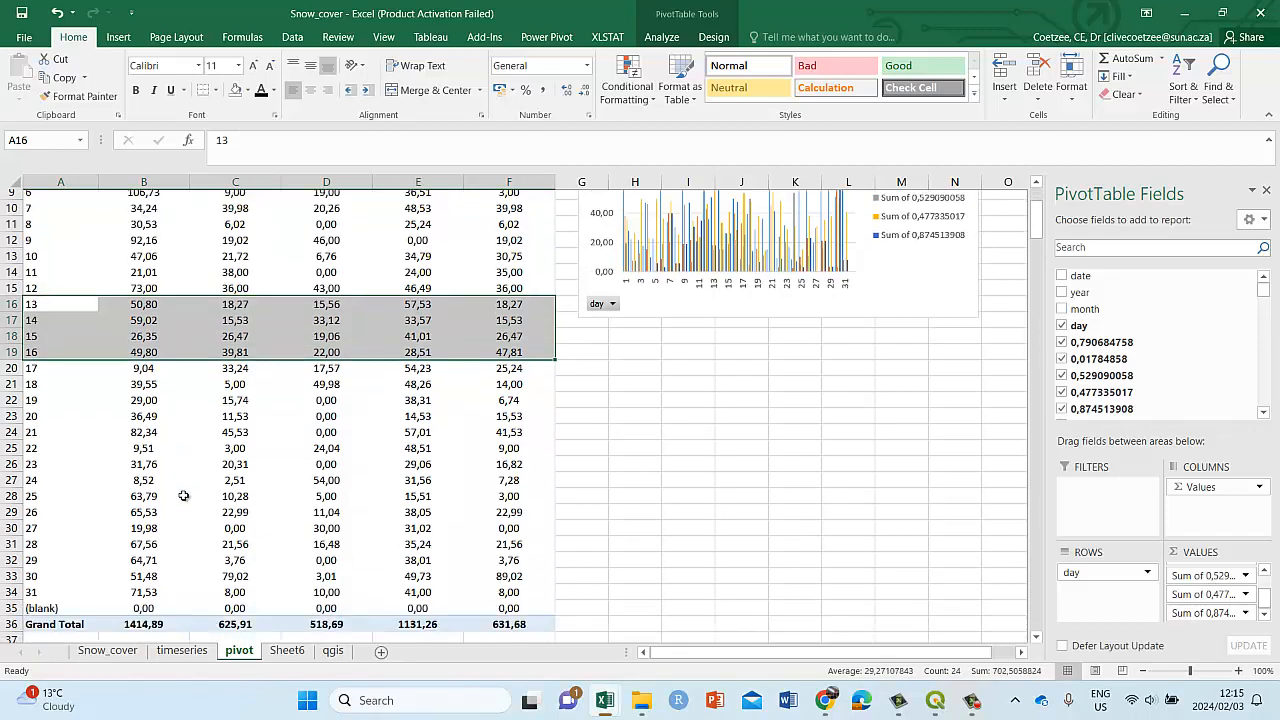
# - Examine the pivot table rows for days 25 to 31 and the daily sums under the column headings
pyautogui.click(31, 486)
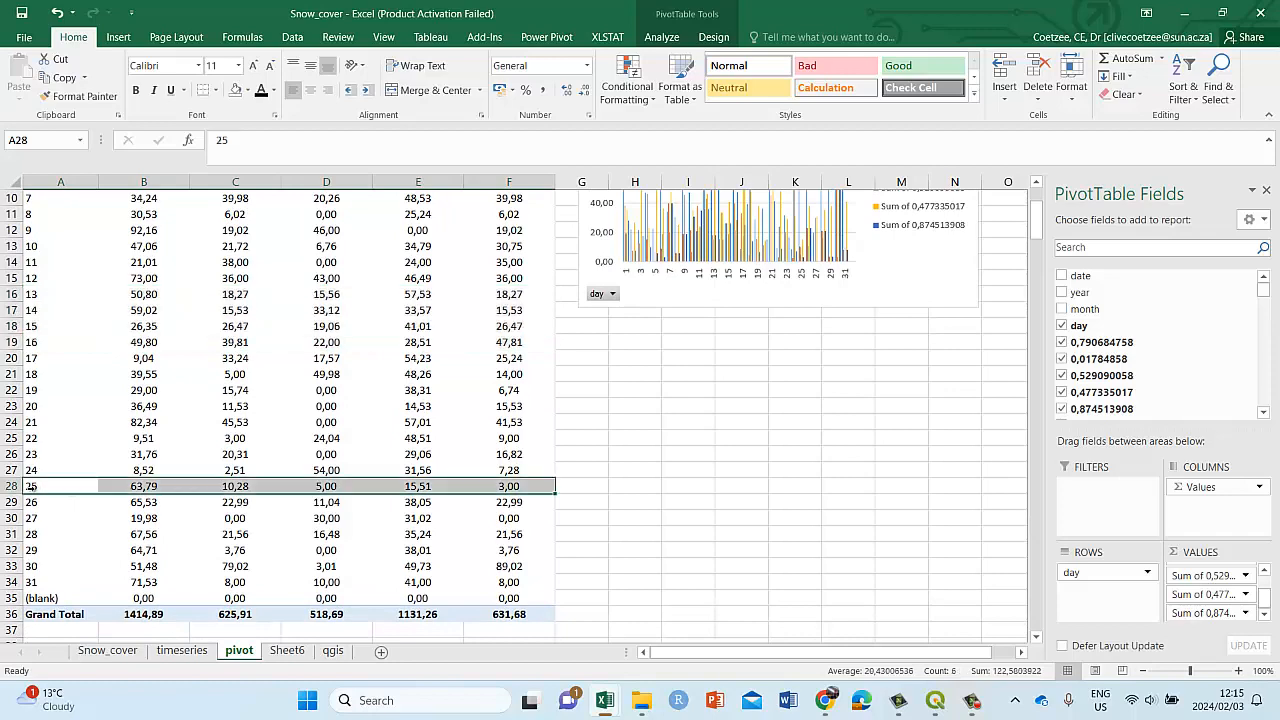
pyautogui.moveTo(31, 486); pyautogui.dragTo(27, 582)
pyautogui.scroll(3, 143, 490)
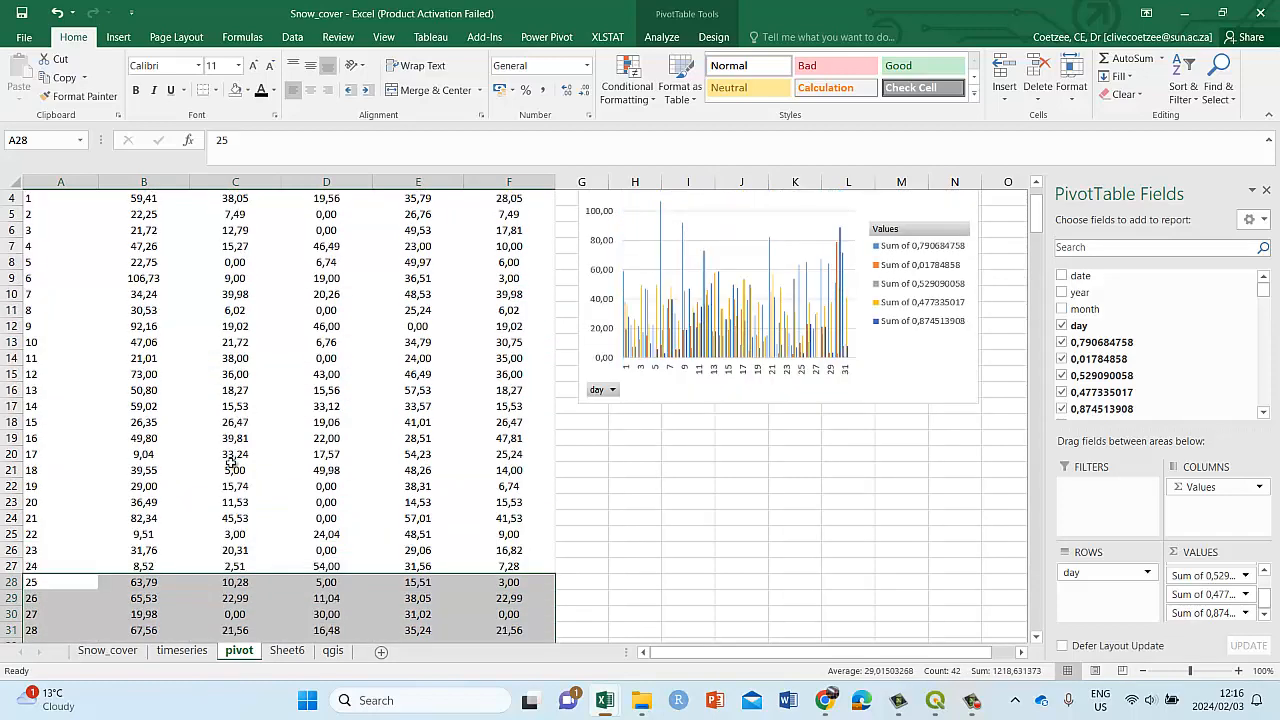
pyautogui.click(168, 247)
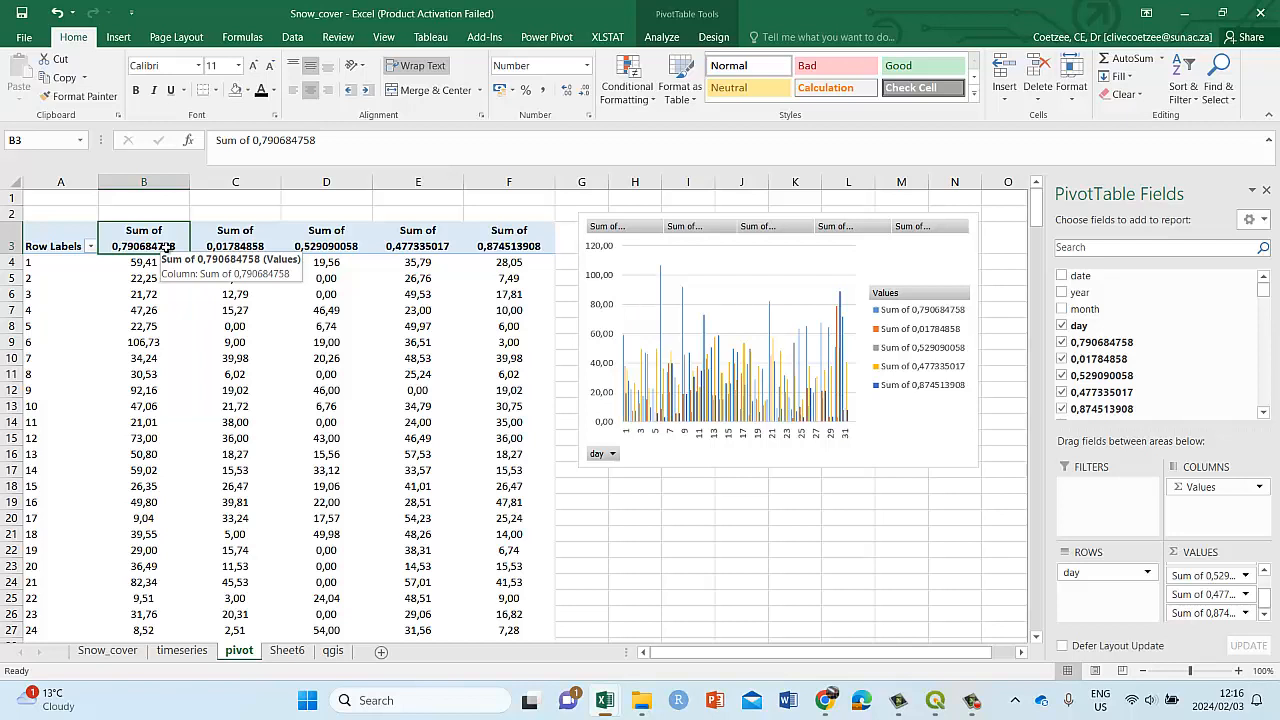
pyautogui.click(318, 312)
pyautogui.moveTo(160, 316); pyautogui.dragTo(485, 515)
pyautogui.click(145, 247)
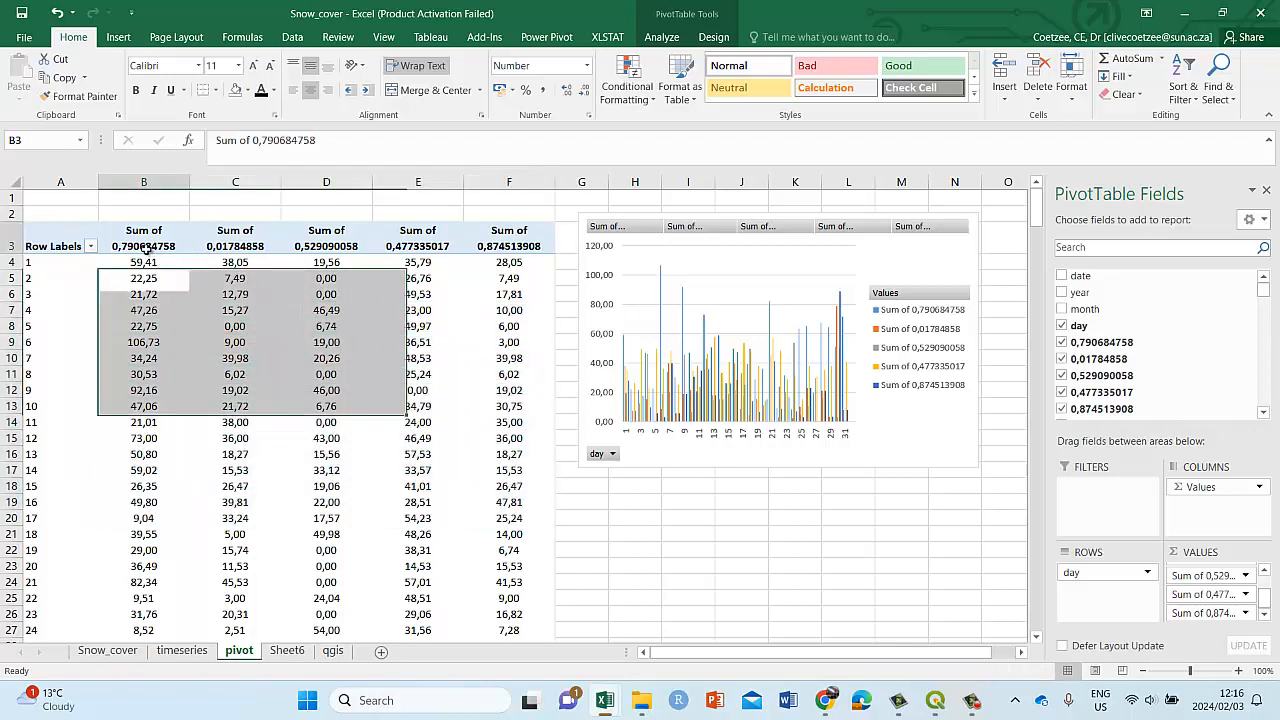
# - Enlarge the pivot chart across the table for a closer look and delete it from the pivot sheet
pyautogui.click(588, 420)
pyautogui.moveTo(579, 468); pyautogui.dragTo(206, 566)
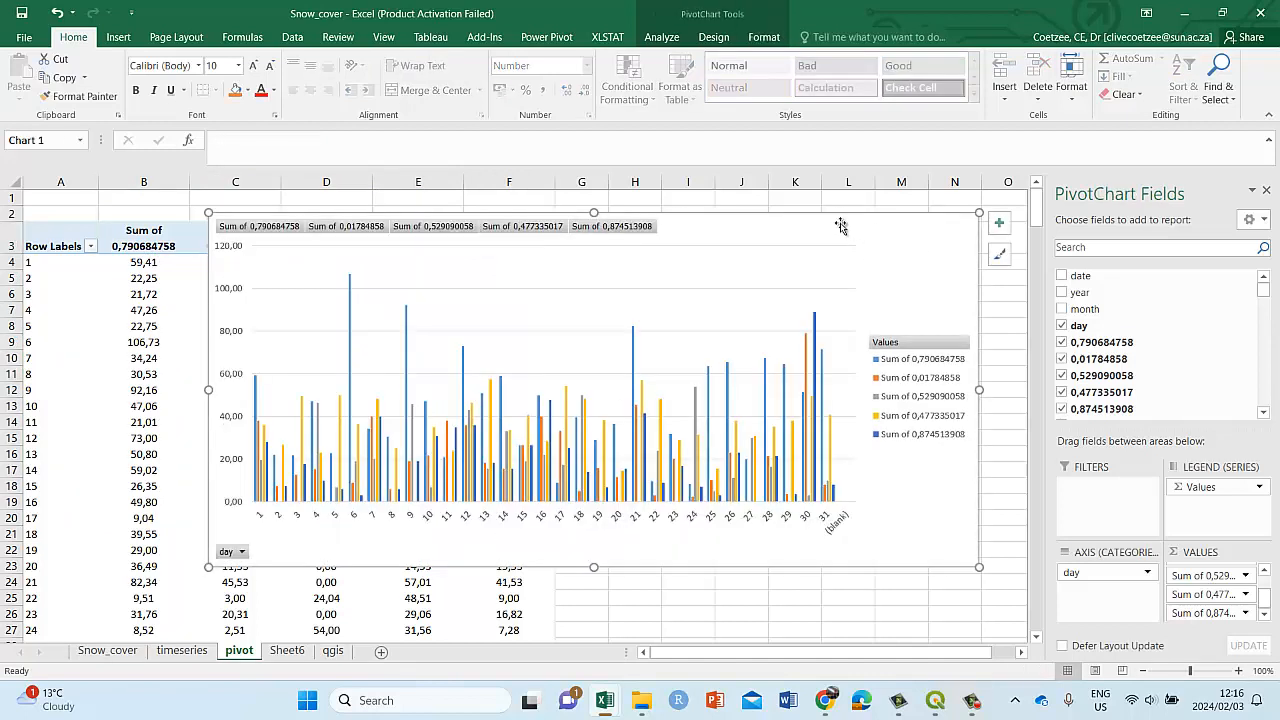
pyautogui.press('Delete')
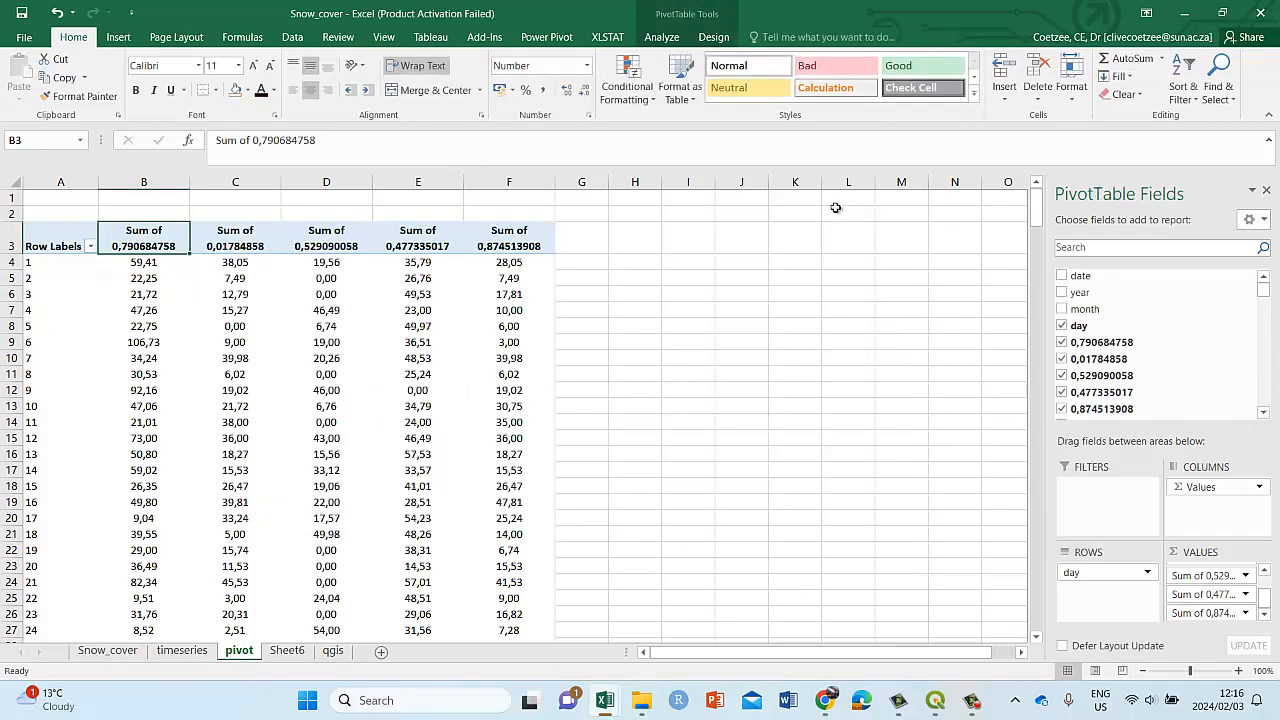
# - Compare the Grand Total values of the five point columns in the pivot table
pyautogui.scroll(-3, 341, 440)
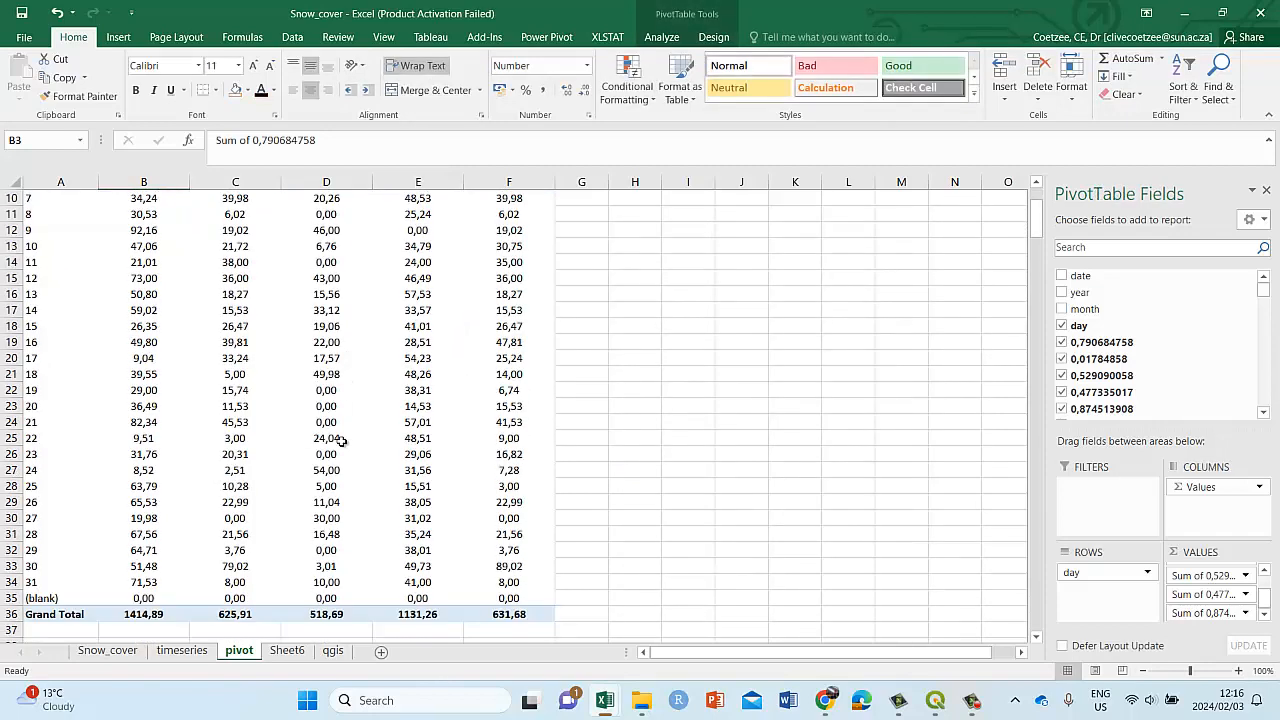
pyautogui.scroll(-3, 341, 440)
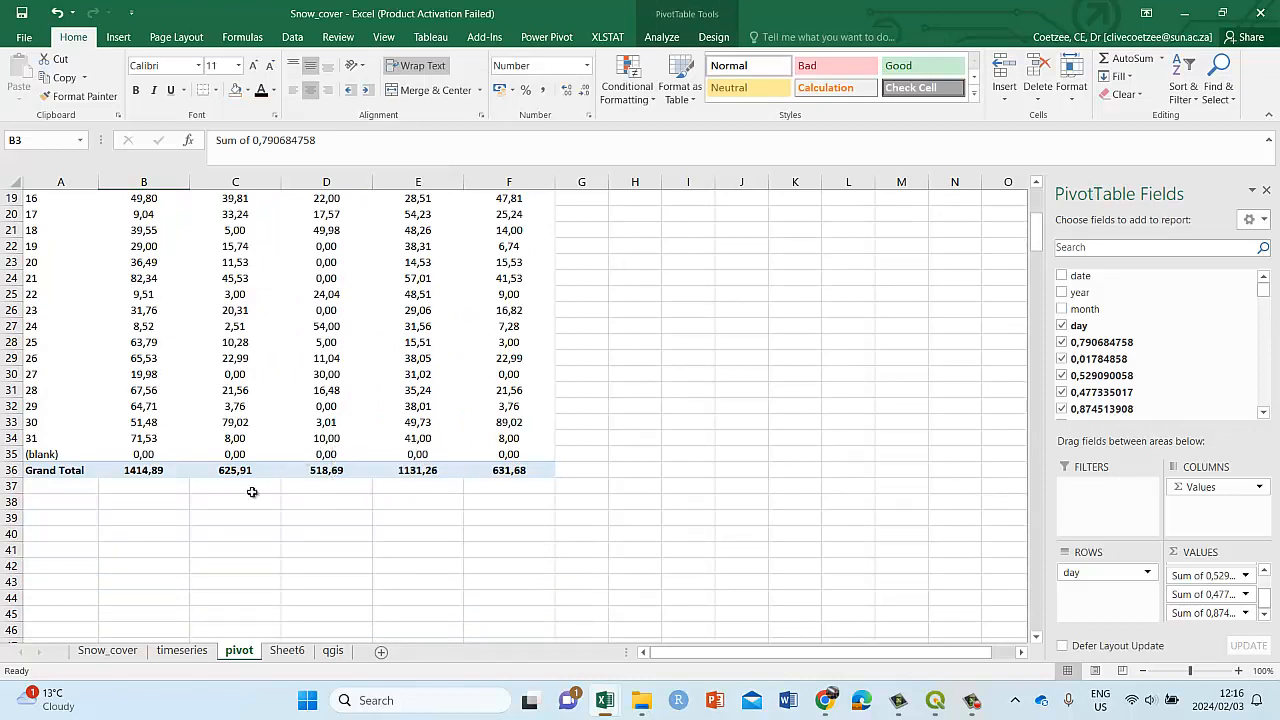
pyautogui.click(133, 471)
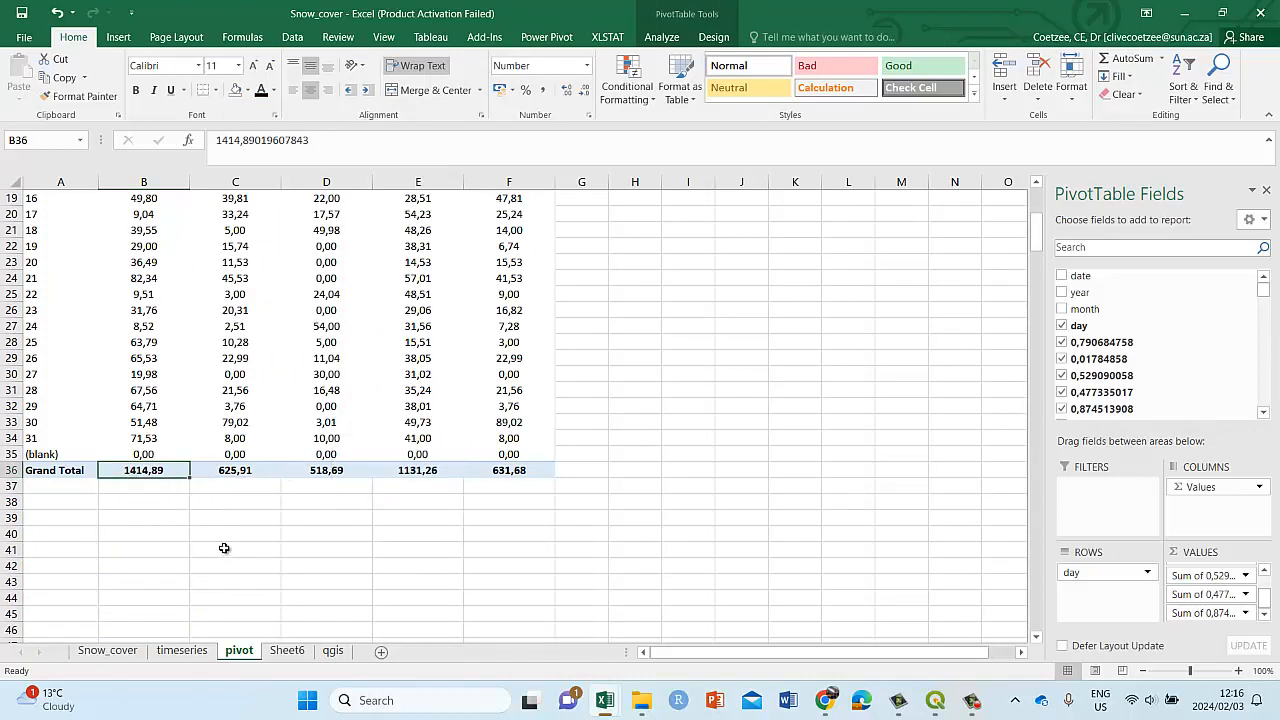
pyautogui.click(236, 473)
pyautogui.click(309, 475)
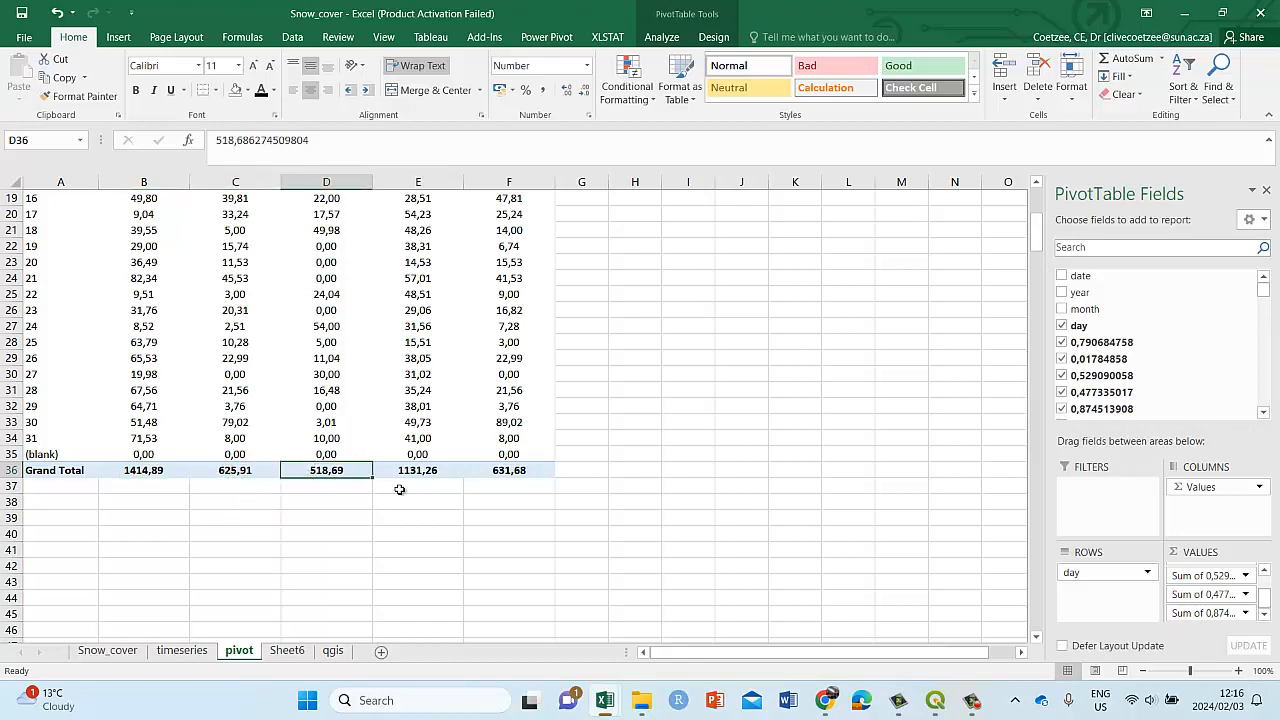
pyautogui.click(501, 474)
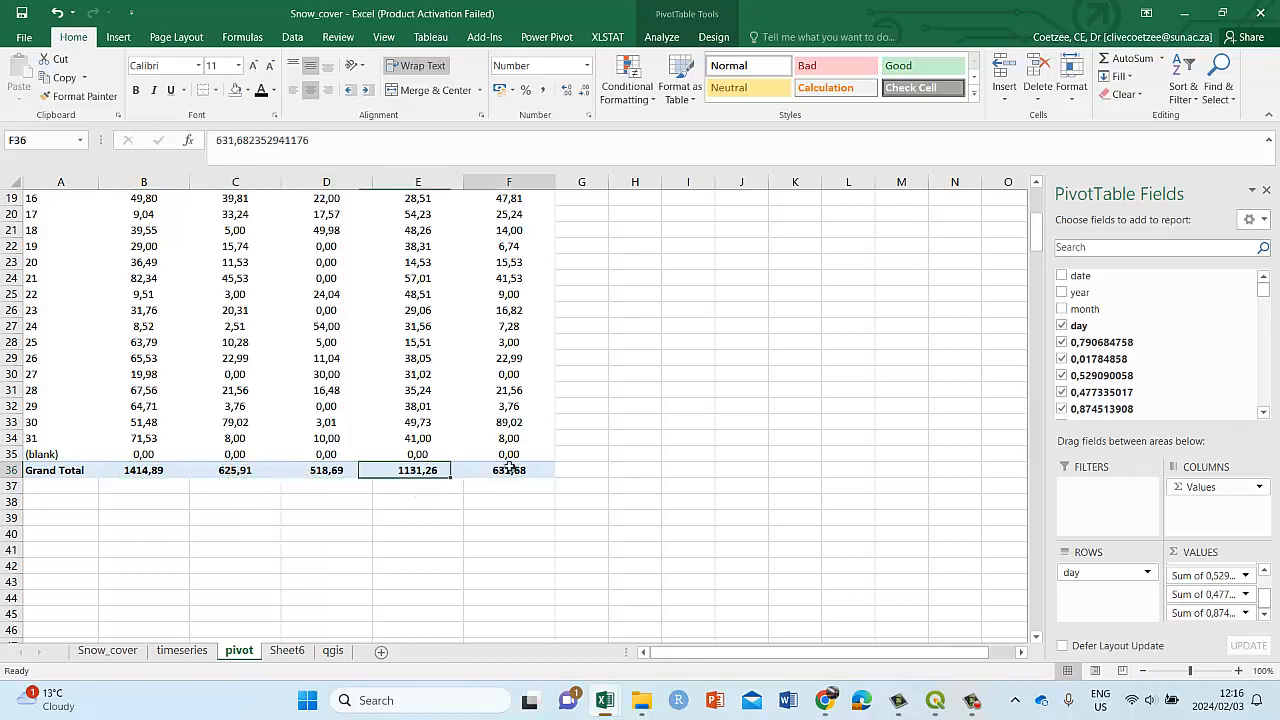
pyautogui.click(157, 470)
pyautogui.click(403, 471)
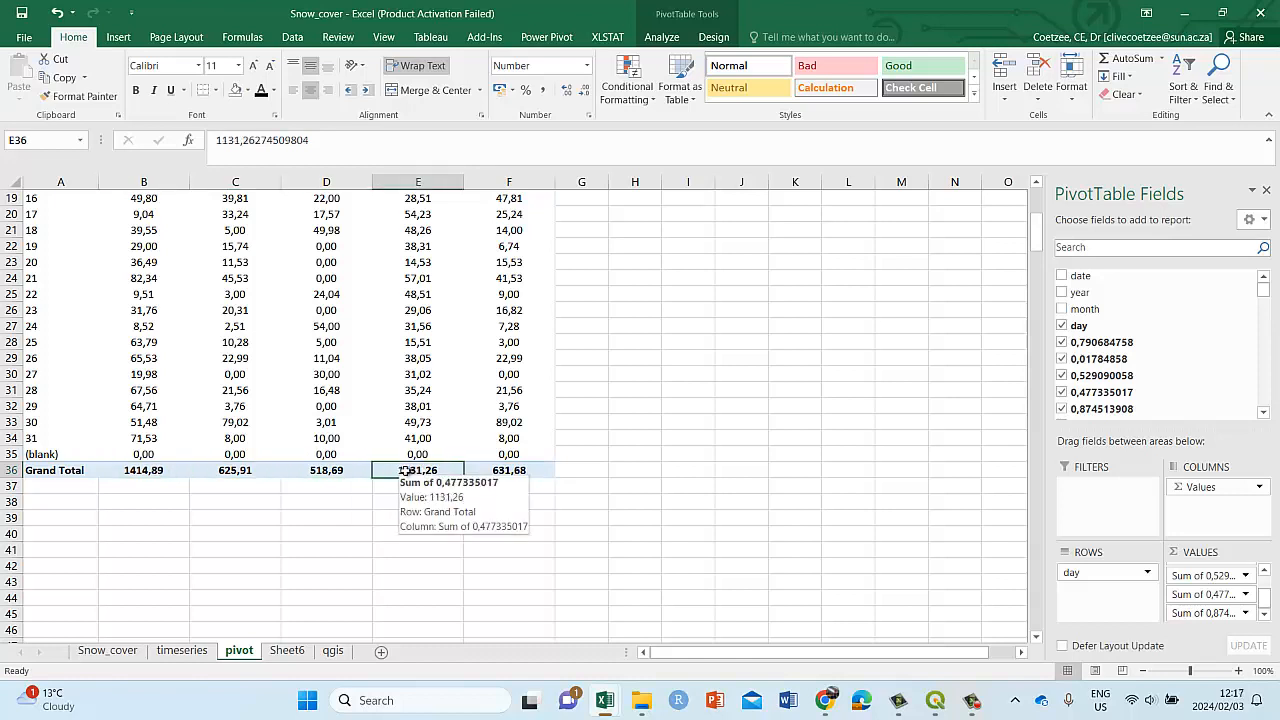
pyautogui.click(241, 471)
pyautogui.click(500, 475)
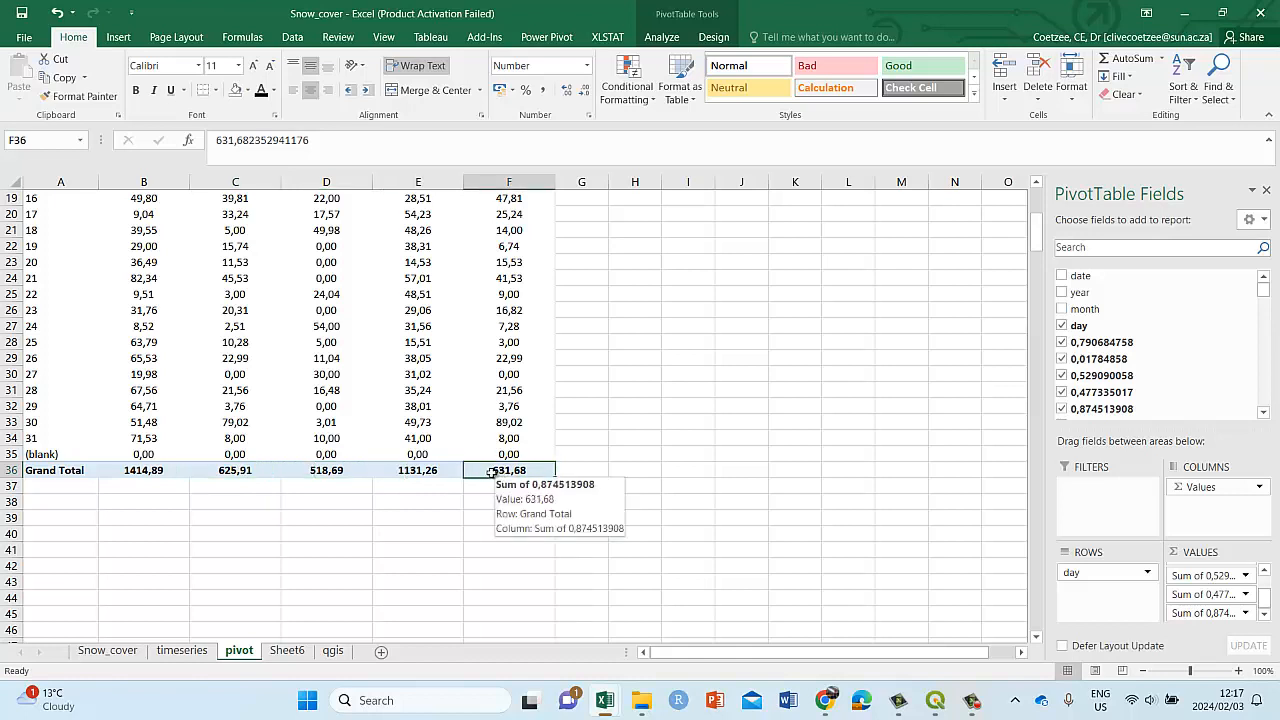
pyautogui.click(337, 470)
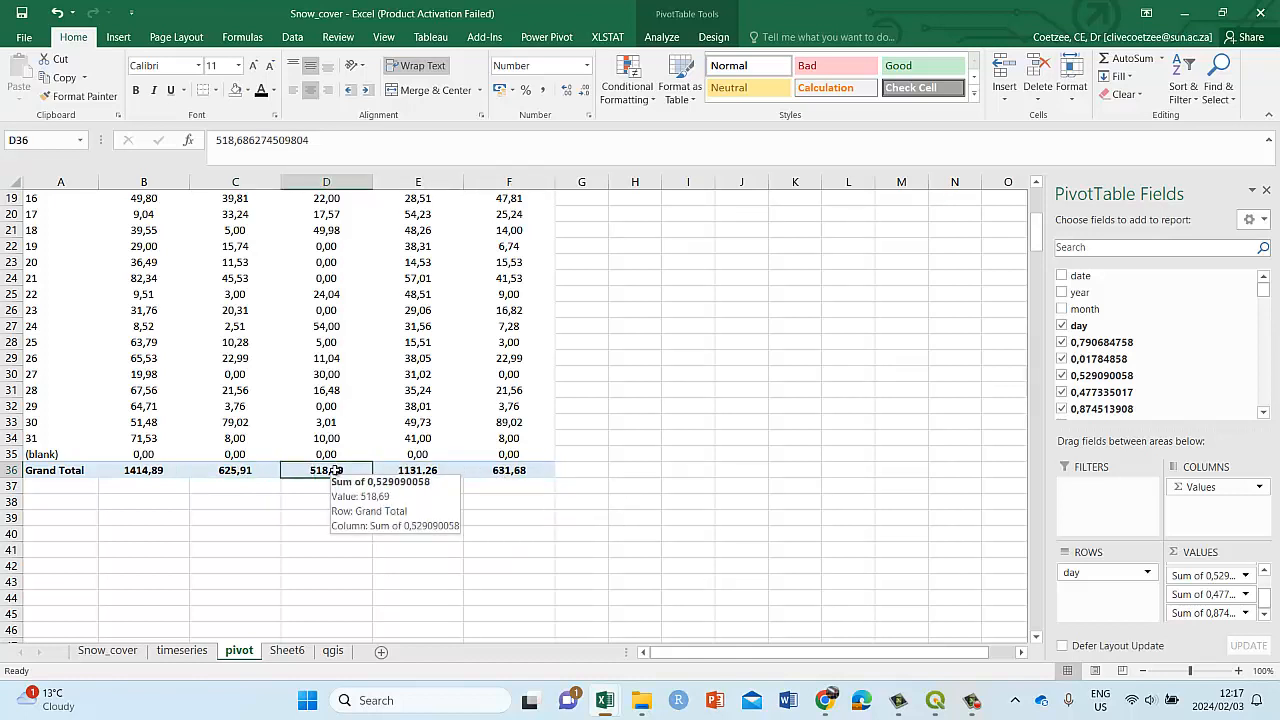
pyautogui.moveTo(189, 422)
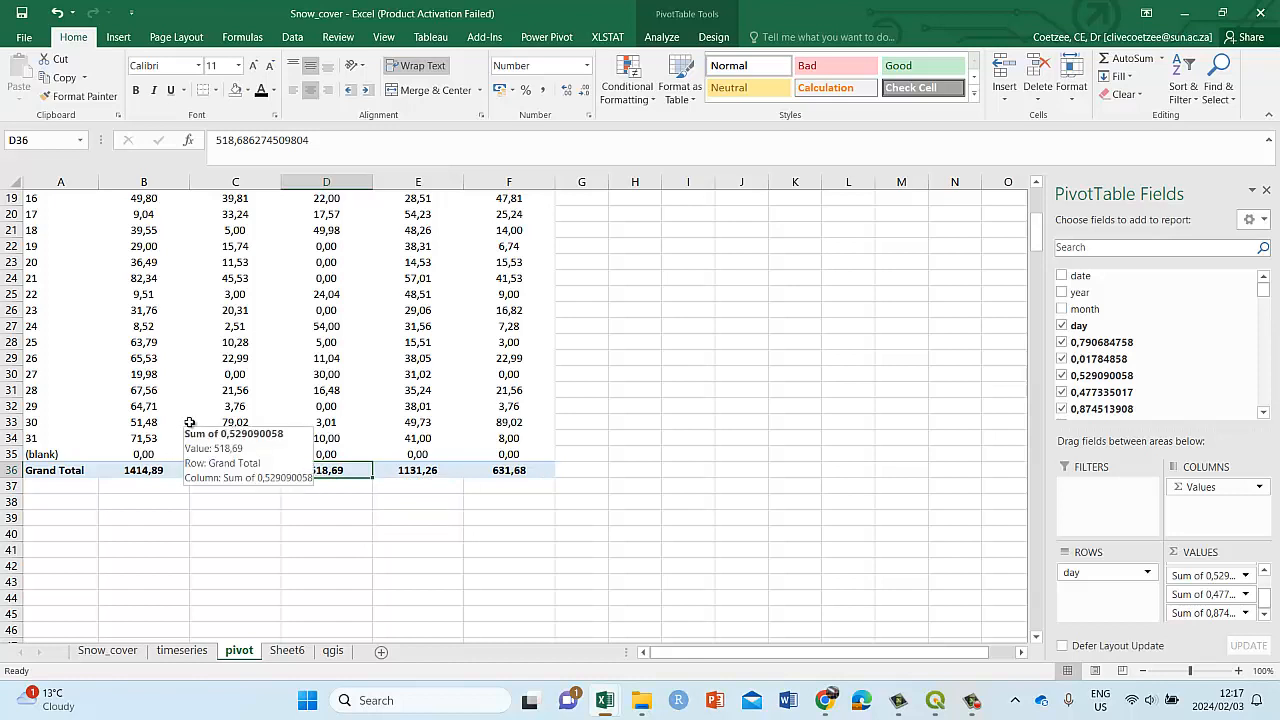
pyautogui.scroll(6, 190, 421)
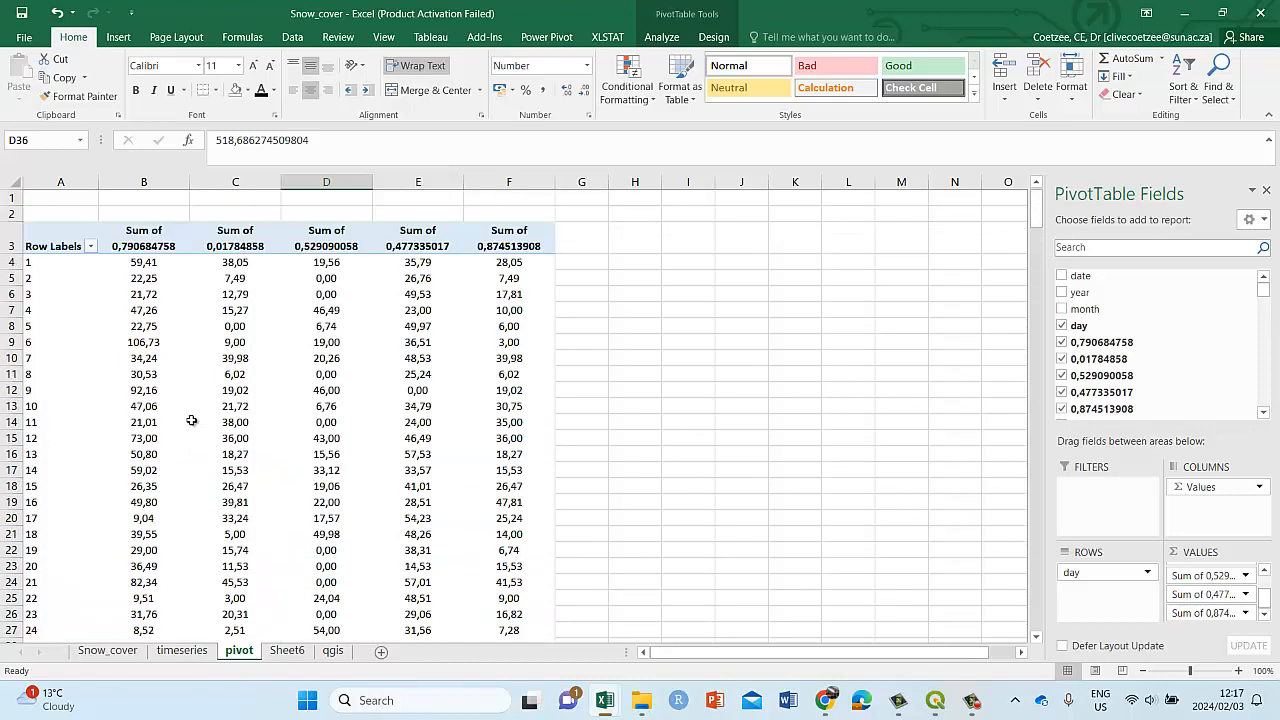
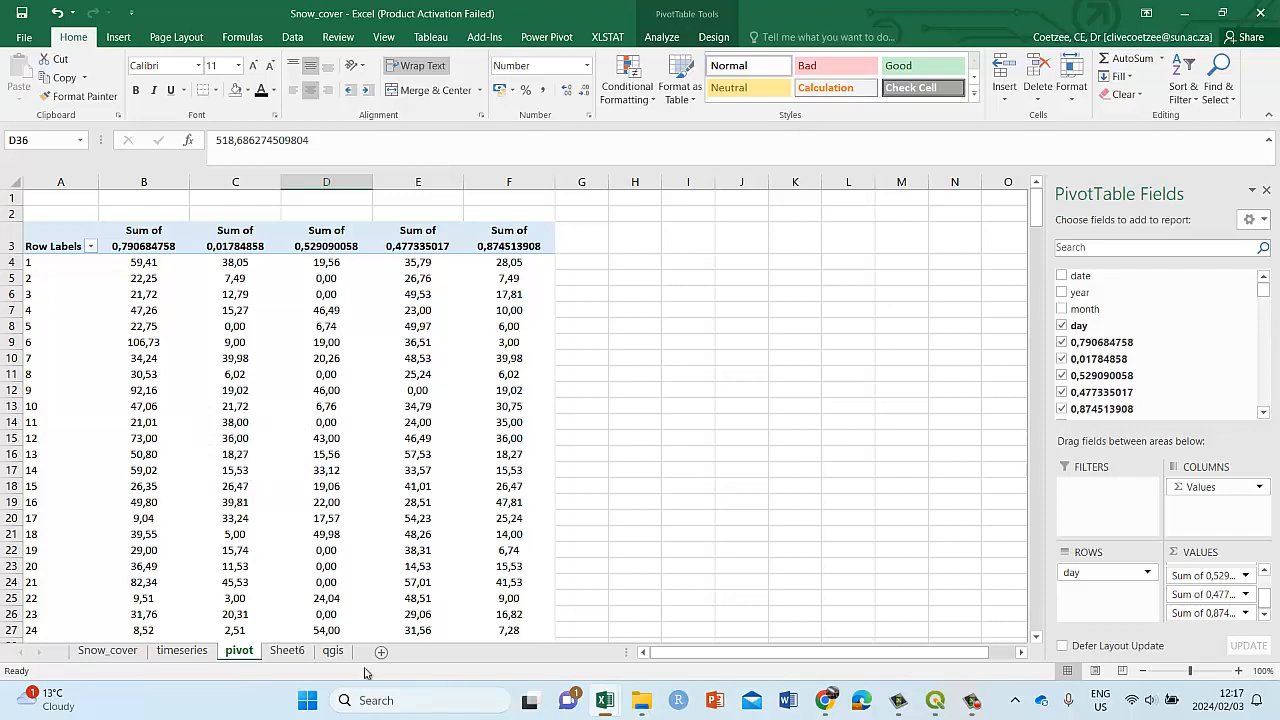
# - Look over the yearly pivot table on Sheet6 and the monthly table starting at row 8648 of the timeseries sheet
pyautogui.click(287, 651)
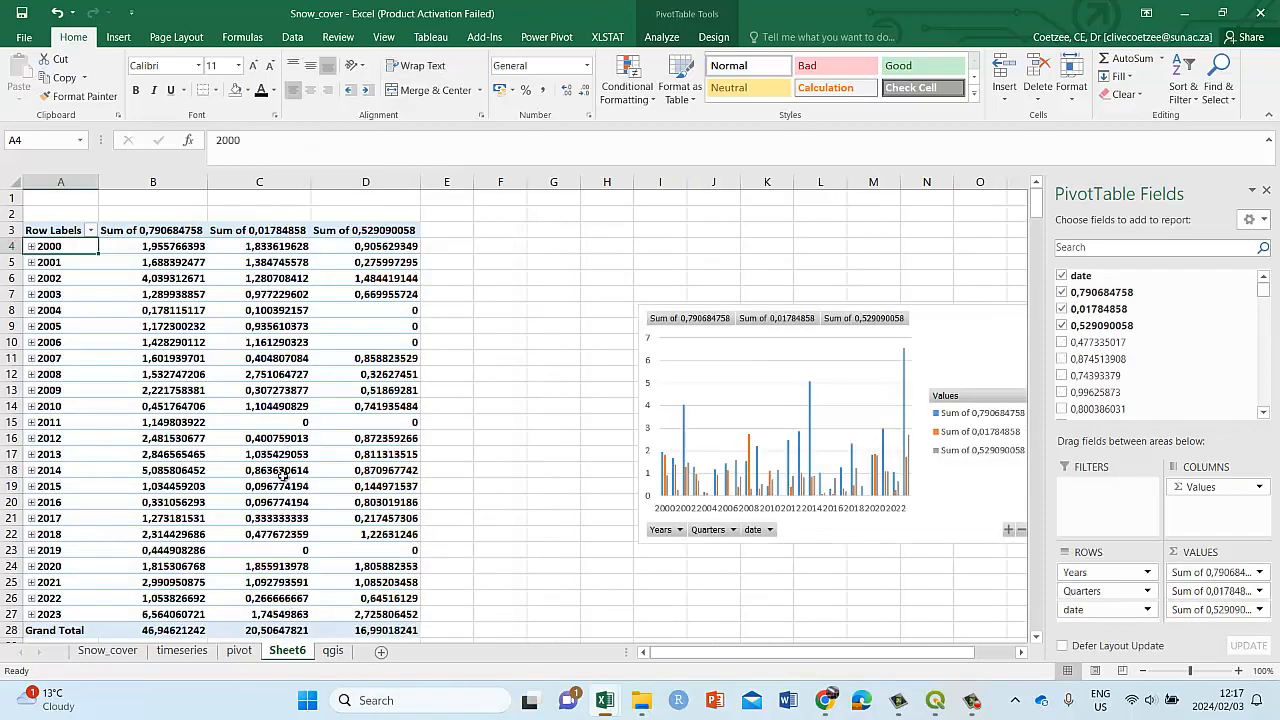
pyautogui.click(188, 651)
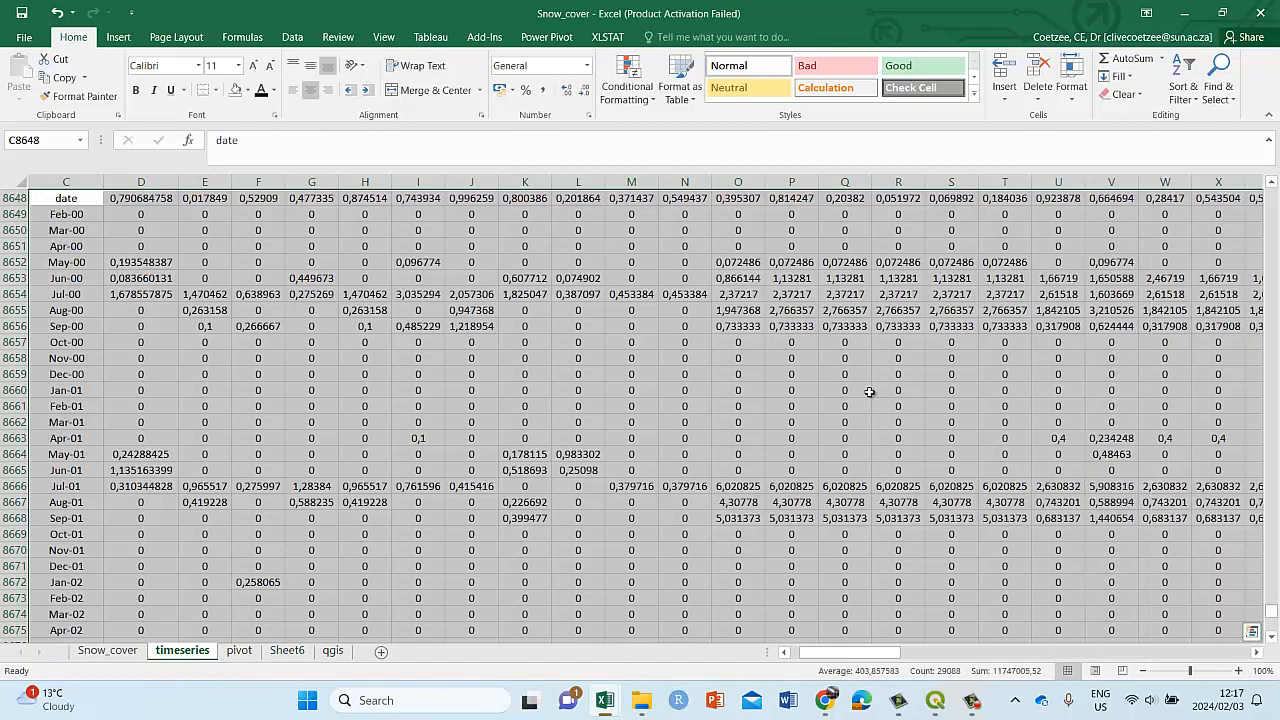
pyautogui.moveTo(835, 652); pyautogui.dragTo(553, 635)
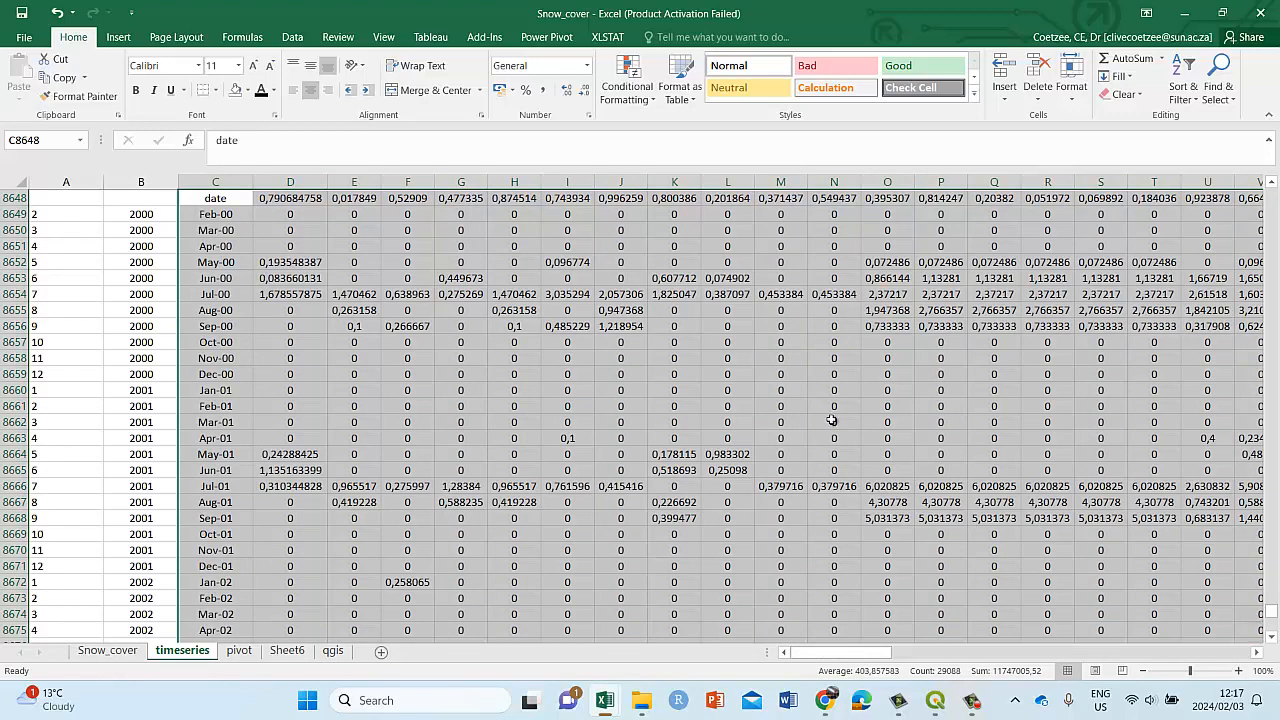
pyautogui.scroll(3, 832, 420)
pyautogui.scroll(-2, 832, 420)
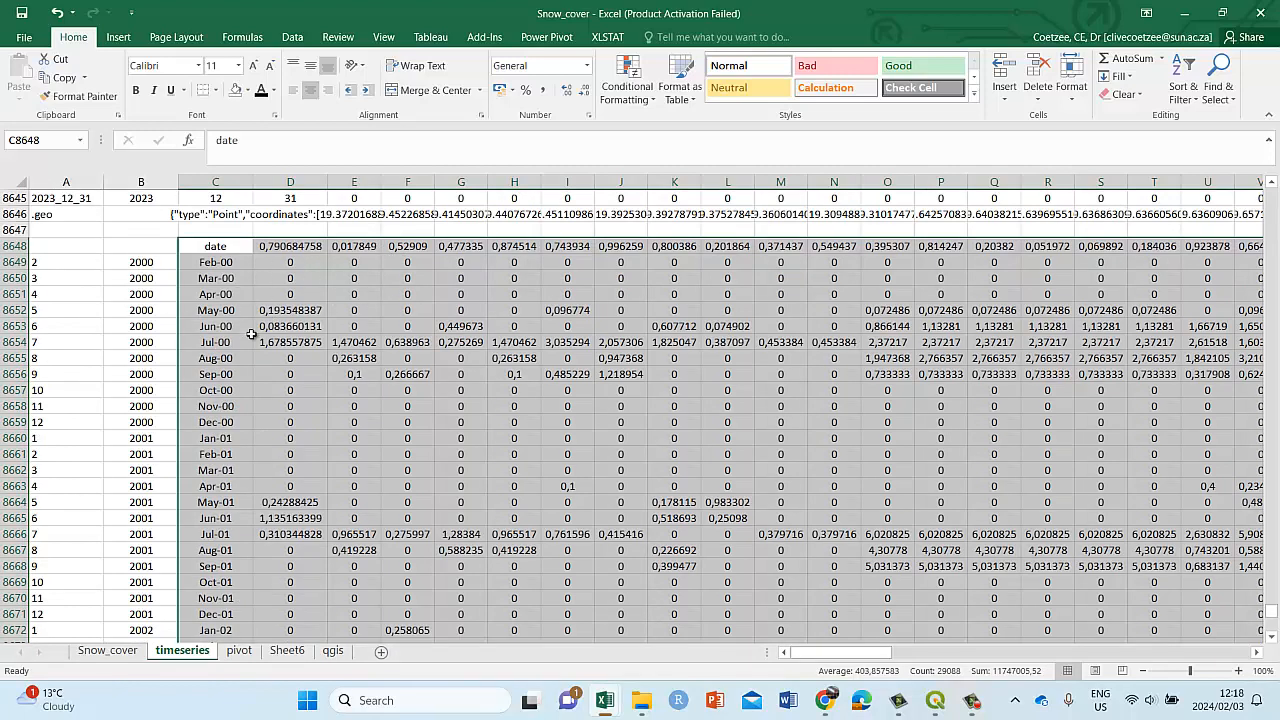
# - Compare the transposed layout on the qgis sheet, with months across from Feb-00, with the monthly table on the timeseries sheet
pyautogui.click(331, 651)
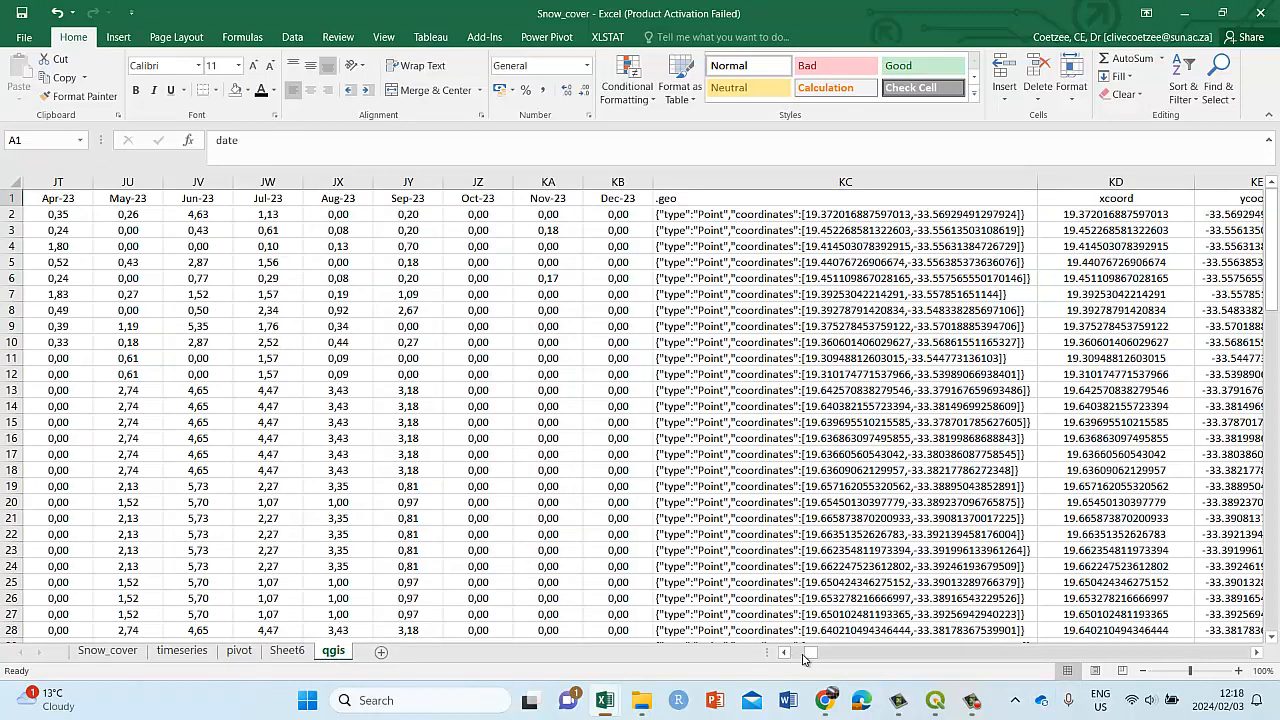
pyautogui.moveTo(810, 652); pyautogui.dragTo(772, 661)
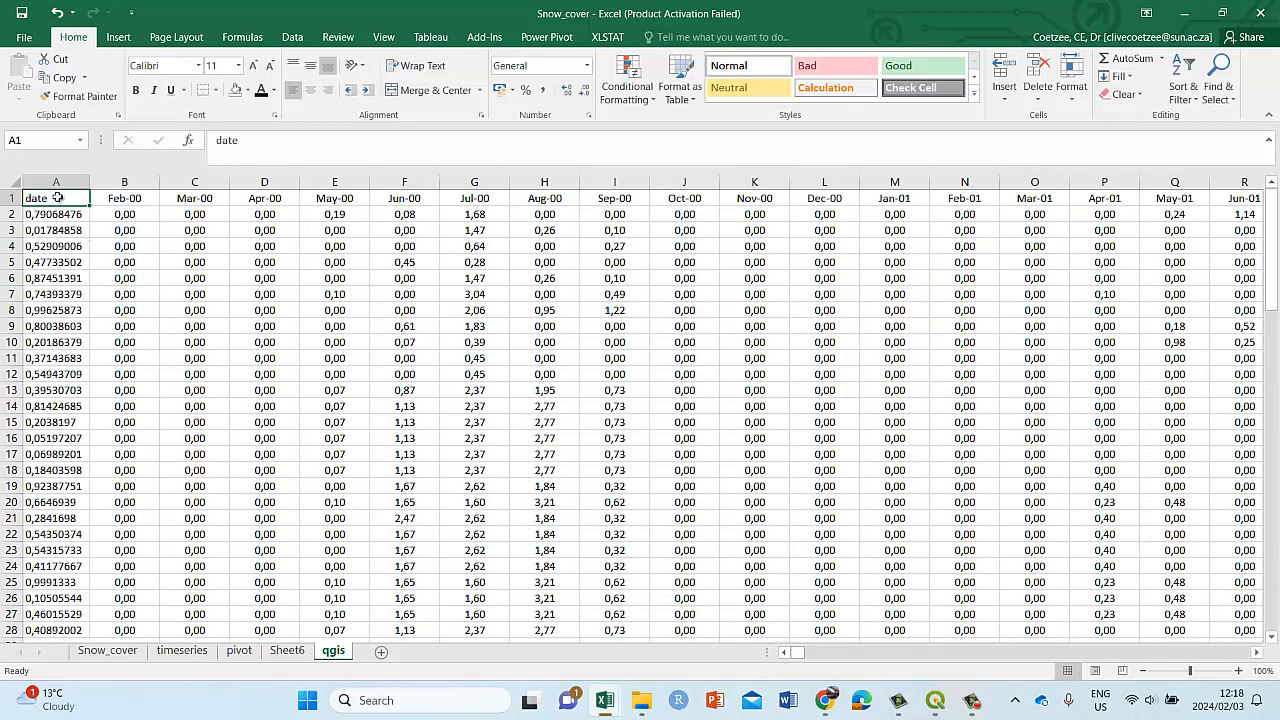
pyautogui.click(183, 651)
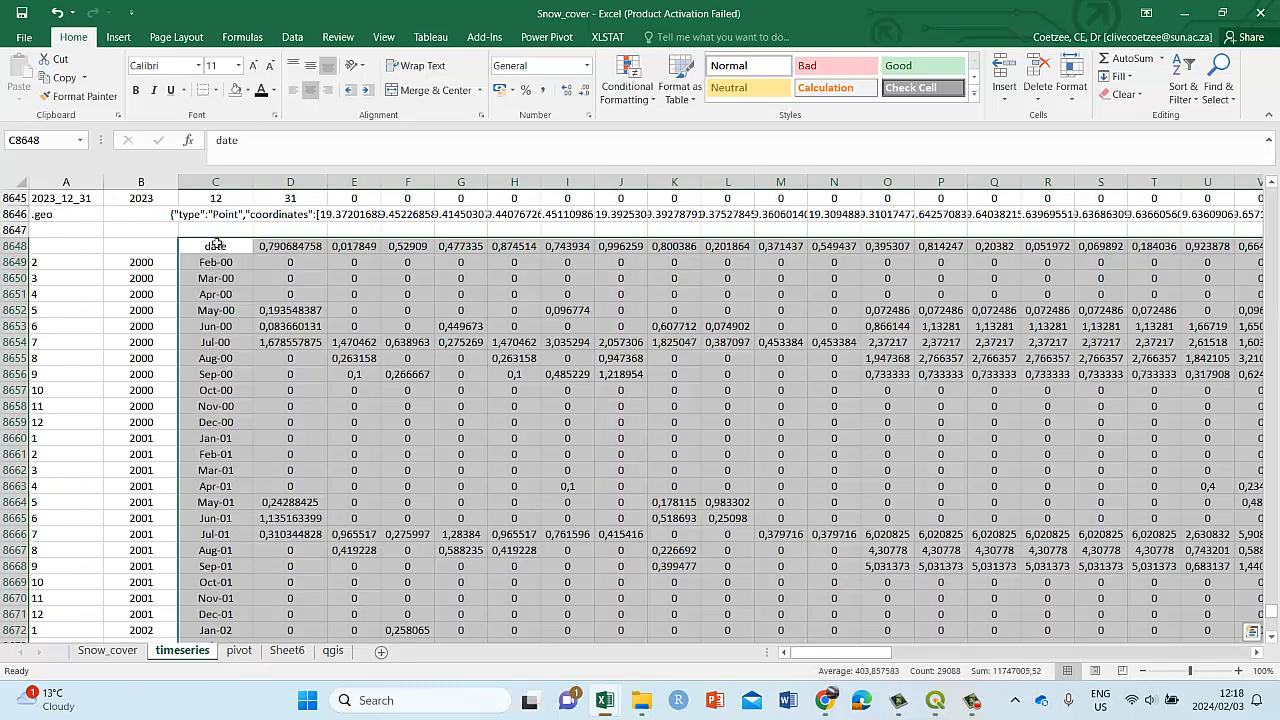
pyautogui.click(334, 651)
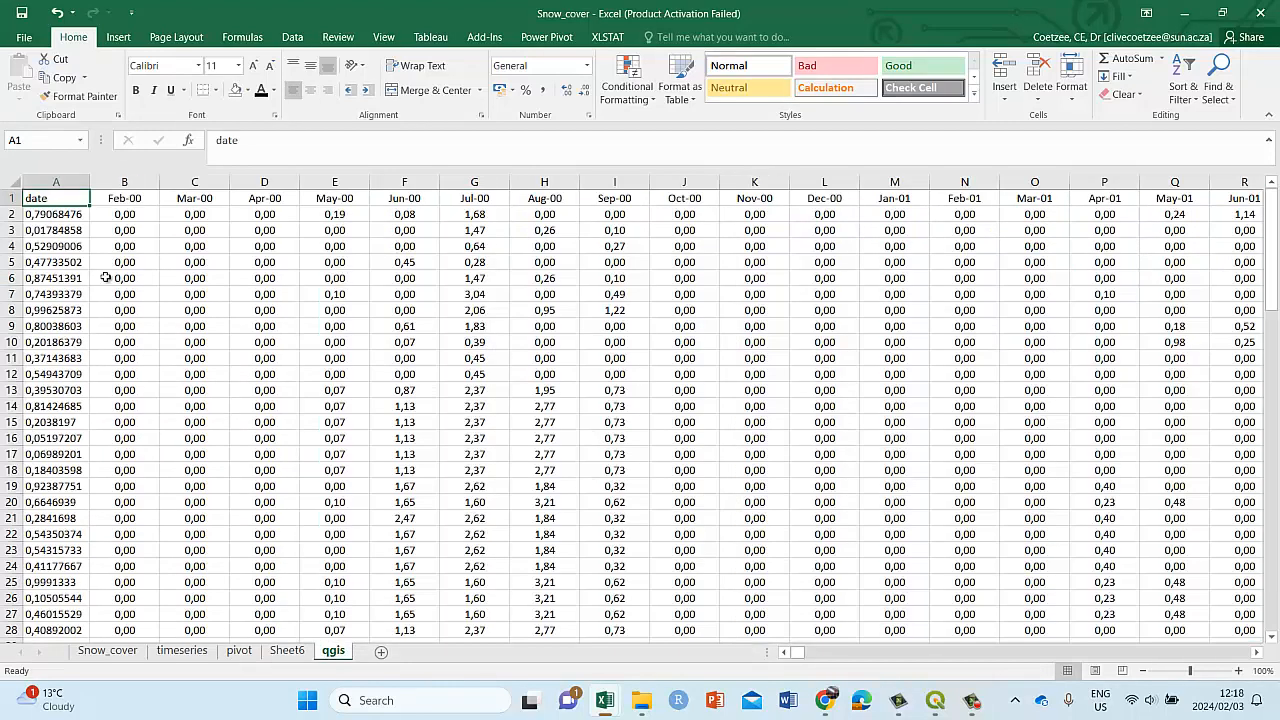
pyautogui.moveTo(140, 219); pyautogui.dragTo(205, 358)
pyautogui.click(119, 201)
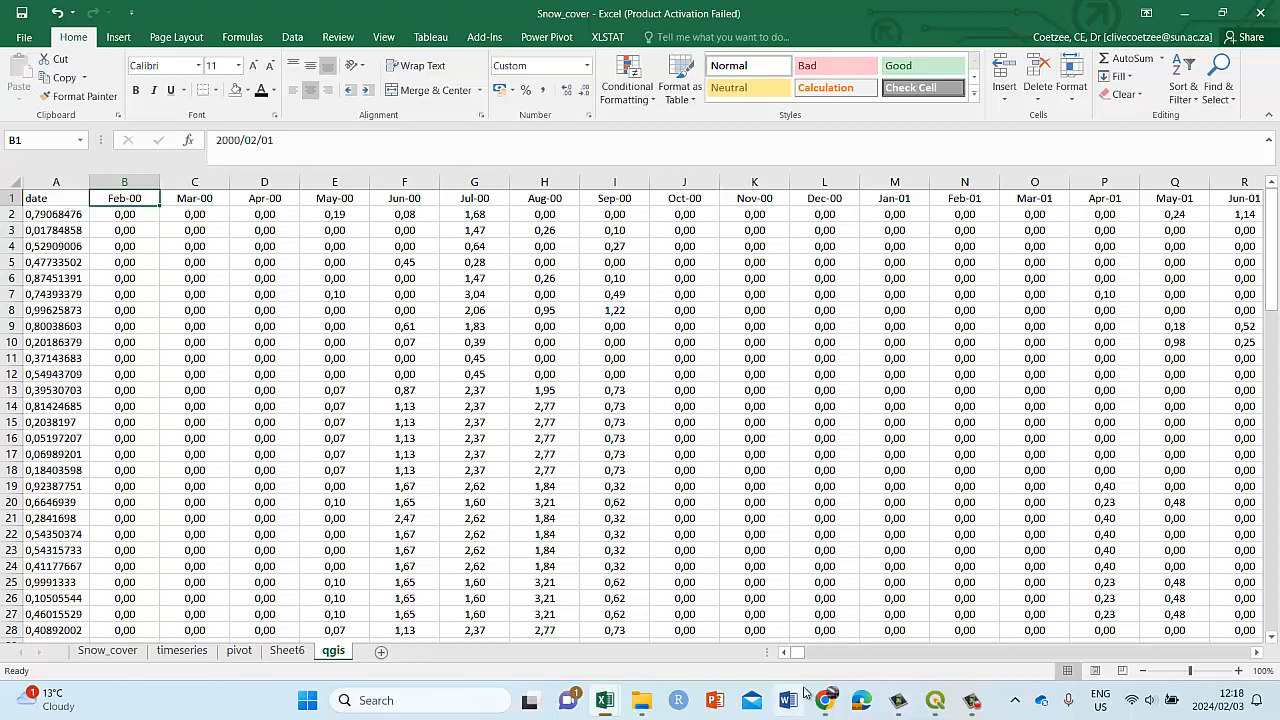
# - Inspect the qgis sheet's monthly columns through Dec-23 and its .geo, xcoord and ycoord columns
pyautogui.moveTo(798, 652)
pyautogui.mouseDown()
pyautogui.moveTo(1136, 652)
pyautogui.moveTo(803, 652)
pyautogui.mouseUp()
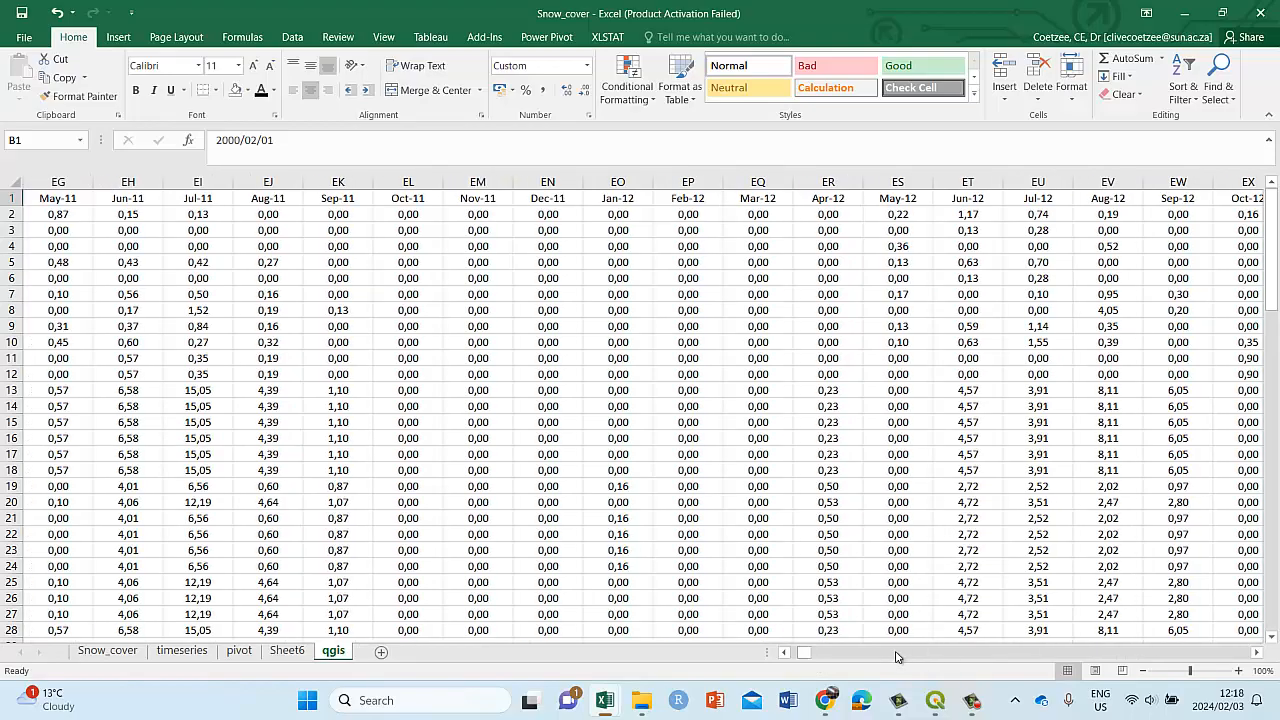
pyautogui.moveTo(897, 658); pyautogui.dragTo(897, 658)
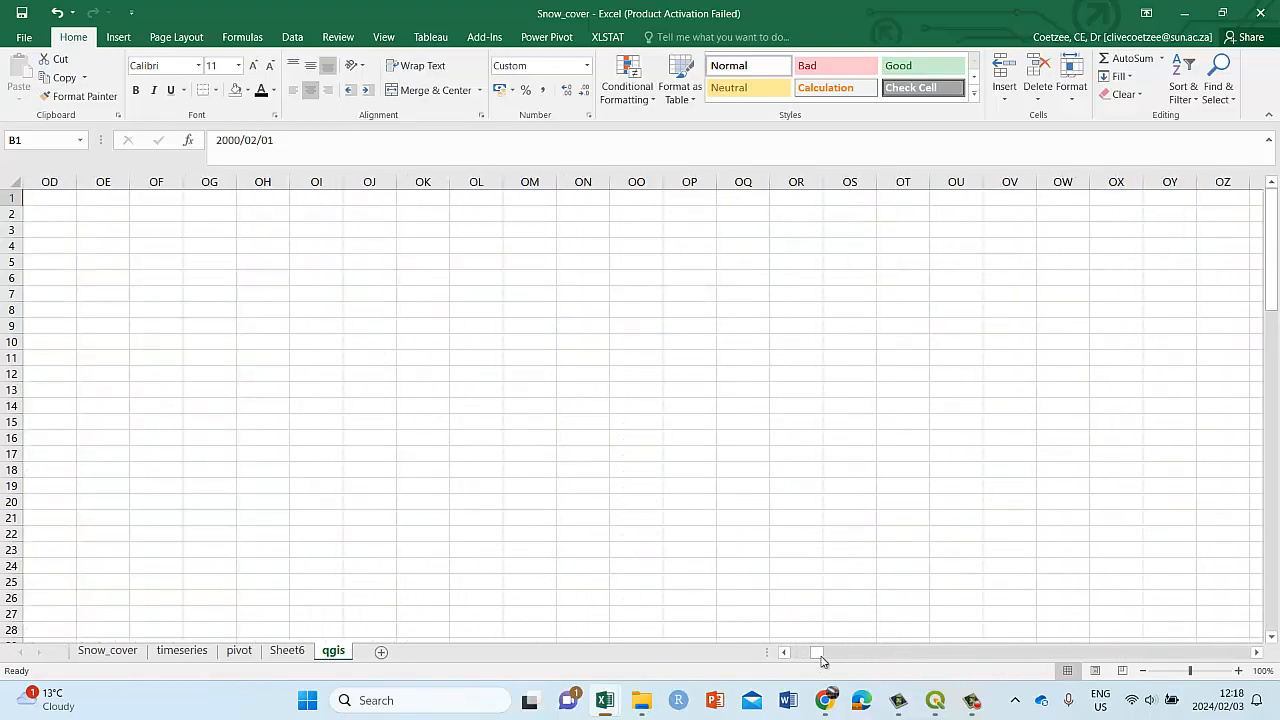
pyautogui.moveTo(805, 660); pyautogui.dragTo(805, 660)
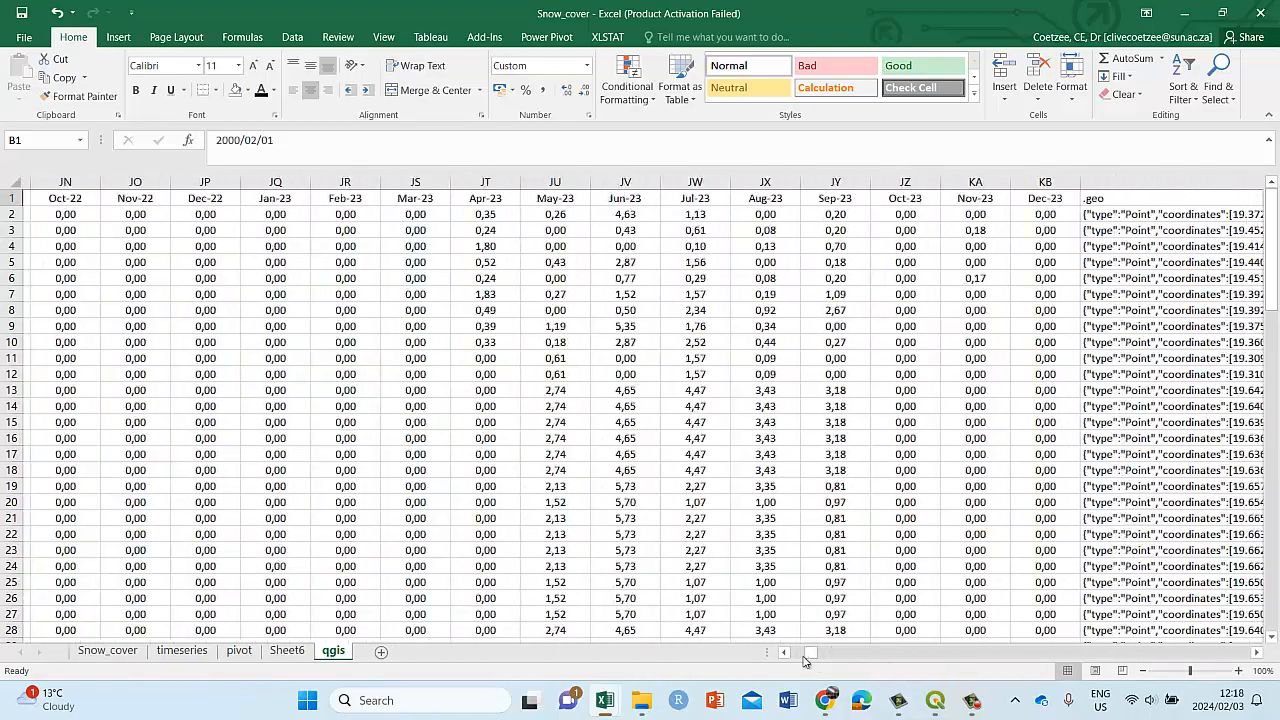
pyautogui.click(820, 655)
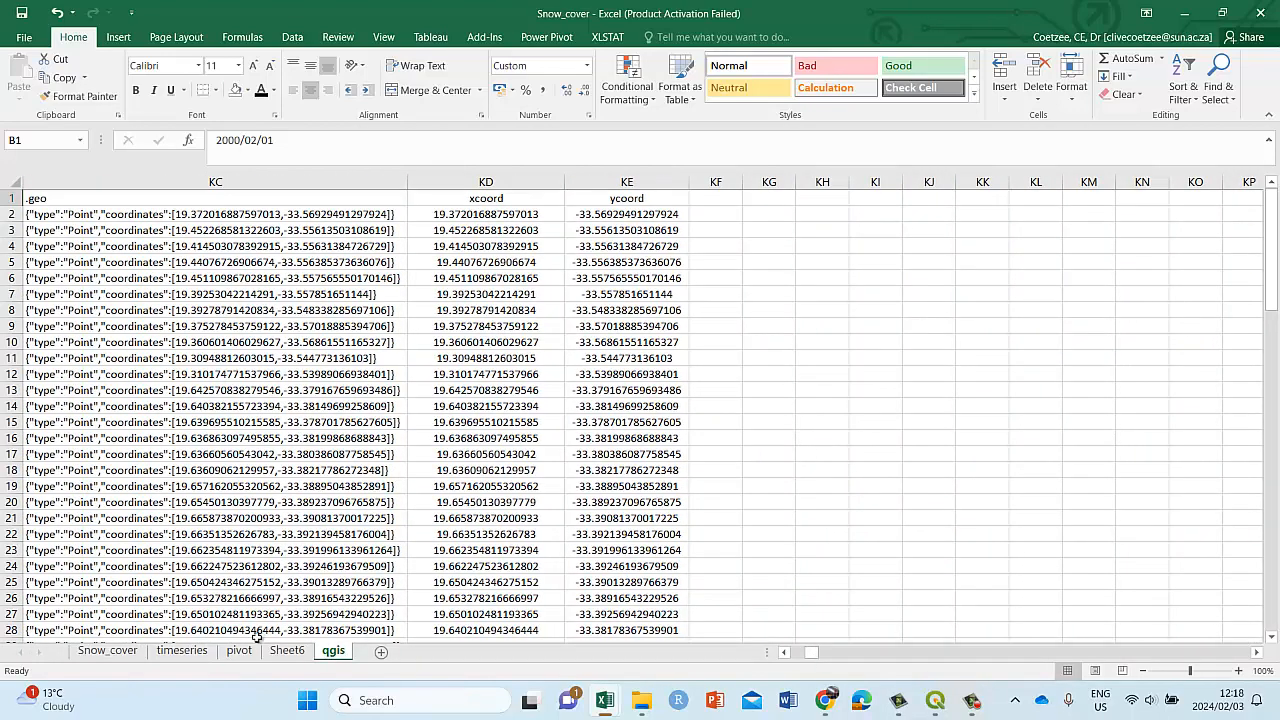
# - Check the full width of the timeseries monthly table and locate the first .geo coordinate entry in cell LTO2 of Snow_cover
pyautogui.click(200, 652)
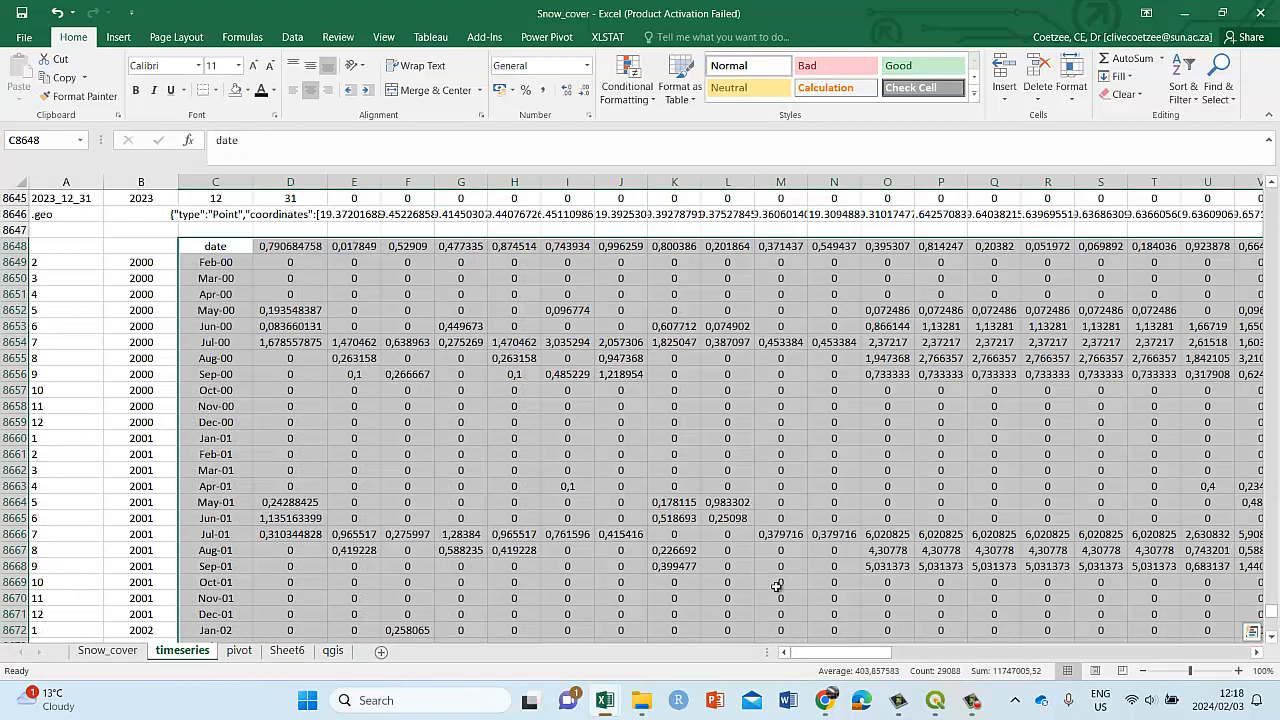
pyautogui.moveTo(813, 652); pyautogui.dragTo(1268, 665)
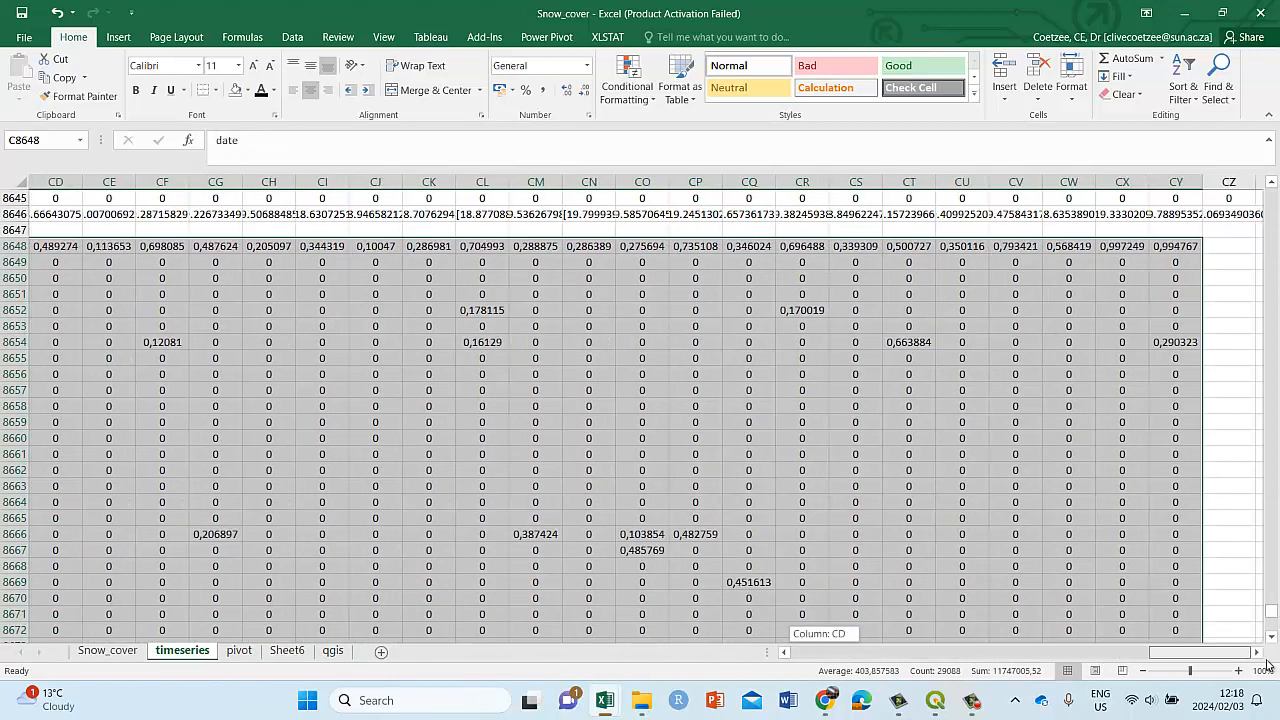
pyautogui.moveTo(1003, 666); pyautogui.dragTo(585, 617)
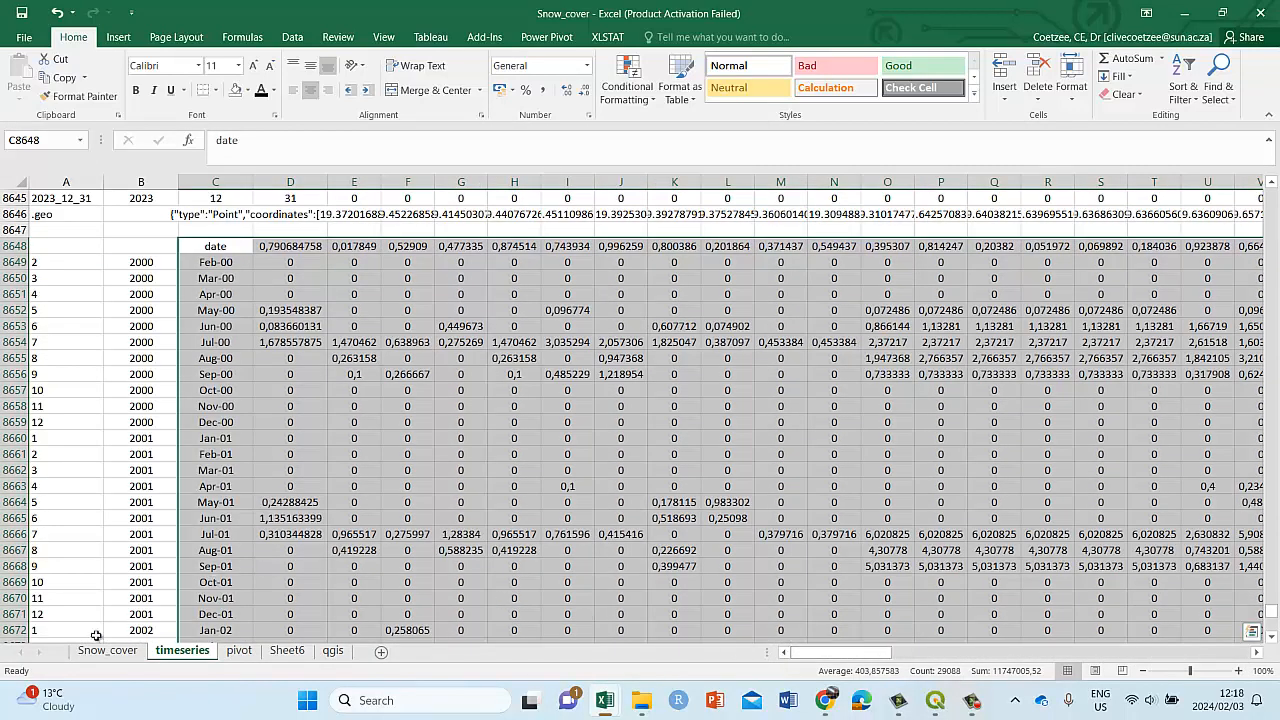
pyautogui.click(90, 655)
pyautogui.moveTo(786, 656); pyautogui.dragTo(1186, 655)
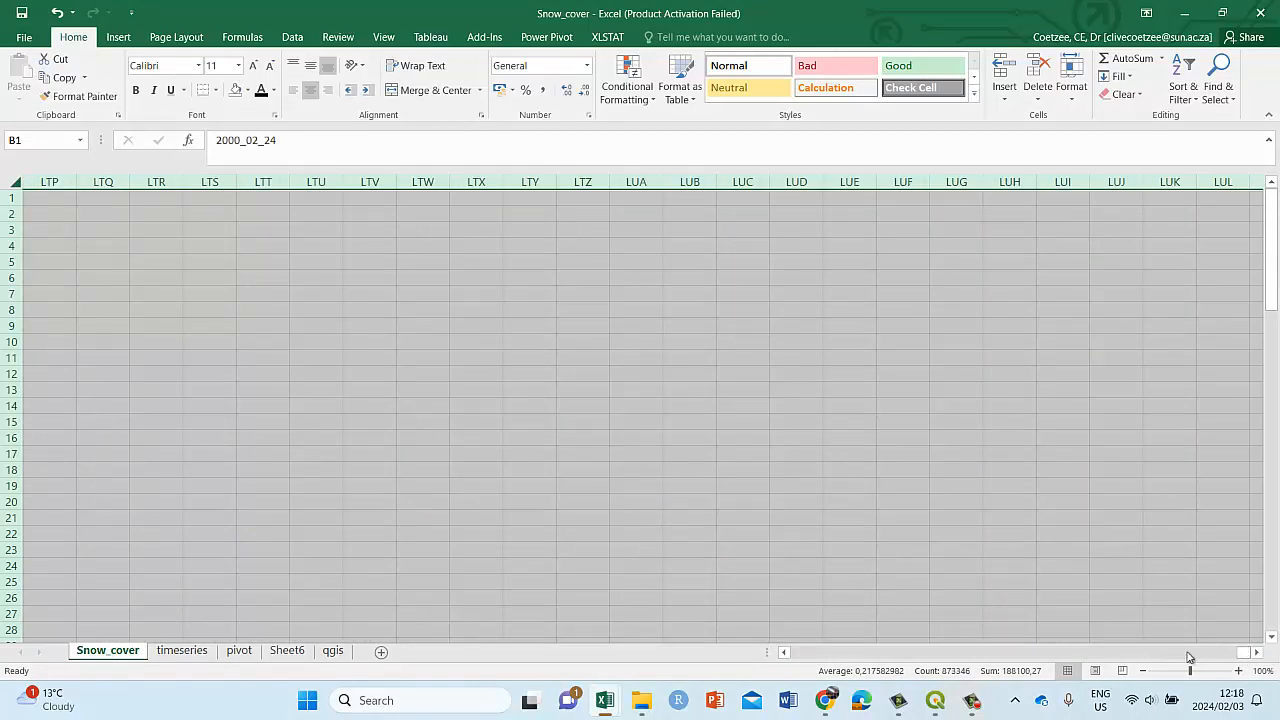
pyautogui.click(728, 216)
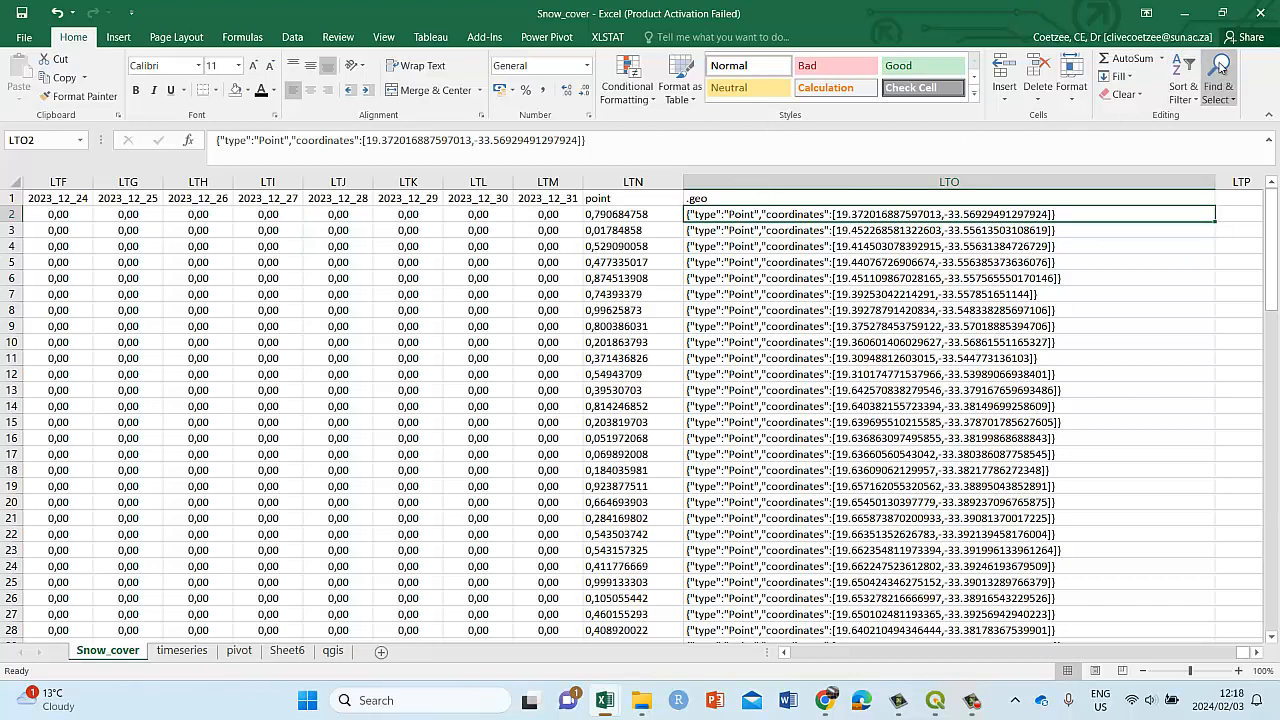
# - Locate the Text to Columns tool and examine the .geo, xcoord and ycoord columns on the qgis sheet
pyautogui.click(288, 40)
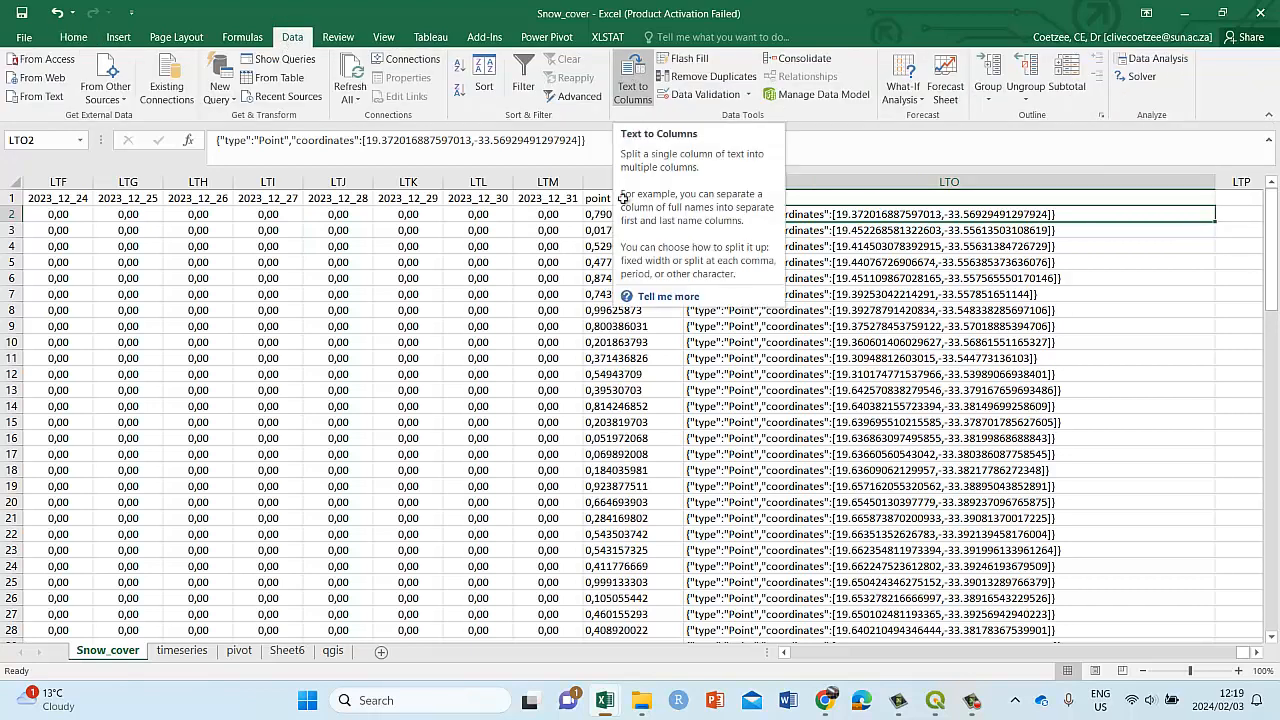
pyautogui.click(333, 651)
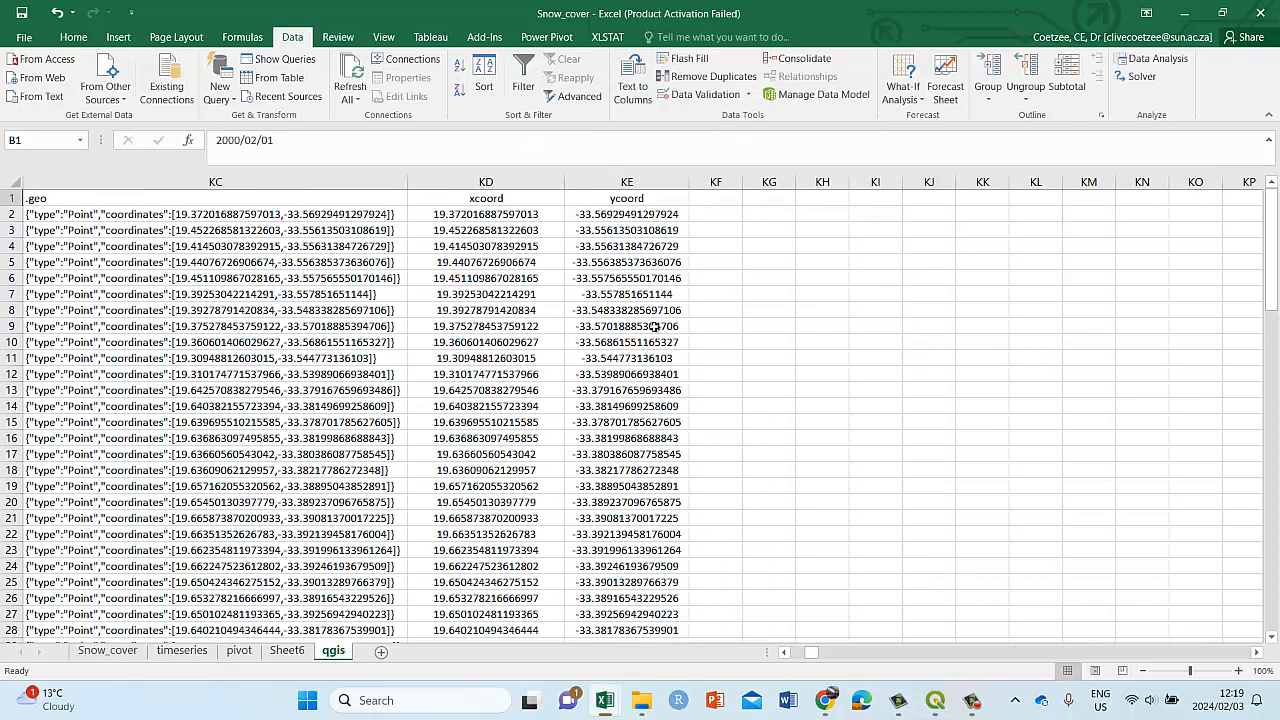
pyautogui.click(505, 201)
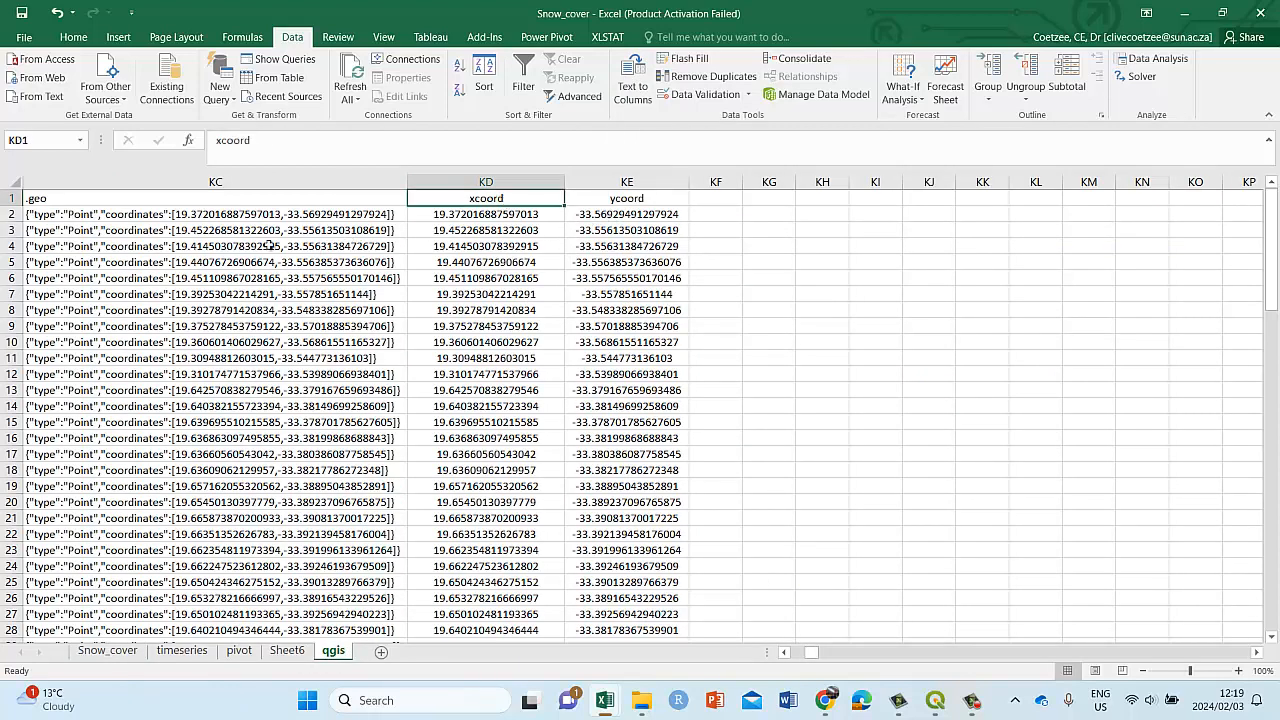
pyautogui.click(785, 653)
pyautogui.click(785, 653)
pyautogui.click(209, 220)
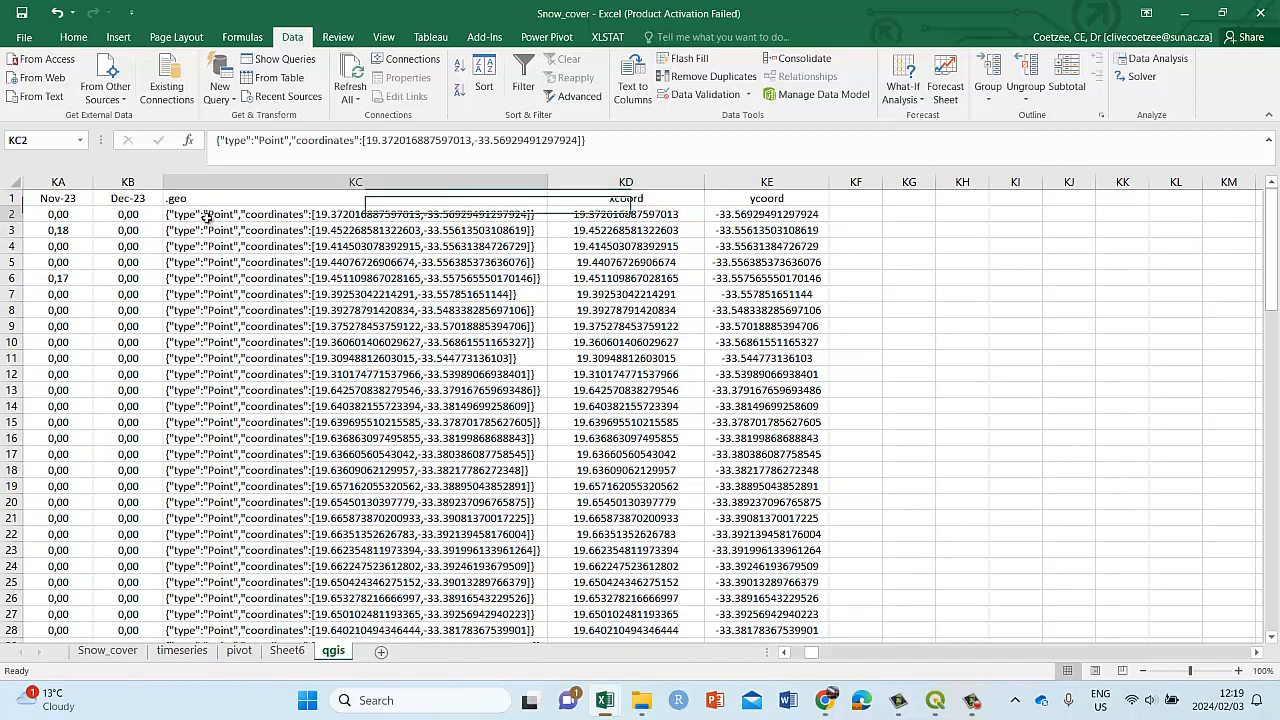
pyautogui.click(150, 218)
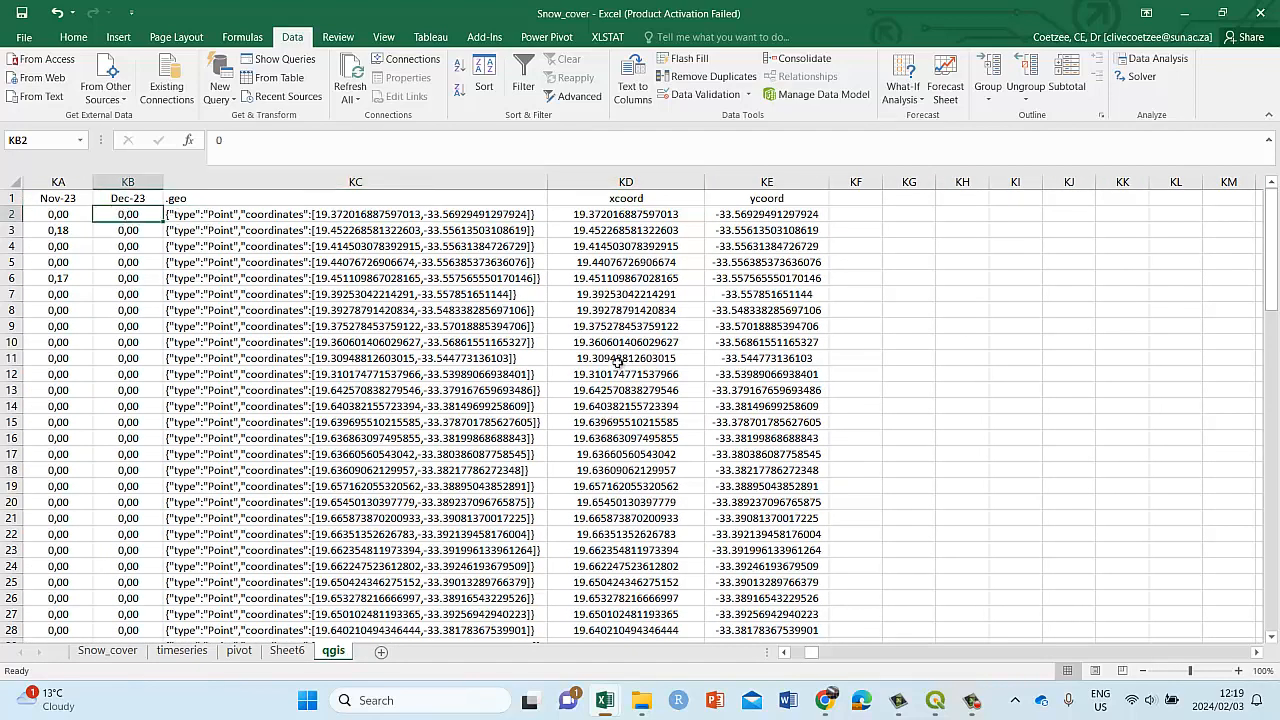
# - Select the whole qgis sheet, and inspect the snowcovertmqgis workbook from its point column across to xcoord and ycoord
pyautogui.click(14, 182)
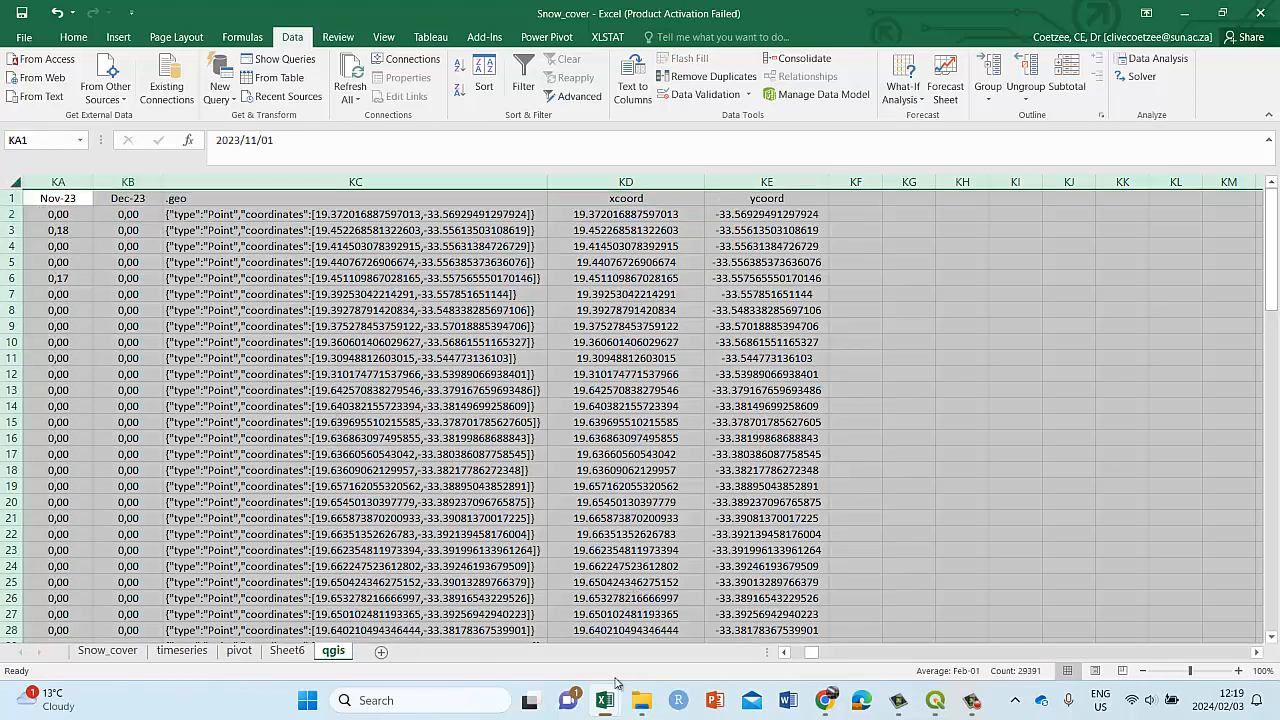
pyautogui.moveTo(605, 700)
pyautogui.click(715, 620)
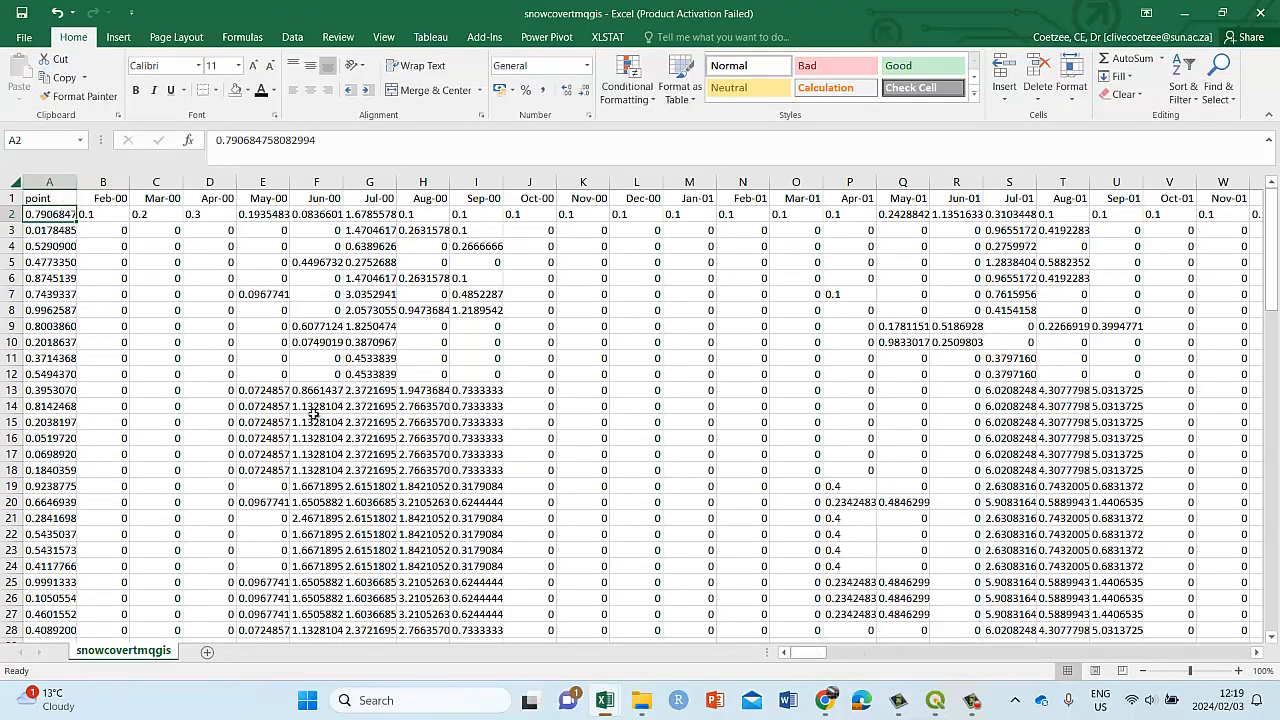
pyautogui.moveTo(810, 652); pyautogui.dragTo(1246, 678)
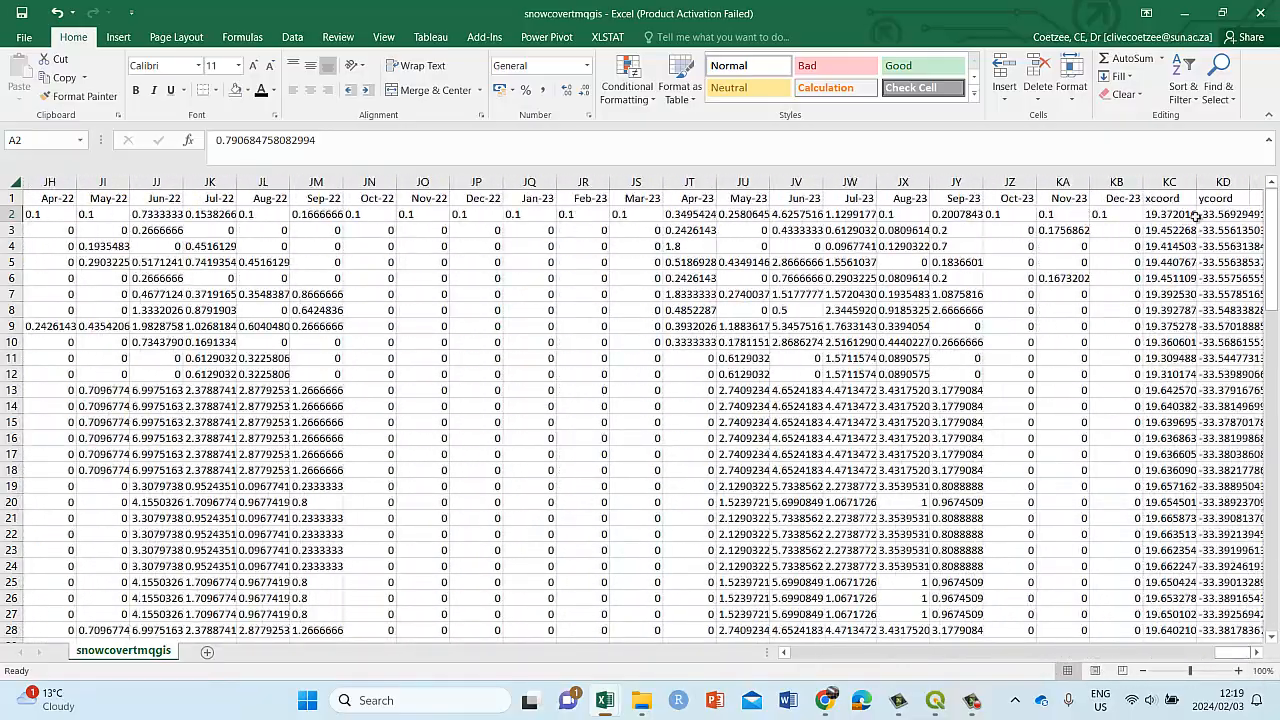
pyautogui.moveTo(1222, 662); pyautogui.dragTo(753, 566)
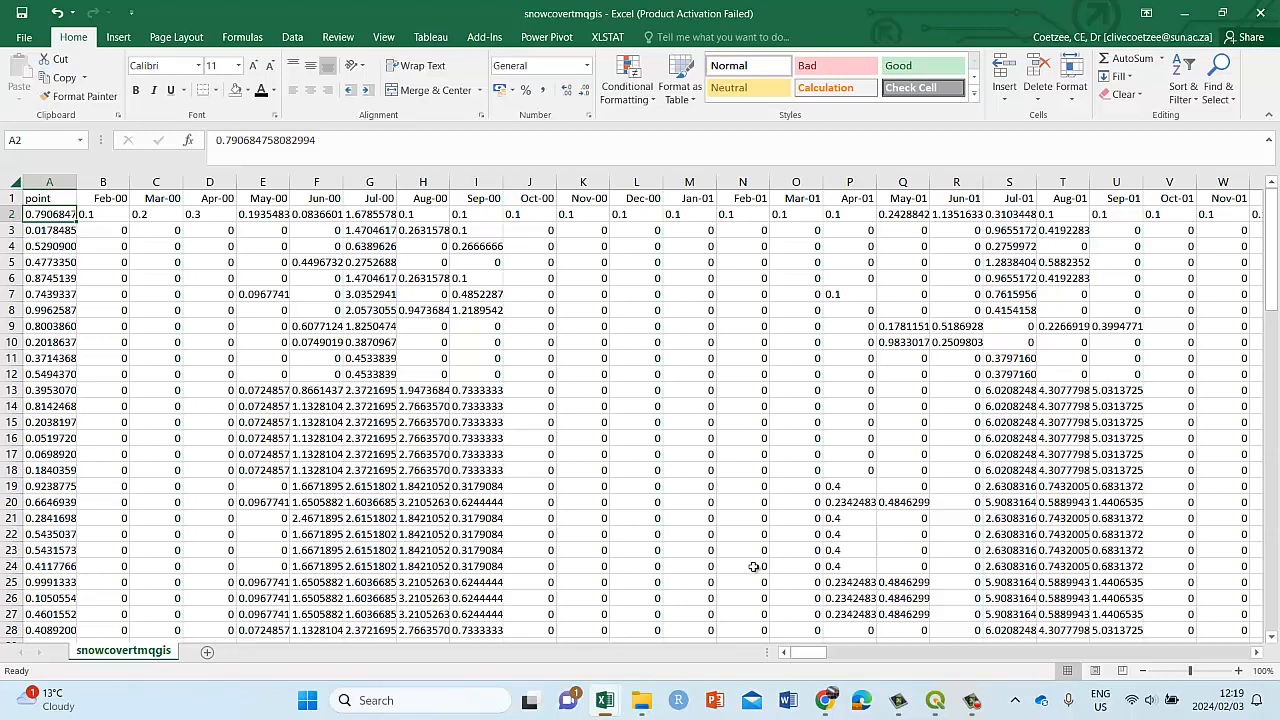
# - Switch to QGIS and hide the SnowLocationsTS layer
pyautogui.click(935, 700)
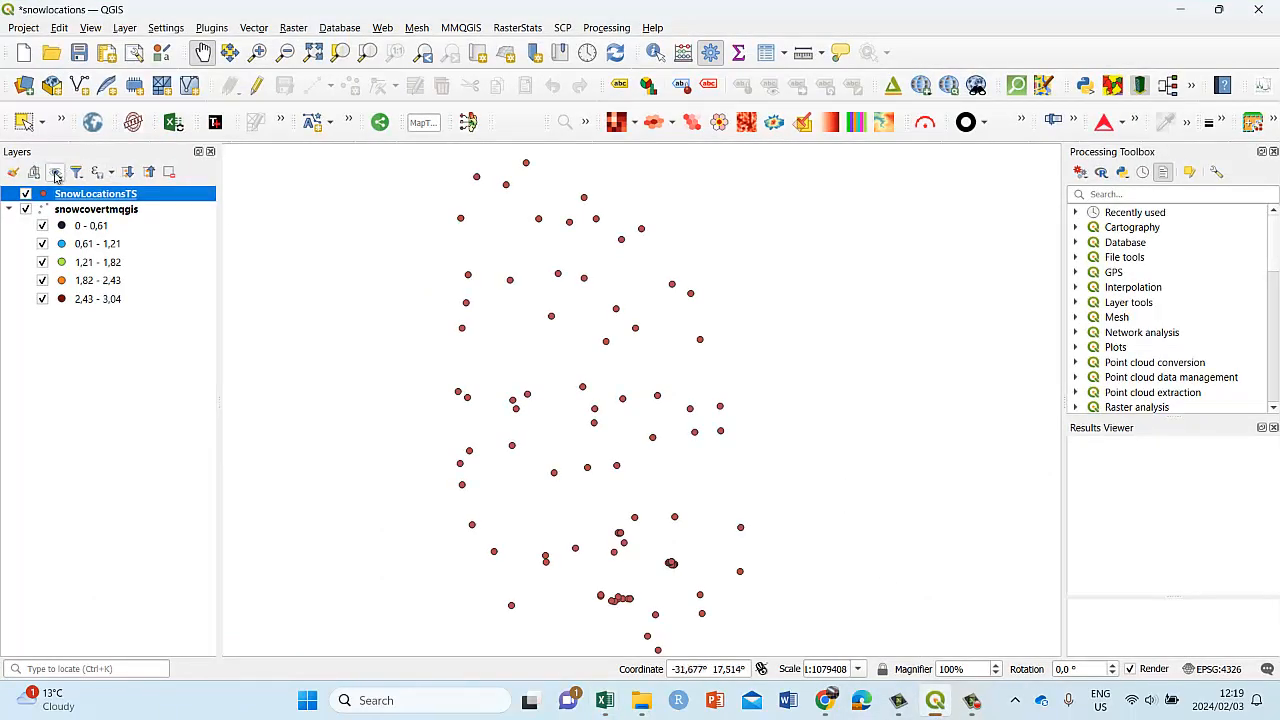
pyautogui.click(25, 193)
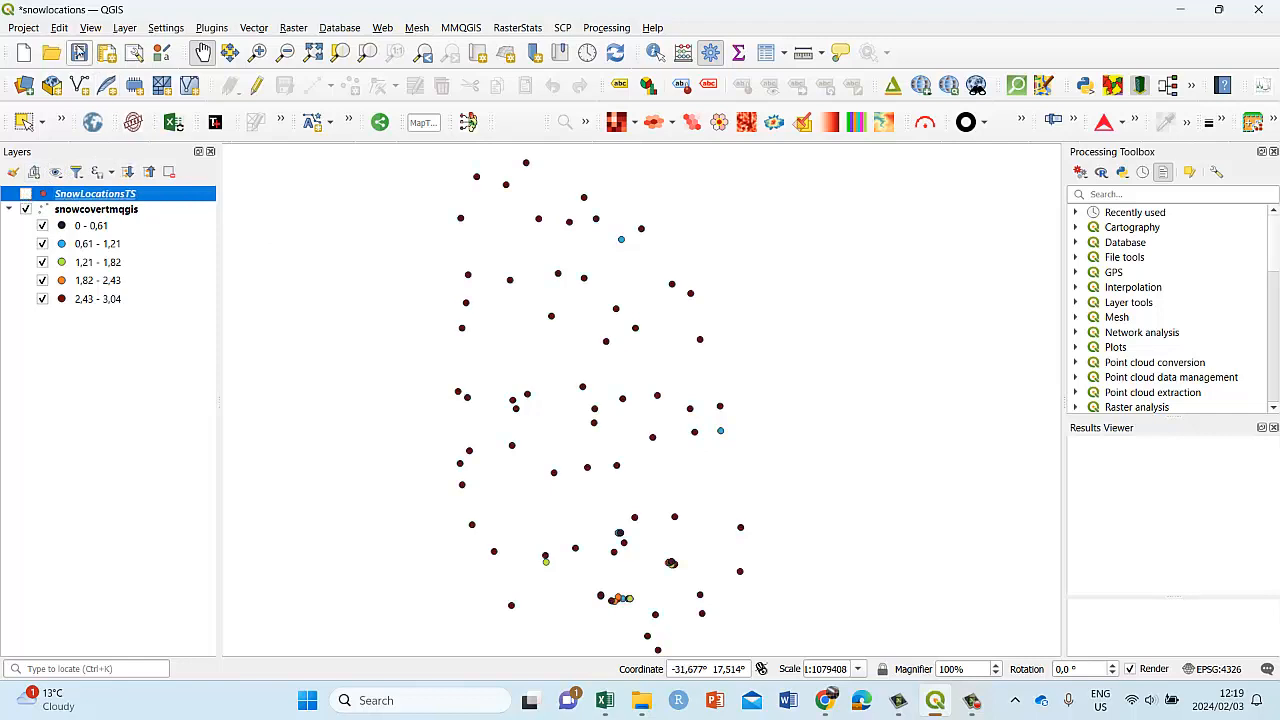
# - Start adding a delimited text layer and load snowcovertmqgis.csv from the Tut75 folder as its source
pyautogui.click(125, 28)
pyautogui.moveTo(176, 89)
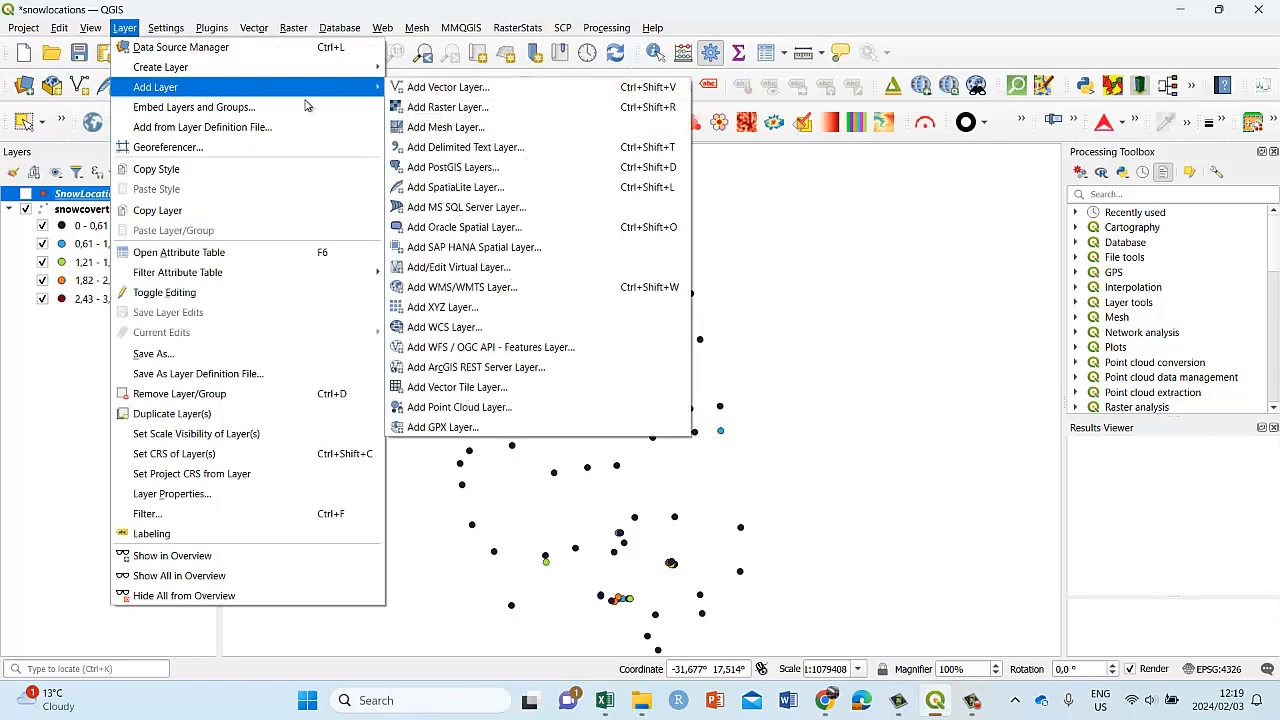
pyautogui.click(470, 148)
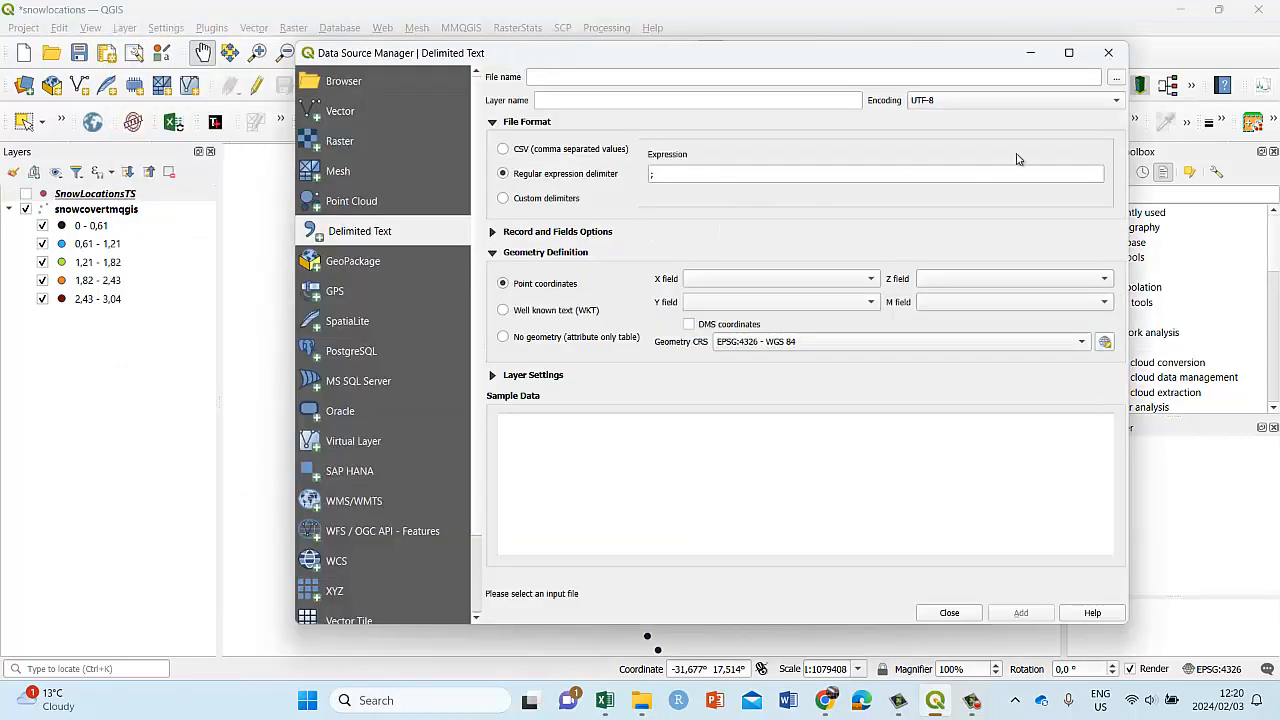
pyautogui.click(1116, 78)
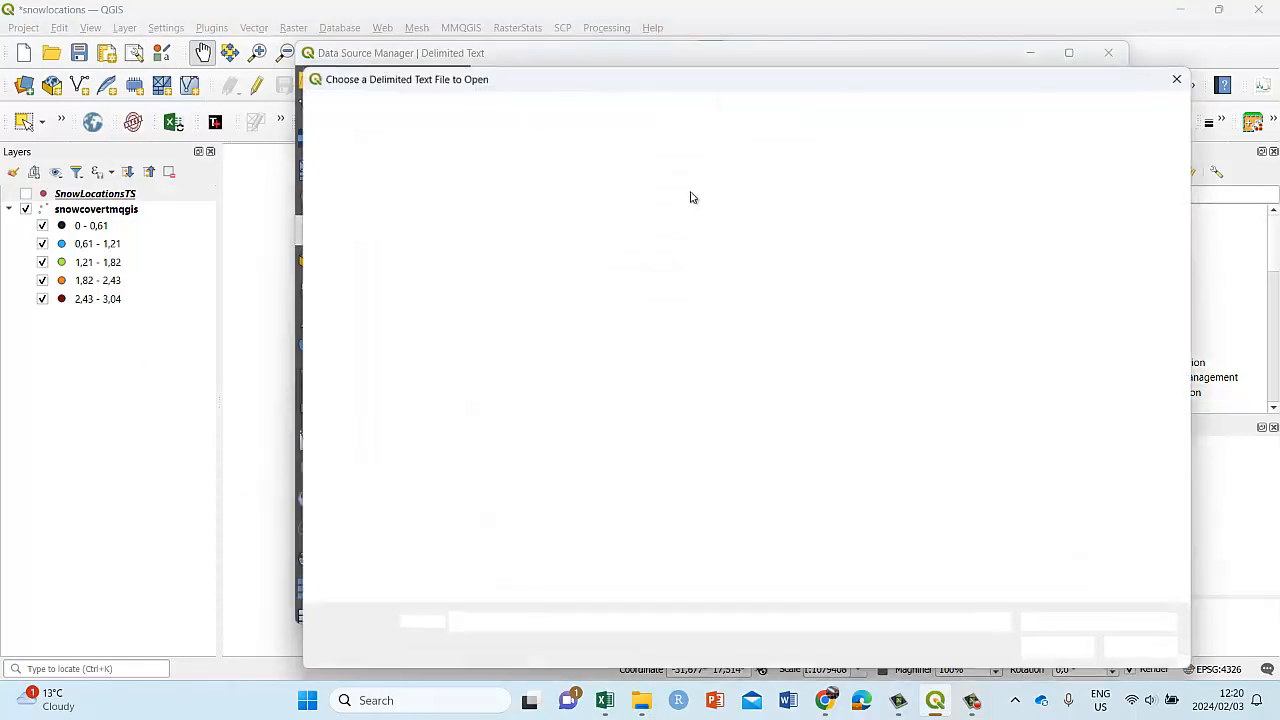
pyautogui.click(690, 199)
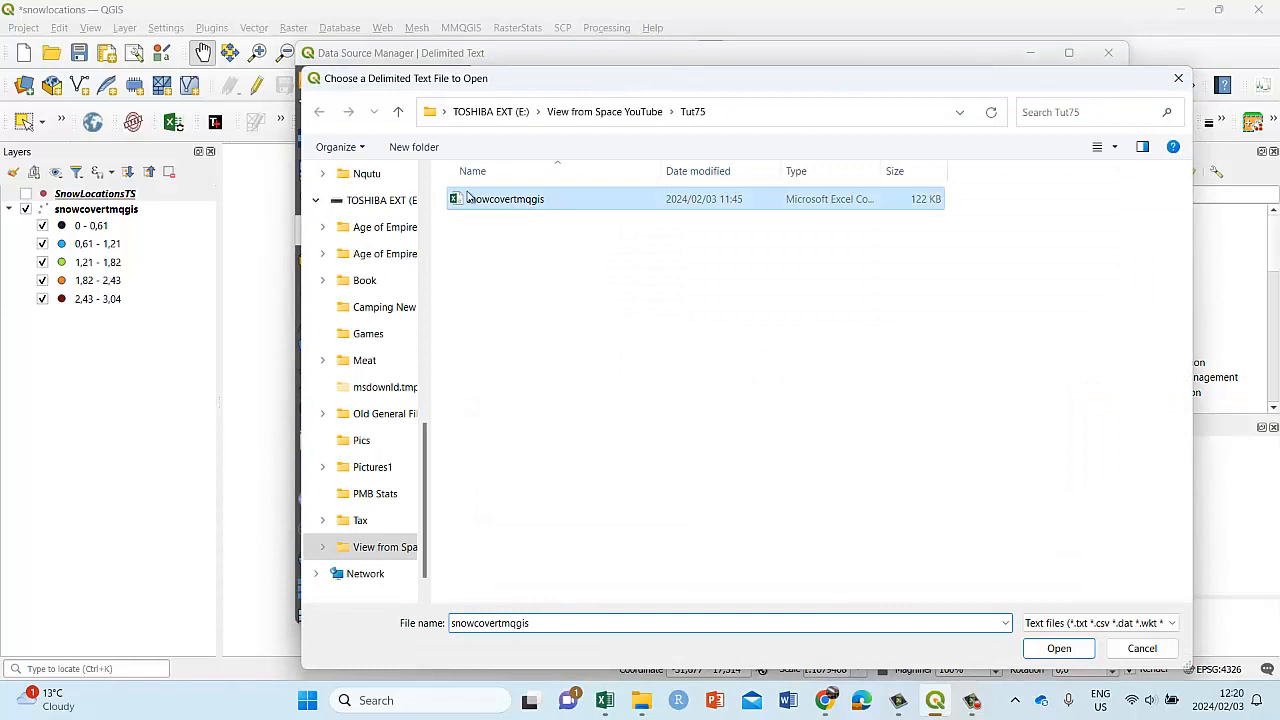
pyautogui.click(1059, 649)
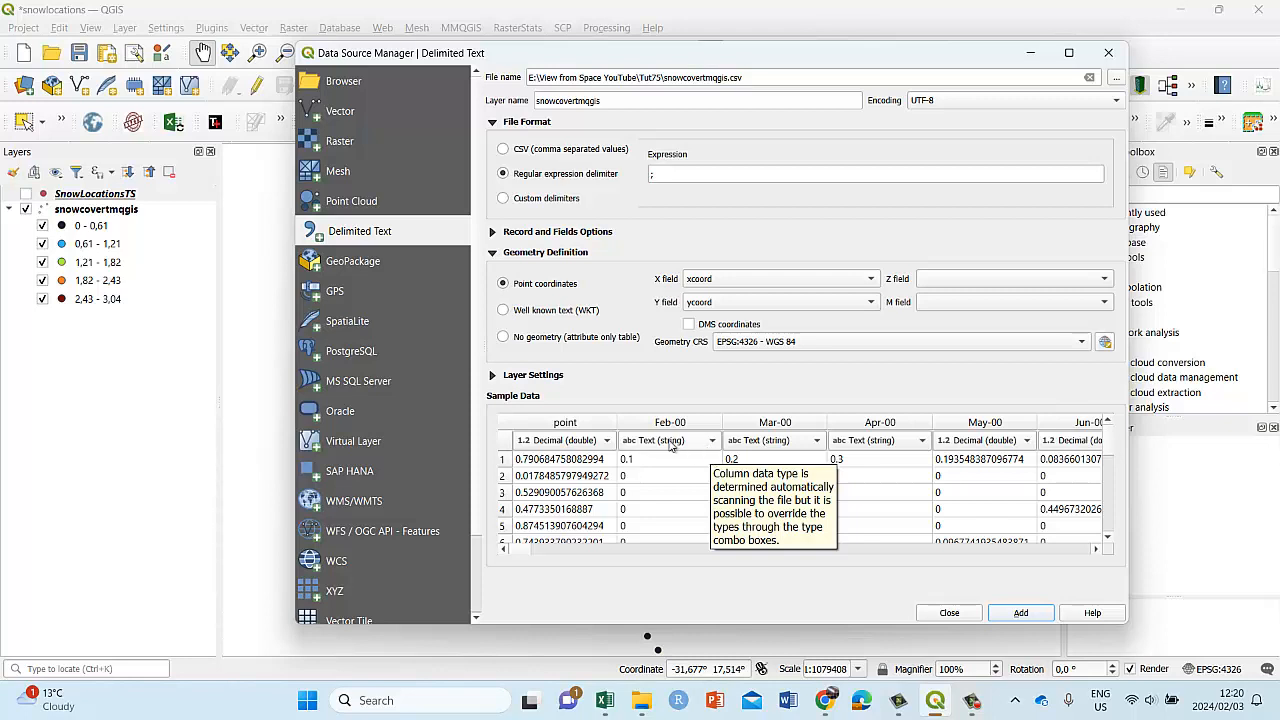
# - Set the data type of the Feb-00 and Mar-00 fields to Decimal (double) in the sample data
pyautogui.click(709, 441)
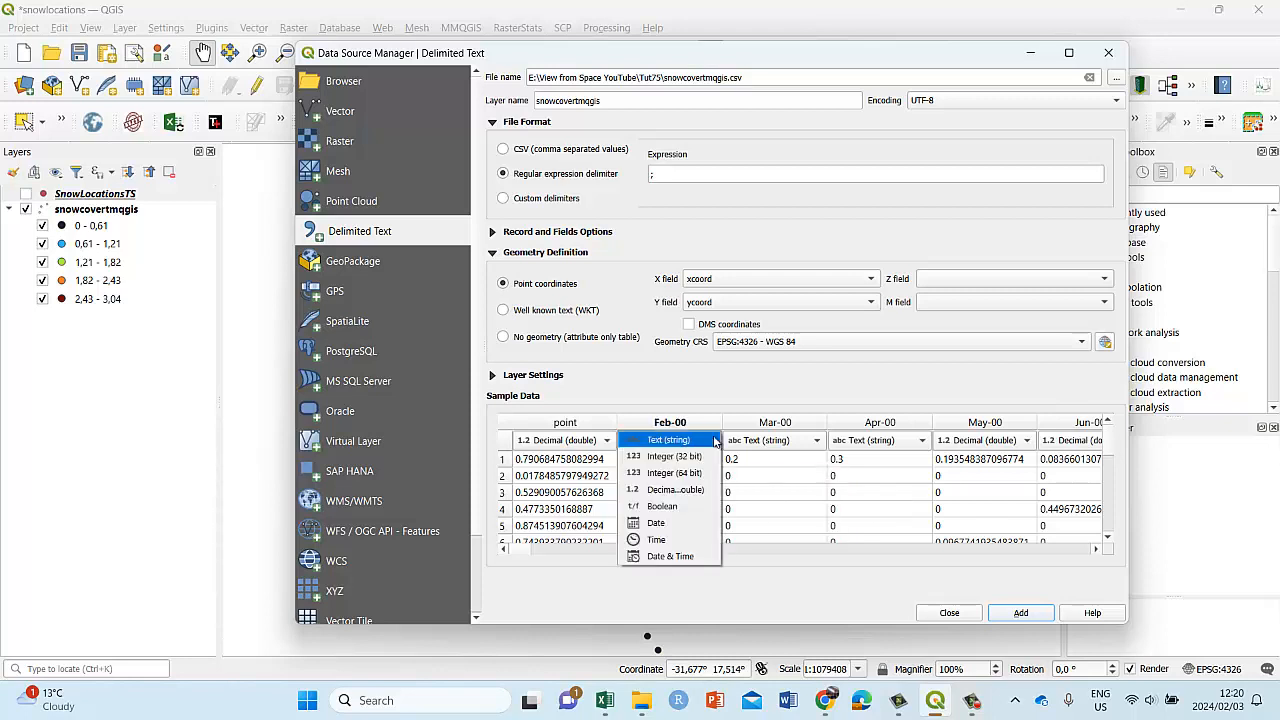
pyautogui.click(676, 490)
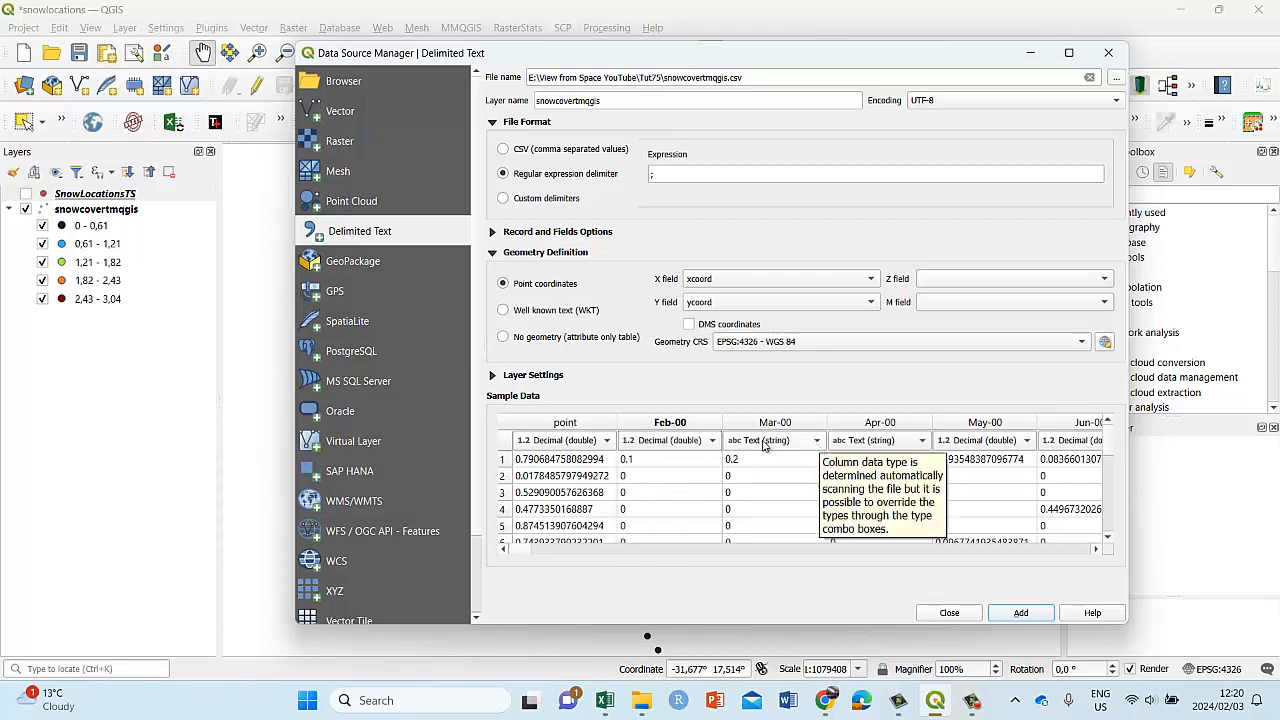
pyautogui.click(817, 443)
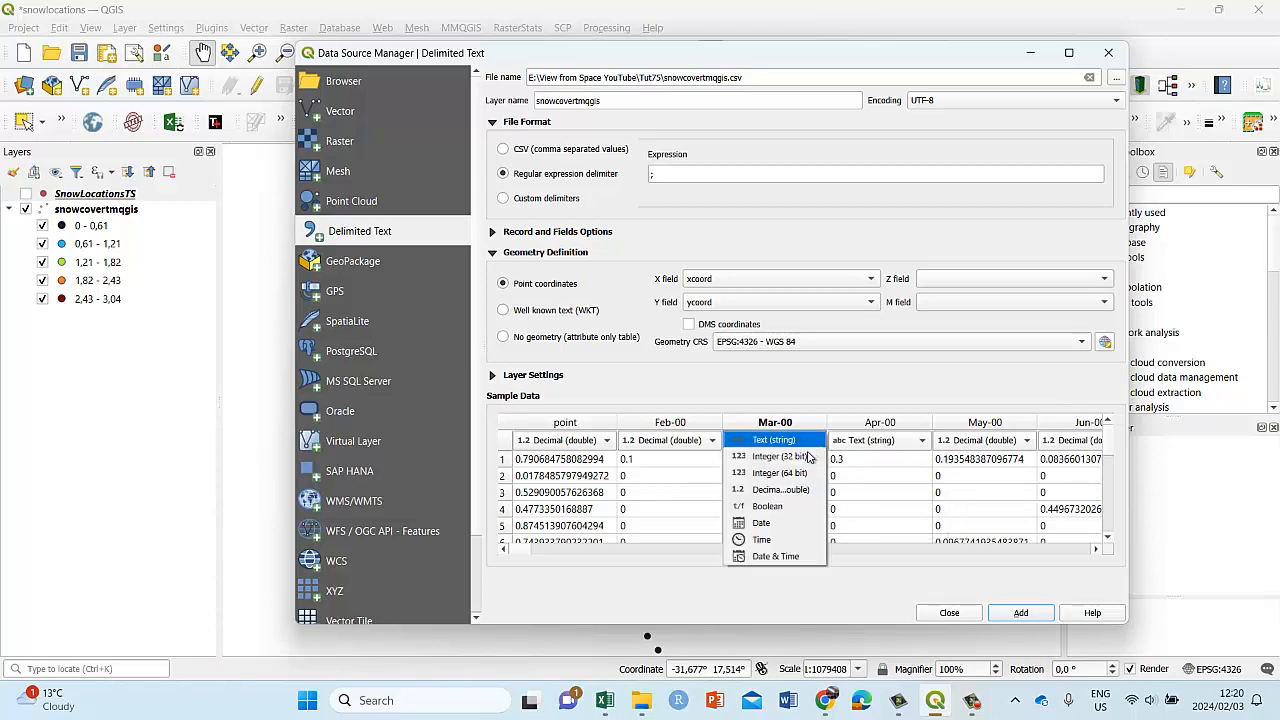
pyautogui.click(798, 487)
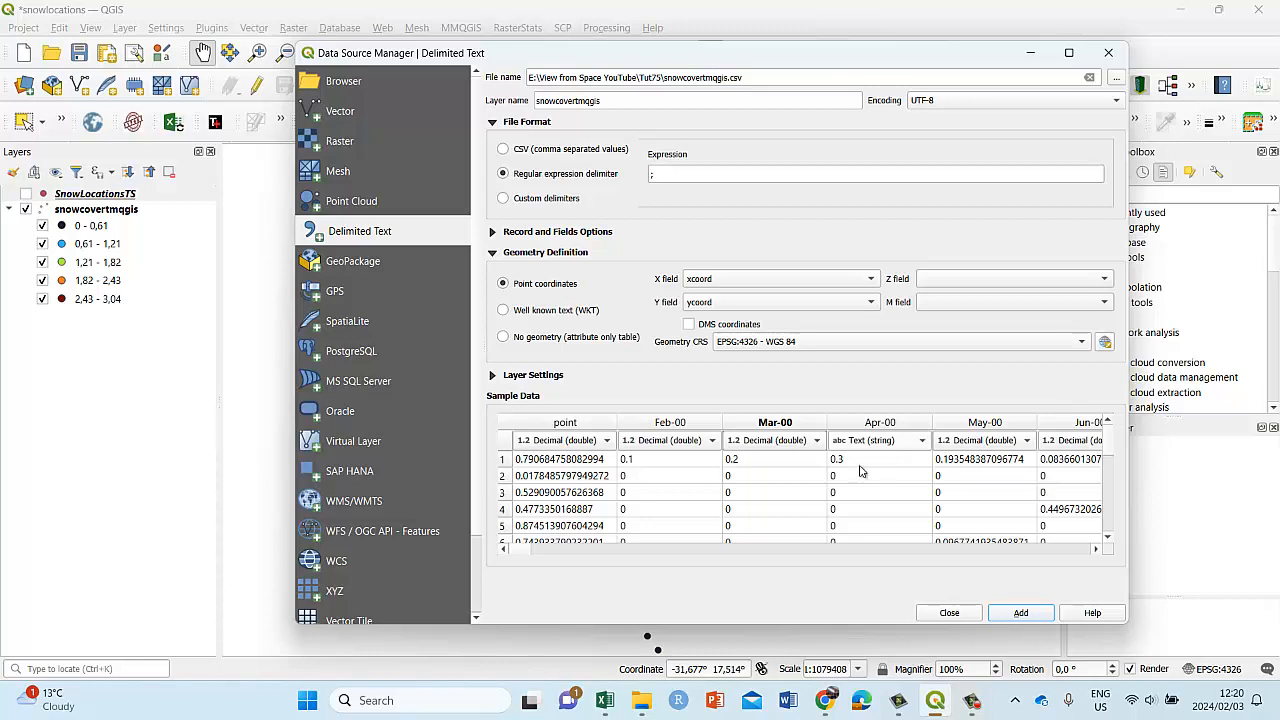
# - Compare the xcoord and ycoord fields in the import preview with the snowcovertmqgis workbook, and close the import without adding a layer
pyautogui.moveTo(522, 550); pyautogui.dragTo(748, 552)
pyautogui.moveTo(835, 575); pyautogui.dragTo(1079, 569)
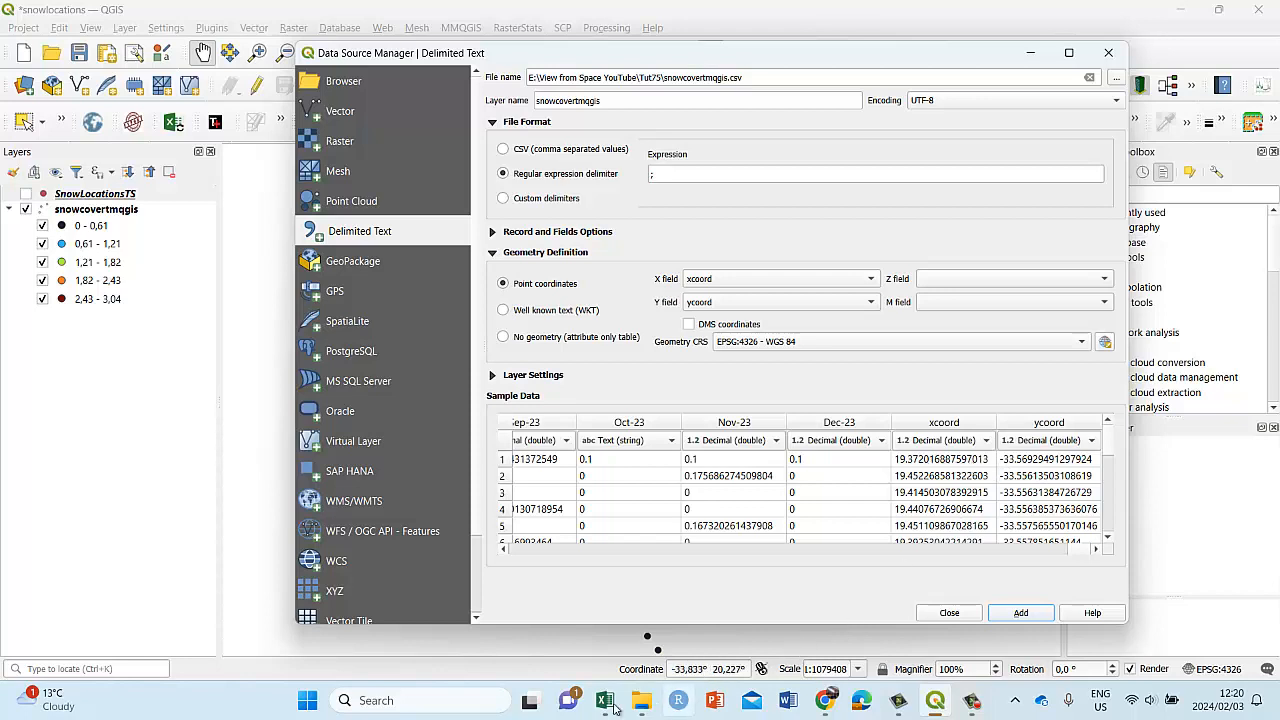
pyautogui.moveTo(604, 700)
pyautogui.click(735, 560)
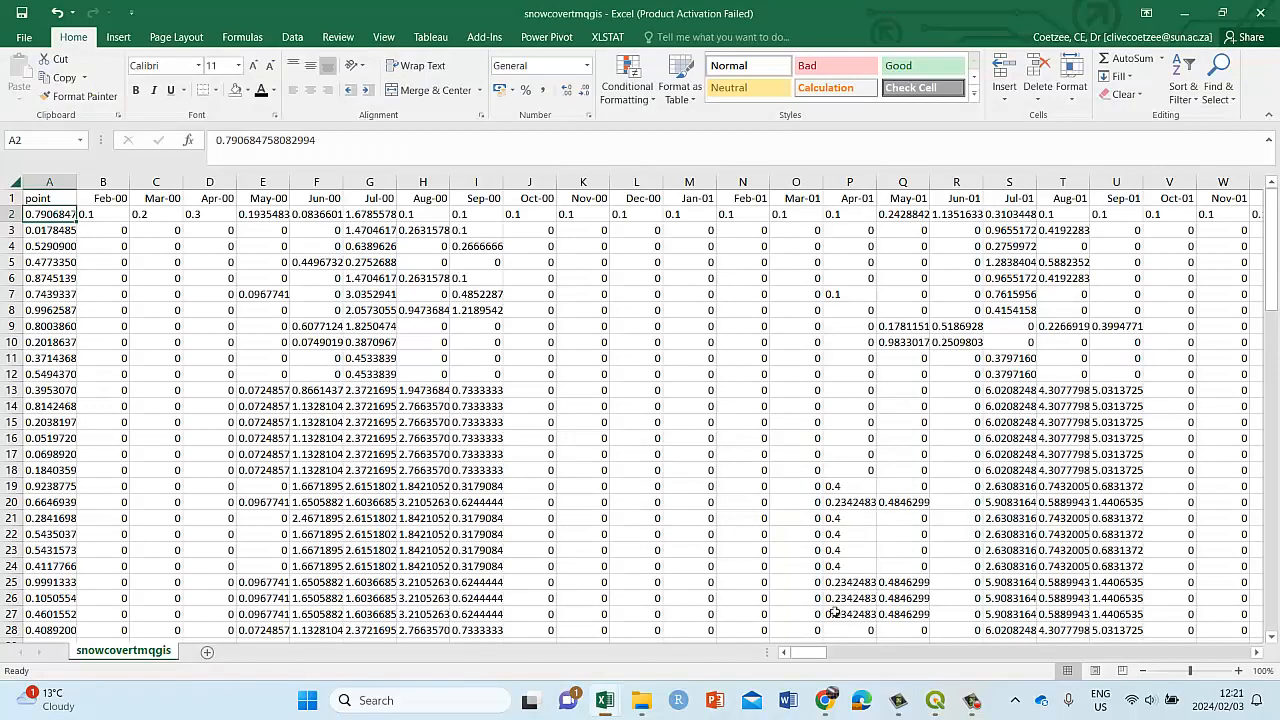
pyautogui.moveTo(805, 653); pyautogui.dragTo(1224, 652)
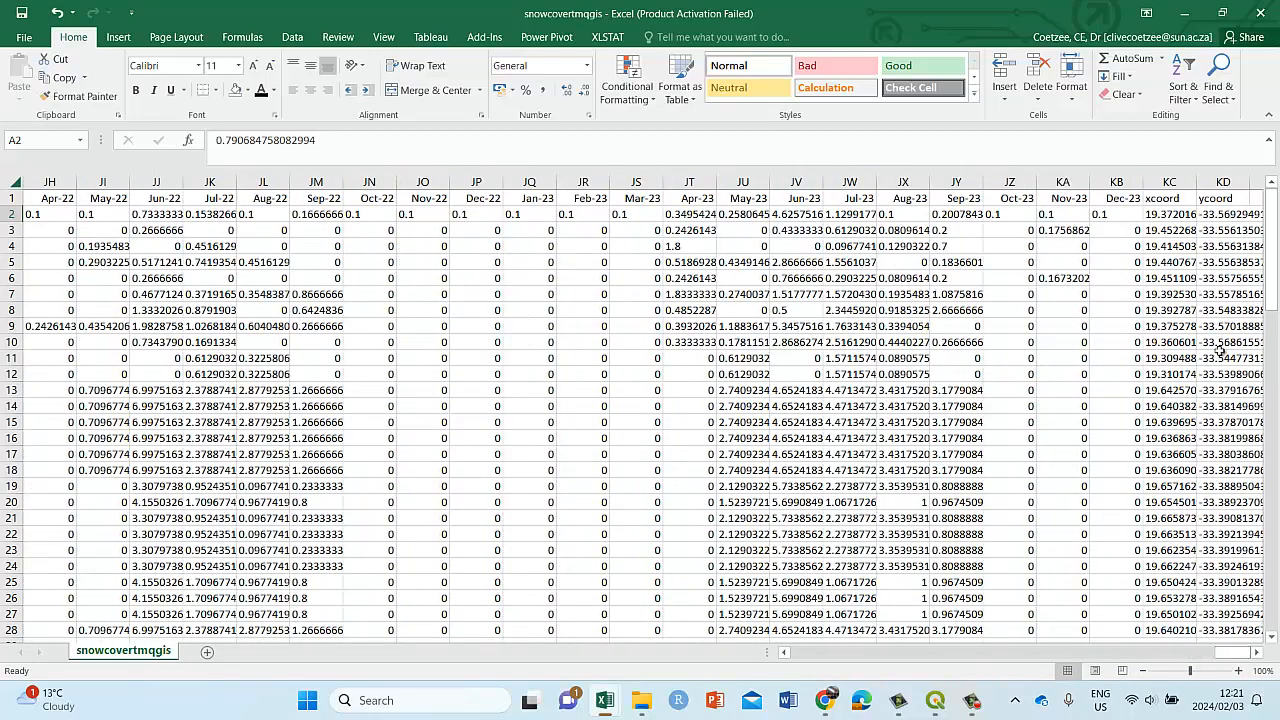
pyautogui.click(1166, 214)
pyautogui.click(1215, 214)
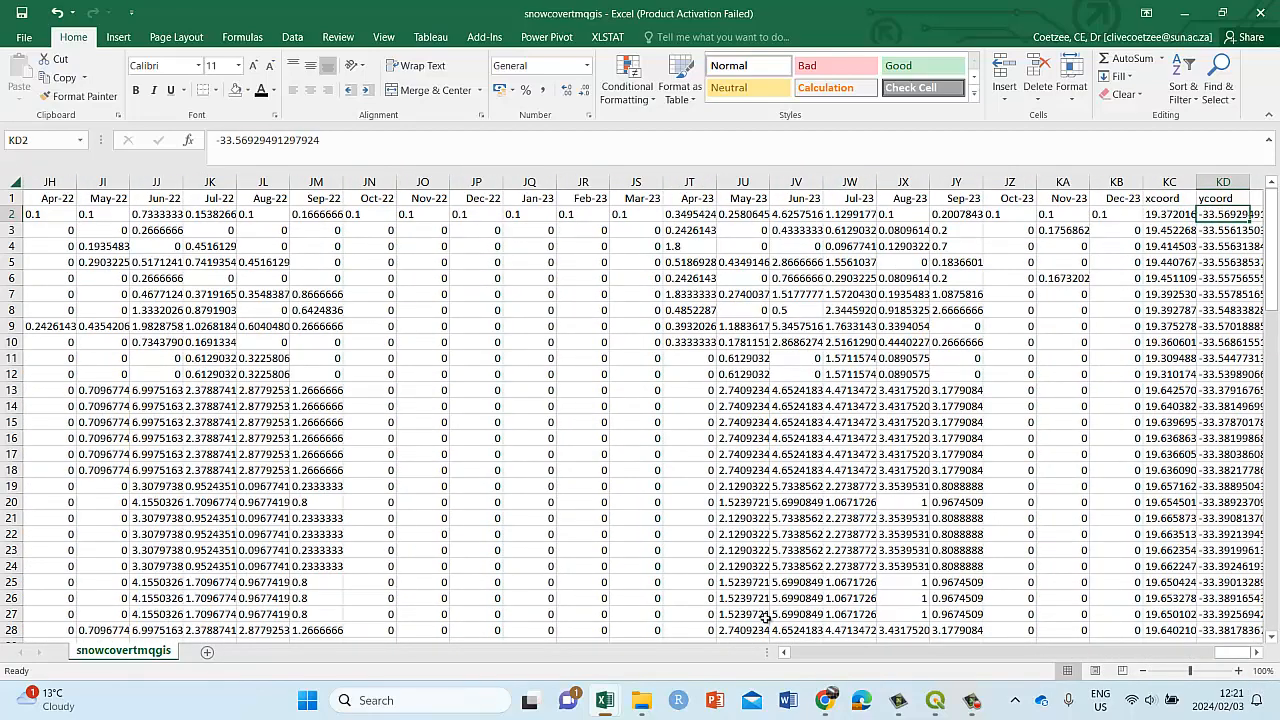
pyautogui.click(1184, 12)
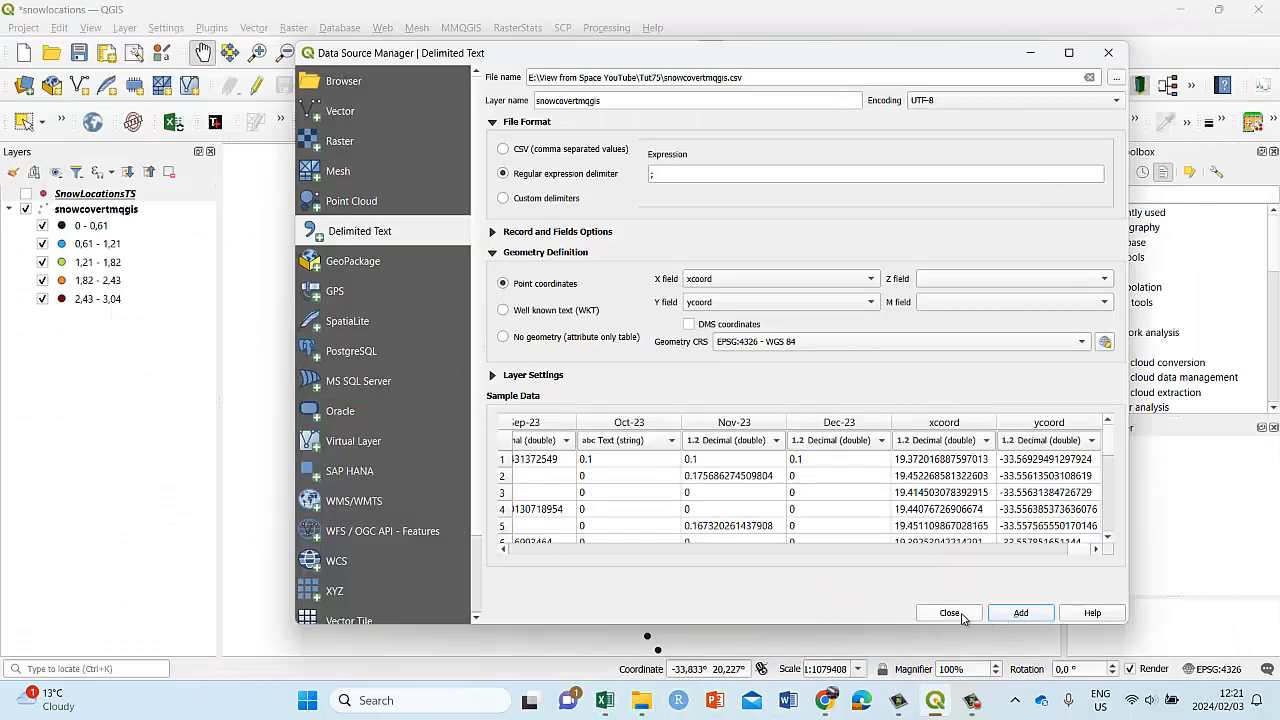
pyautogui.click(960, 616)
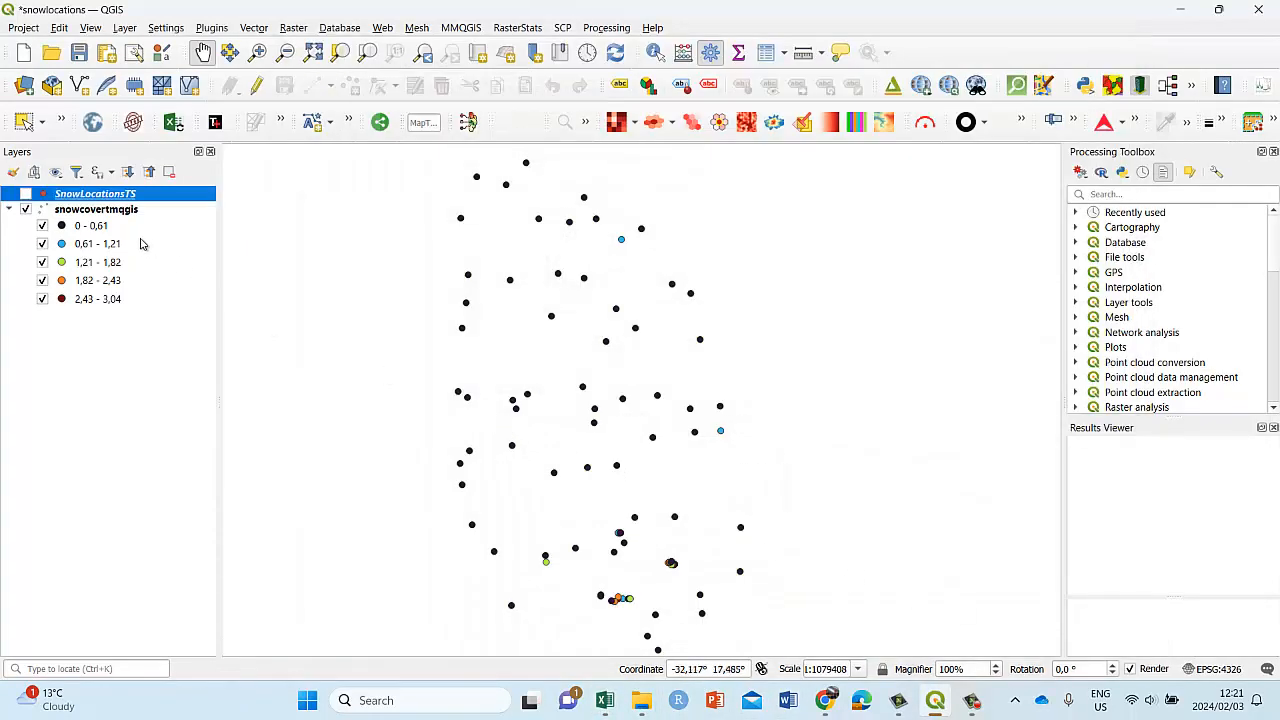
# - Open the export settings for saving the snowcovertmqgis layer as an ESRI Shapefile, and cancel the export
pyautogui.click(78, 212)
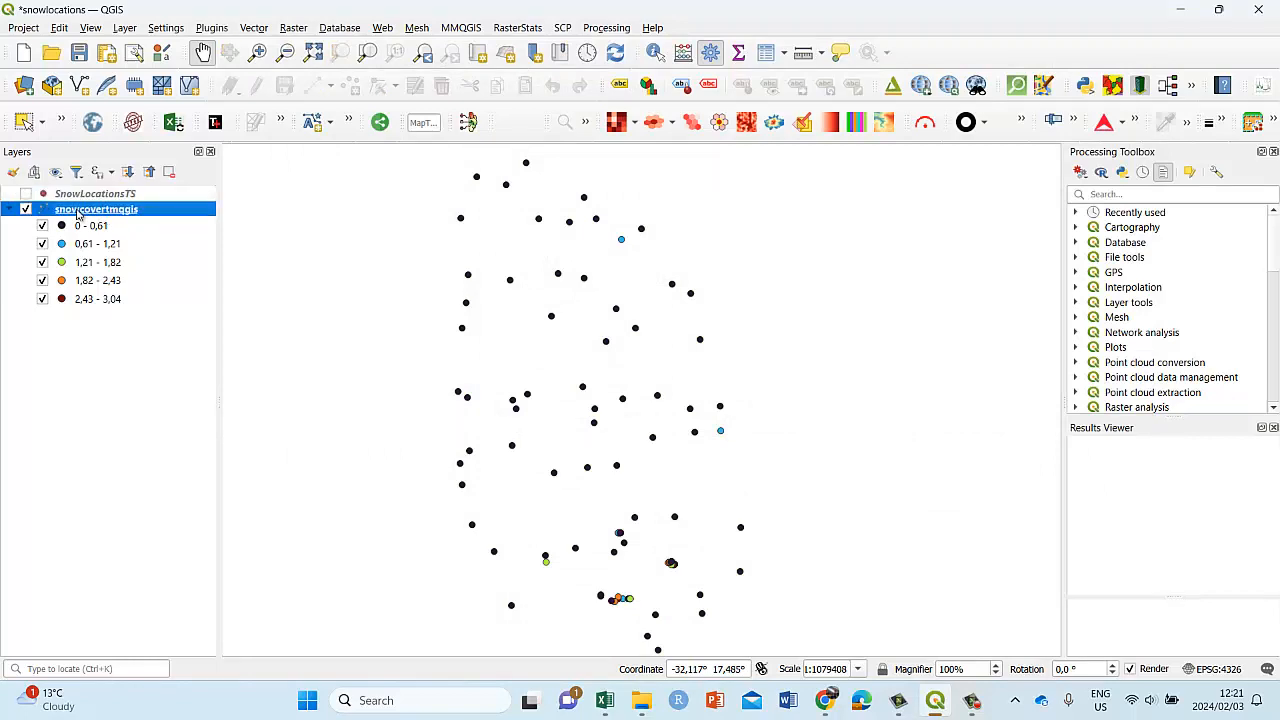
pyautogui.rightClick(78, 212)
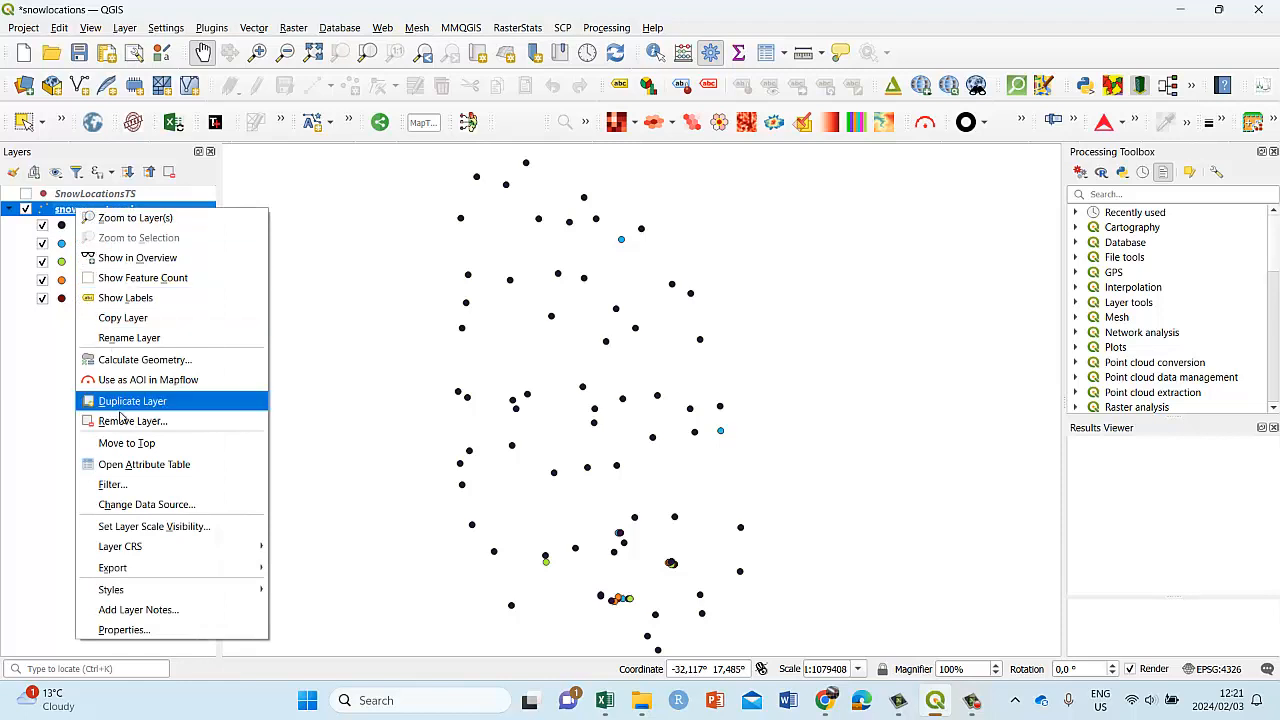
pyautogui.moveTo(130, 569)
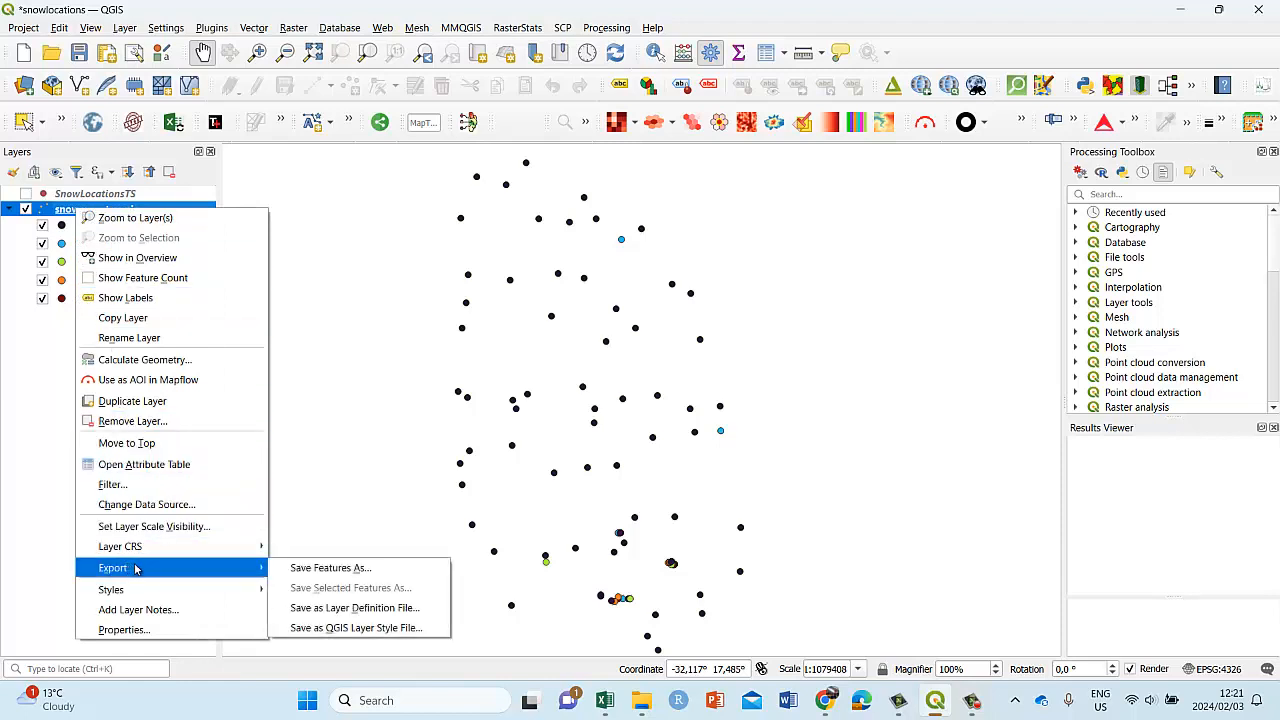
pyautogui.click(308, 570)
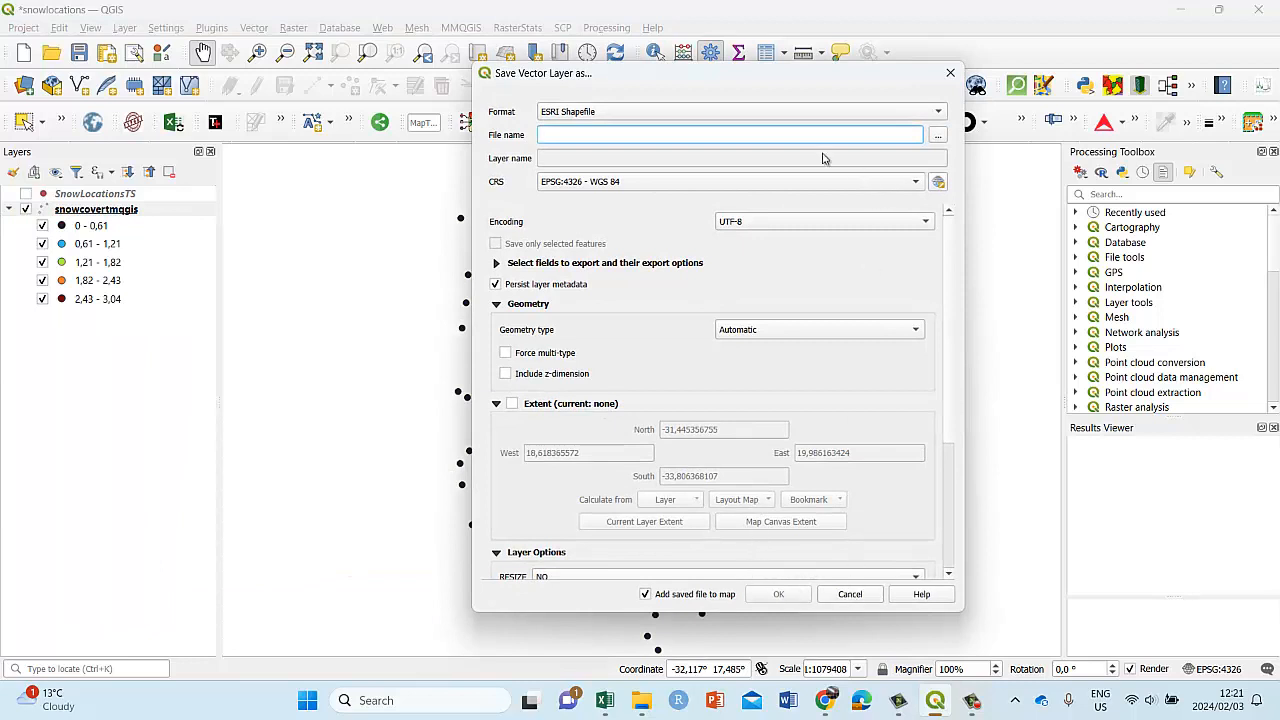
pyautogui.click(850, 594)
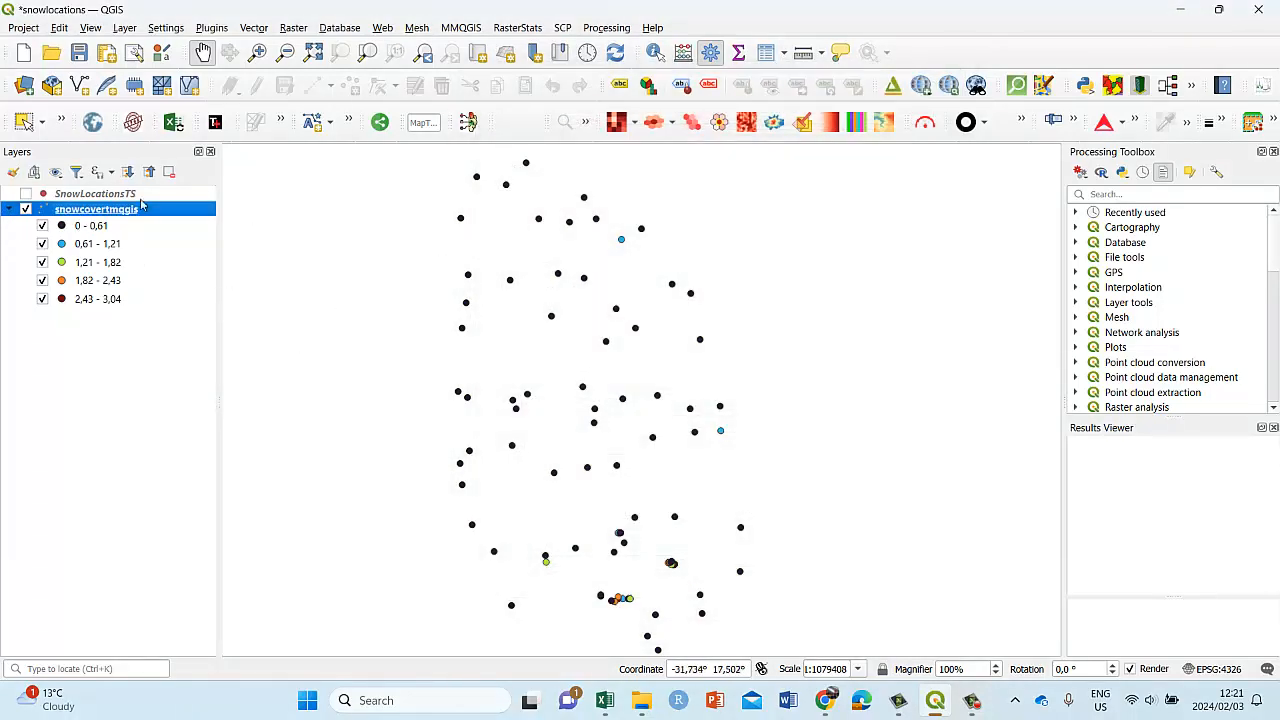
# - Open the snowcovertmqgis attribute table and look through its point records from first to last
pyautogui.rightClick(87, 213)
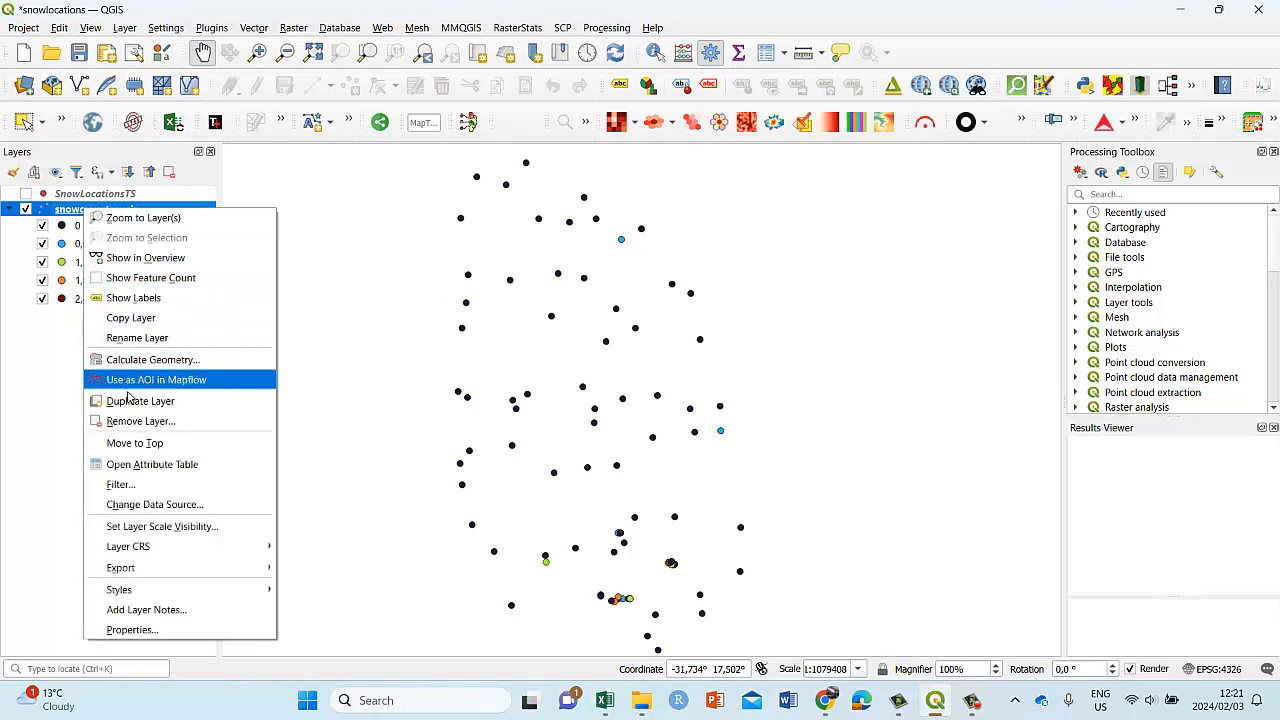
pyautogui.click(140, 466)
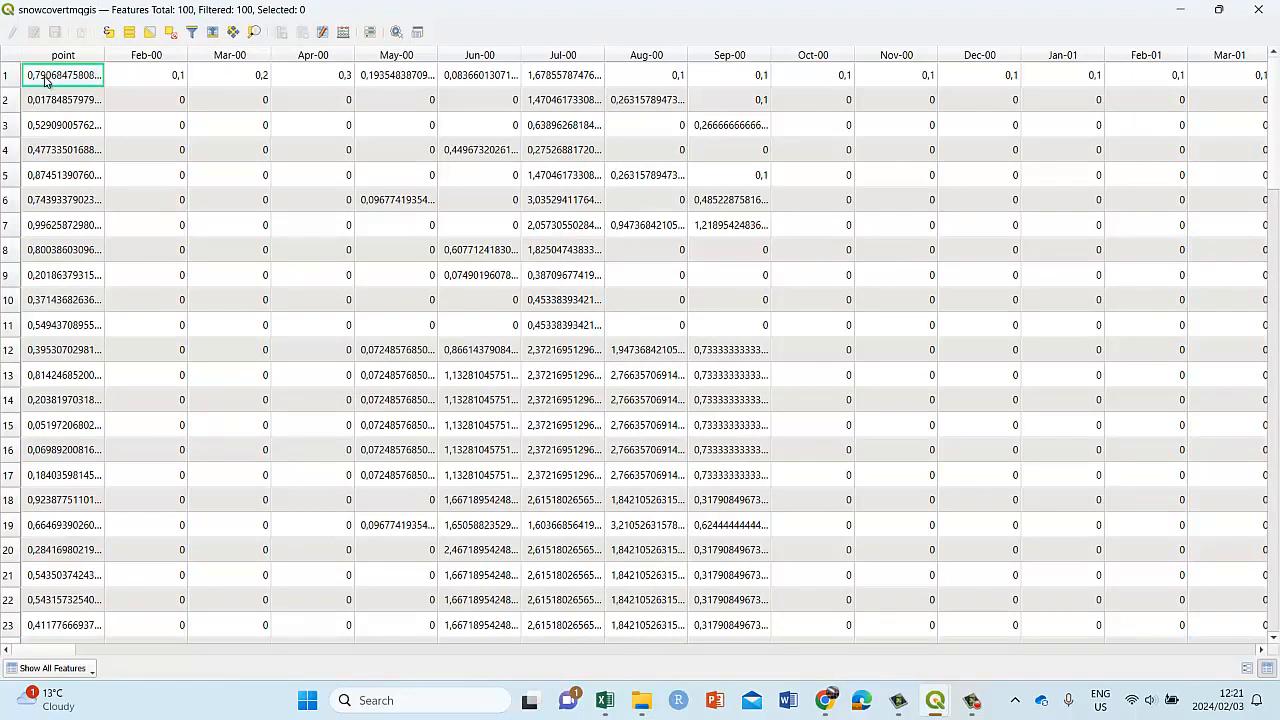
pyautogui.moveTo(1273, 185); pyautogui.dragTo(1273, 637)
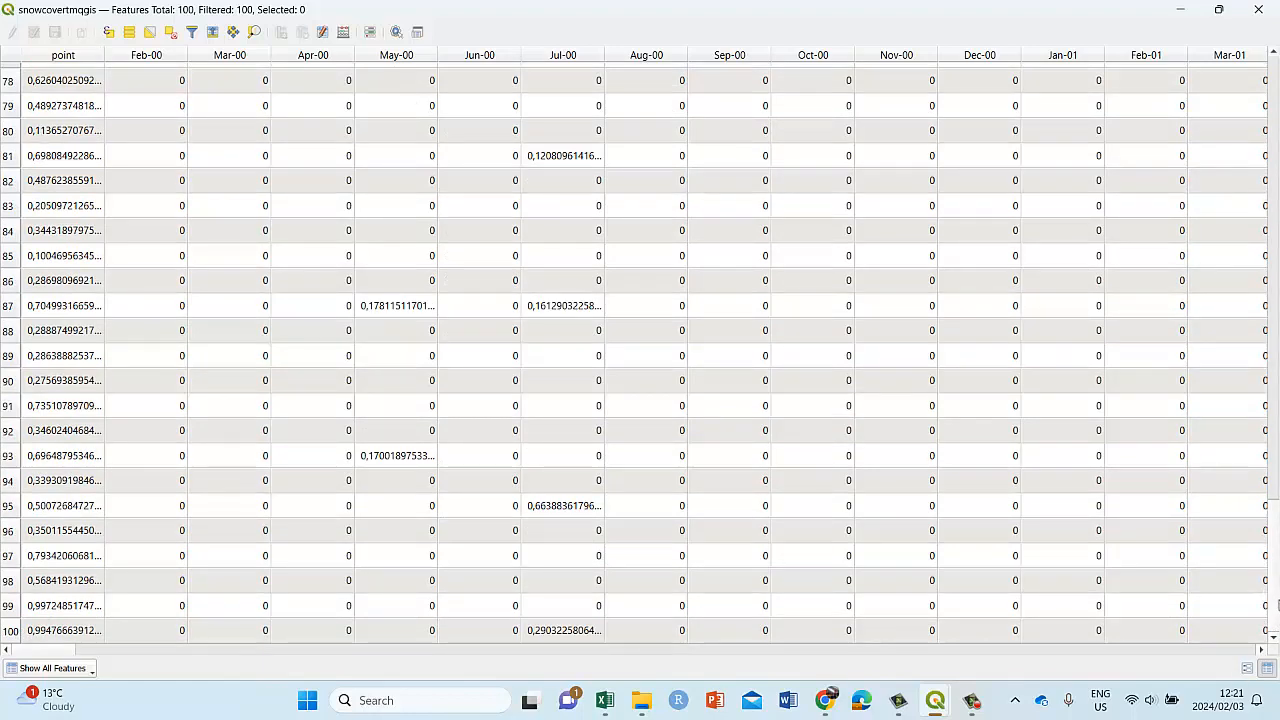
pyautogui.moveTo(1277, 605); pyautogui.dragTo(1272, 120)
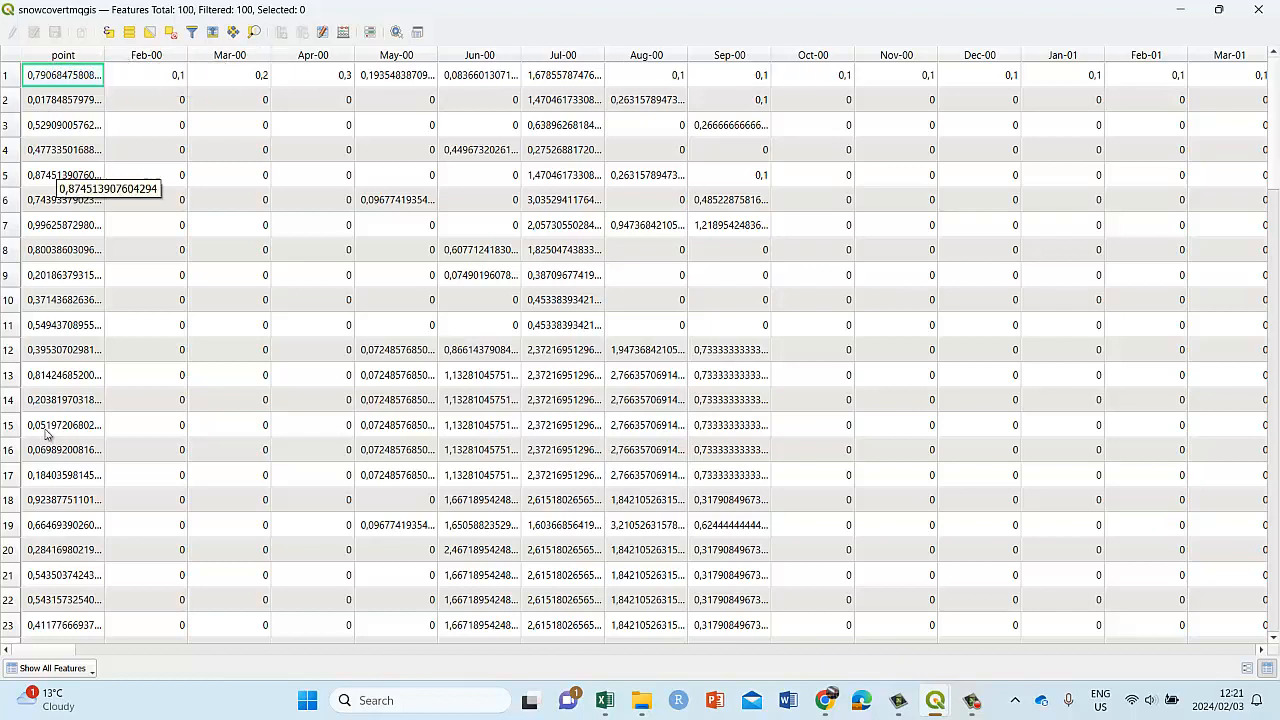
# - Look through the monthly fields of the snowcovertmqgis attribute table up to xcoord and ycoord, and close the table
pyautogui.moveTo(69, 651); pyautogui.dragTo(980, 651)
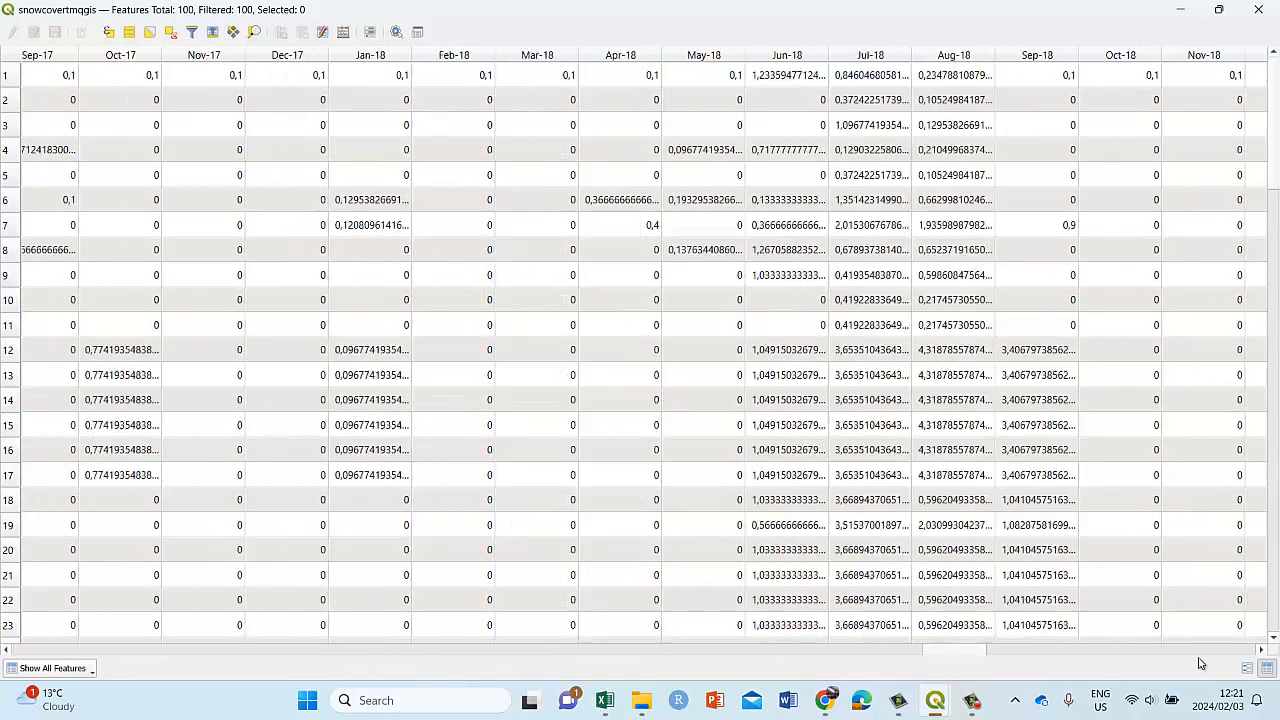
pyautogui.moveTo(1201, 664); pyautogui.dragTo(1278, 664)
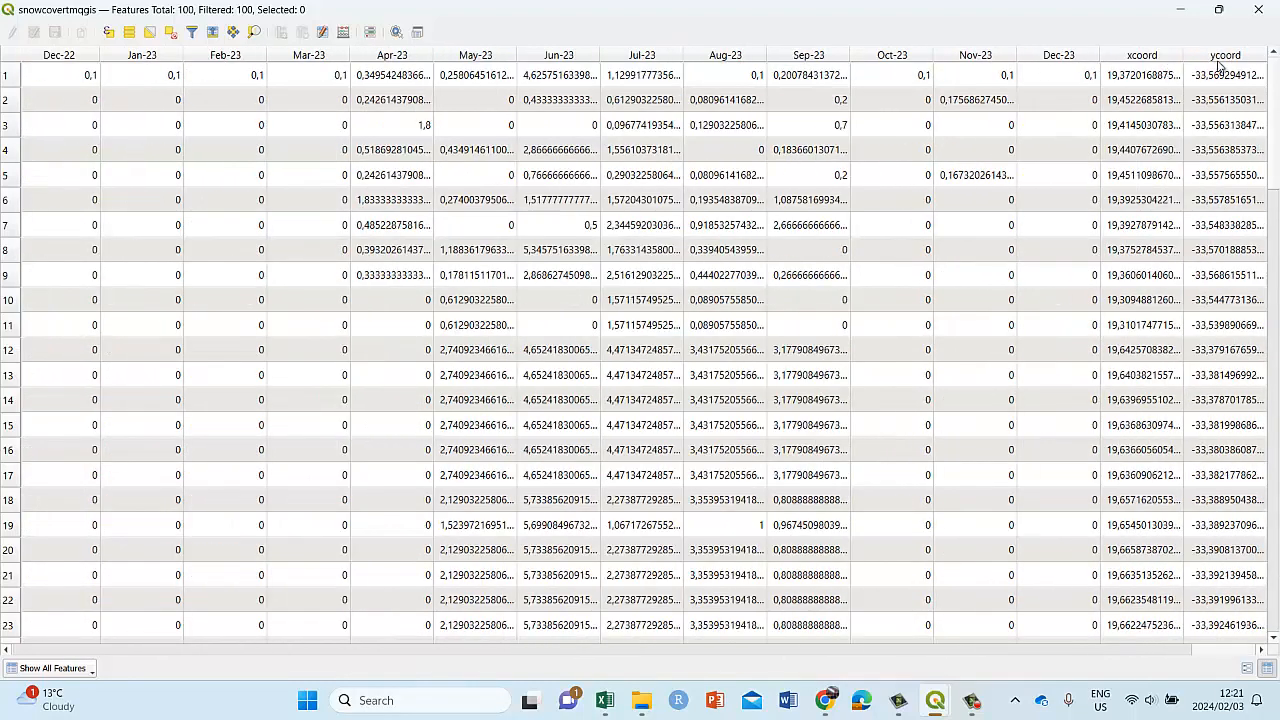
pyautogui.moveTo(1232, 652); pyautogui.dragTo(3, 595)
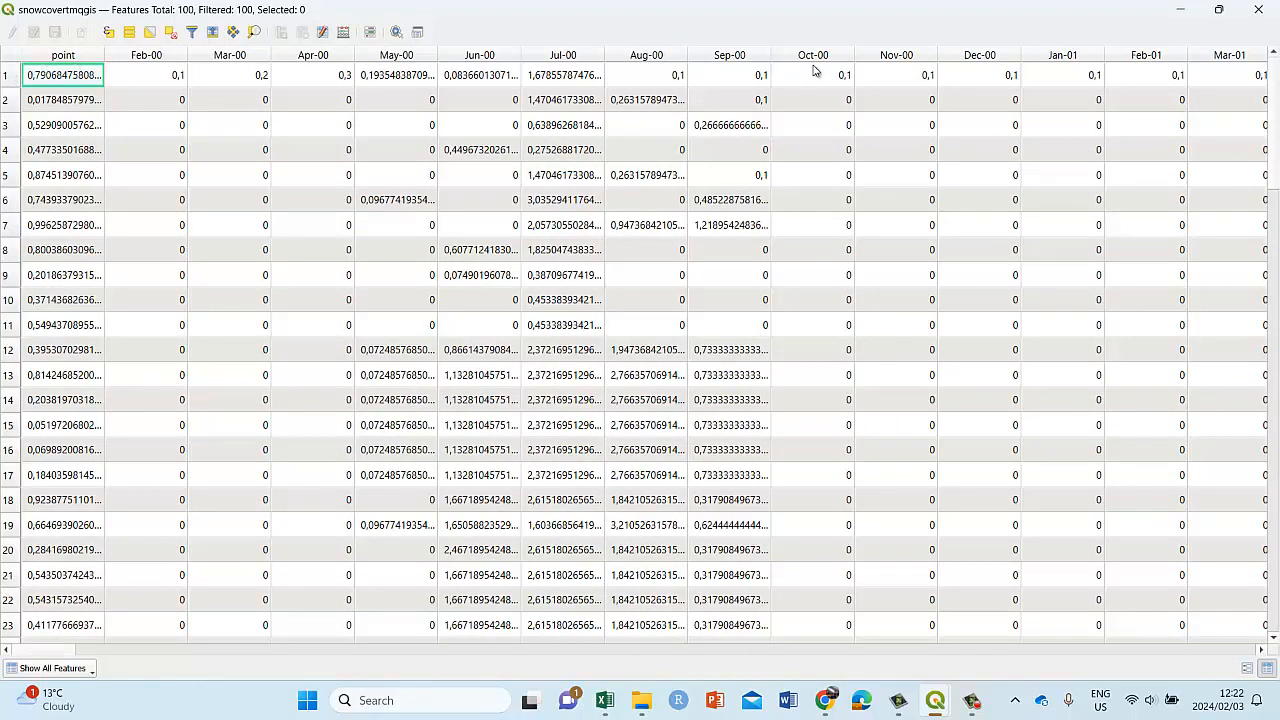
pyautogui.click(1259, 9)
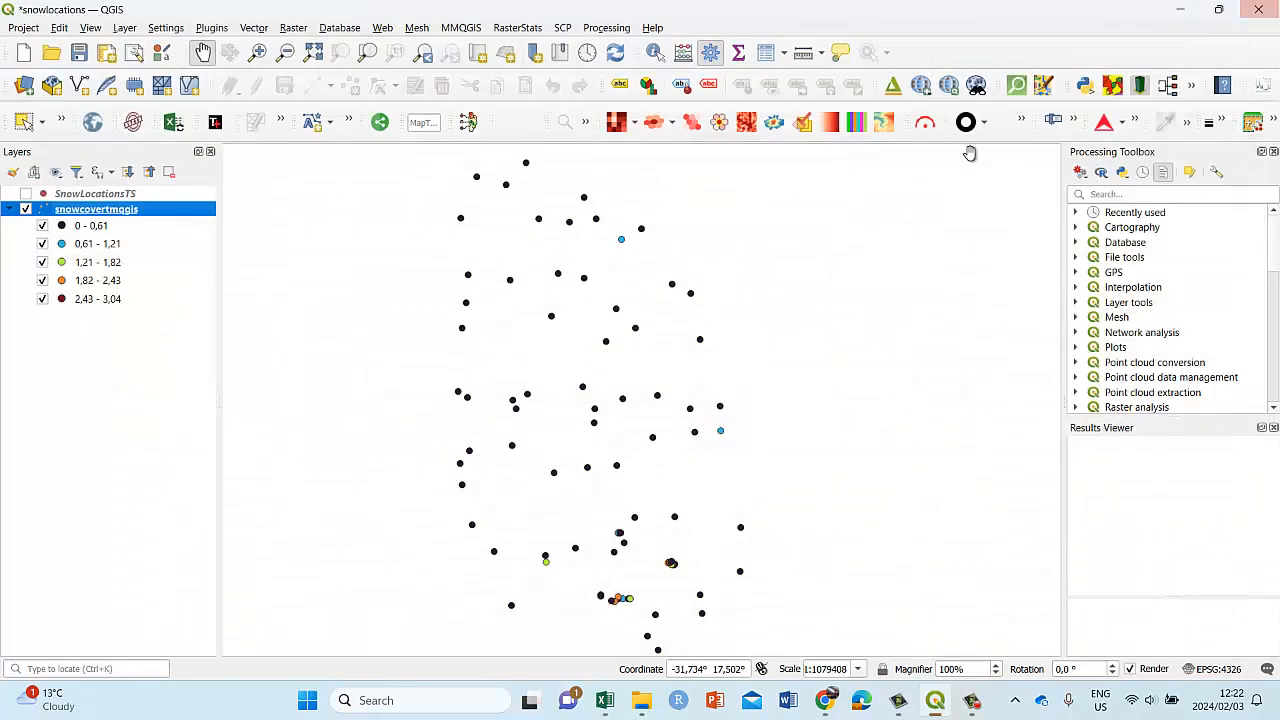
# - Open the symbology settings of the snowcovertmqgis layer and set the graduated value field to Jul-23
pyautogui.rightClick(110, 214)
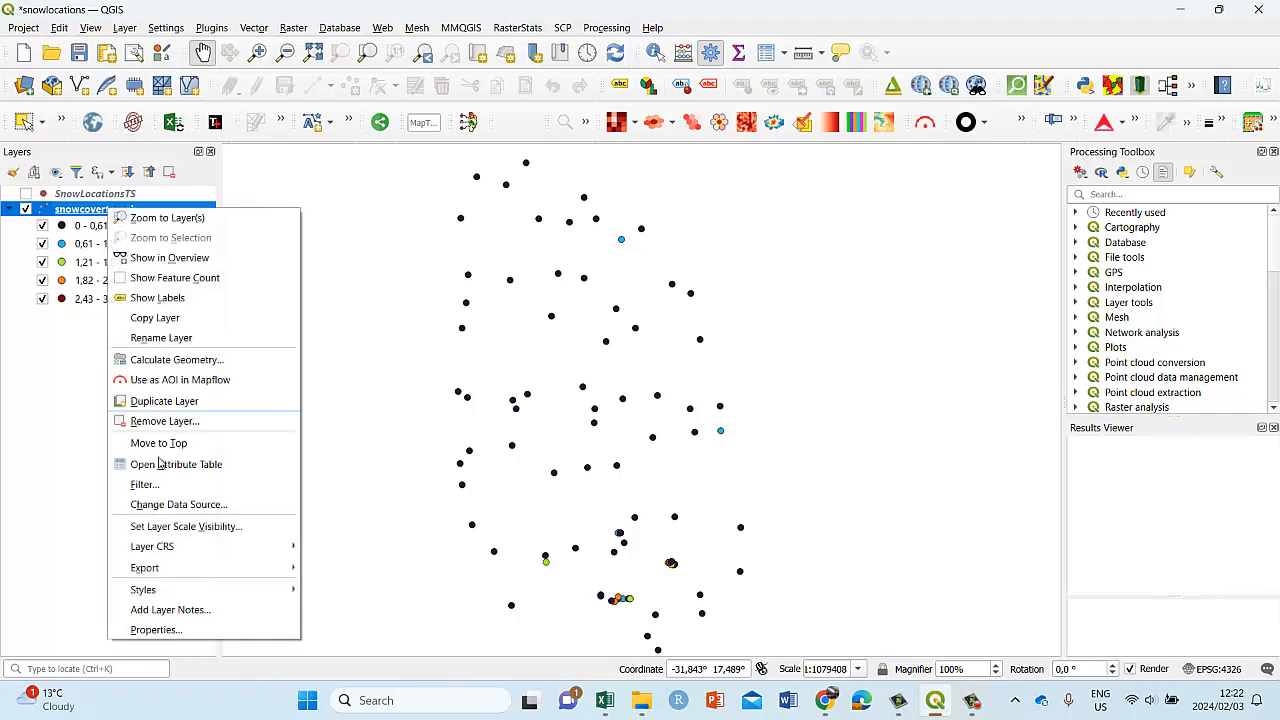
pyautogui.click(181, 631)
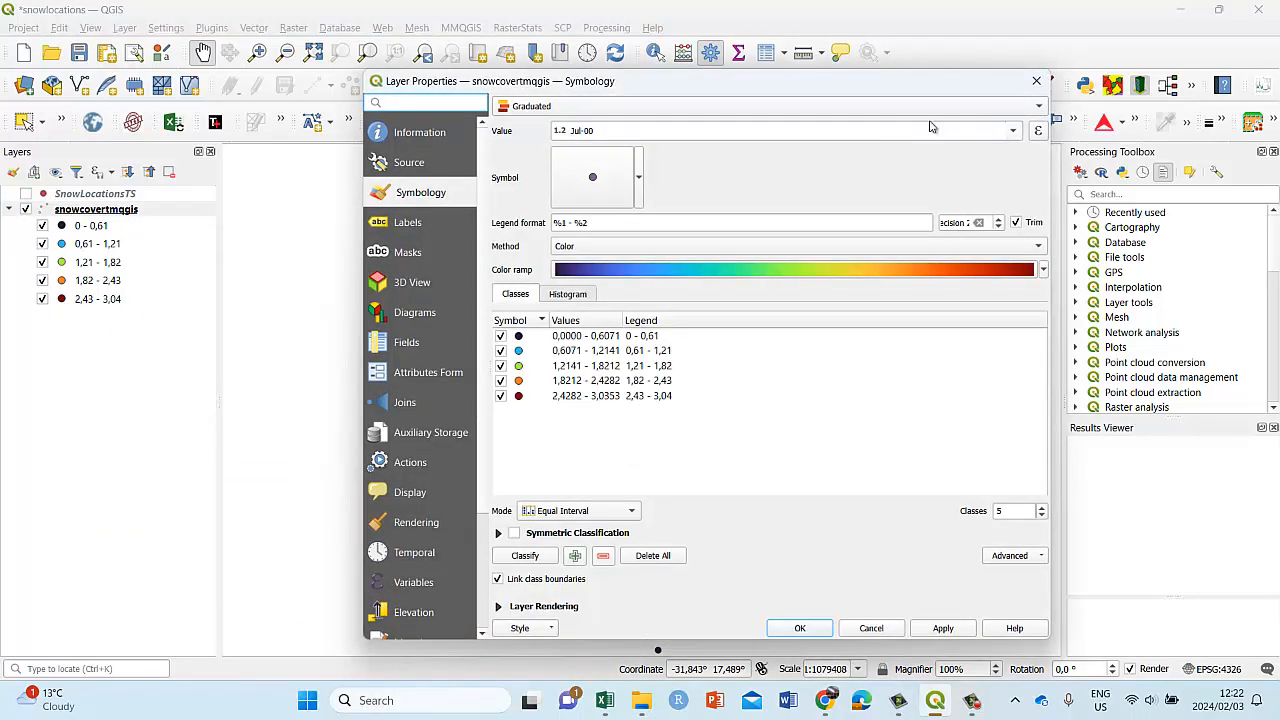
pyautogui.click(1013, 130)
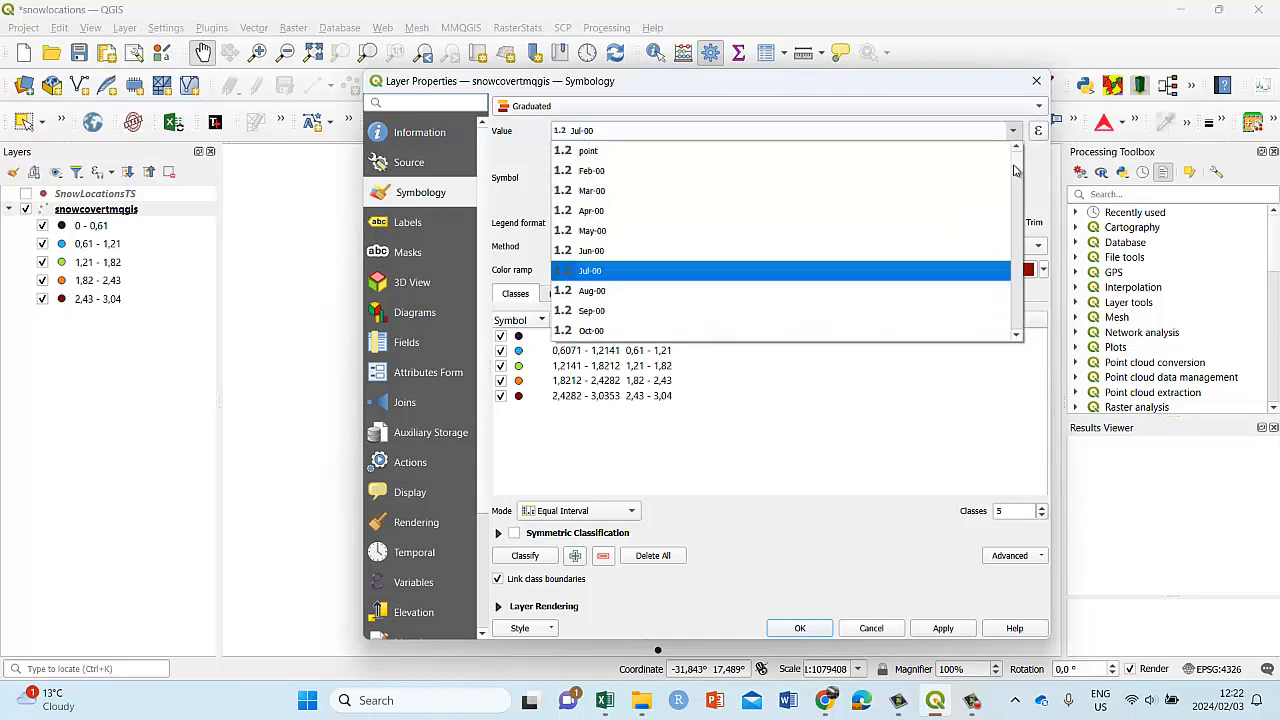
pyautogui.moveTo(1025, 303); pyautogui.dragTo(1022, 322)
pyautogui.scroll(-3, 808, 312)
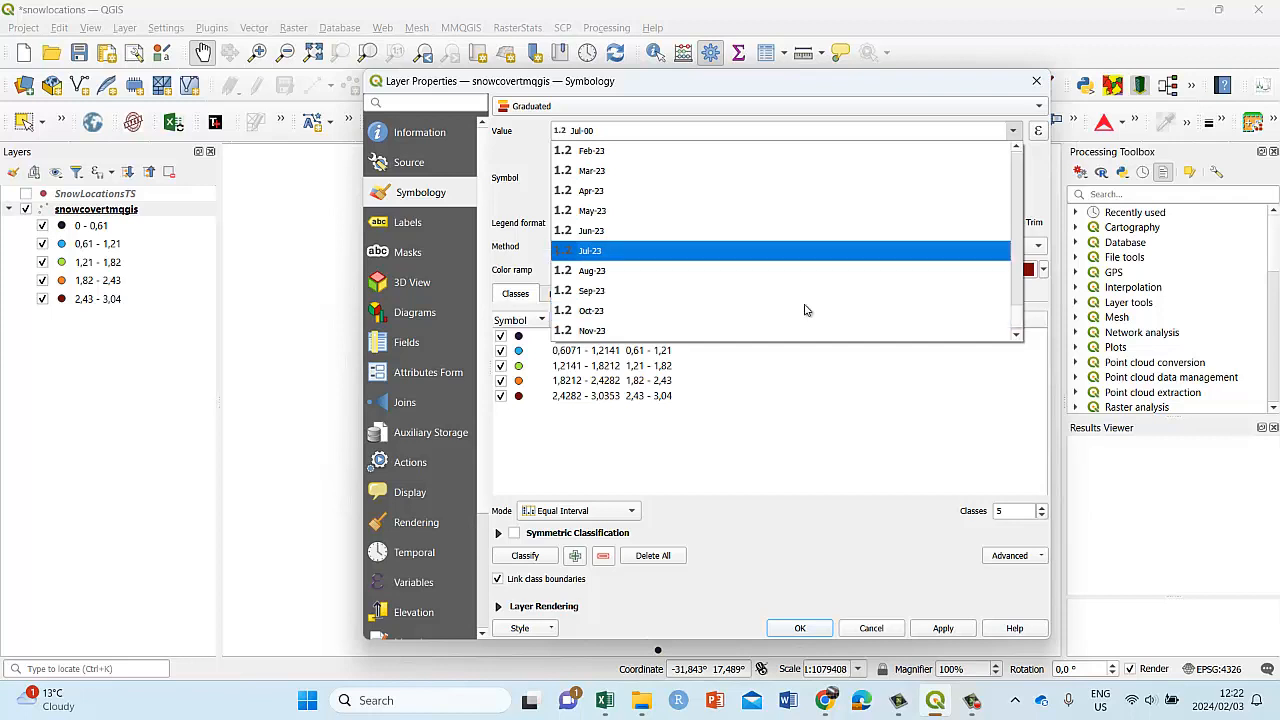
pyautogui.click(612, 255)
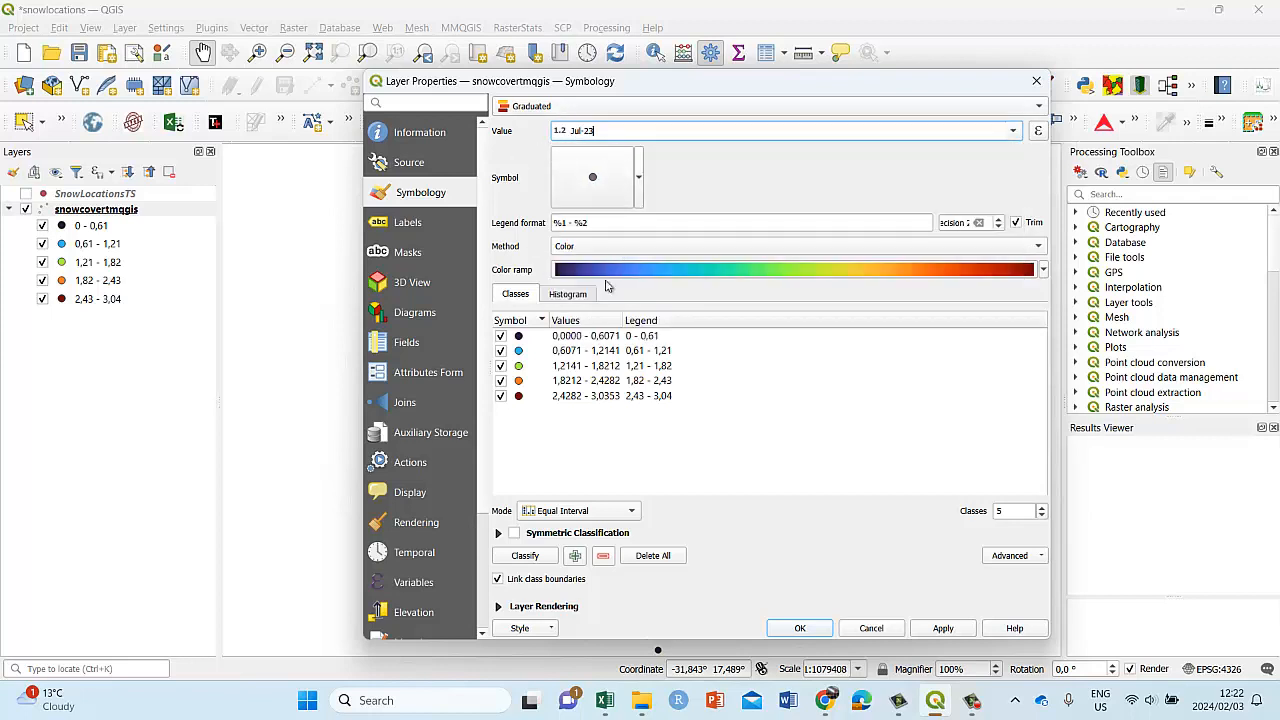
pyautogui.click(650, 272)
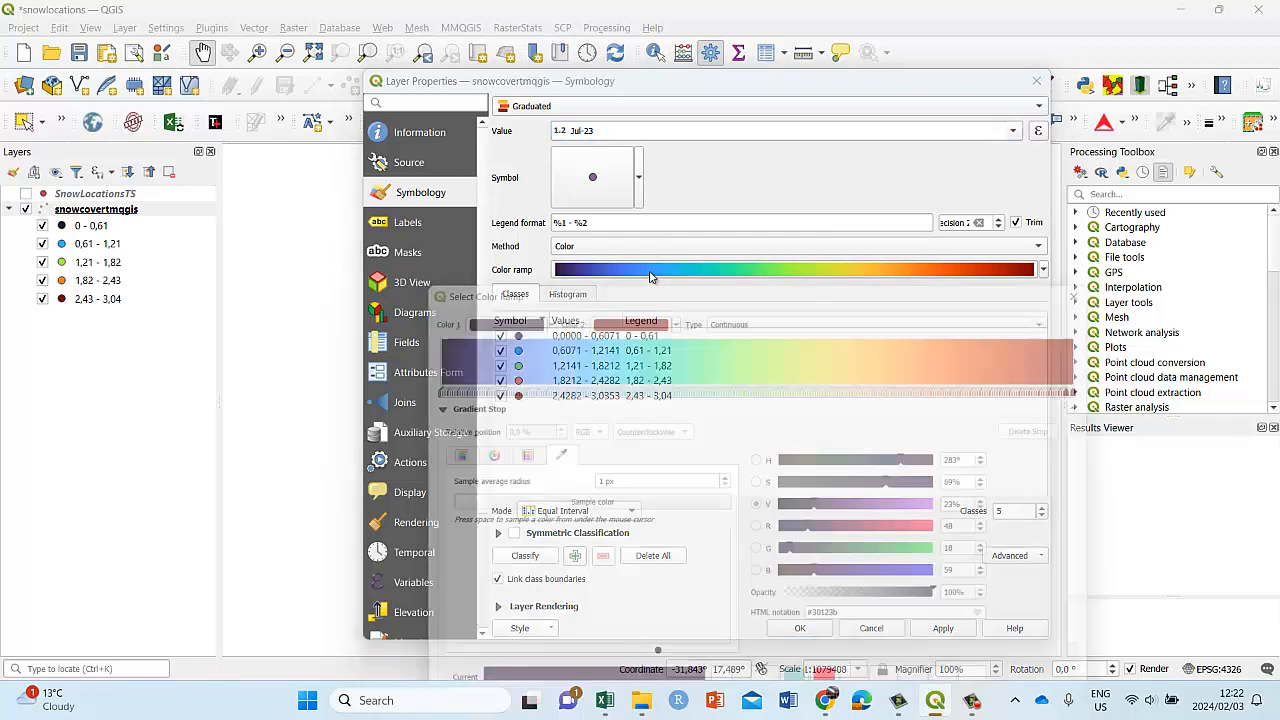
pyautogui.click(1109, 275)
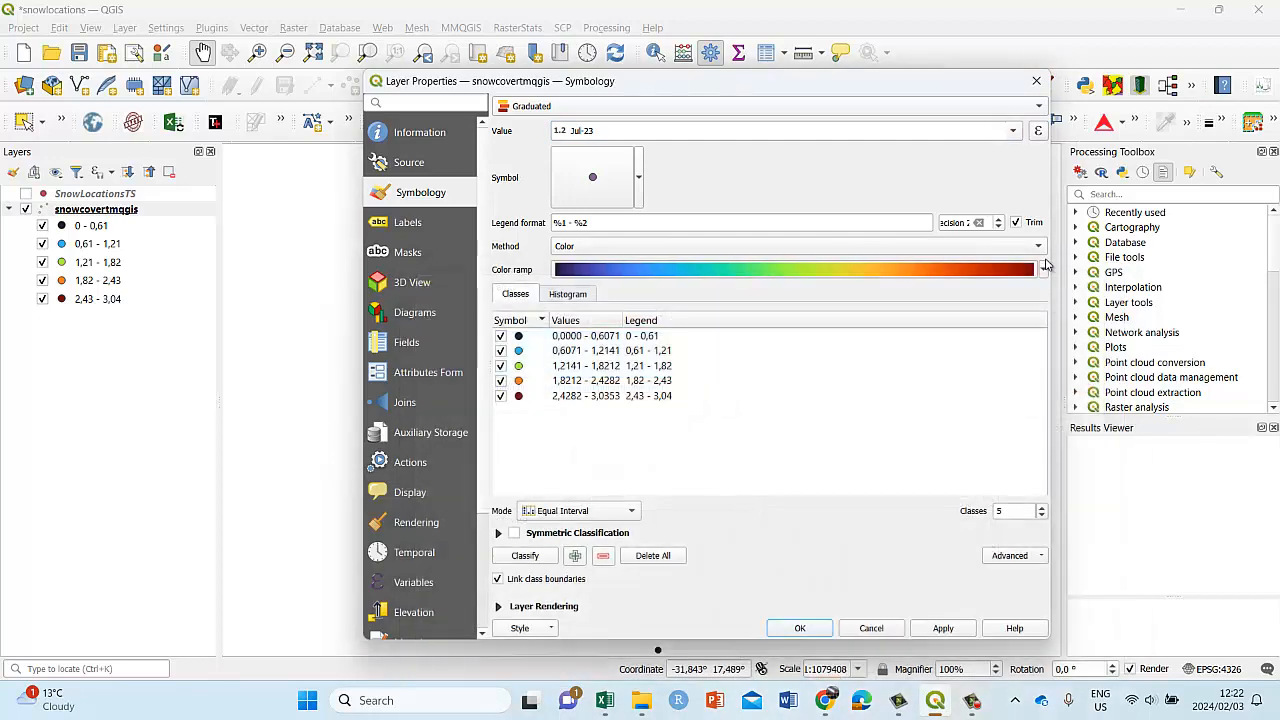
pyautogui.click(1043, 269)
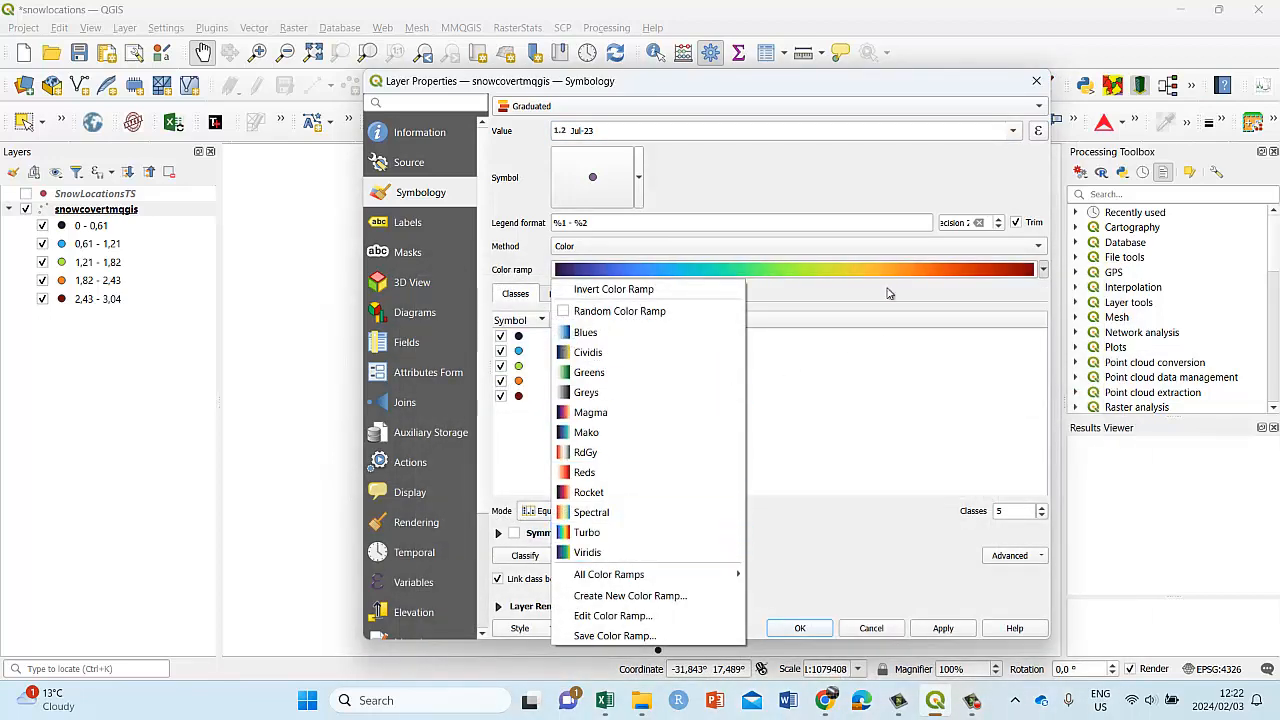
pyautogui.click(825, 401)
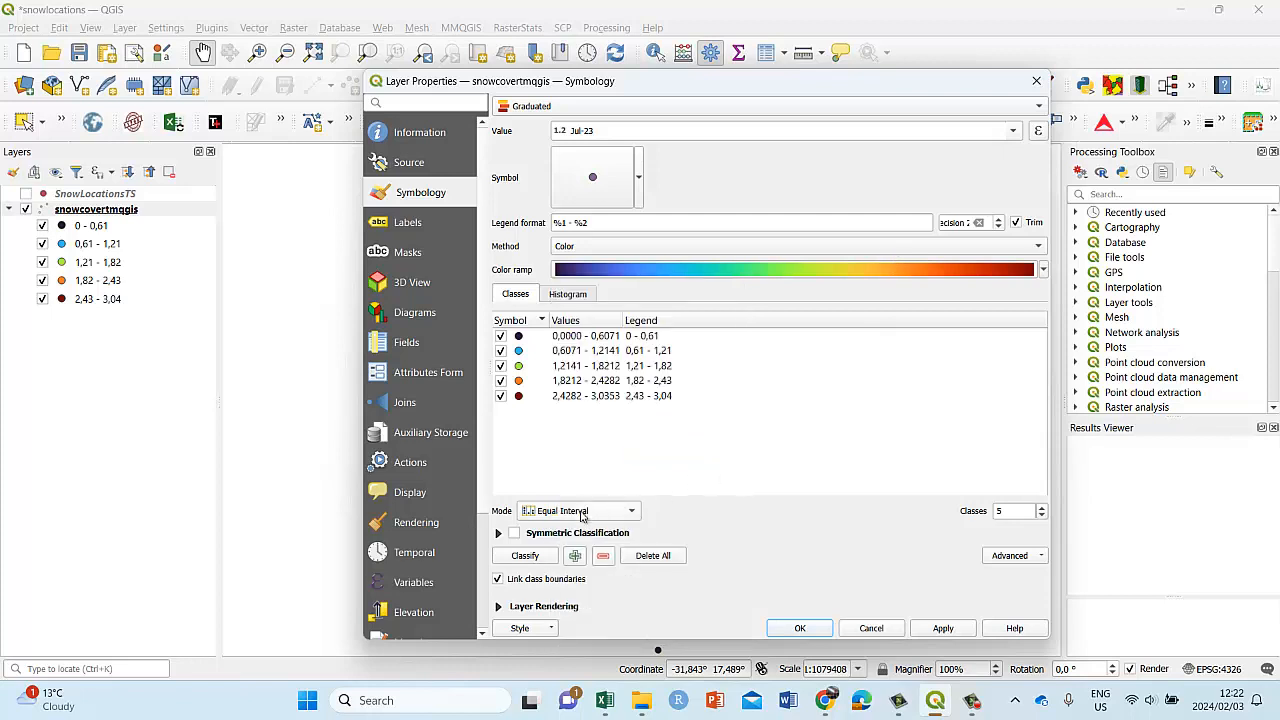
# - Reclassify the Jul-23 values into five equal-interval classes and apply the symbology to the layer
pyautogui.click(527, 556)
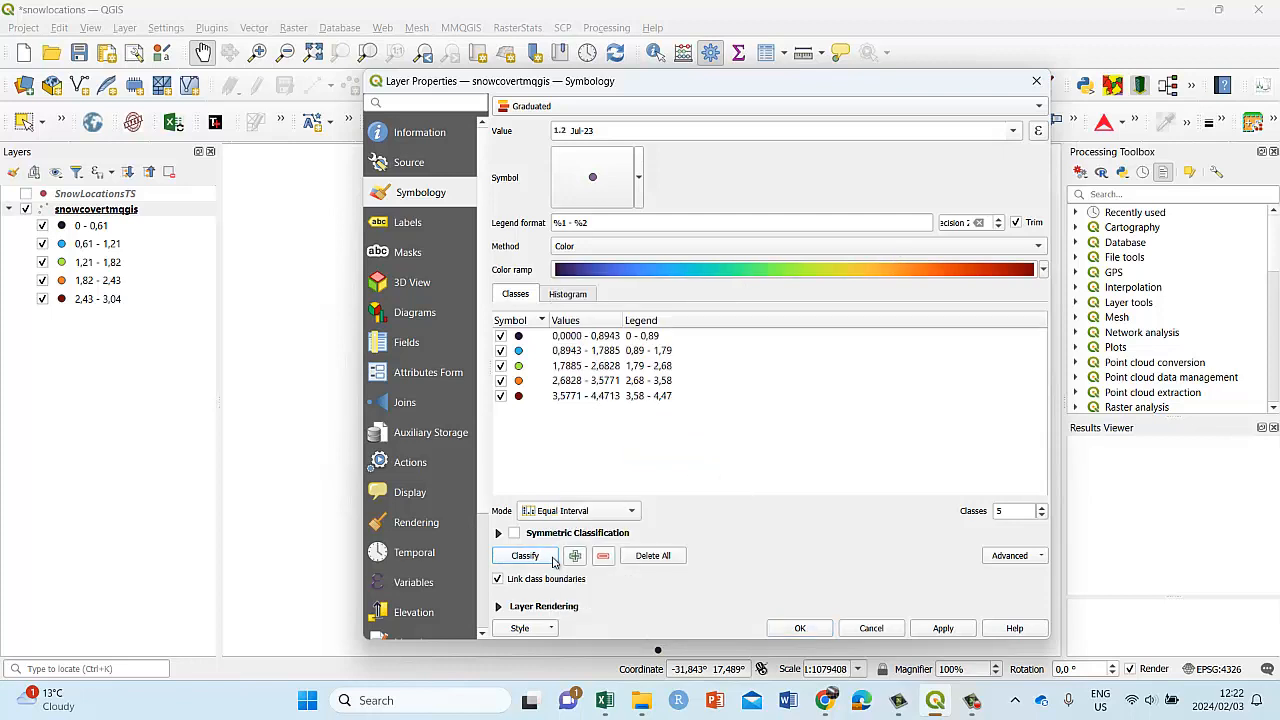
pyautogui.click(943, 627)
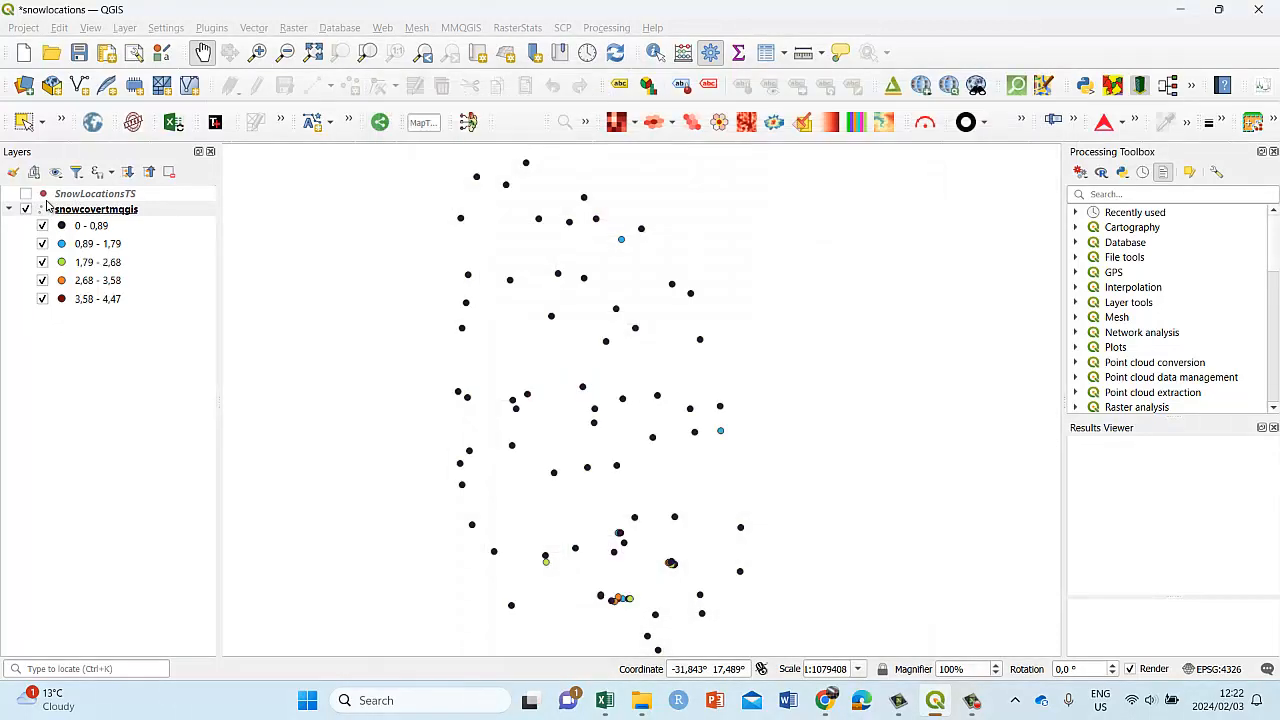
# - Save the snowlocations project while toggling the 0 - 0,89 class of snowcovertmqgis off and back on
pyautogui.click(42, 226)
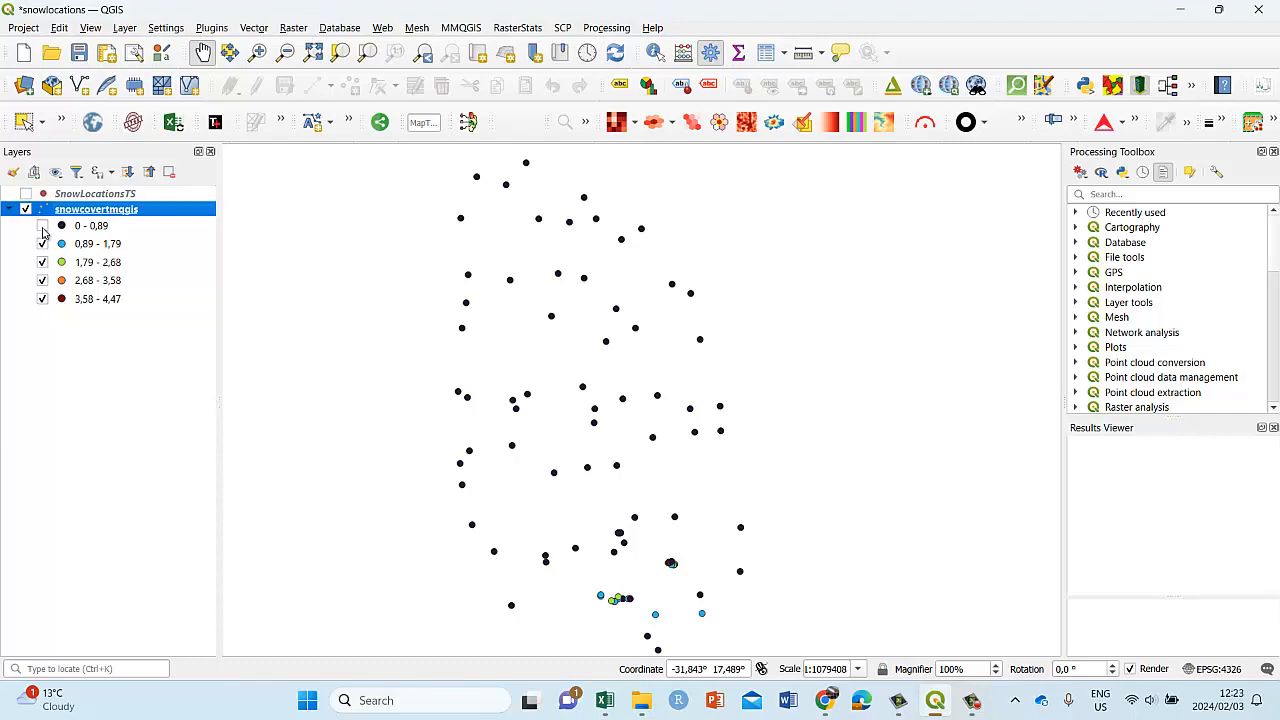
pyautogui.click(80, 55)
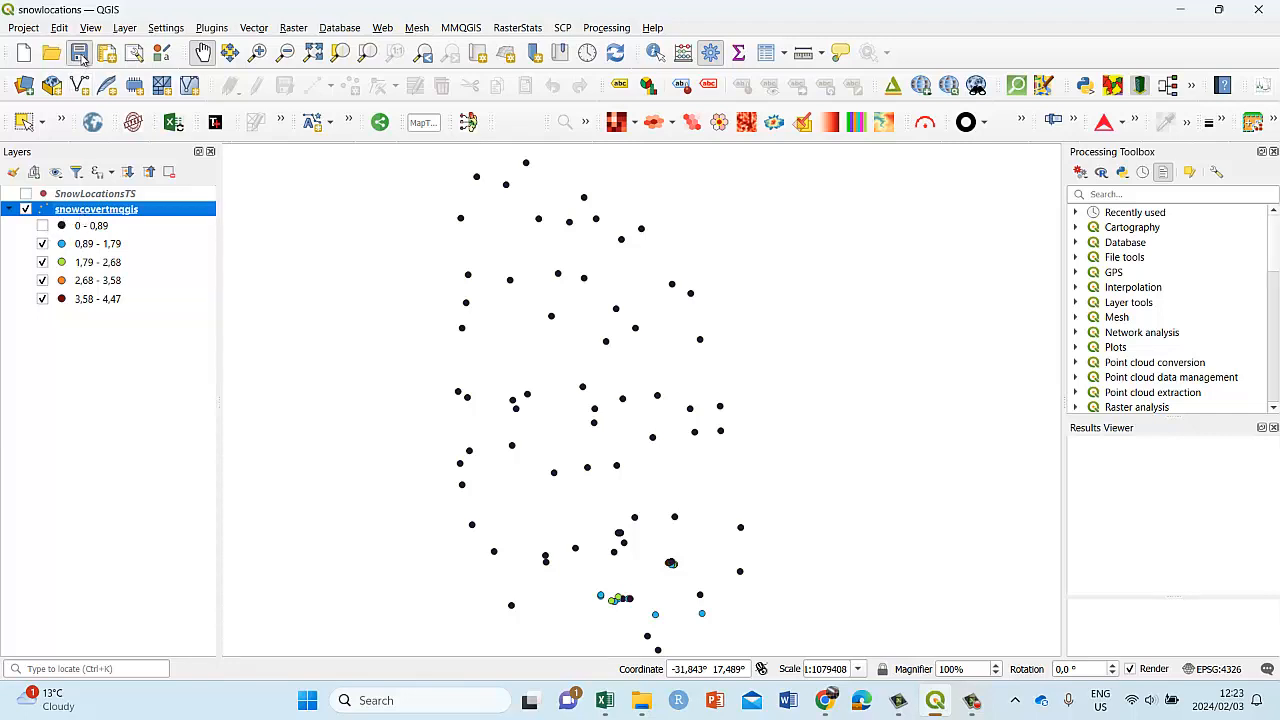
pyautogui.click(43, 227)
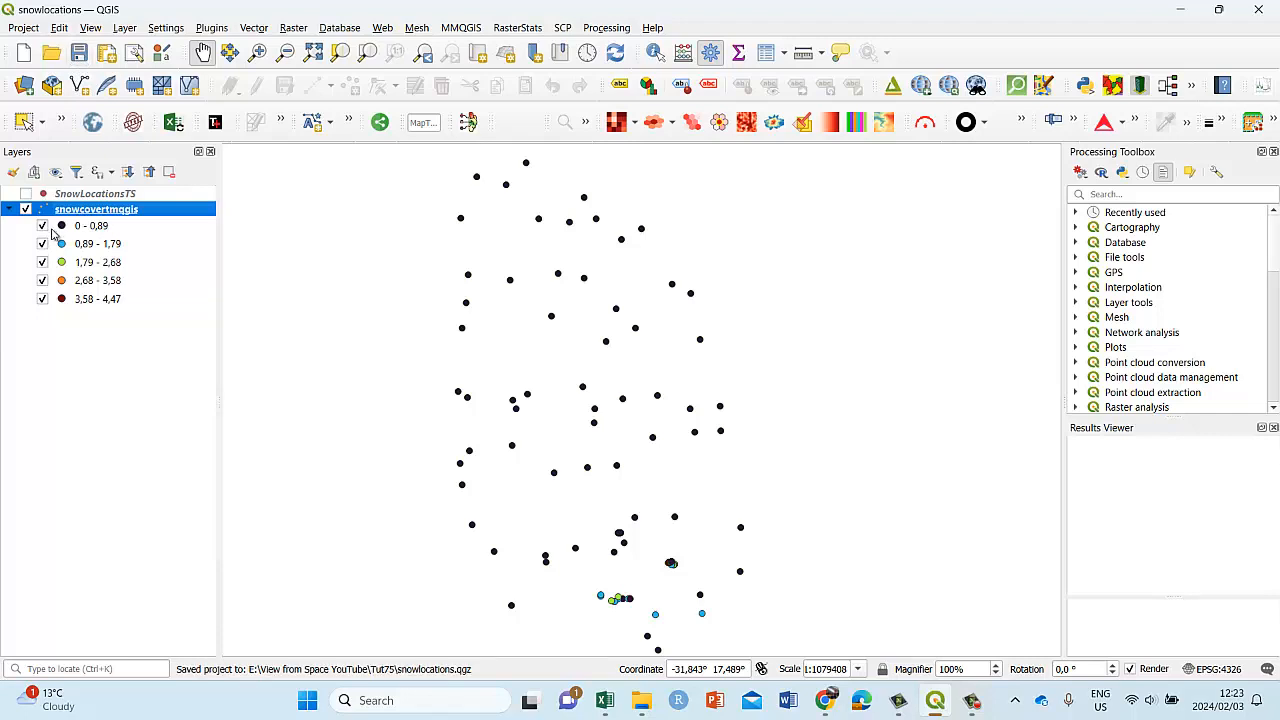
# - Hide the four lower snow cover classes so that only the 3,58 - 4,47 class is displayed
pyautogui.click(43, 227)
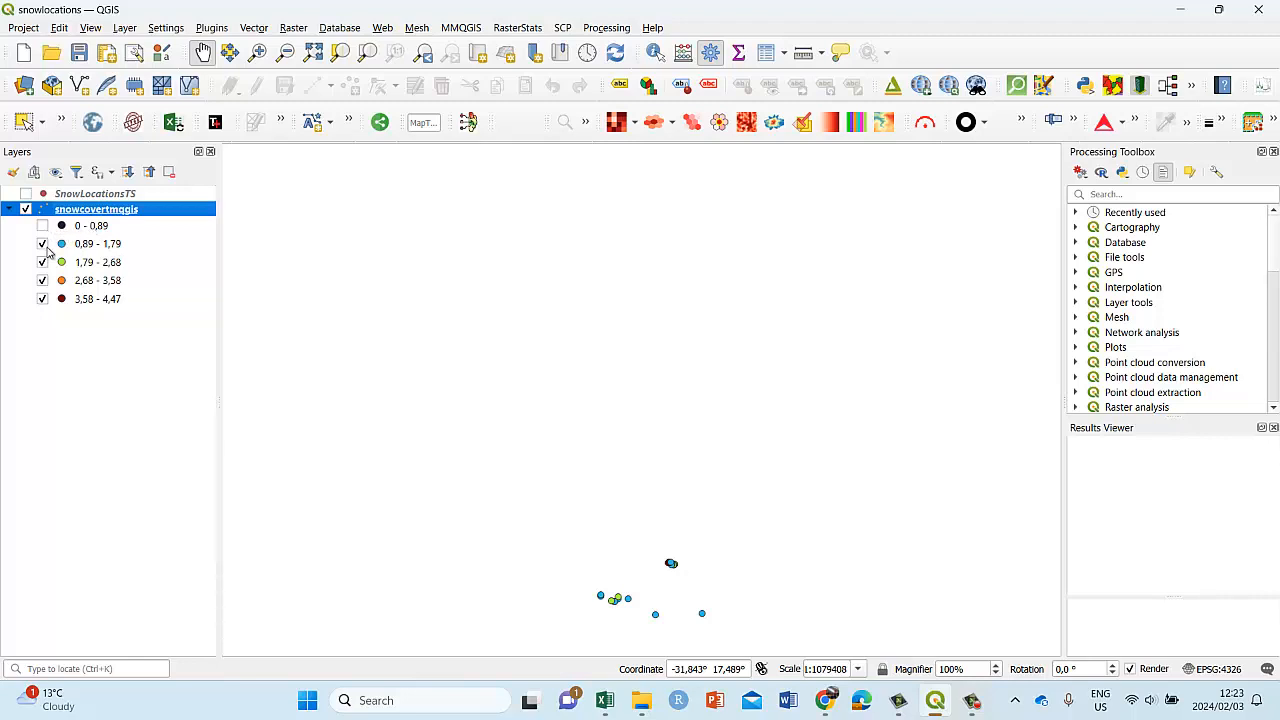
pyautogui.click(42, 244)
pyautogui.click(42, 262)
pyautogui.click(42, 280)
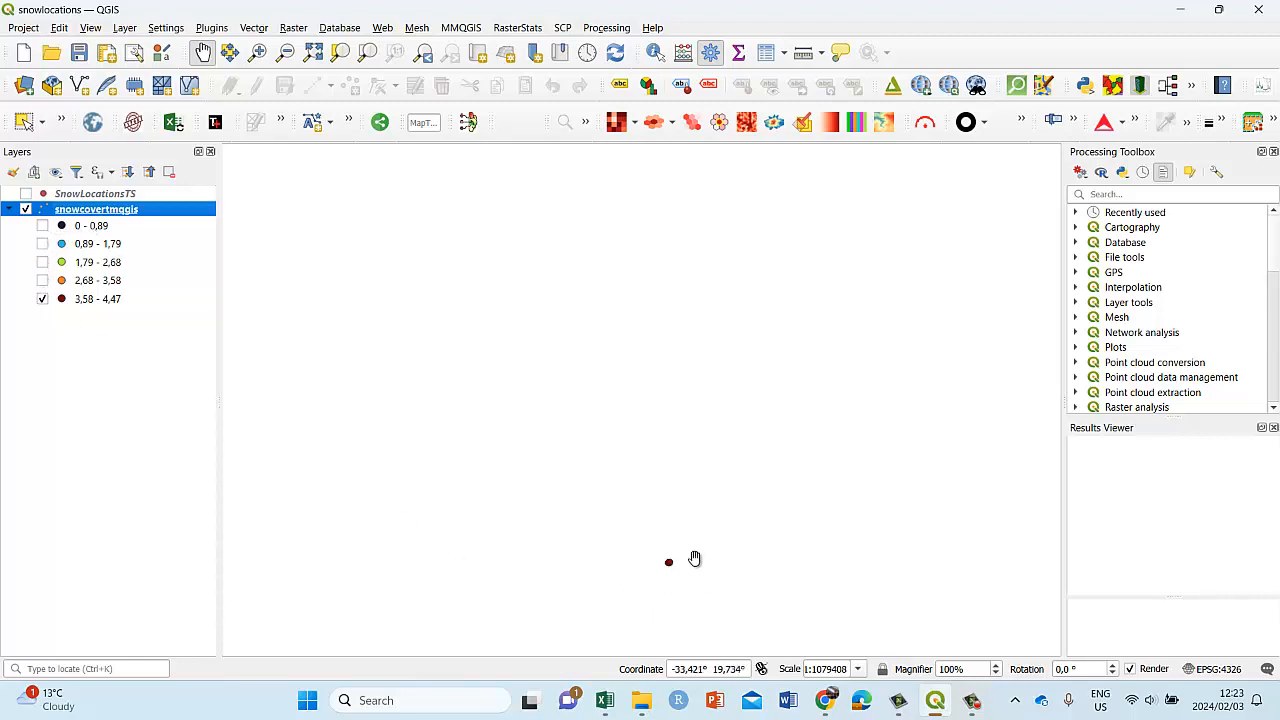
# - Show the Browser panel and dock it in the same place as the Layers panel
pyautogui.rightClick(938, 53)
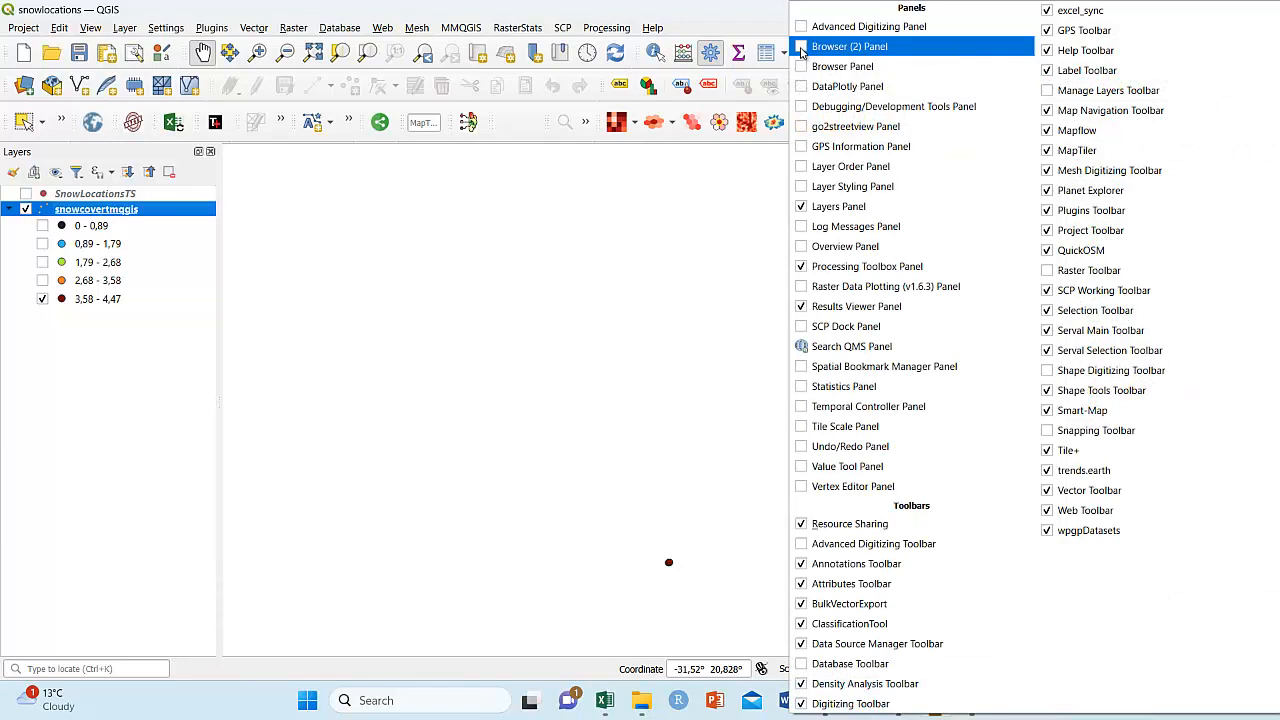
pyautogui.click(755, 10)
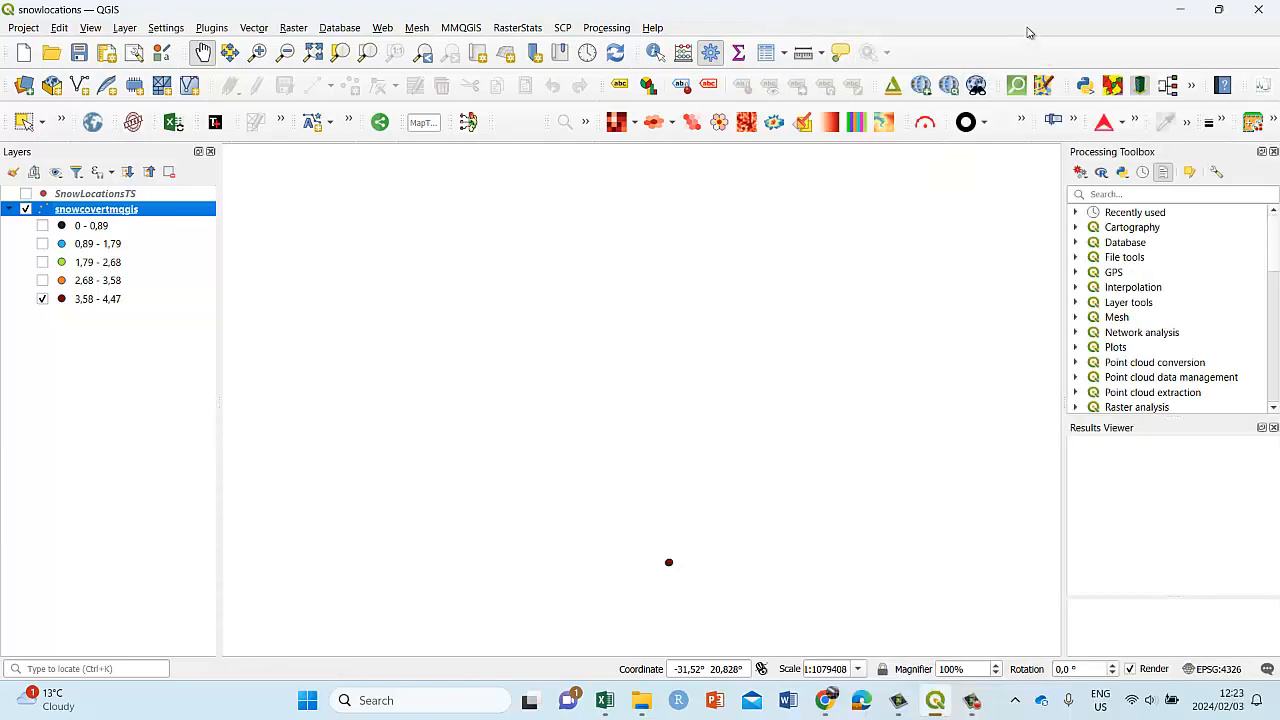
pyautogui.rightClick(962, 52)
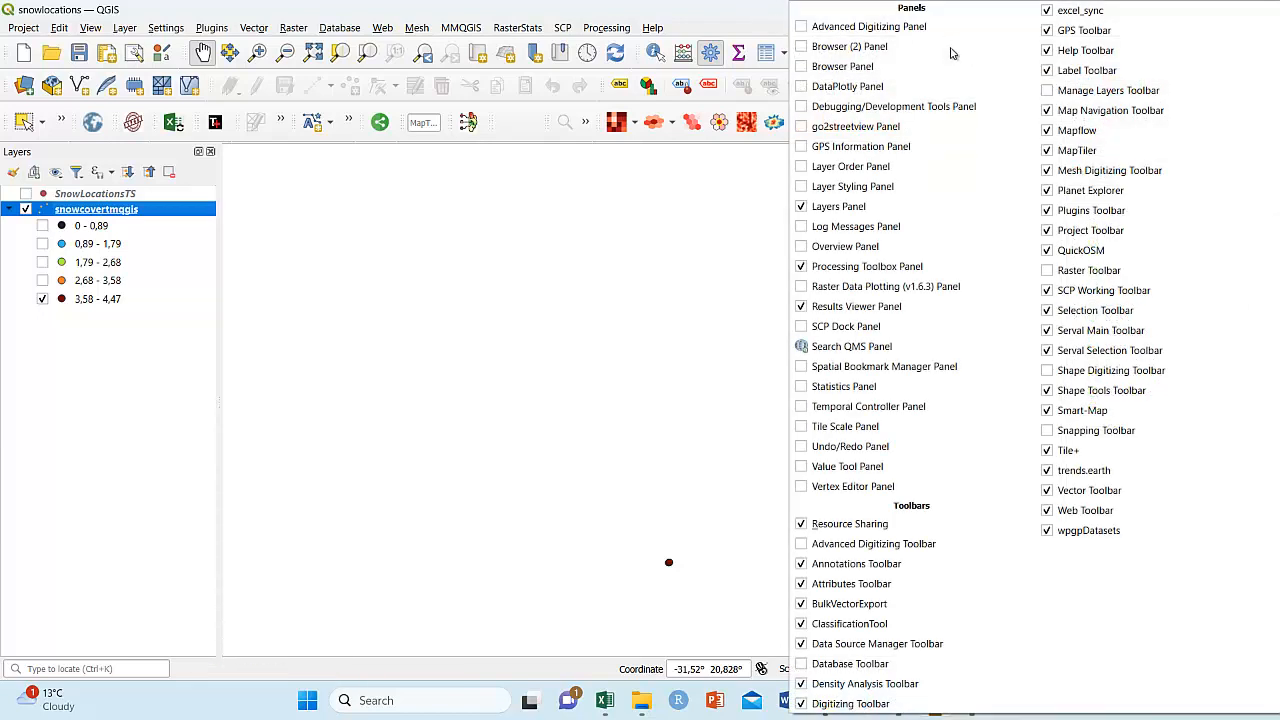
pyautogui.click(810, 68)
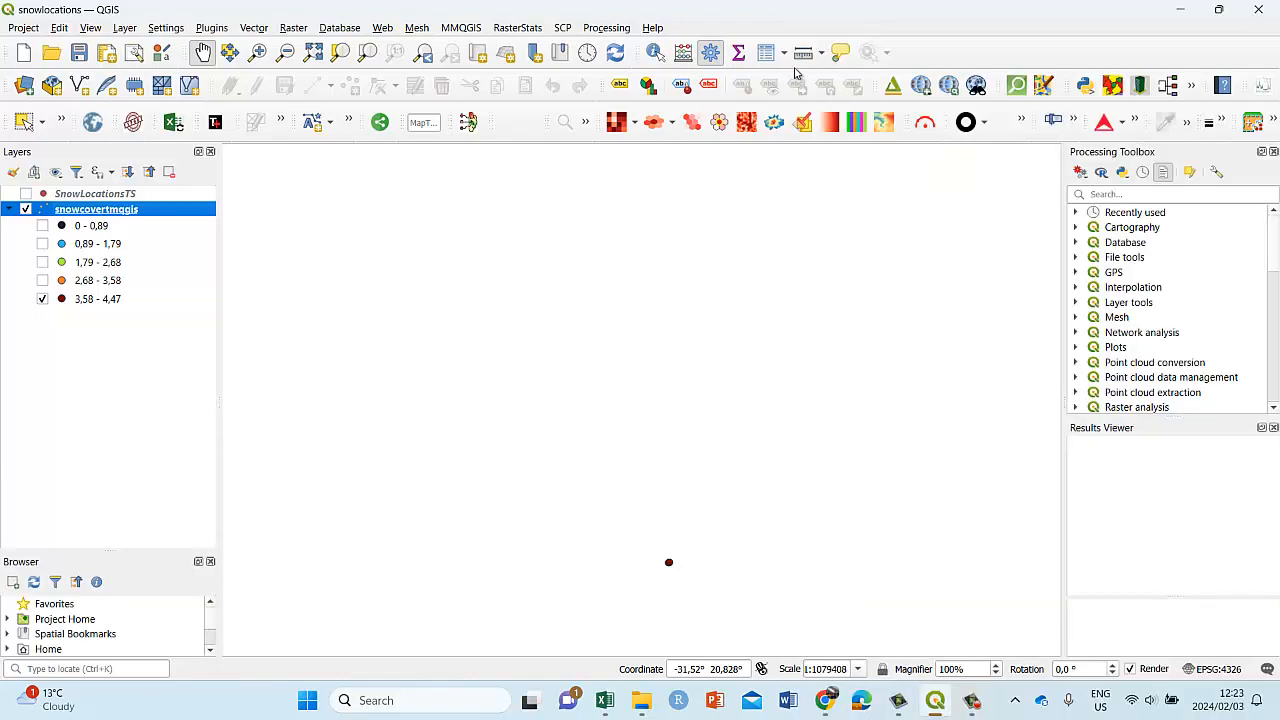
pyautogui.moveTo(83, 563); pyautogui.dragTo(90, 470)
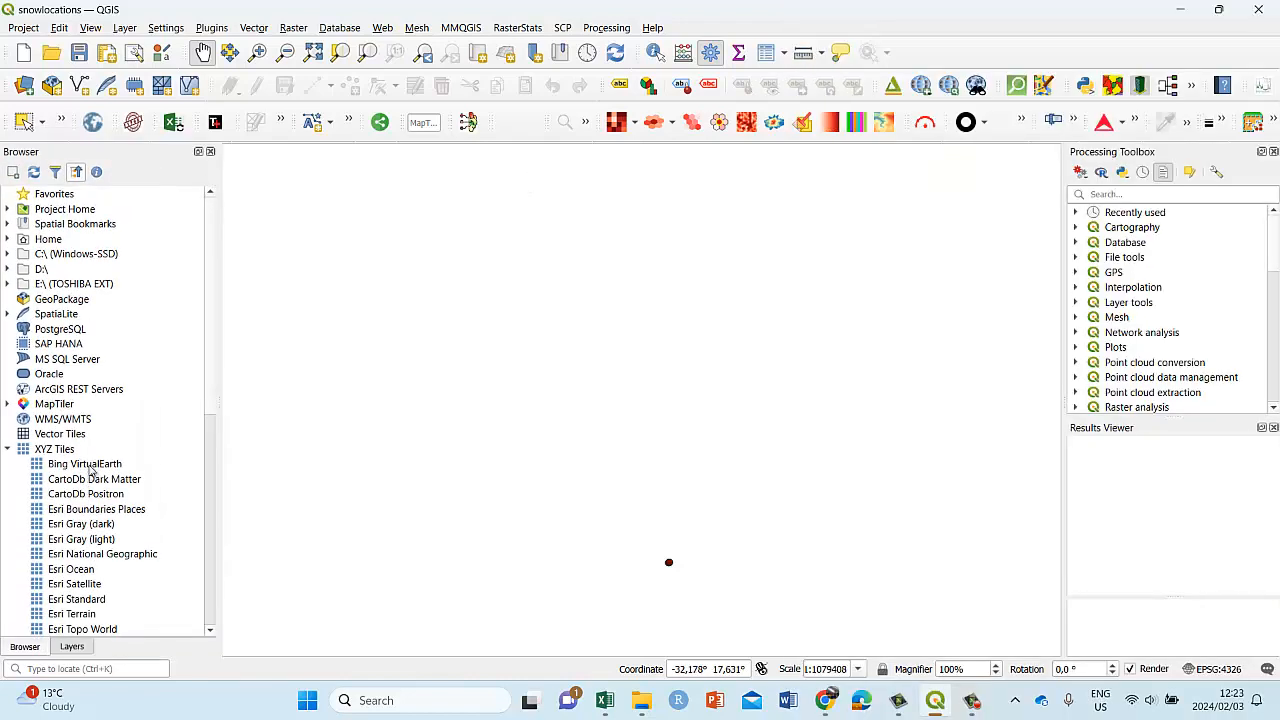
# - Close the Browser panel and show it again
pyautogui.click(210, 151)
pyautogui.rightClick(926, 47)
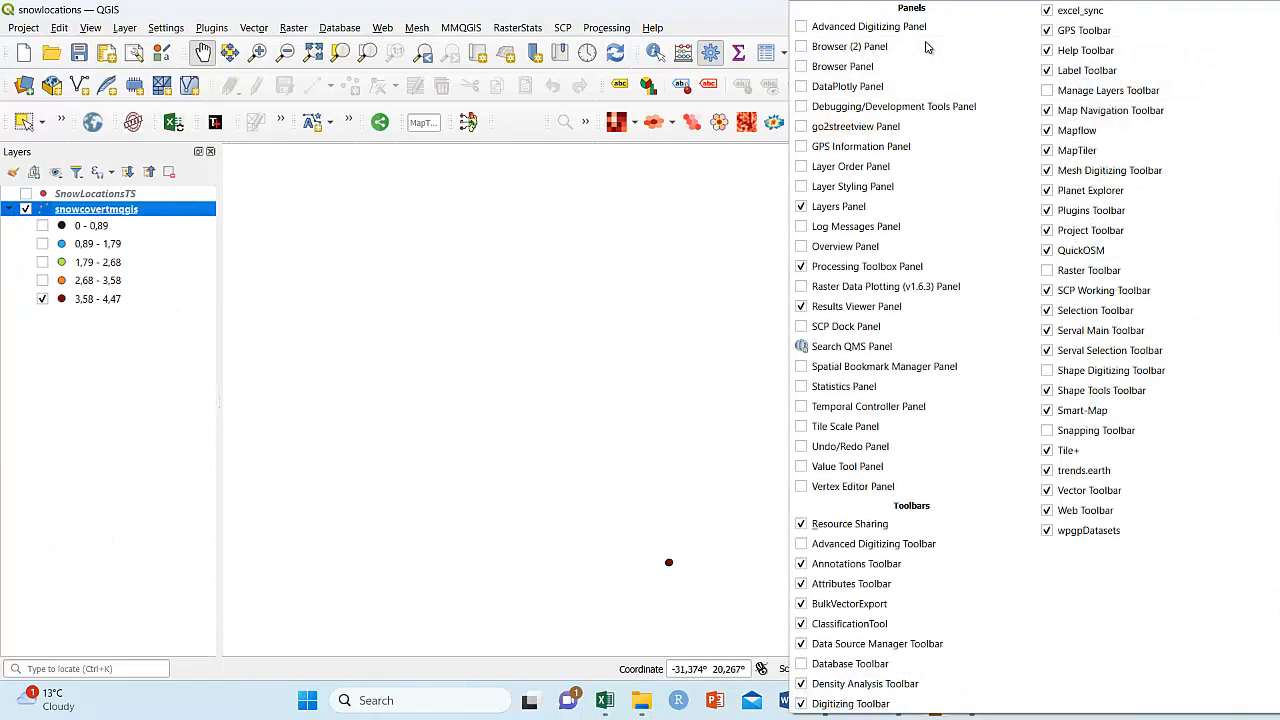
pyautogui.click(845, 75)
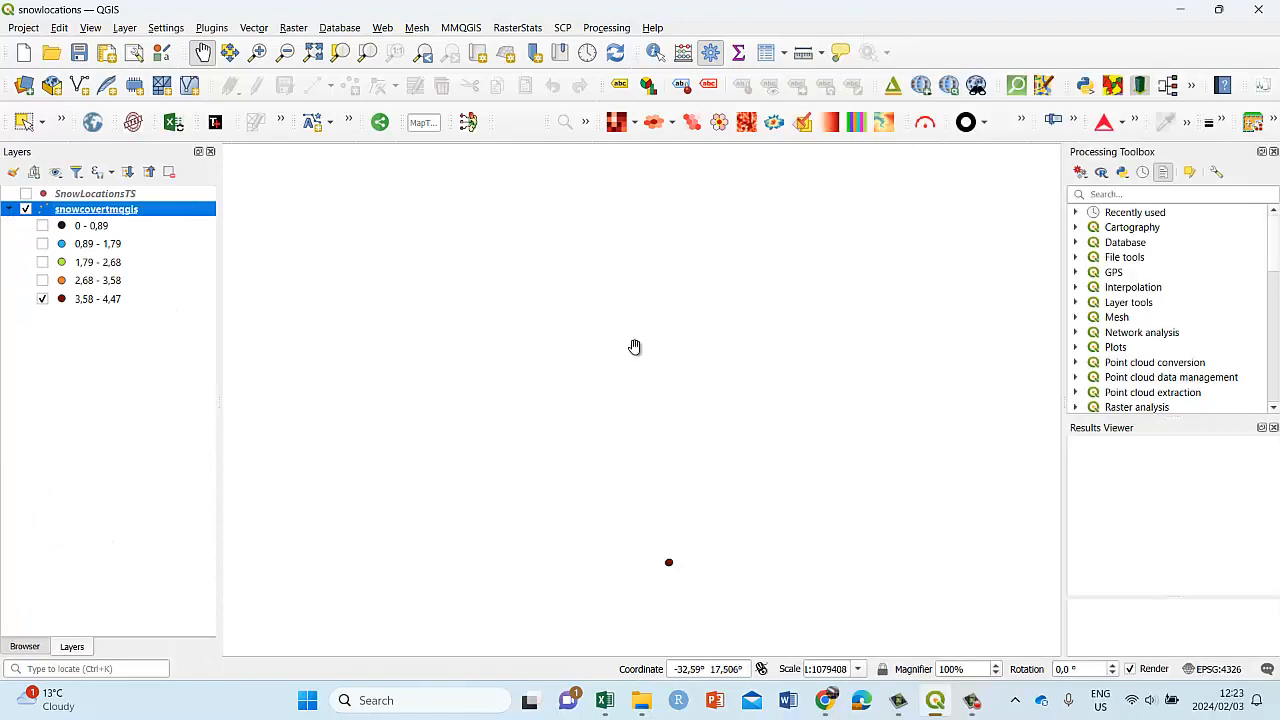
pyautogui.rightClick(964, 62)
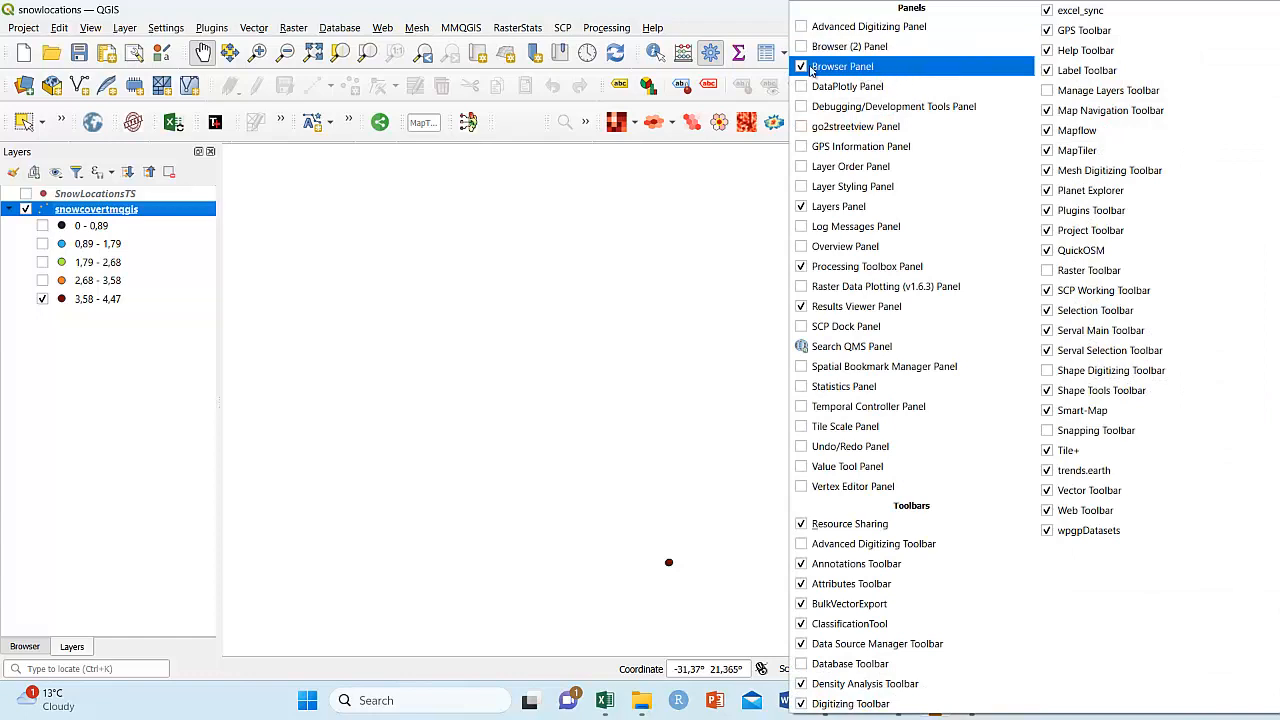
# - Add the Esri Satellite XYZ tile basemap and move it below the snowcovertmqgis layer in the layer order
pyautogui.click(25, 646)
pyautogui.scroll(-2, 67, 522)
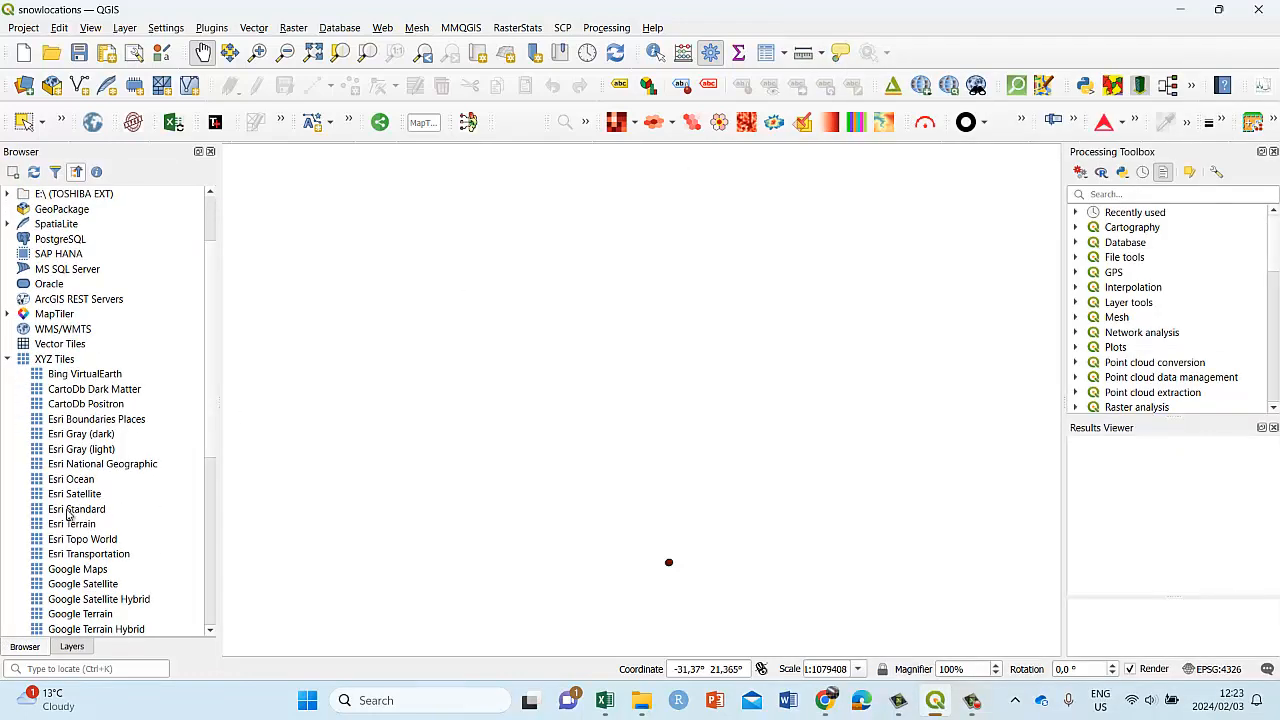
pyautogui.doubleClick(70, 497)
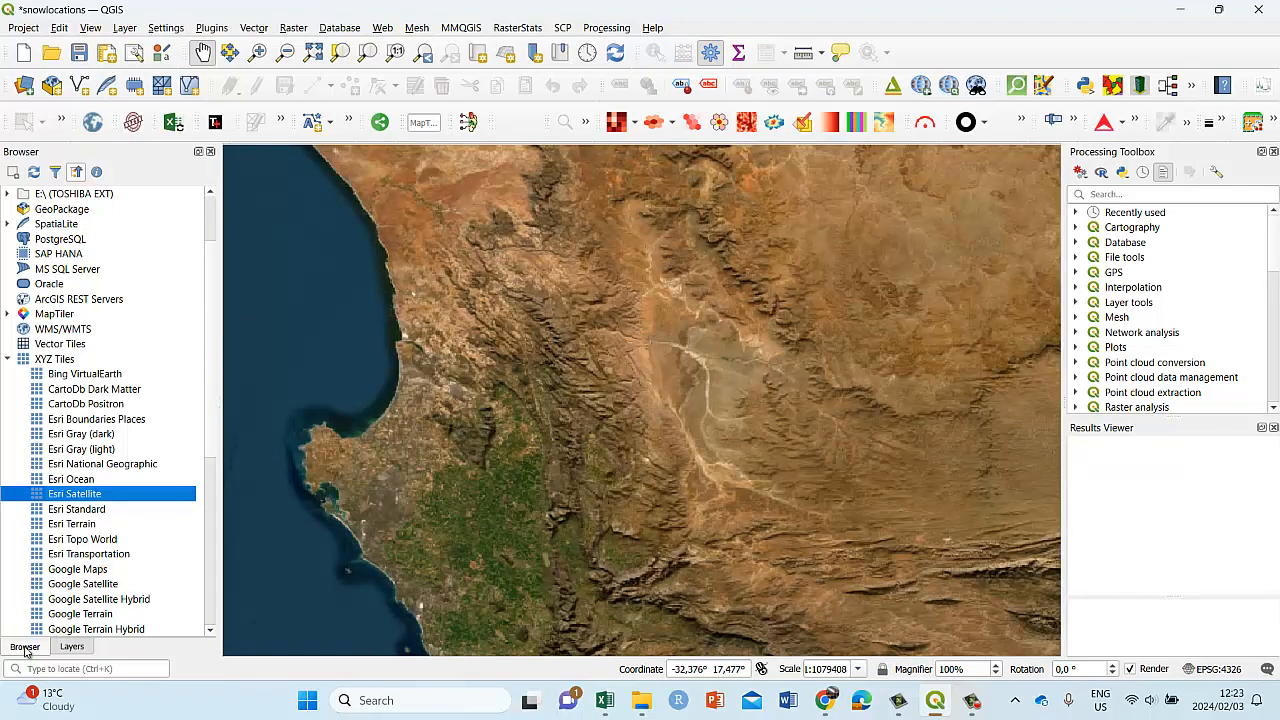
pyautogui.click(70, 646)
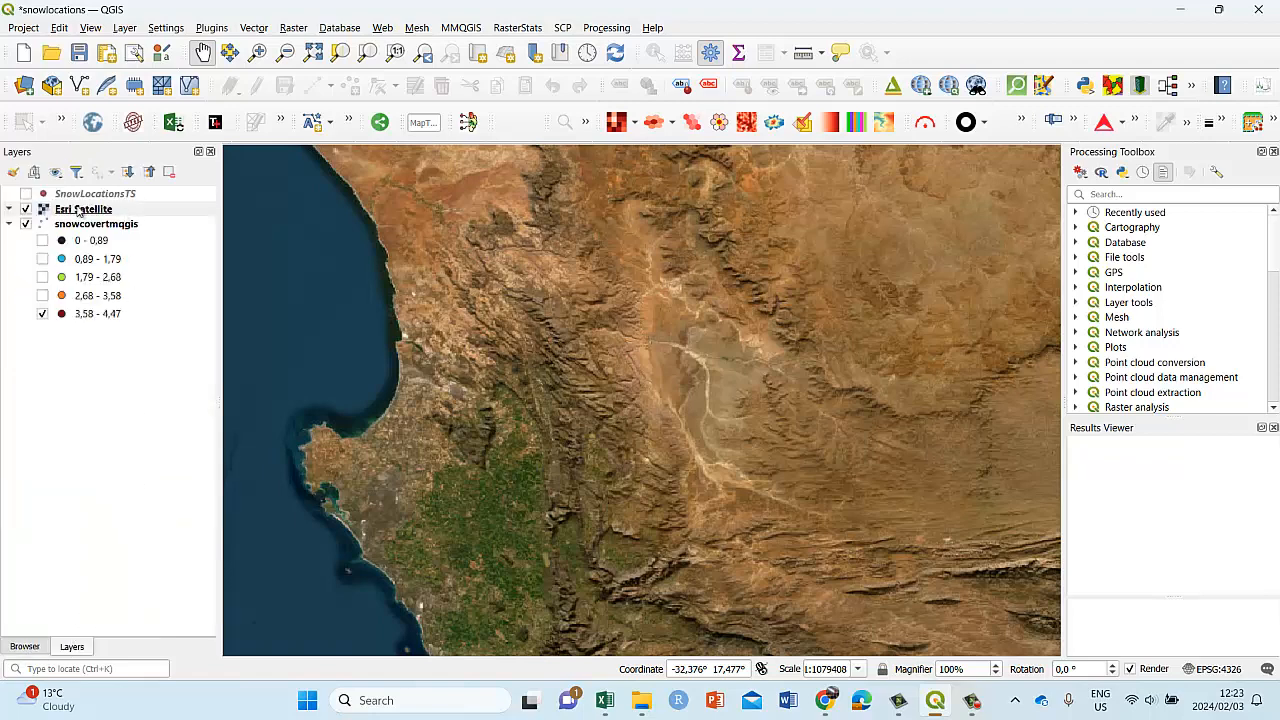
pyautogui.moveTo(79, 211); pyautogui.dragTo(95, 343)
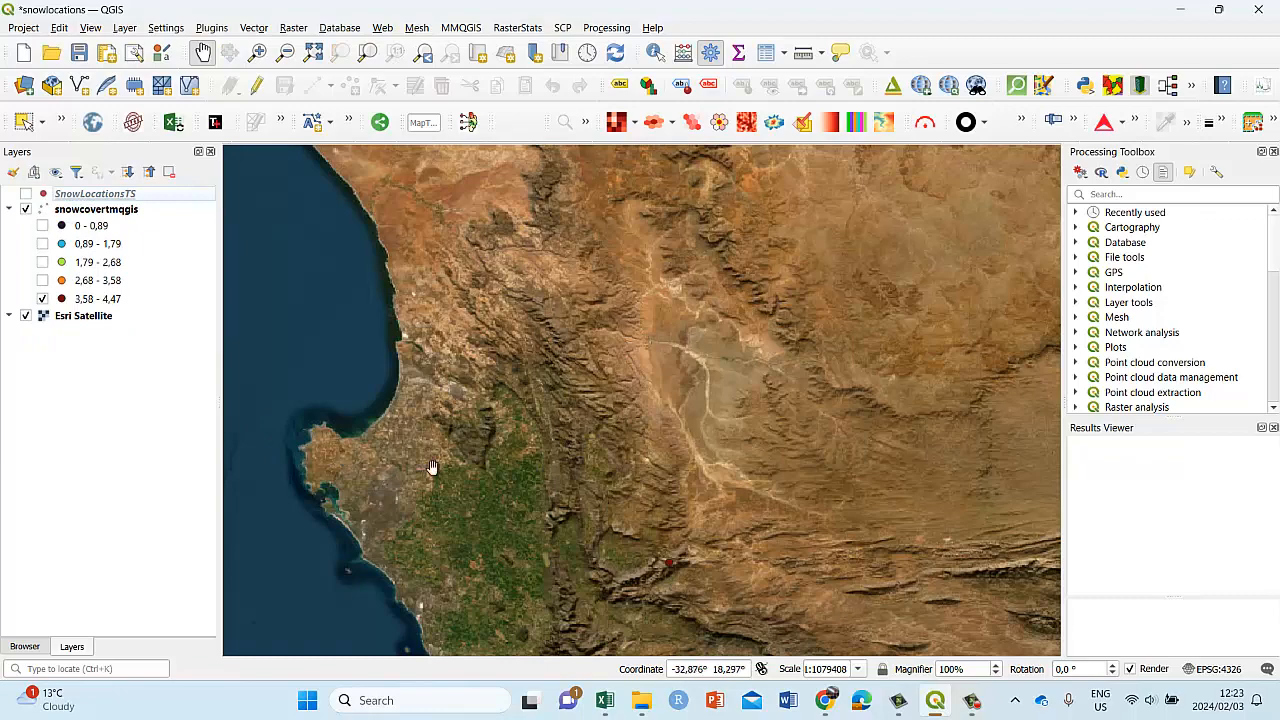
# - Examine where the 3,58 - 4,47 snow cover points lie on the satellite imagery and the mountains around them
pyautogui.scroll(1, 435, 470)
pyautogui.scroll(1, 436, 470)
pyautogui.moveTo(369, 425); pyautogui.dragTo(397, 332)
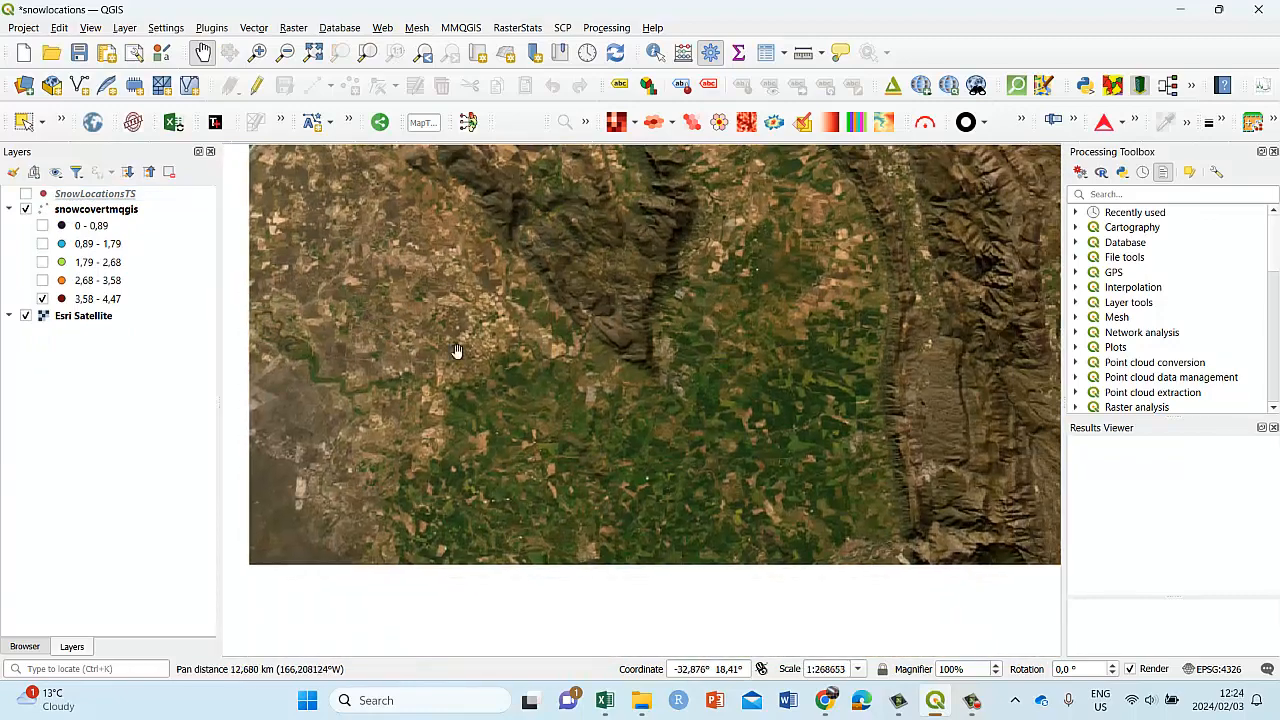
pyautogui.scroll(-1, 767, 432)
pyautogui.moveTo(868, 480); pyautogui.dragTo(614, 337)
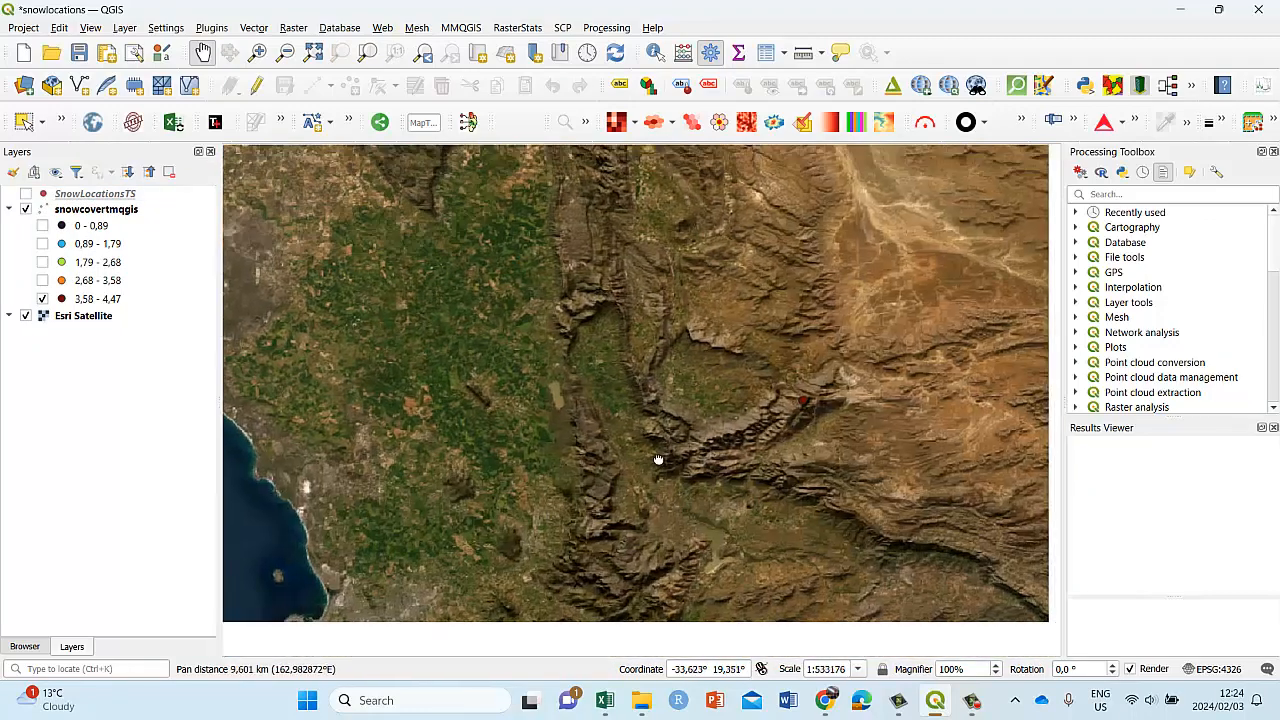
pyautogui.moveTo(658, 460); pyautogui.dragTo(609, 358)
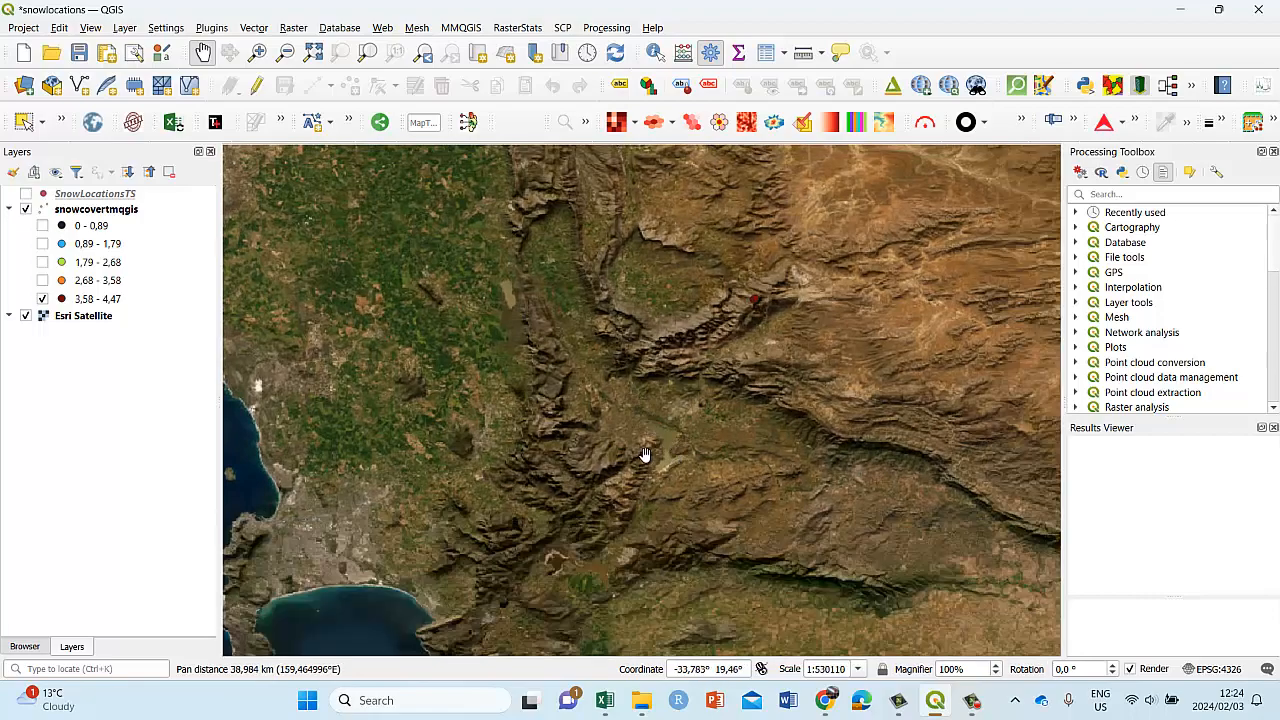
# - Inspect the 3,58 - 4,47 snow cover points close up on the mountain ridge and within the wider coastal region
pyautogui.scroll(1, 745, 320)
pyautogui.scroll(1, 745, 300)
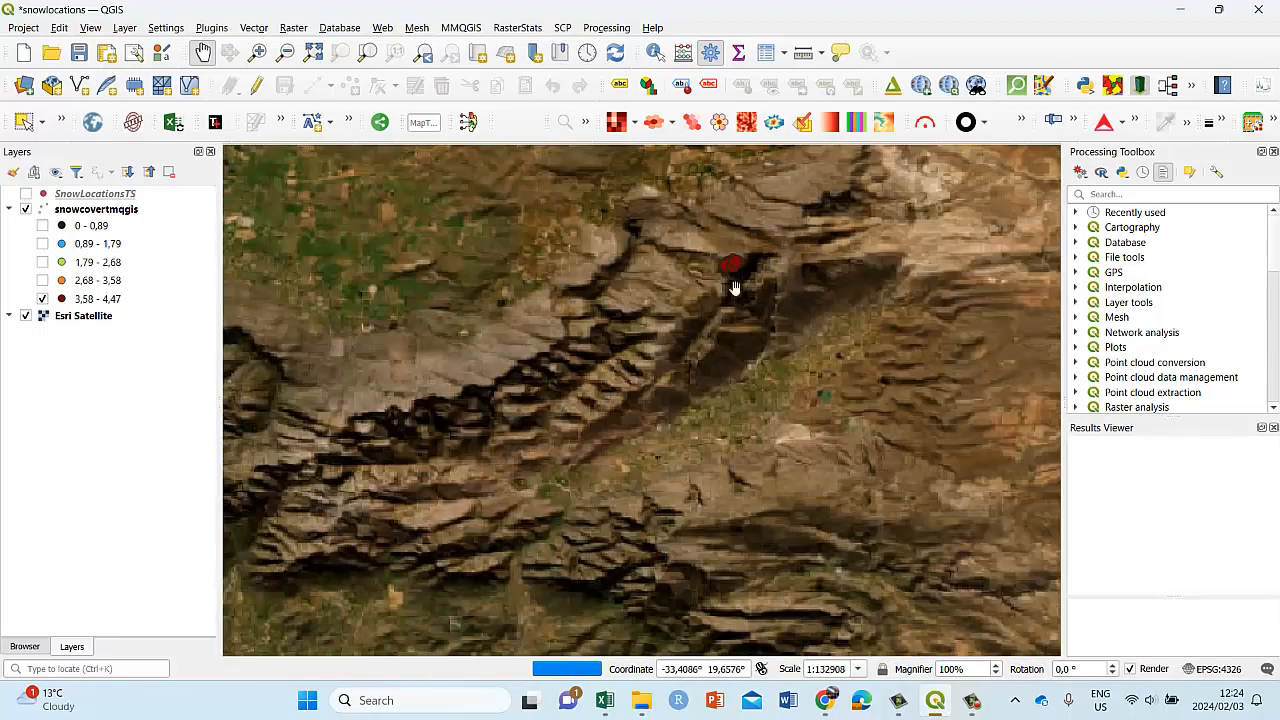
pyautogui.moveTo(734, 286); pyautogui.dragTo(709, 400)
pyautogui.scroll(2, 720, 375)
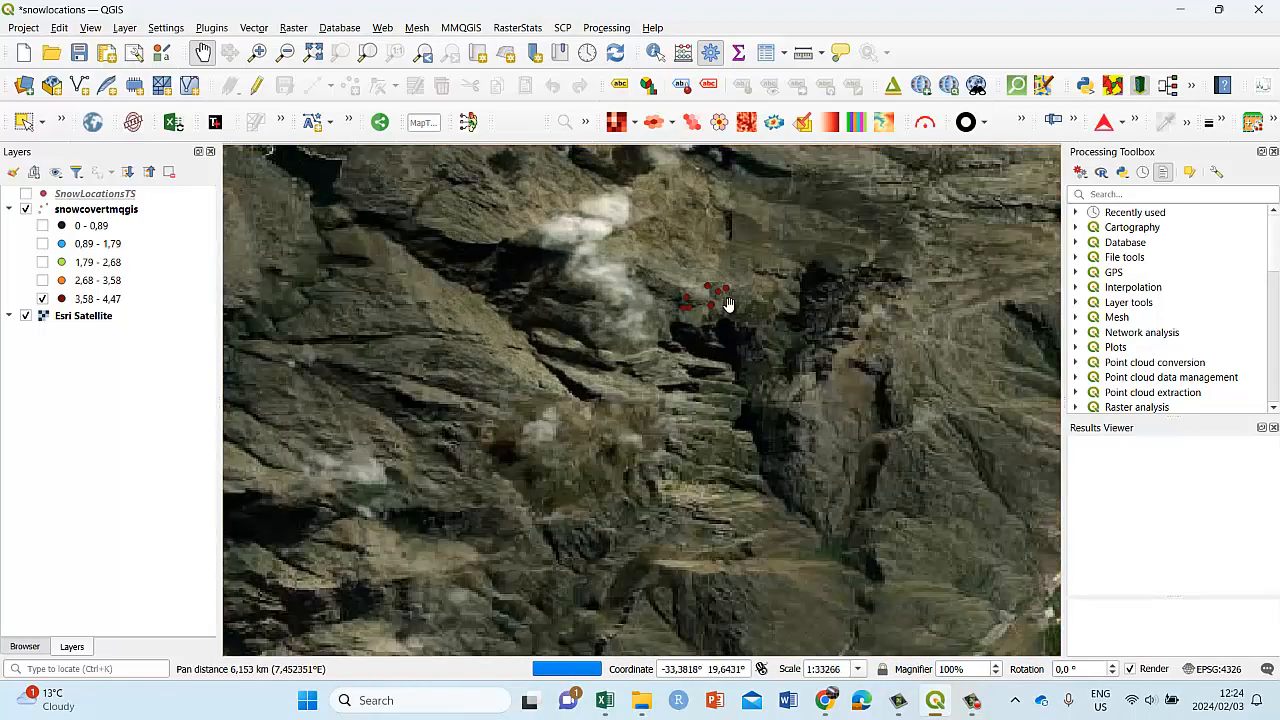
pyautogui.scroll(1, 722, 302)
pyautogui.scroll(1, 720, 300)
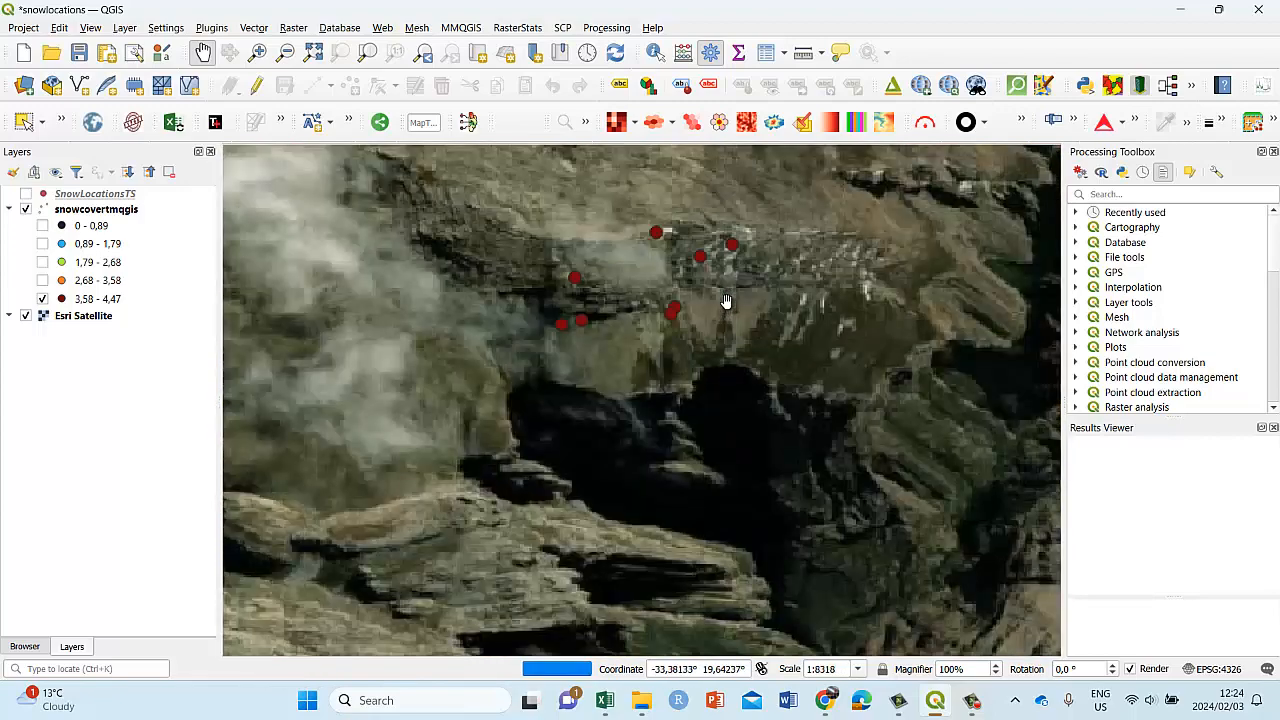
pyautogui.moveTo(716, 289); pyautogui.dragTo(722, 388)
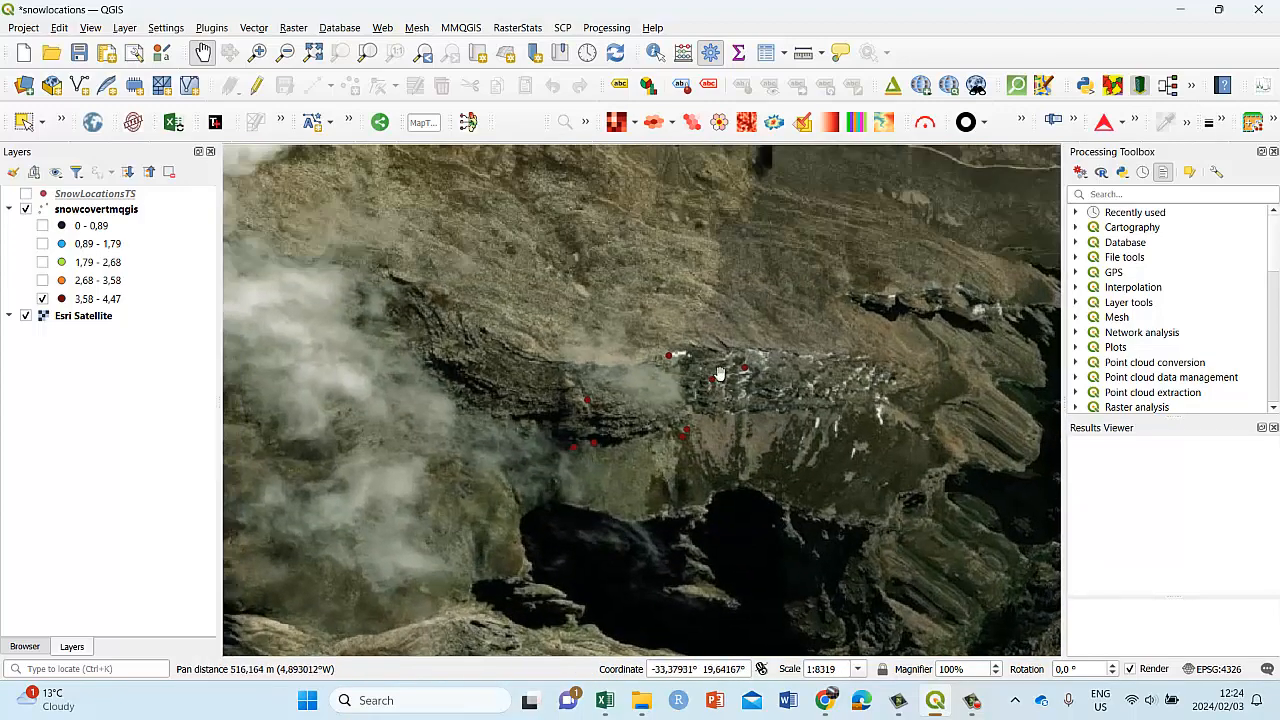
pyautogui.scroll(-3, 722, 390)
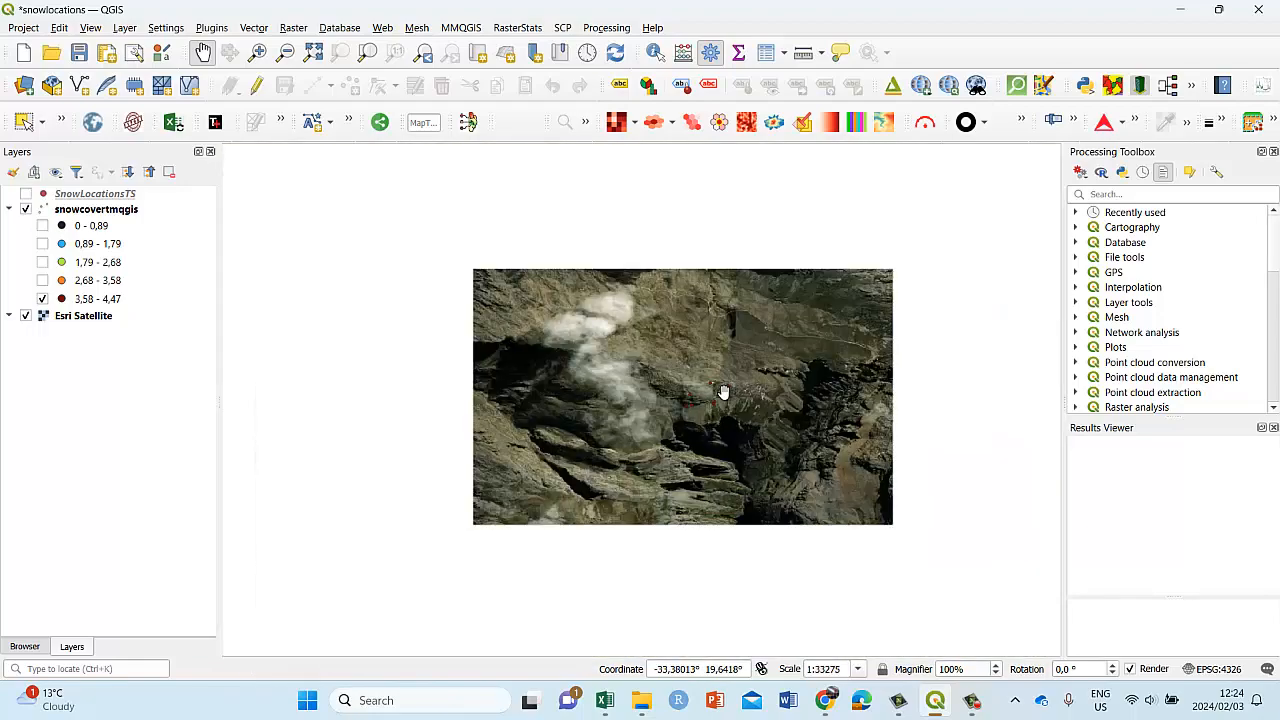
pyautogui.scroll(-3, 722, 390)
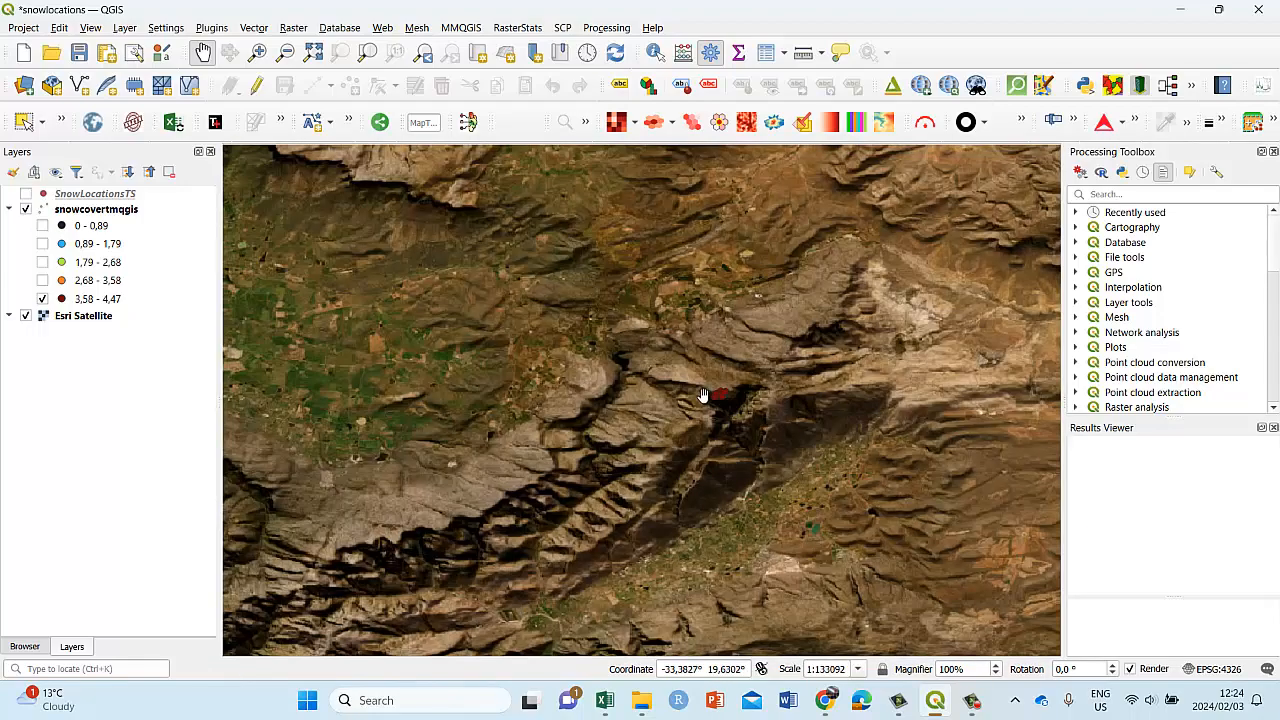
pyautogui.scroll(-1, 611, 384)
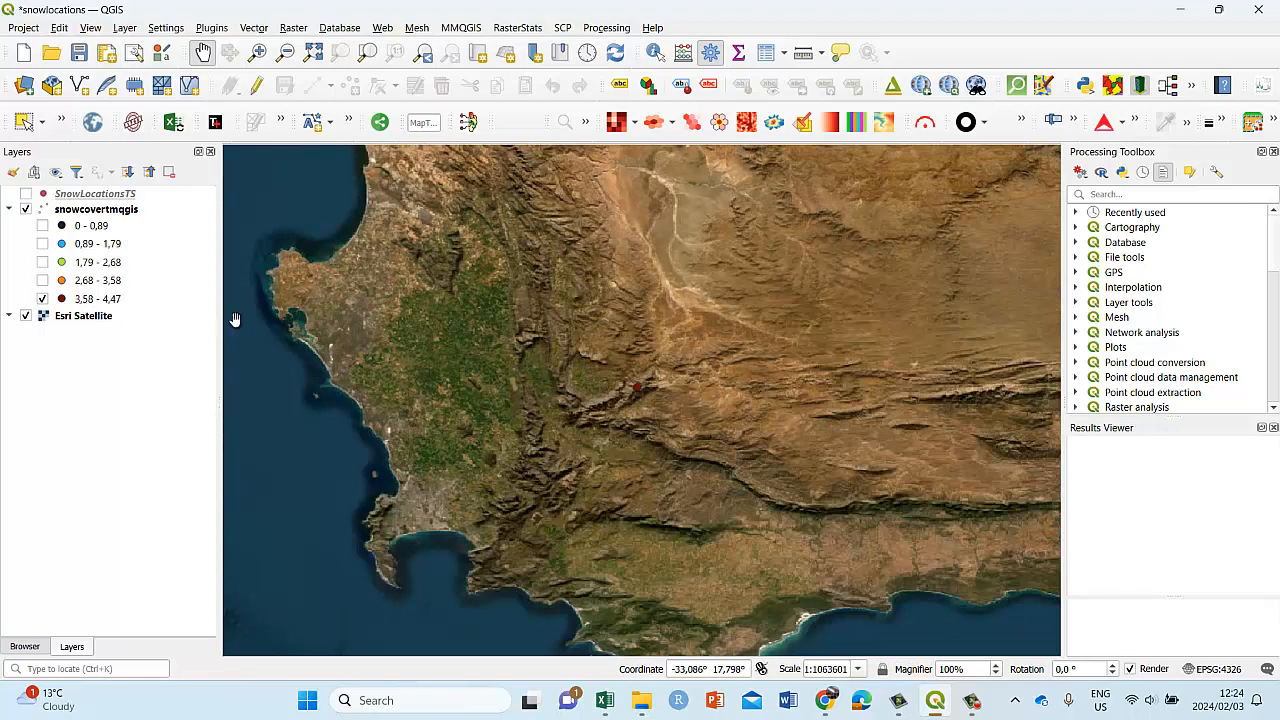
pyautogui.moveTo(402, 320); pyautogui.dragTo(348, 360)
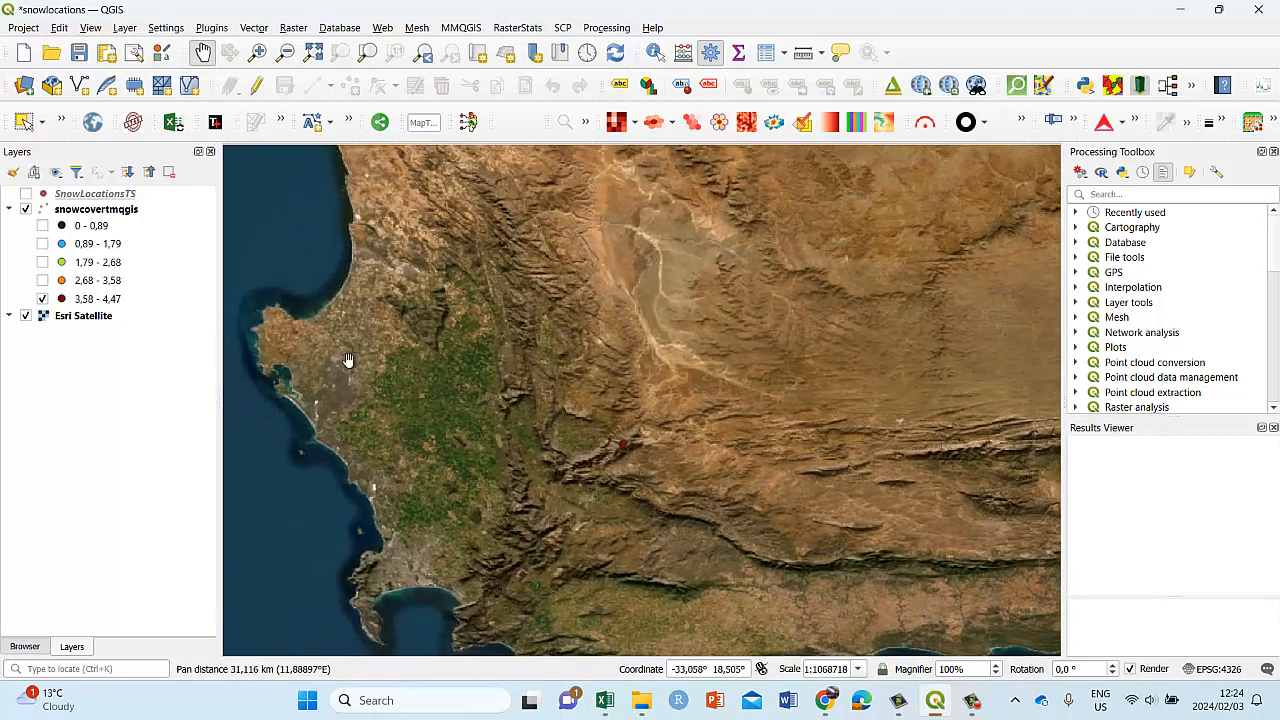
# - Change the snowcovertmqgis layer's symbology from Graduated to Heatmap and give it the dark-blue-to-red rainbow color ramp
pyautogui.click(92, 210)
pyautogui.rightClick(92, 210)
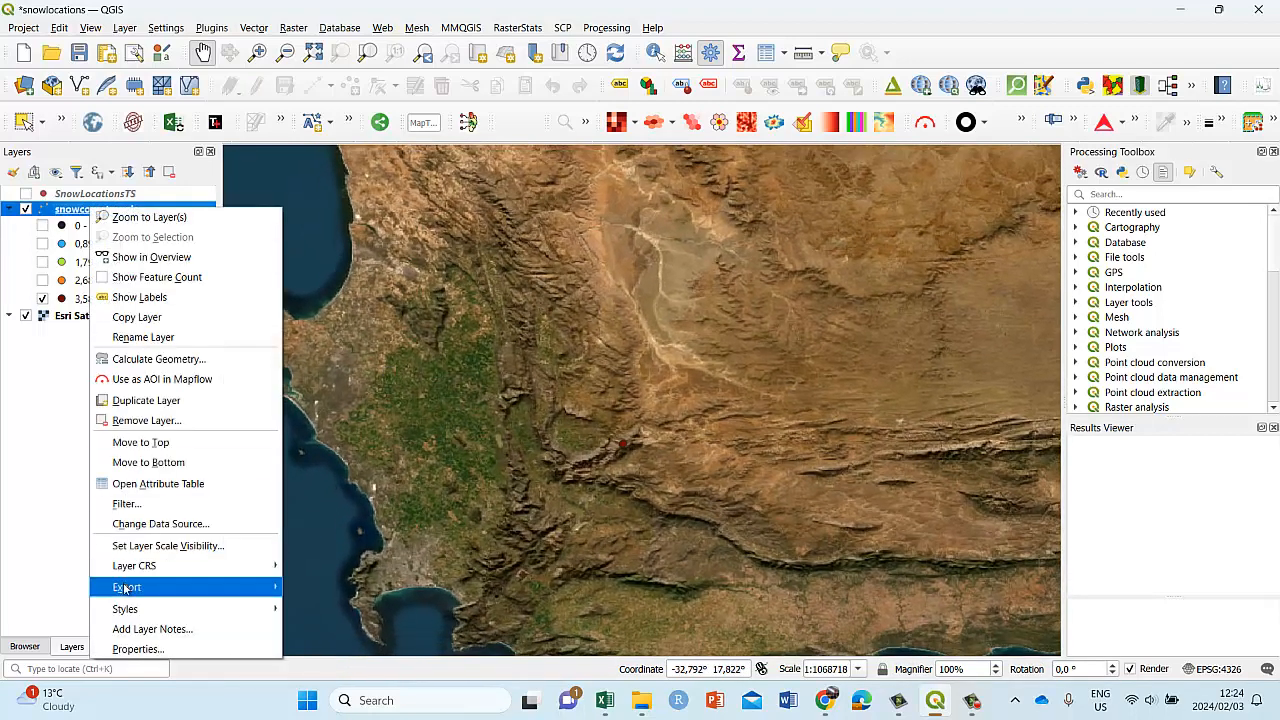
pyautogui.click(144, 648)
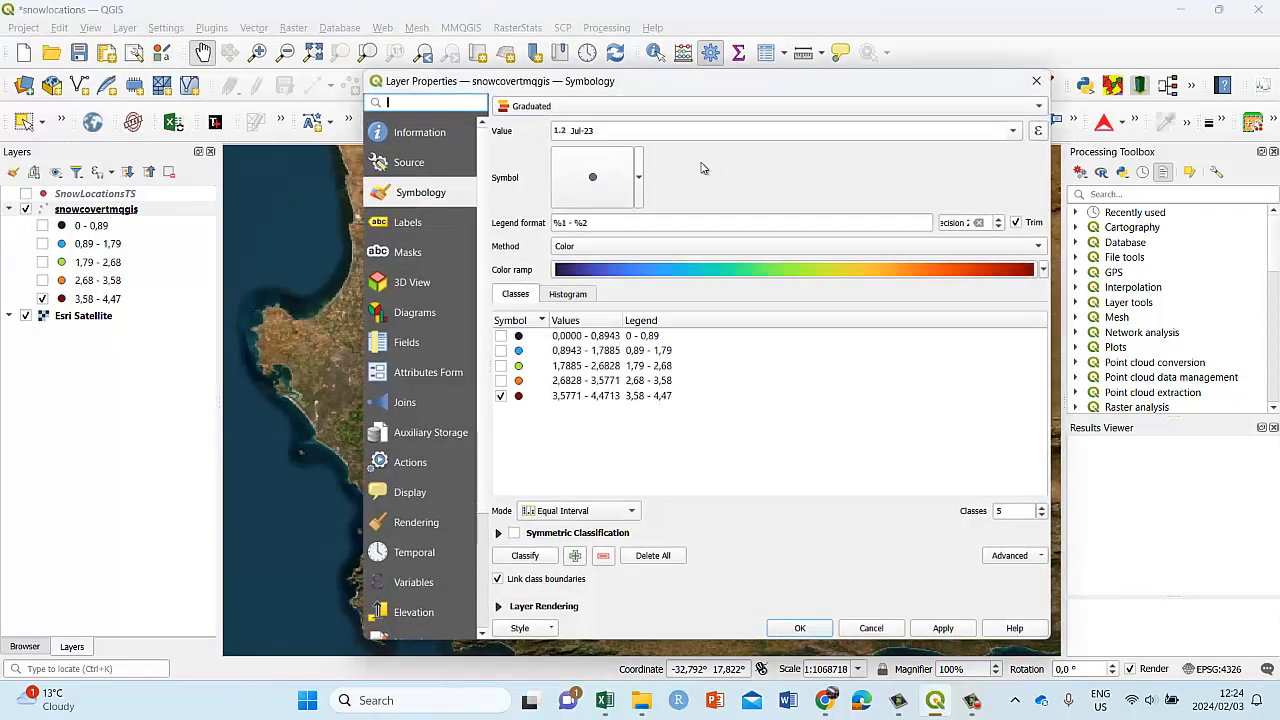
pyautogui.click(577, 106)
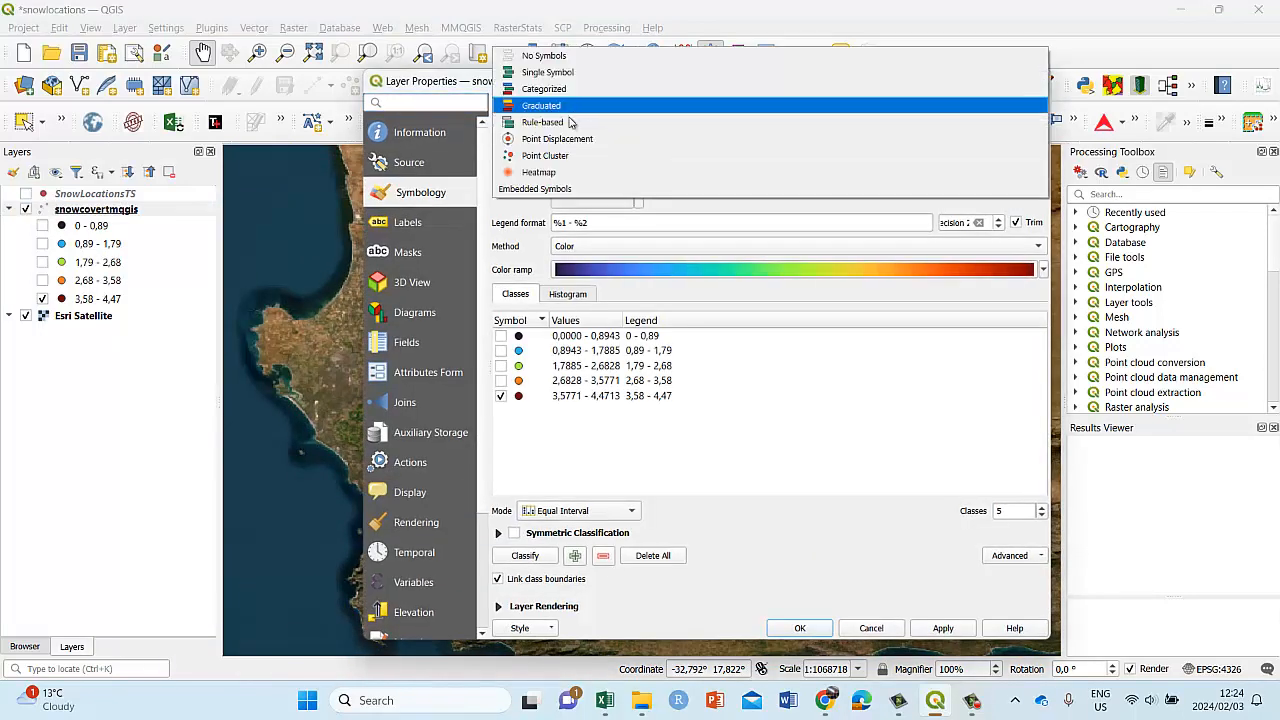
pyautogui.click(575, 171)
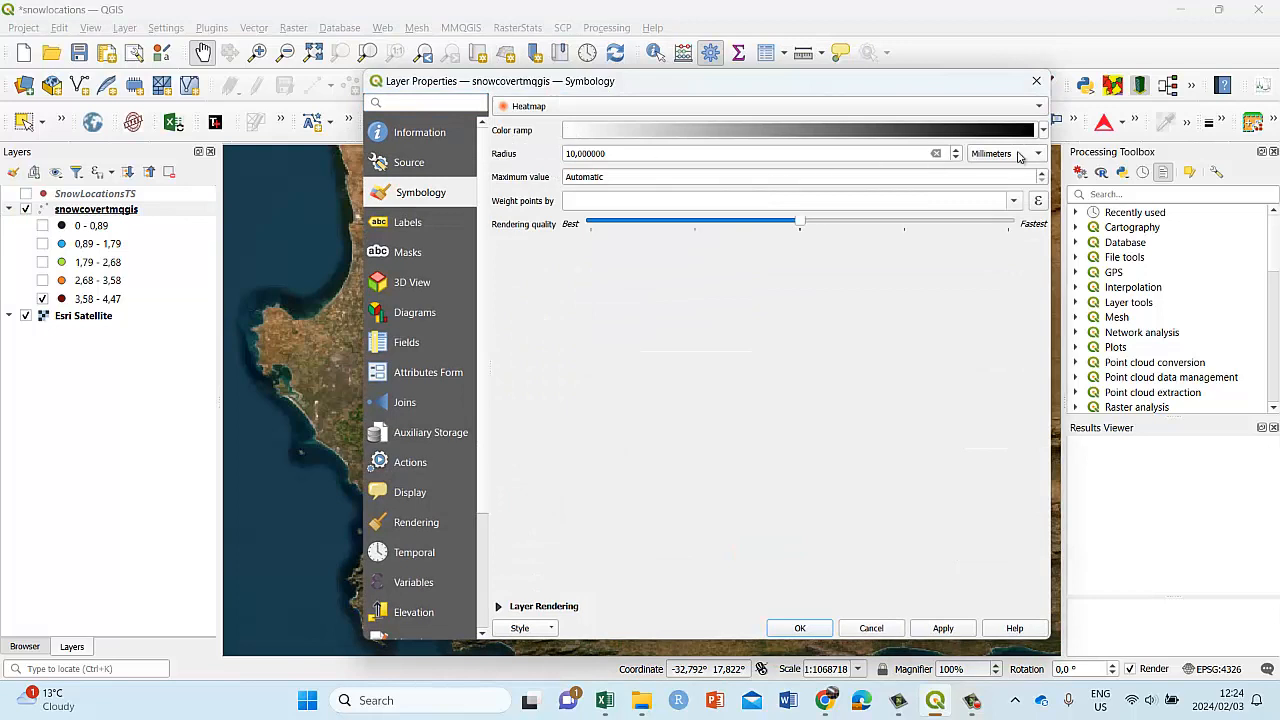
pyautogui.click(1043, 130)
pyautogui.click(603, 352)
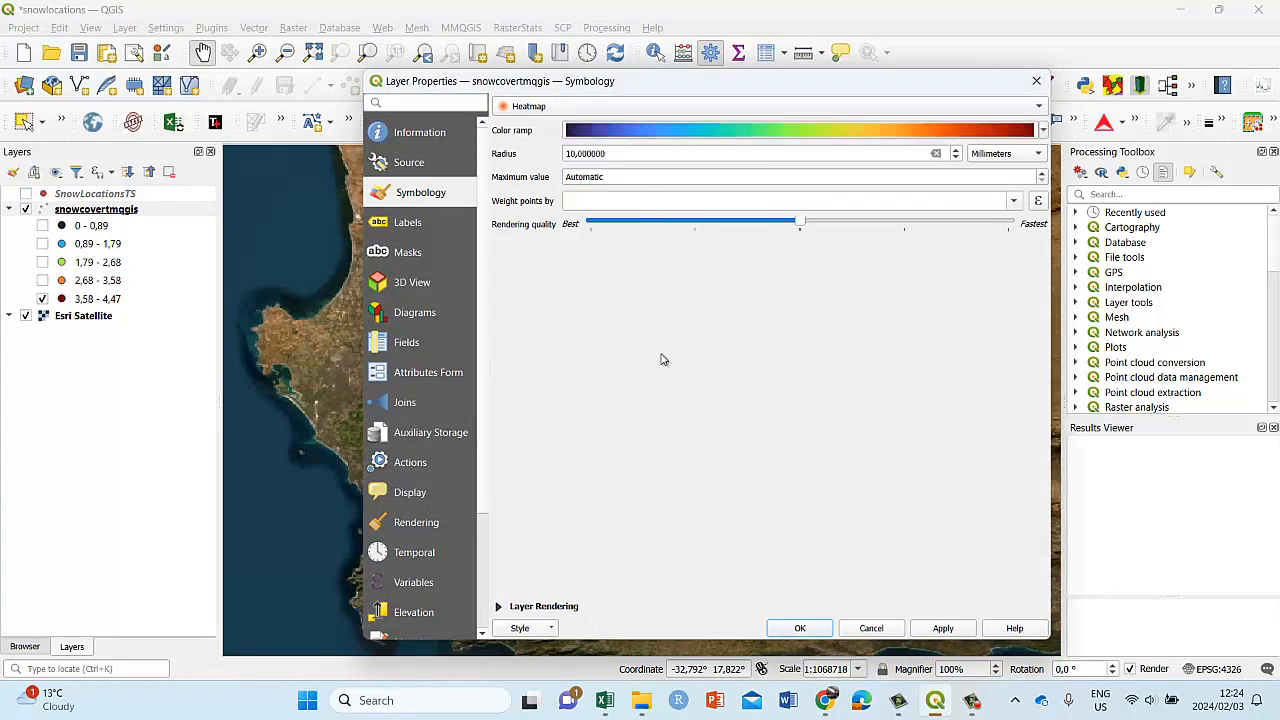
# - Weight the heatmap points by the Jun-23 field, apply the symbology, and view the resulting hotspots on the map
pyautogui.click(1010, 200)
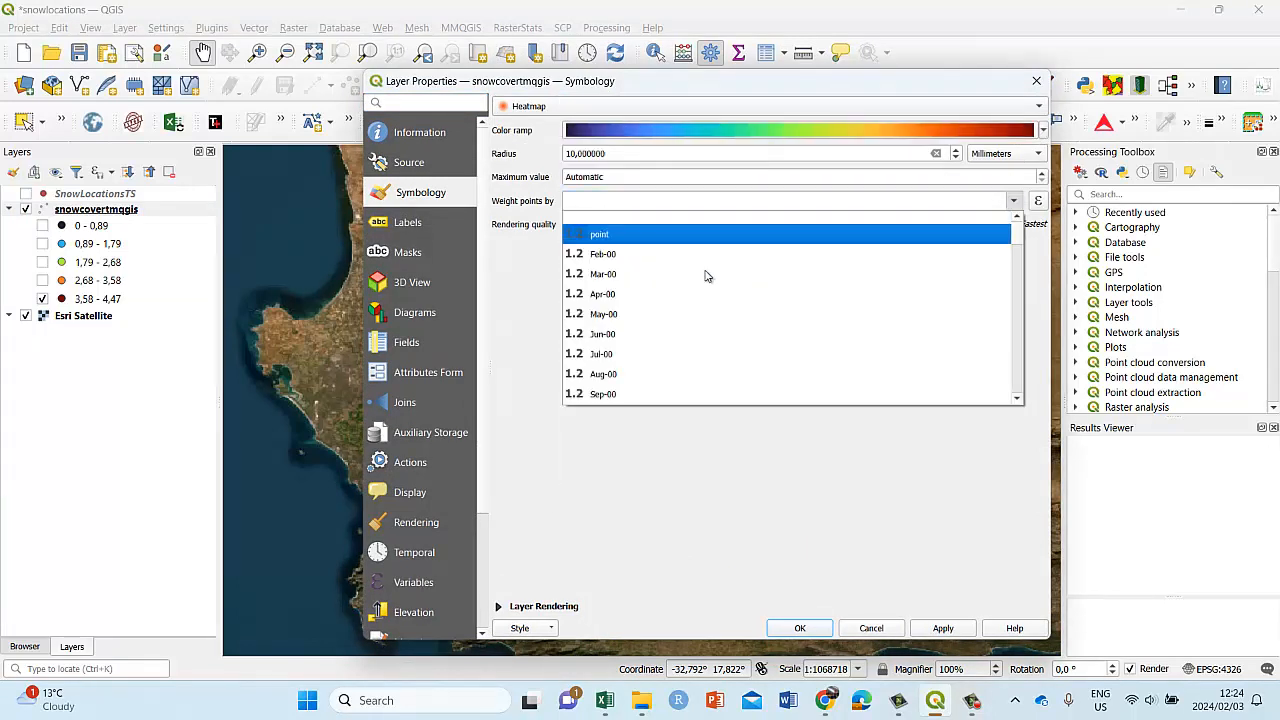
pyautogui.moveTo(1017, 230); pyautogui.dragTo(1016, 380)
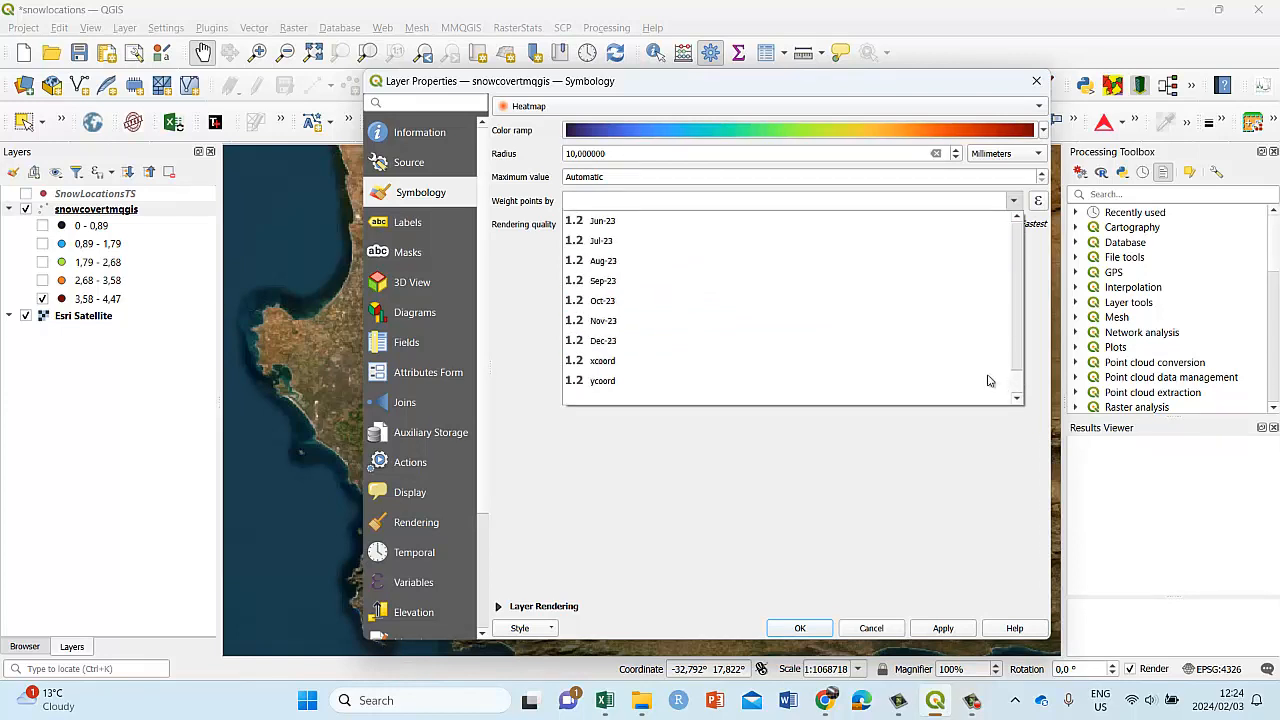
pyautogui.click(636, 226)
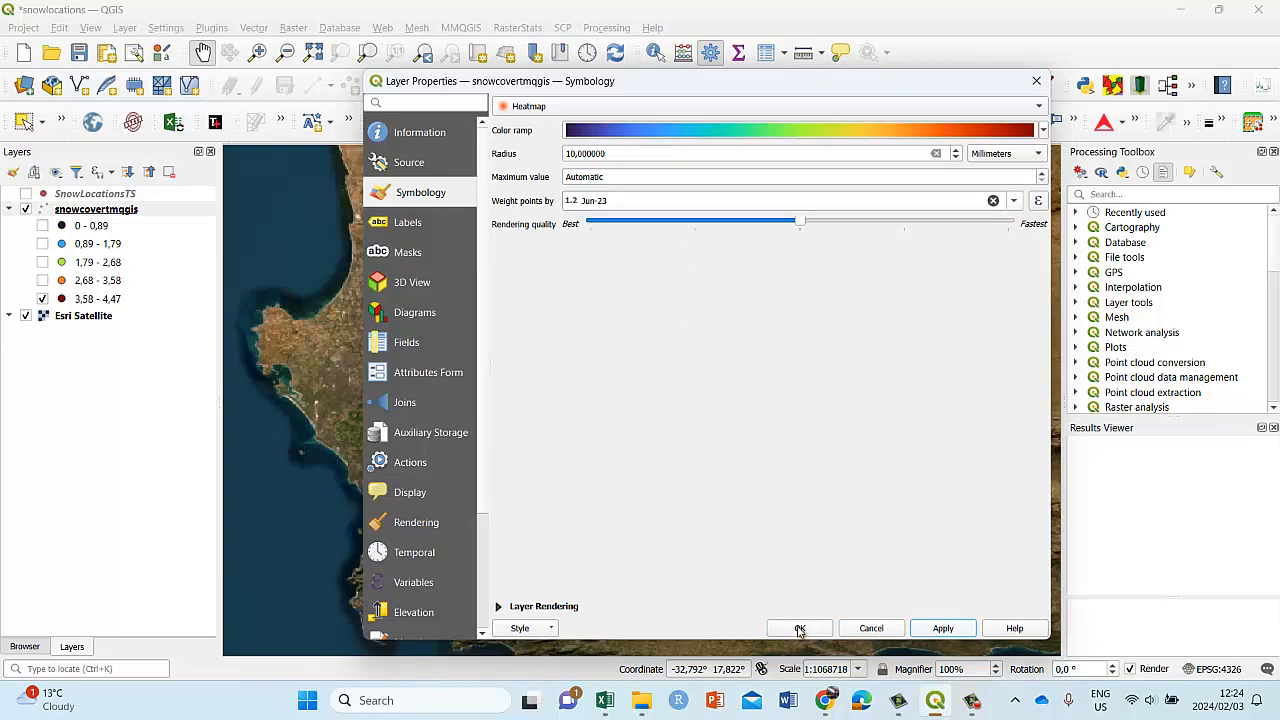
pyautogui.click(800, 628)
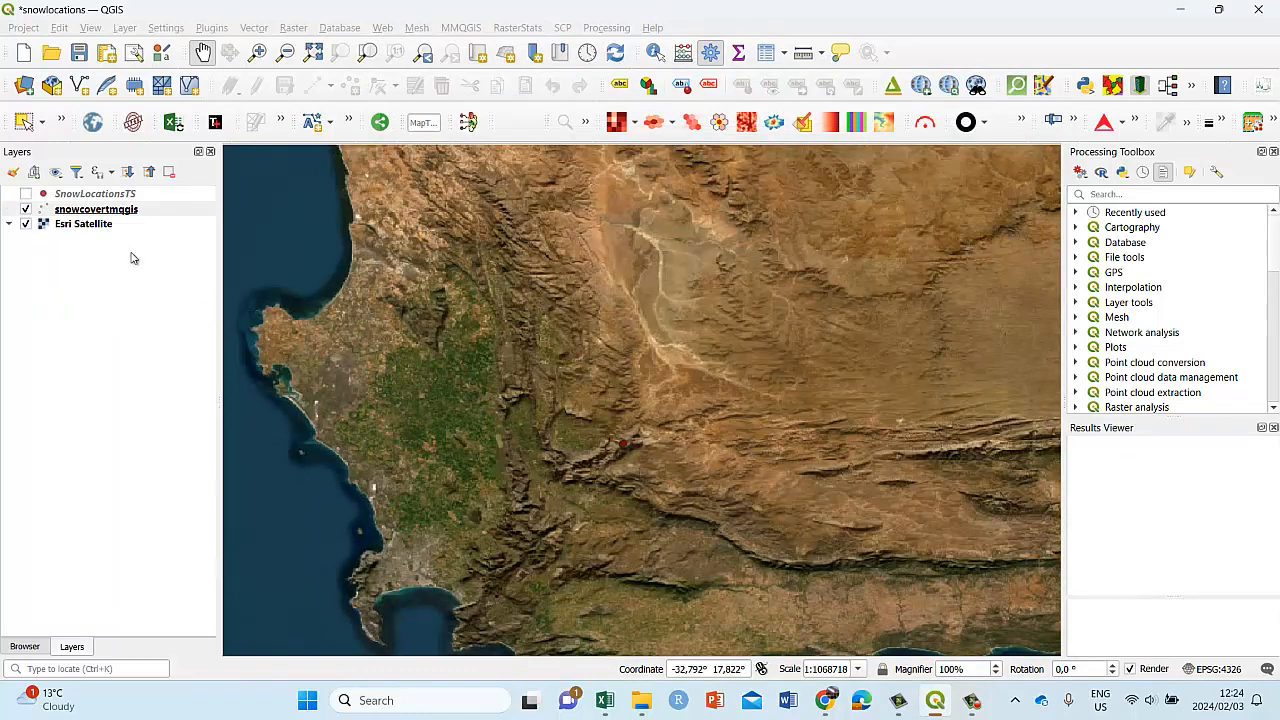
pyautogui.click(520, 438)
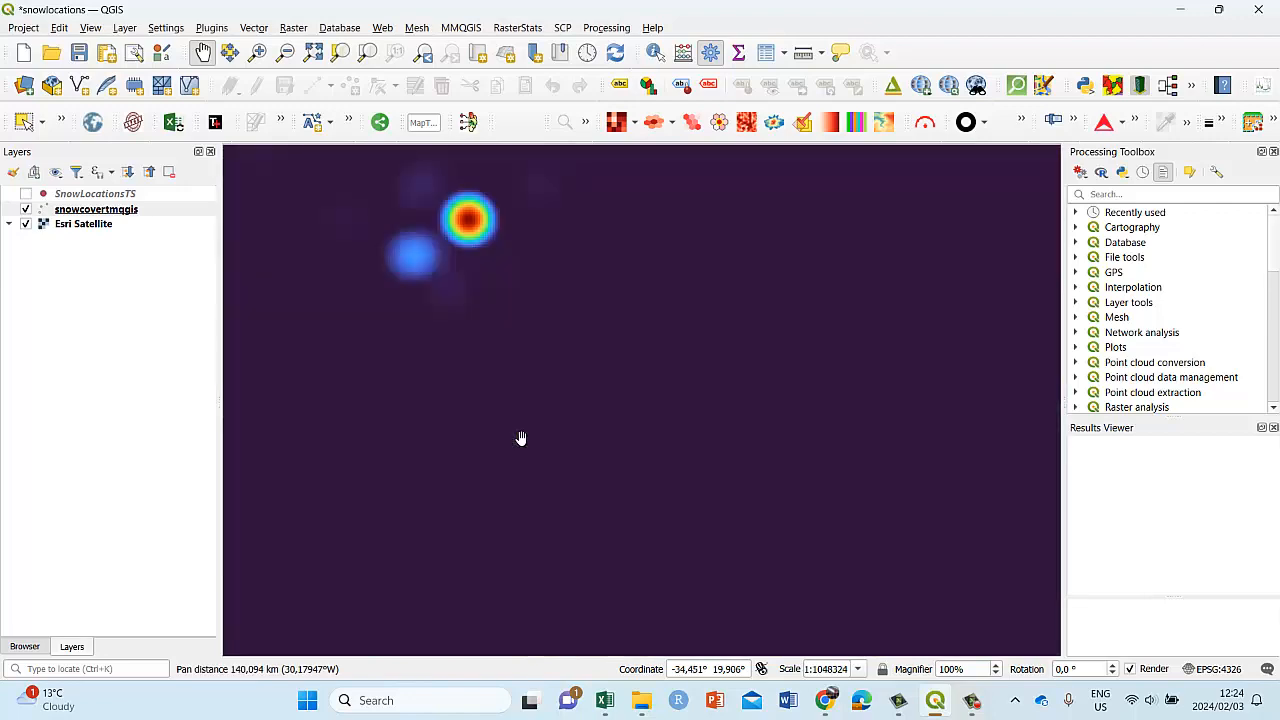
pyautogui.moveTo(460, 214); pyautogui.dragTo(643, 500)
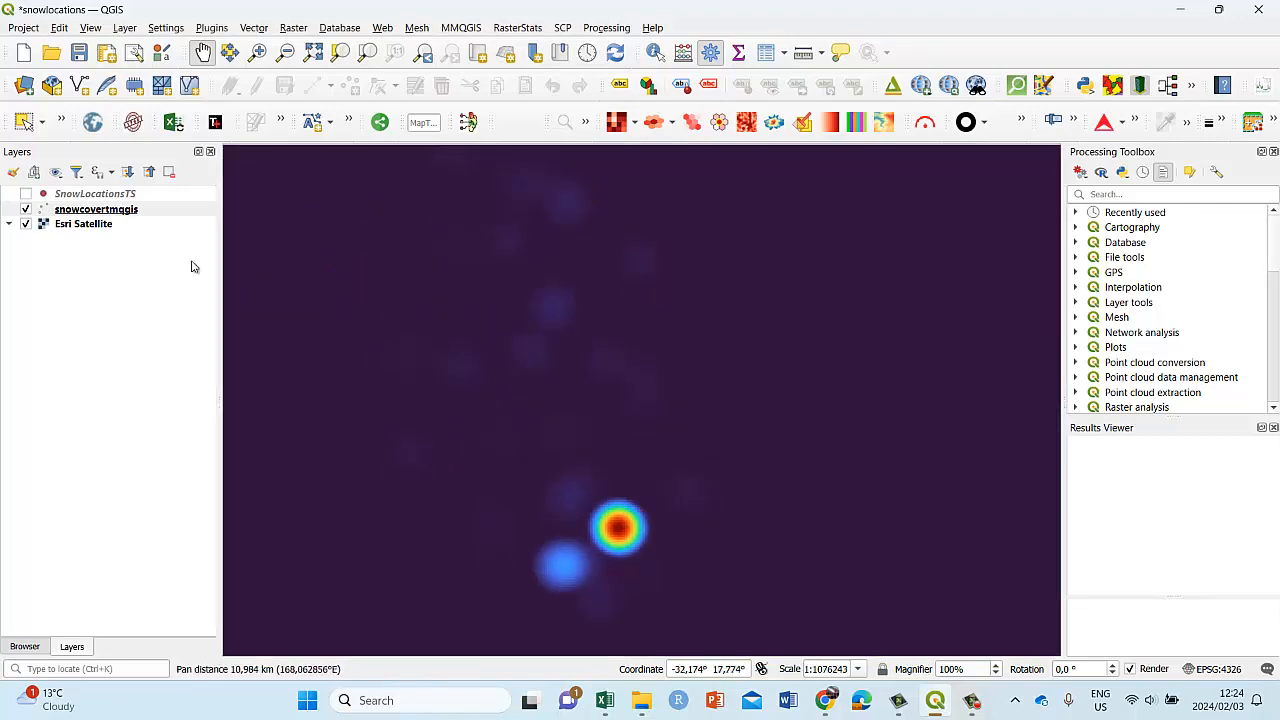
# - Look through the snowcovertmqgis layer properties, including Symbology, Source, Labels, Information, Masks and Diagrams, without changing anything
pyautogui.click(91, 226)
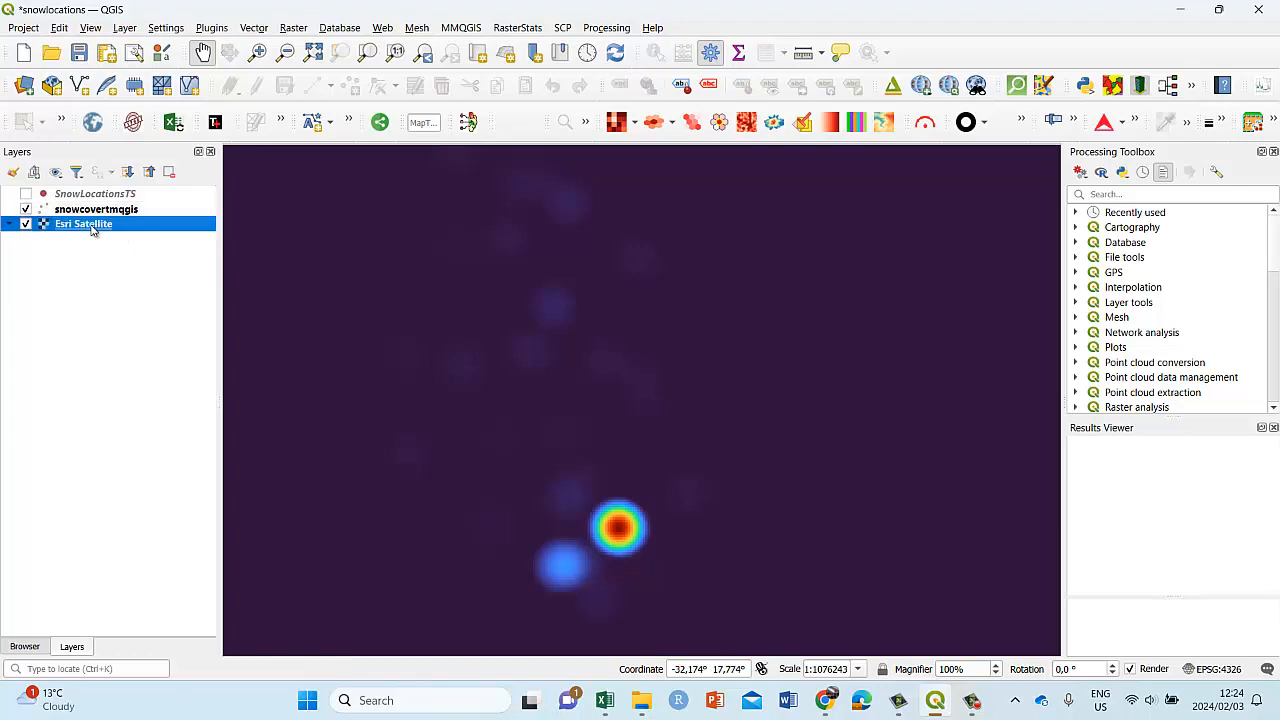
pyautogui.moveTo(91, 226)
pyautogui.mouseDown()
pyautogui.moveTo(100, 206)
pyautogui.moveTo(100, 226)
pyautogui.mouseUp()
pyautogui.rightClick(92, 212)
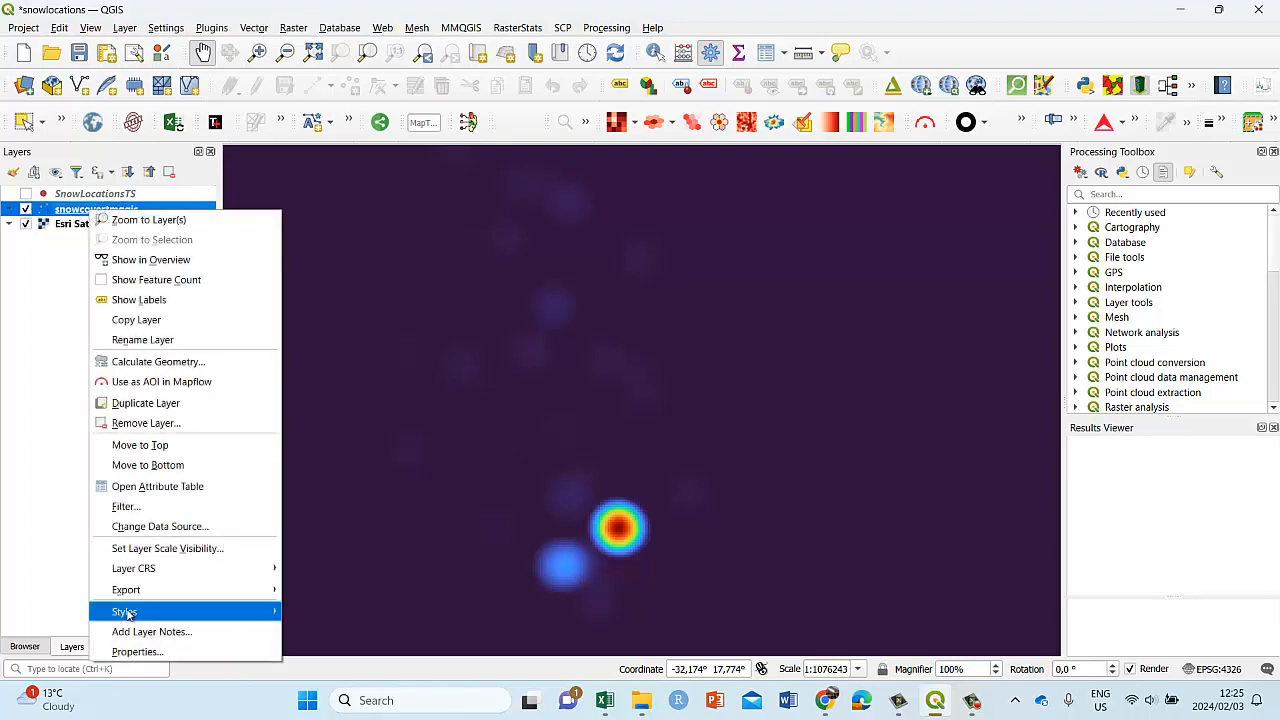
pyautogui.click(141, 652)
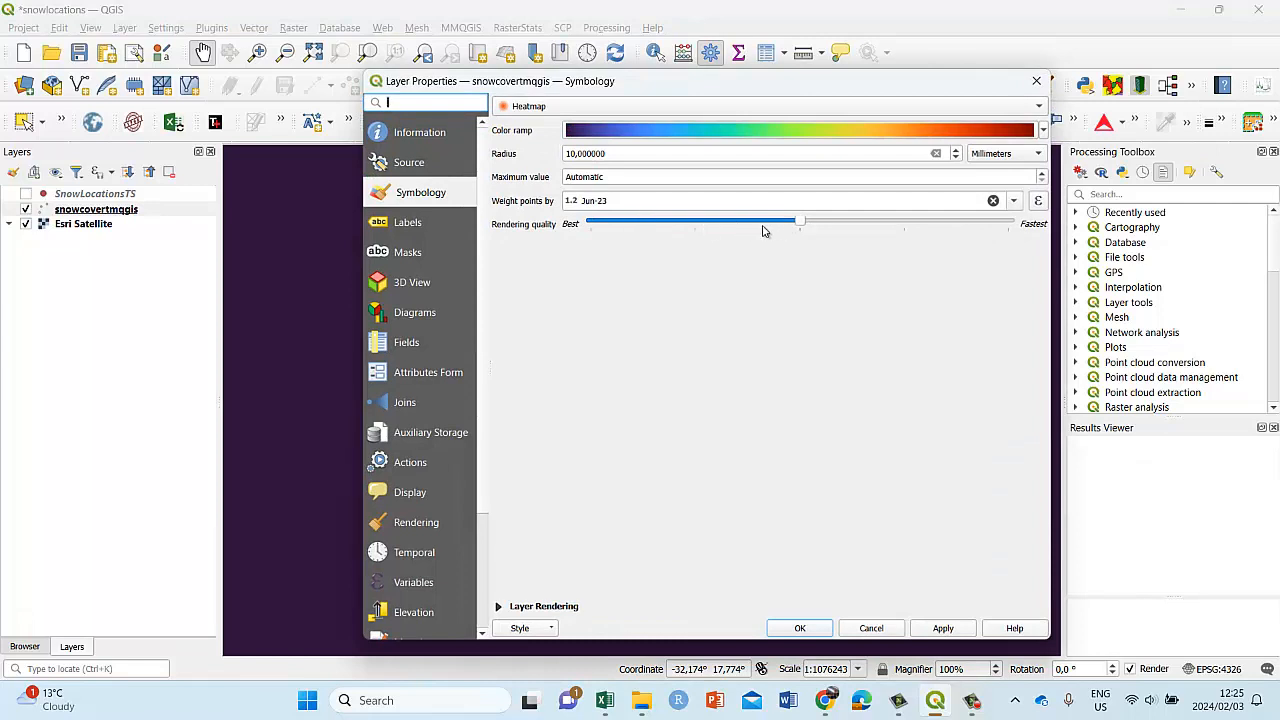
pyautogui.click(424, 170)
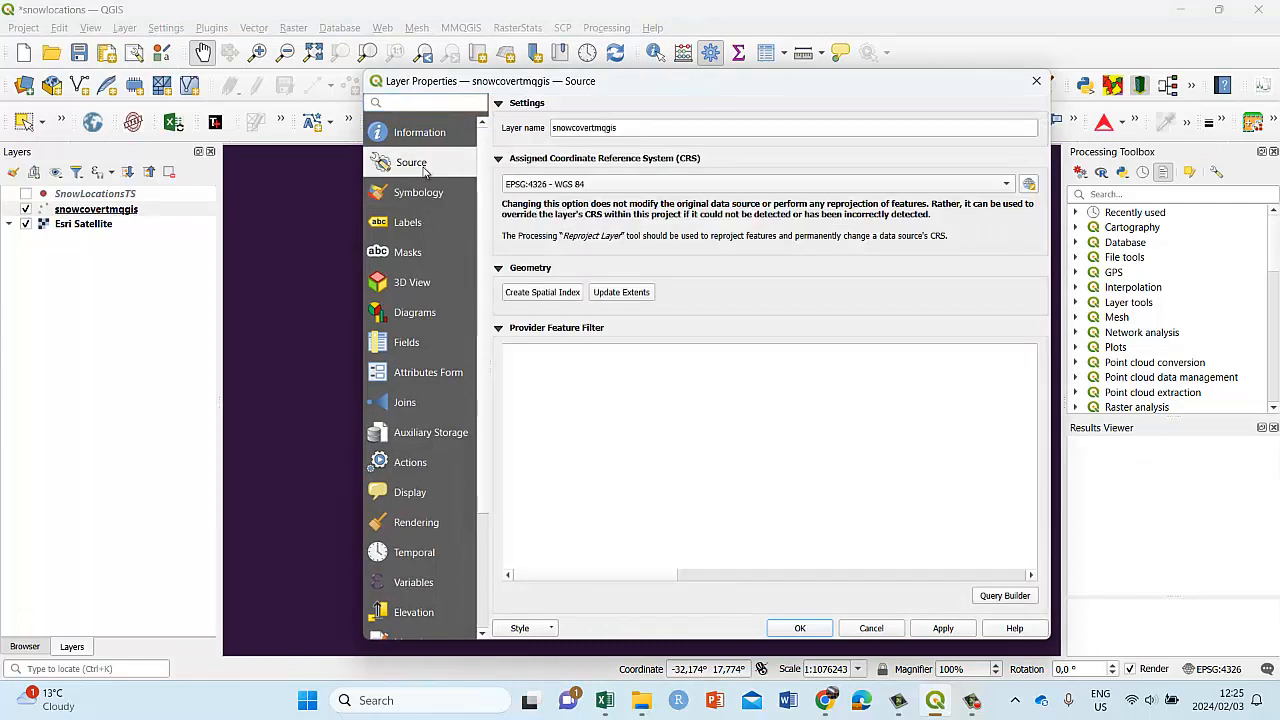
pyautogui.click(412, 230)
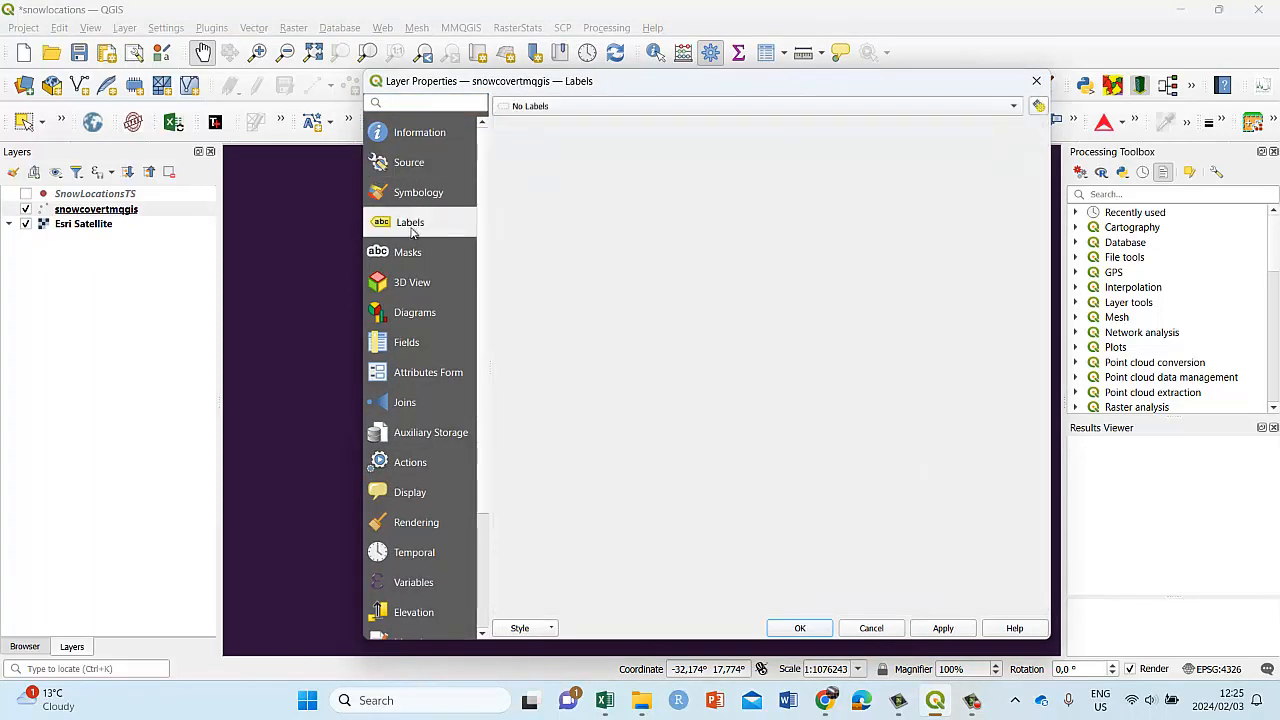
pyautogui.click(432, 134)
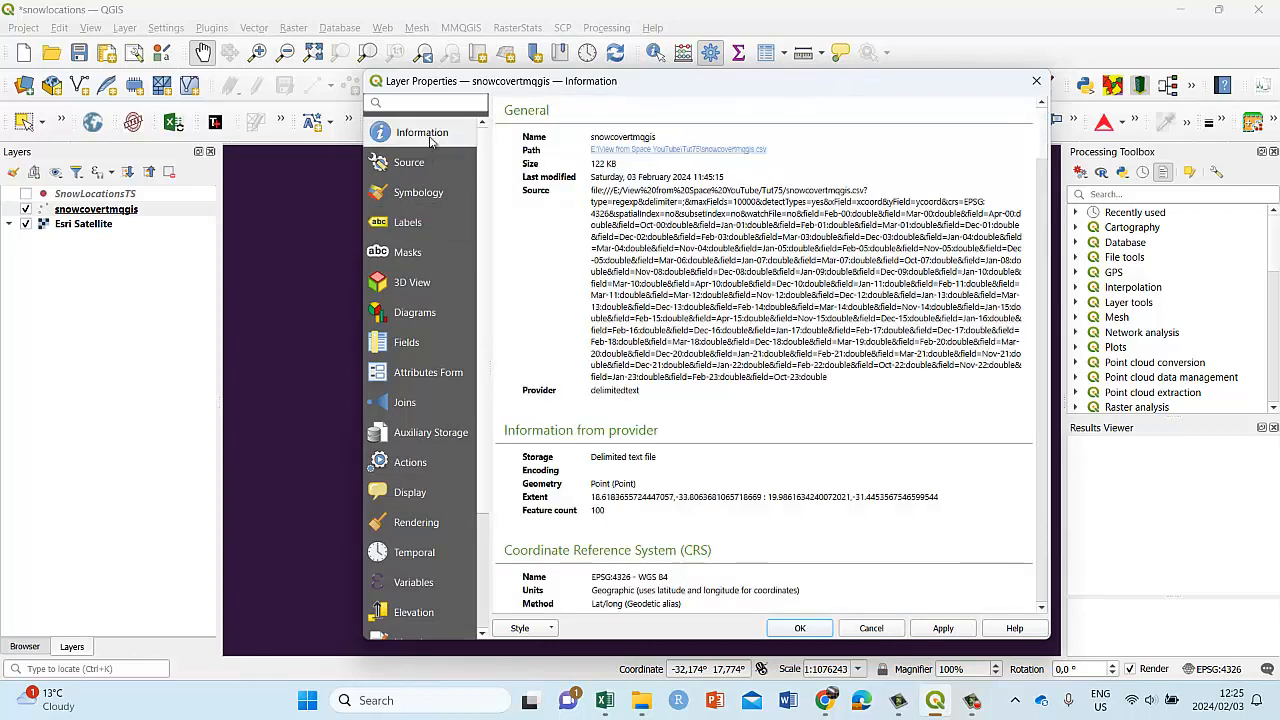
pyautogui.click(425, 164)
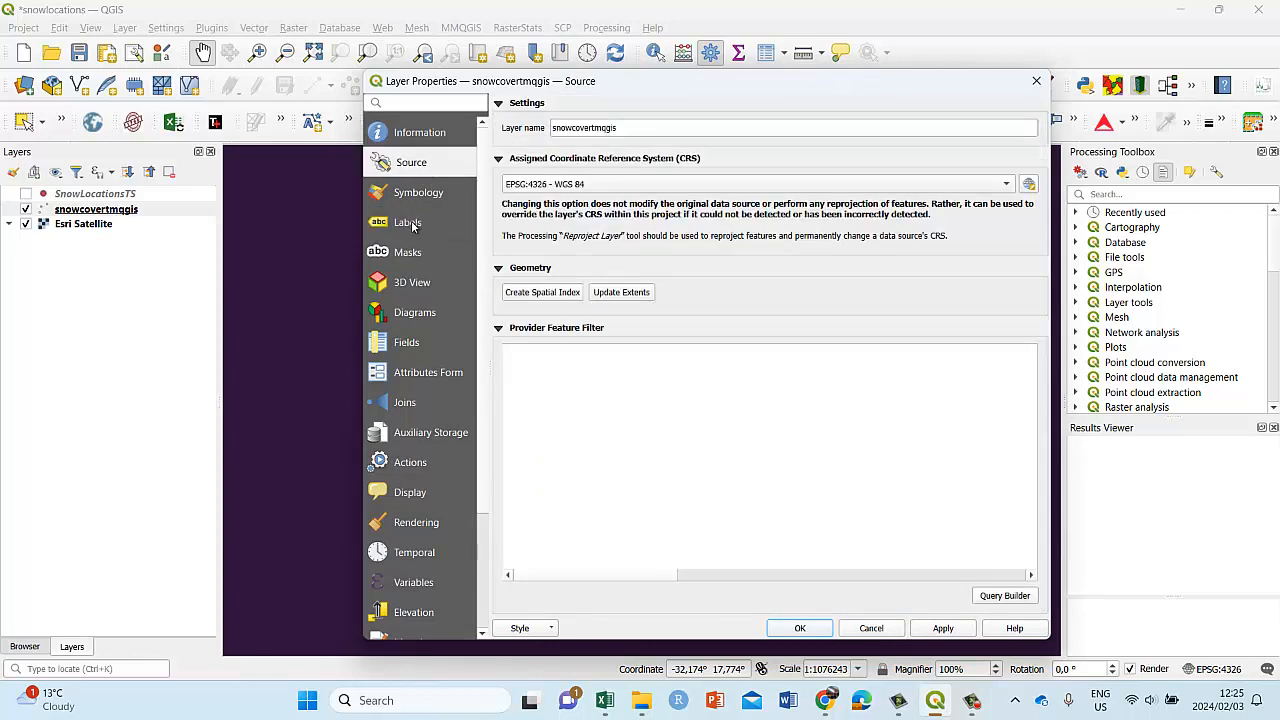
pyautogui.click(417, 196)
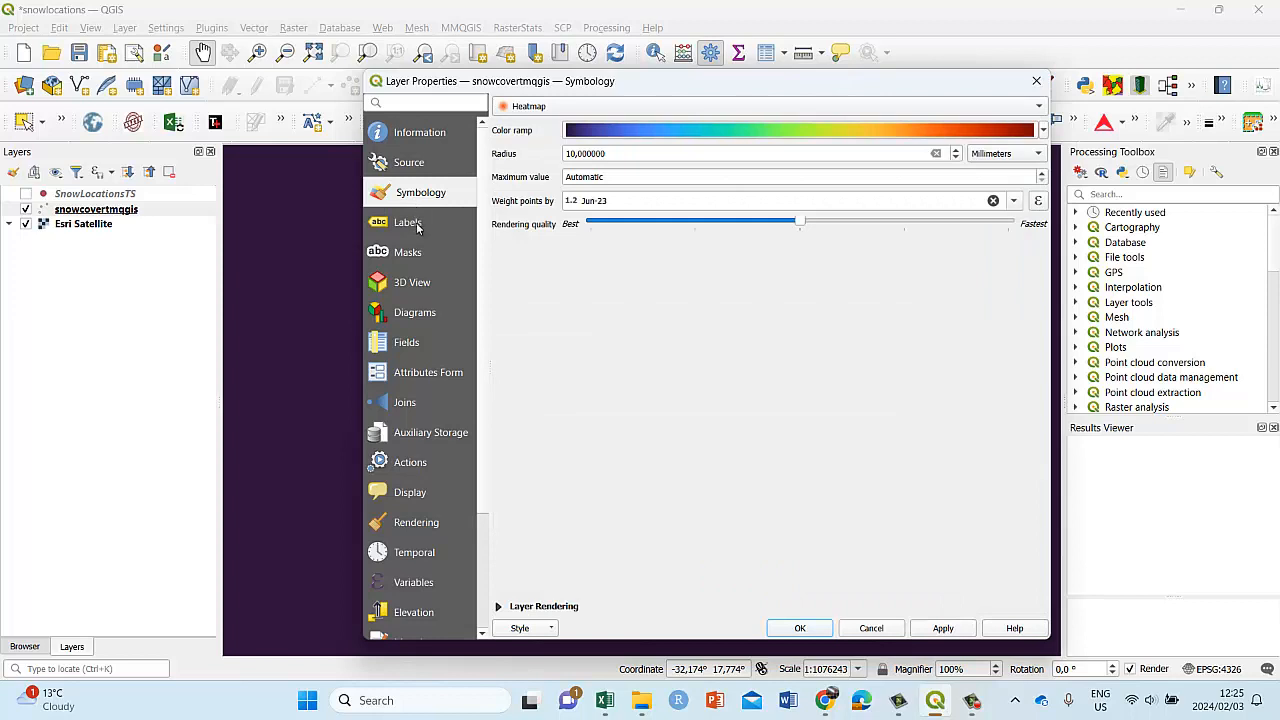
pyautogui.click(418, 226)
pyautogui.click(418, 253)
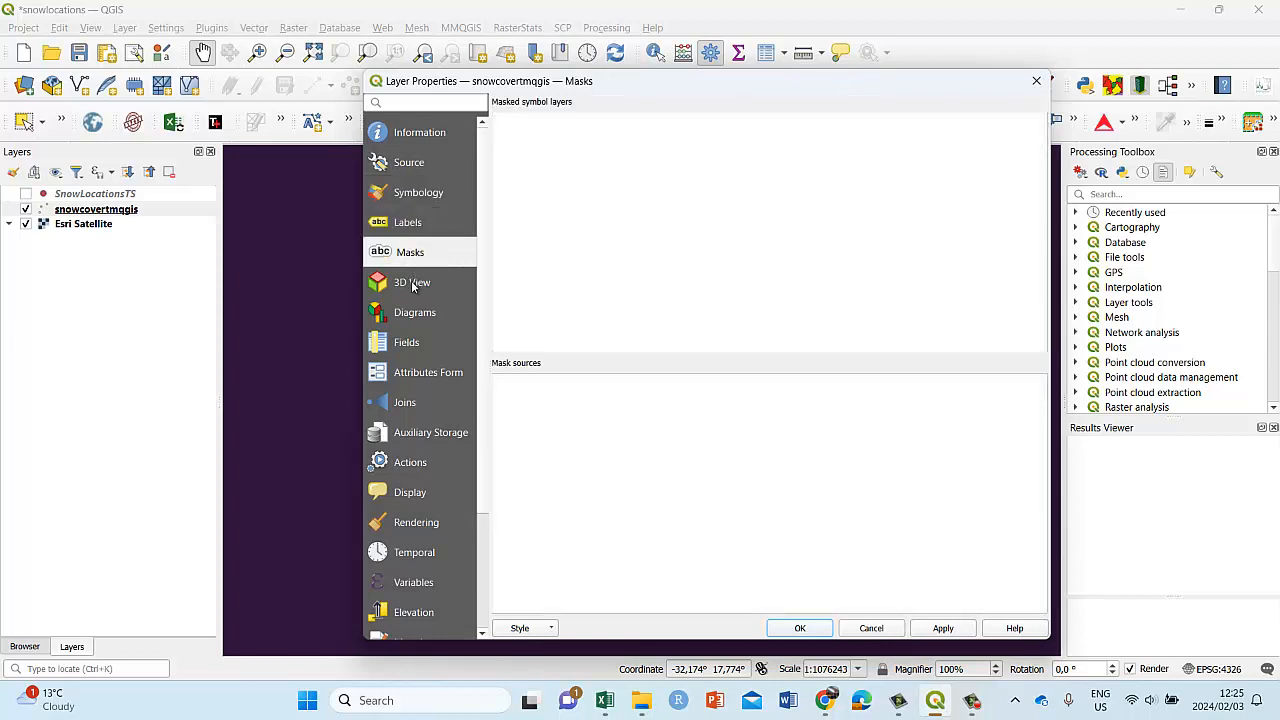
pyautogui.click(413, 283)
pyautogui.click(415, 312)
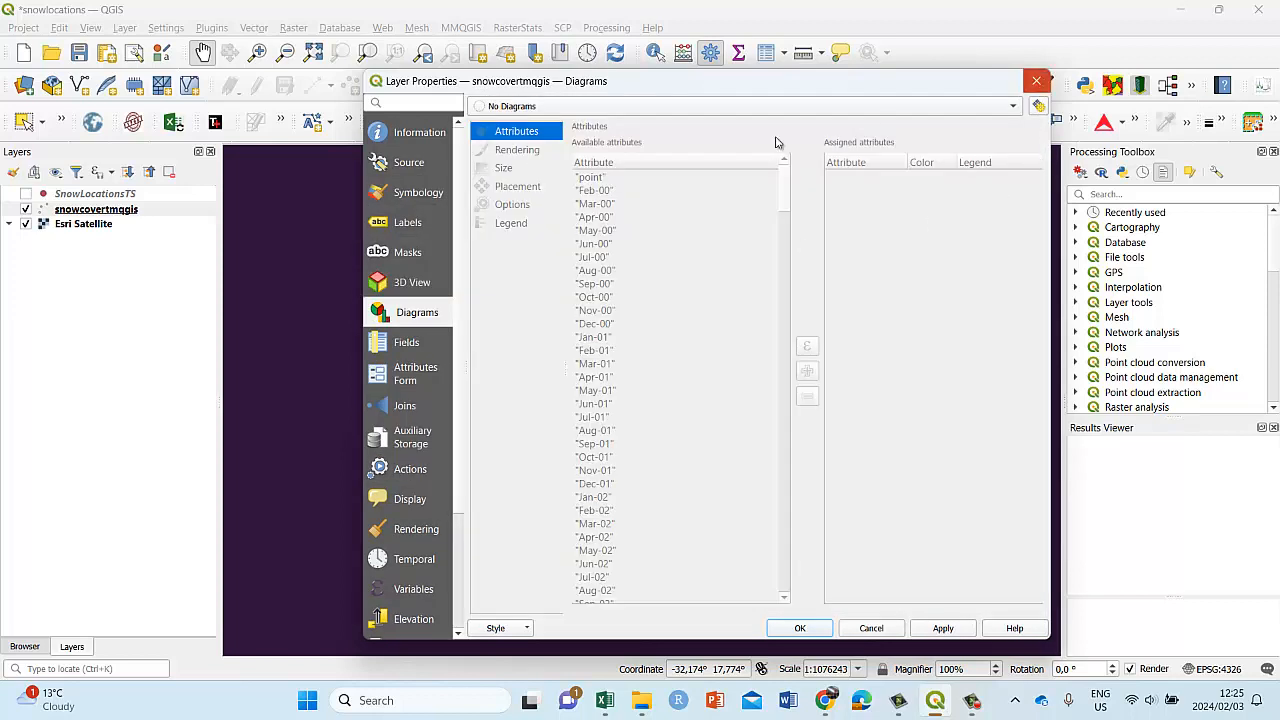
pyautogui.press('Escape')
# - Move the Esri Satellite layer above the snowcovertmqgis layer in the layer order
pyautogui.moveTo(83, 223); pyautogui.dragTo(122, 213)
pyautogui.rightClick(95, 211)
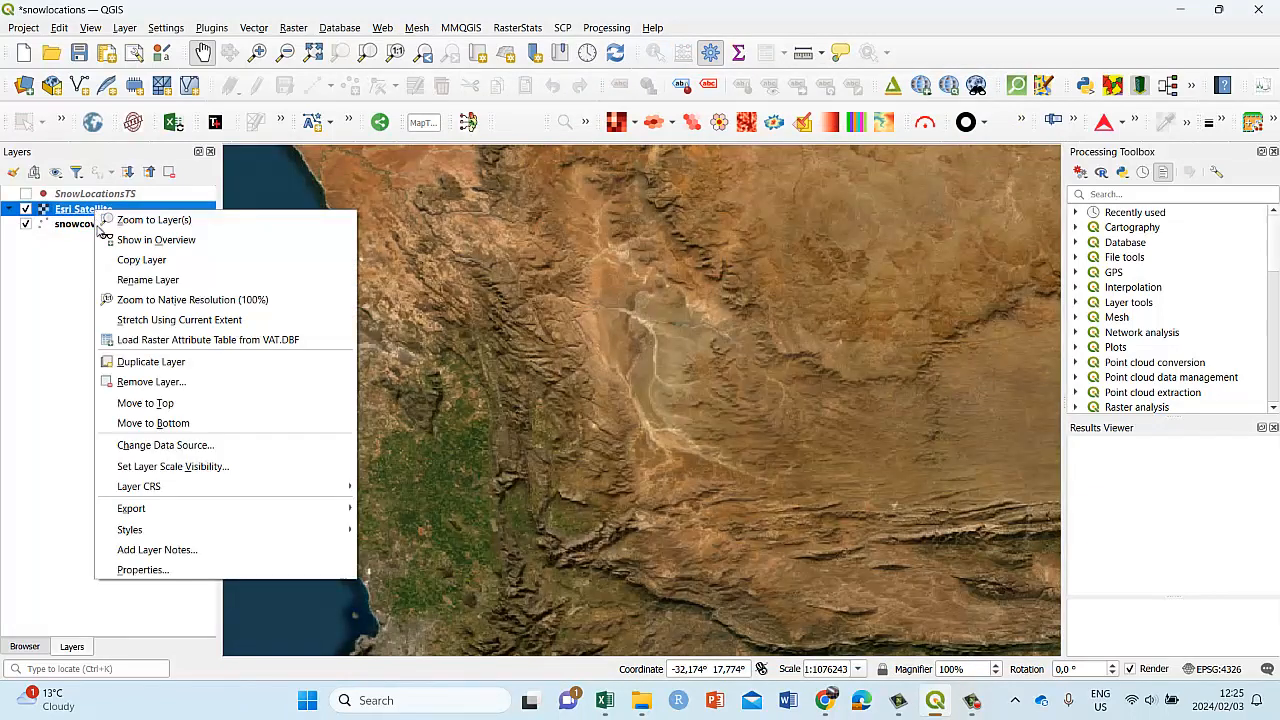
pyautogui.click(158, 570)
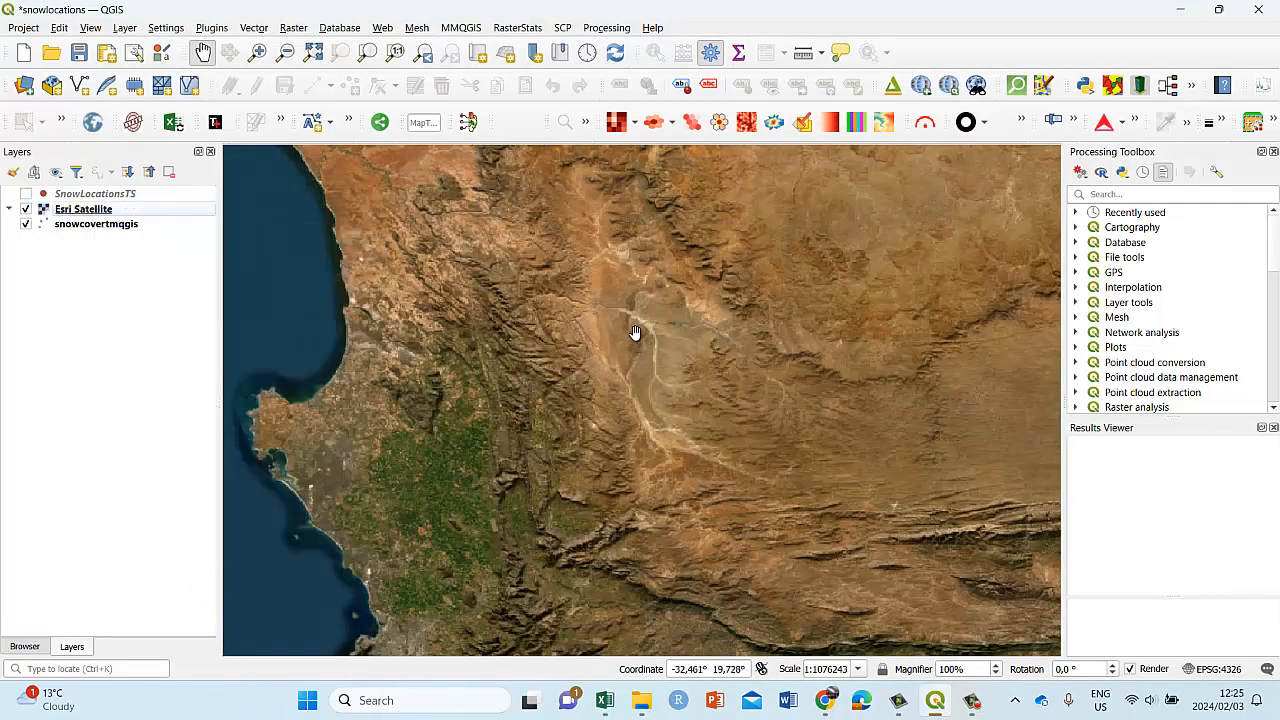
# - Set the Esri Satellite layer's global opacity to 28,5 % so the snow cover heatmap shows through the imagery
pyautogui.rightClick(85, 212)
pyautogui.click(157, 566)
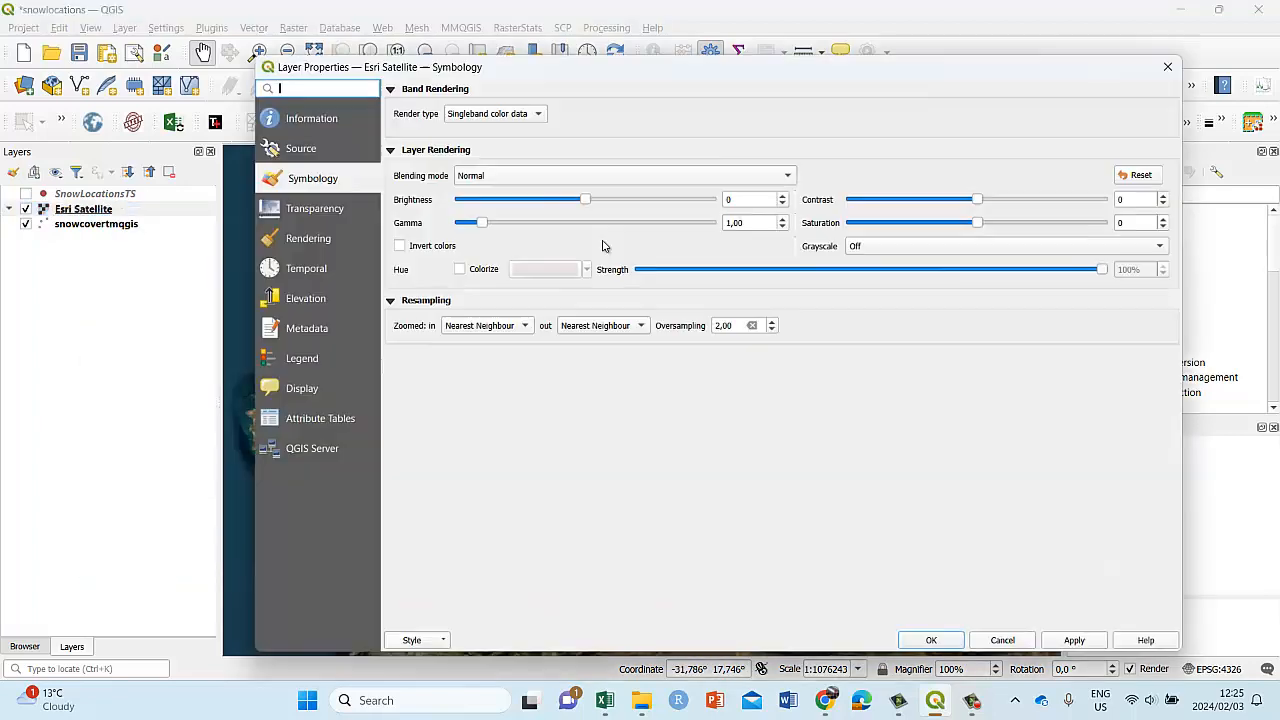
pyautogui.click(315, 150)
pyautogui.click(316, 120)
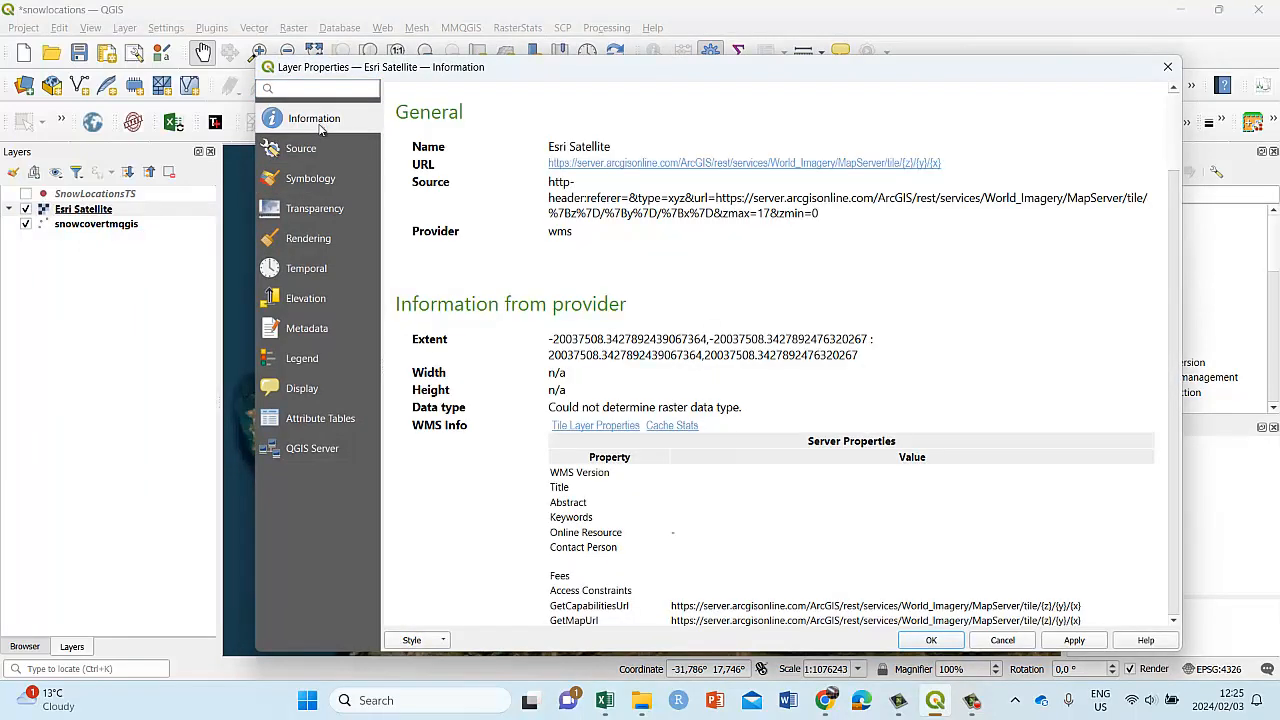
pyautogui.click(316, 178)
pyautogui.click(322, 212)
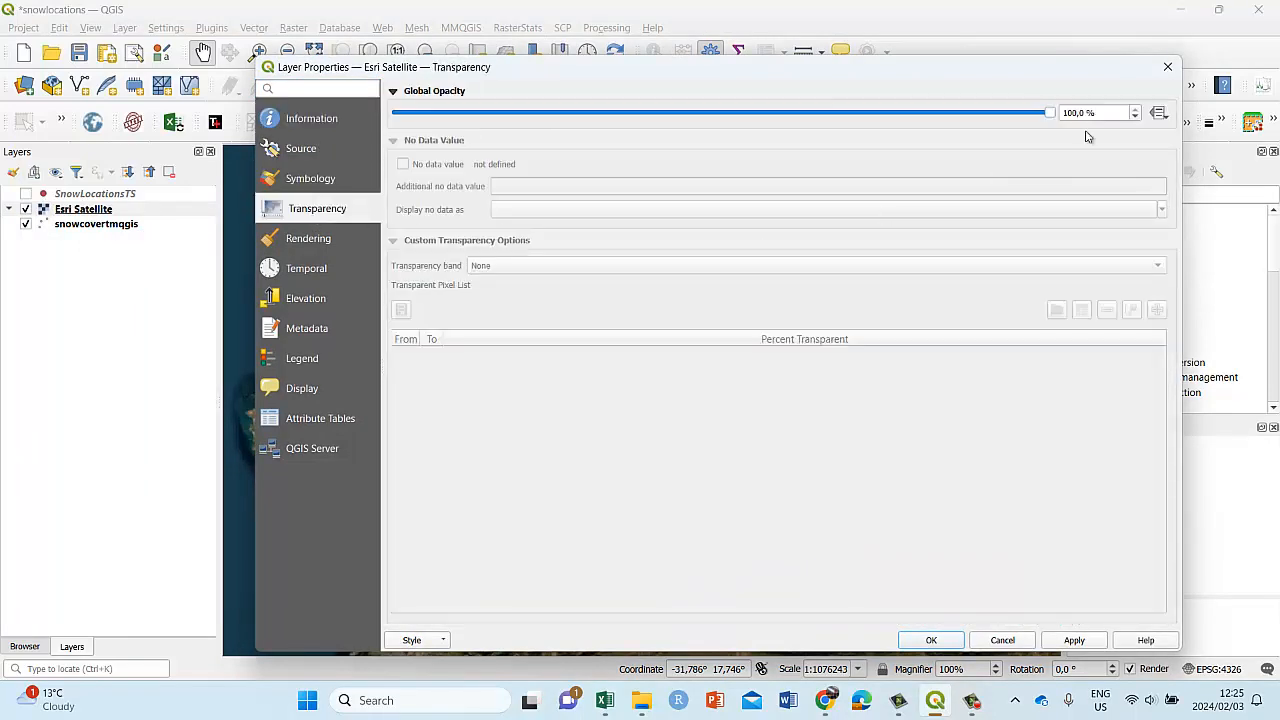
pyautogui.moveTo(1050, 114); pyautogui.dragTo(579, 113)
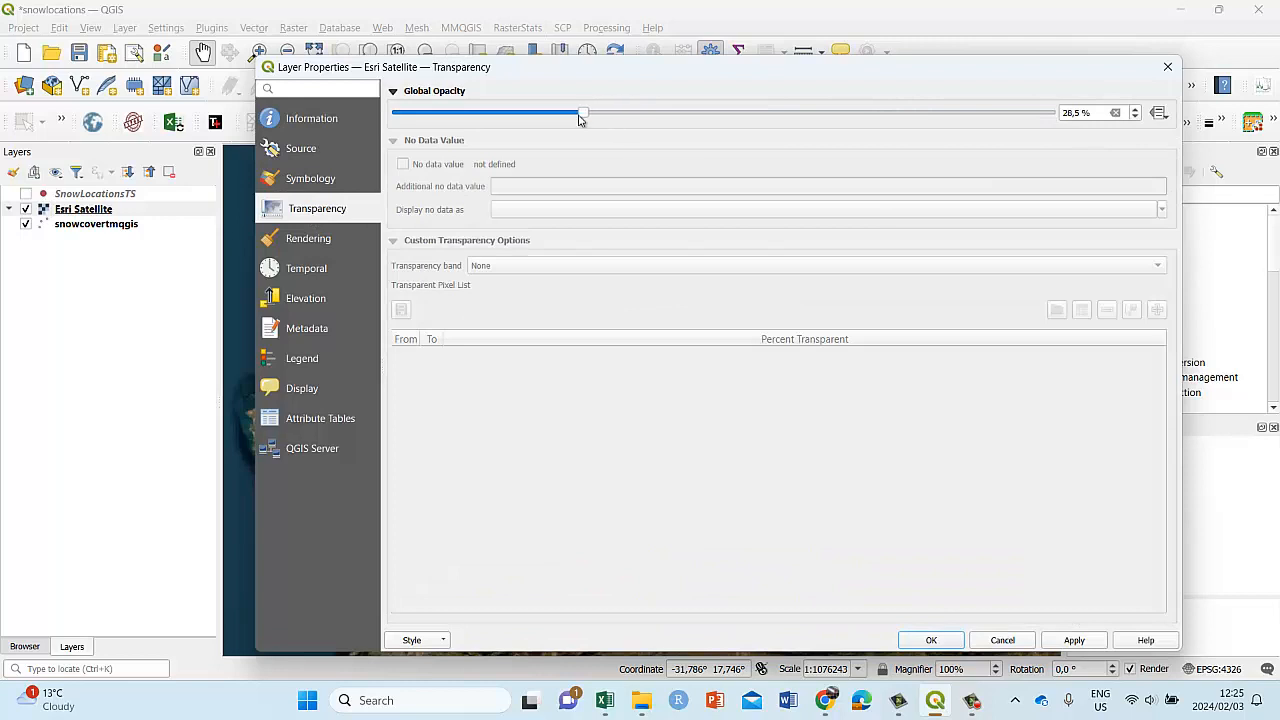
pyautogui.click(1072, 640)
pyautogui.click(931, 640)
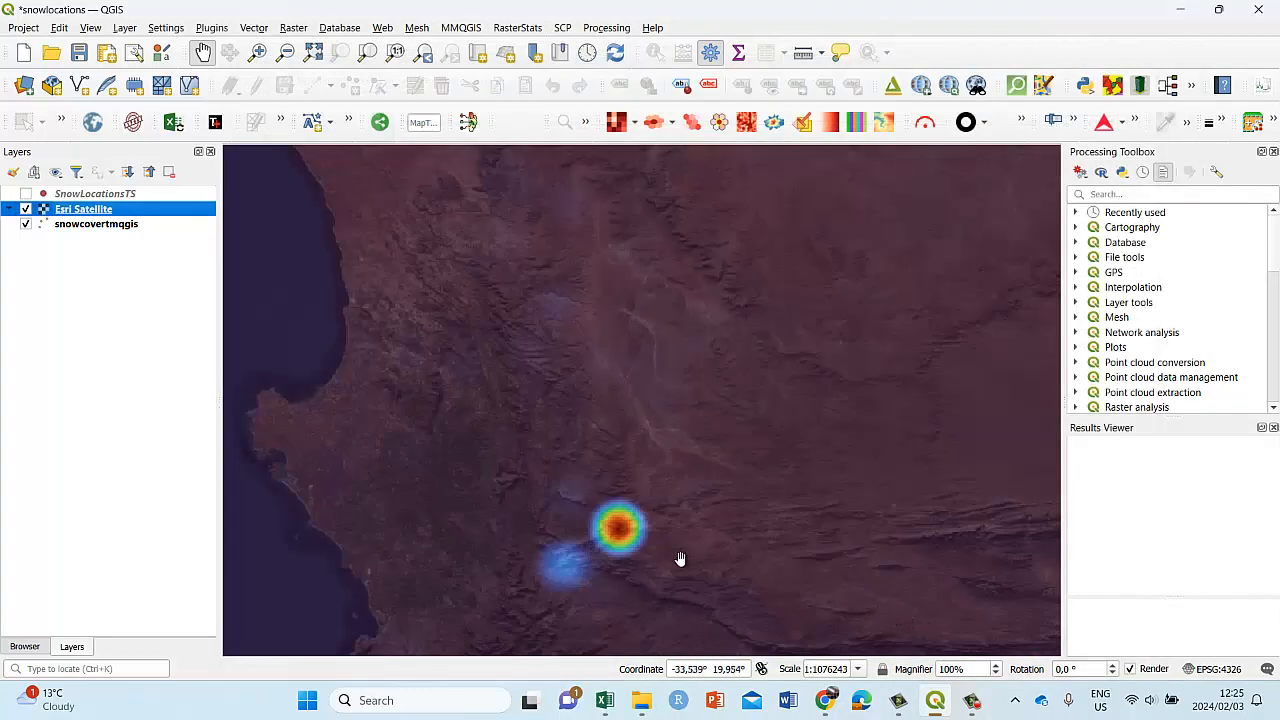
pyautogui.moveTo(710, 440); pyautogui.dragTo(712, 424)
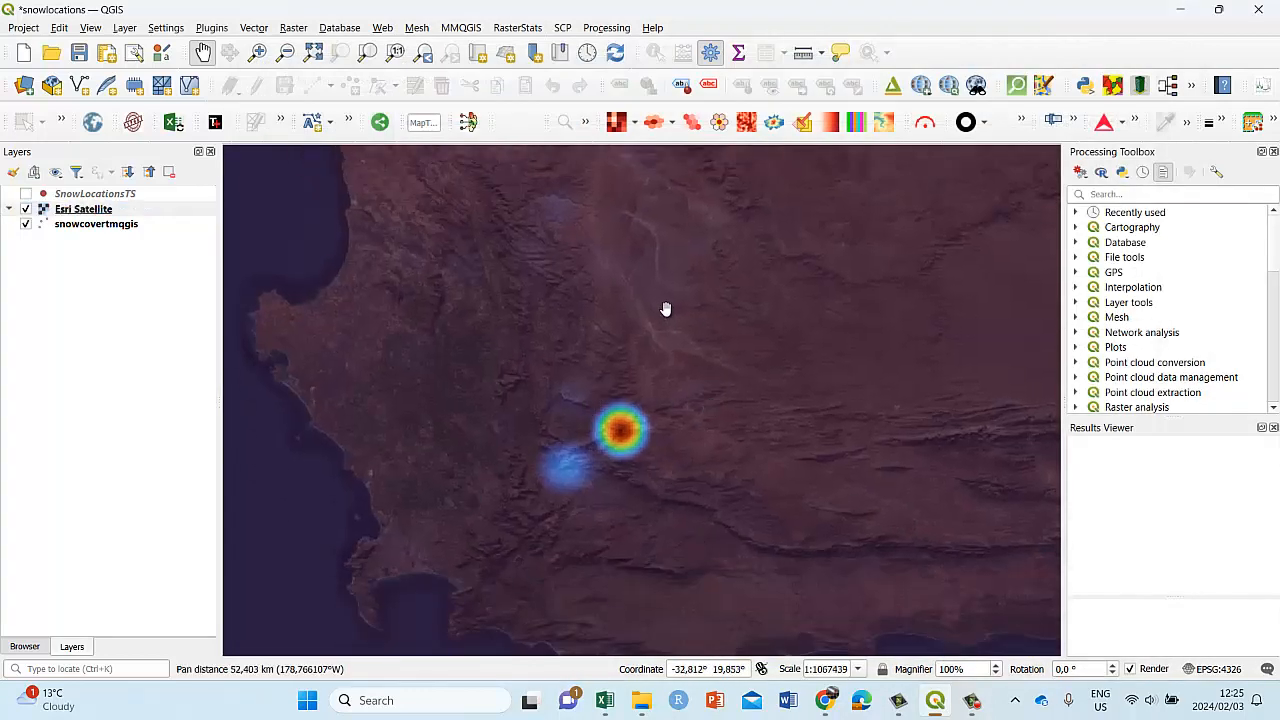